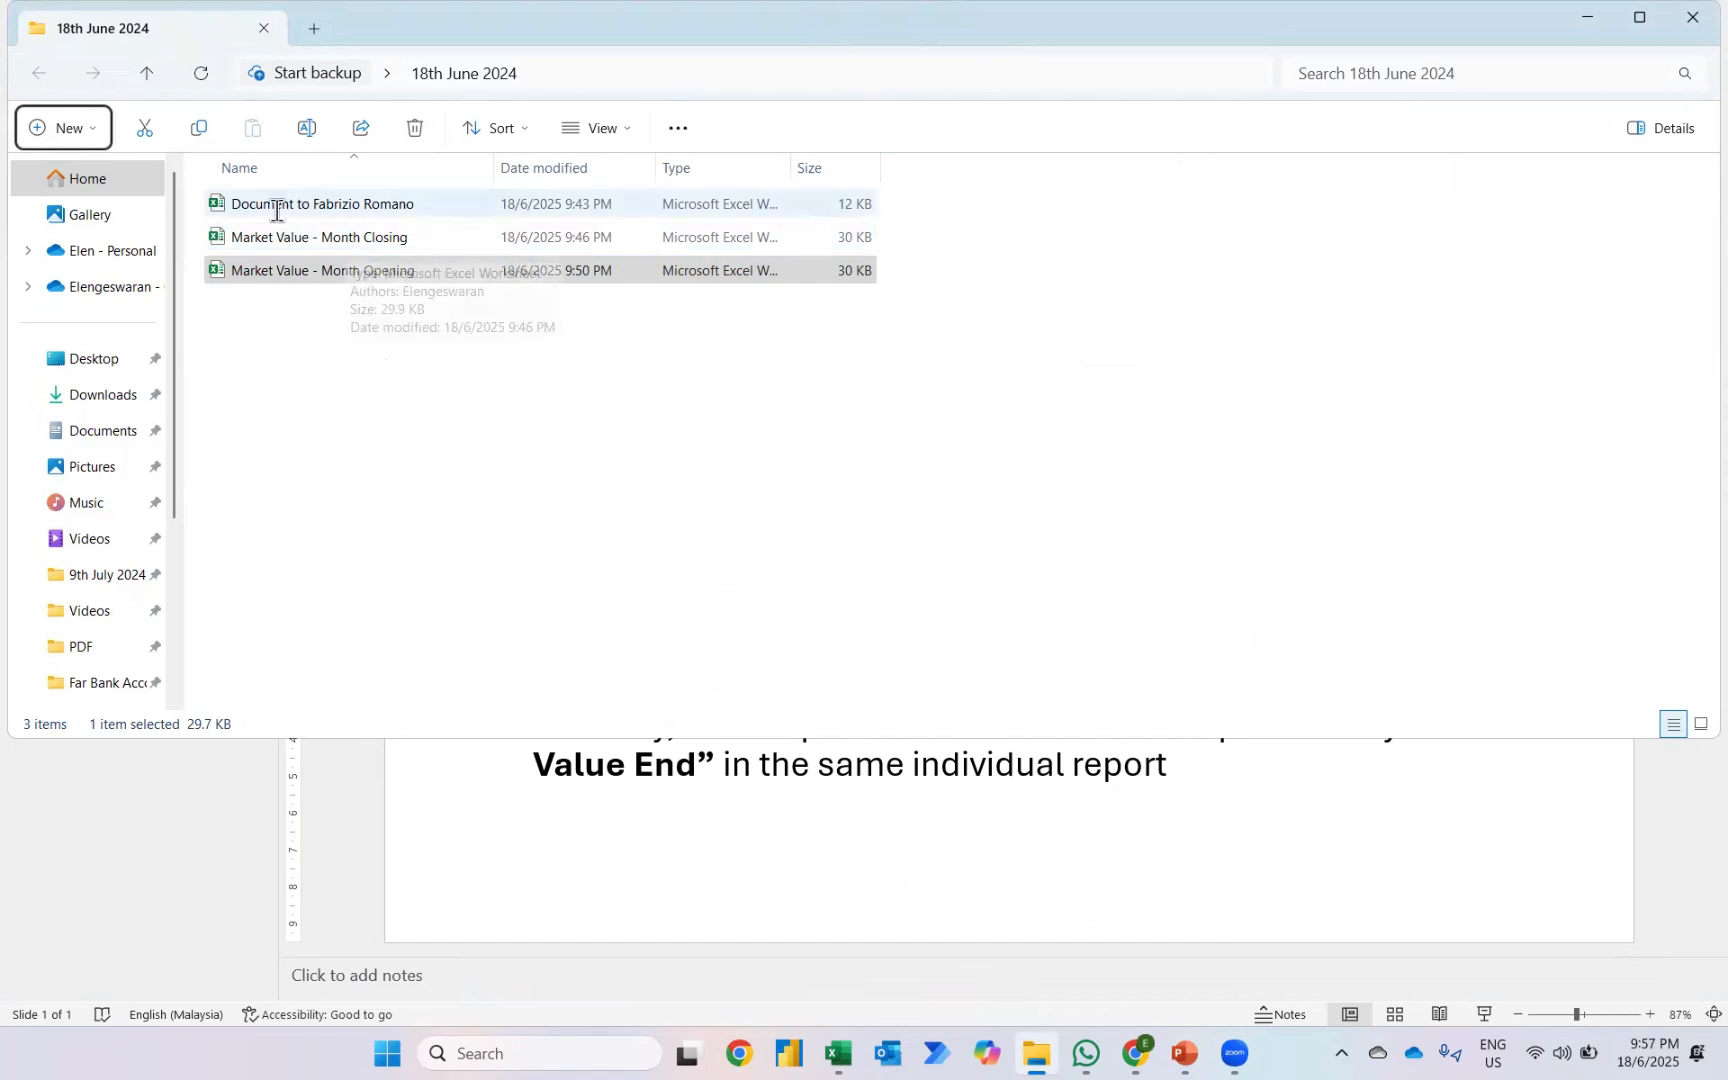
Step: Open the Market Value - Month Opening workbook to review its columns, and switch to the Man U sheet of the football transfer report
left_click(263, 205)
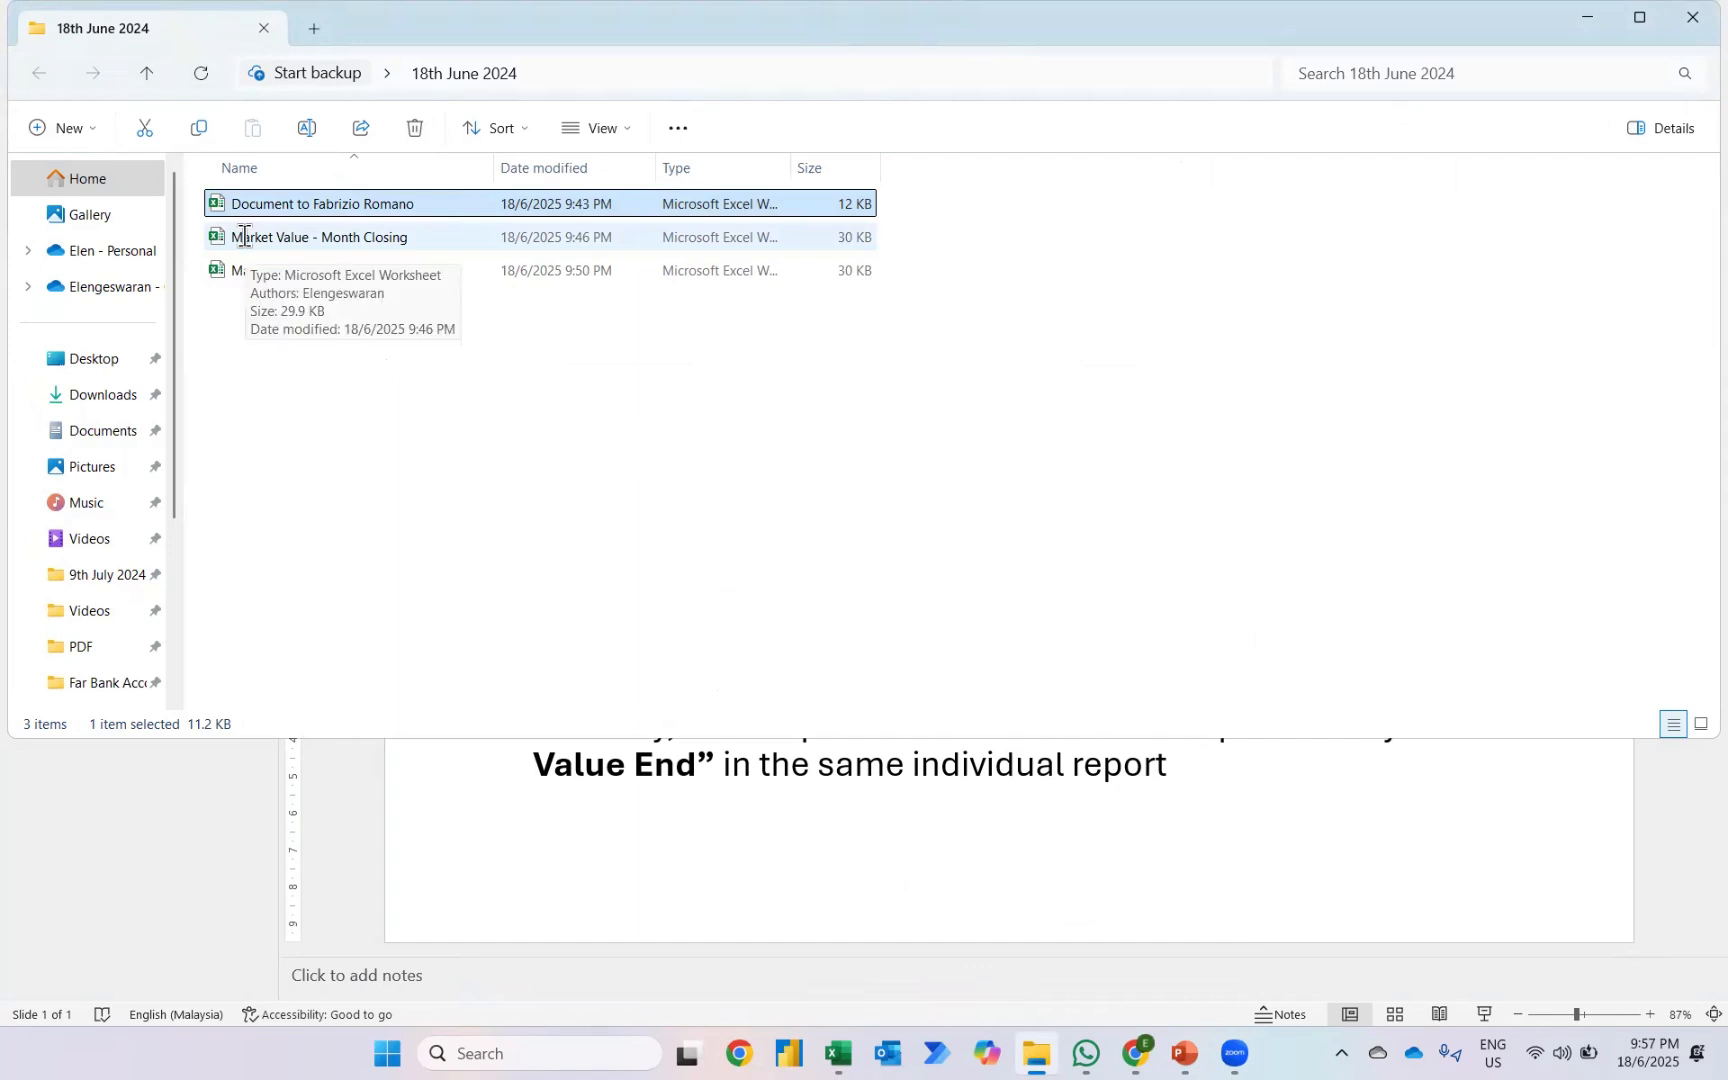
double_click(278, 271)
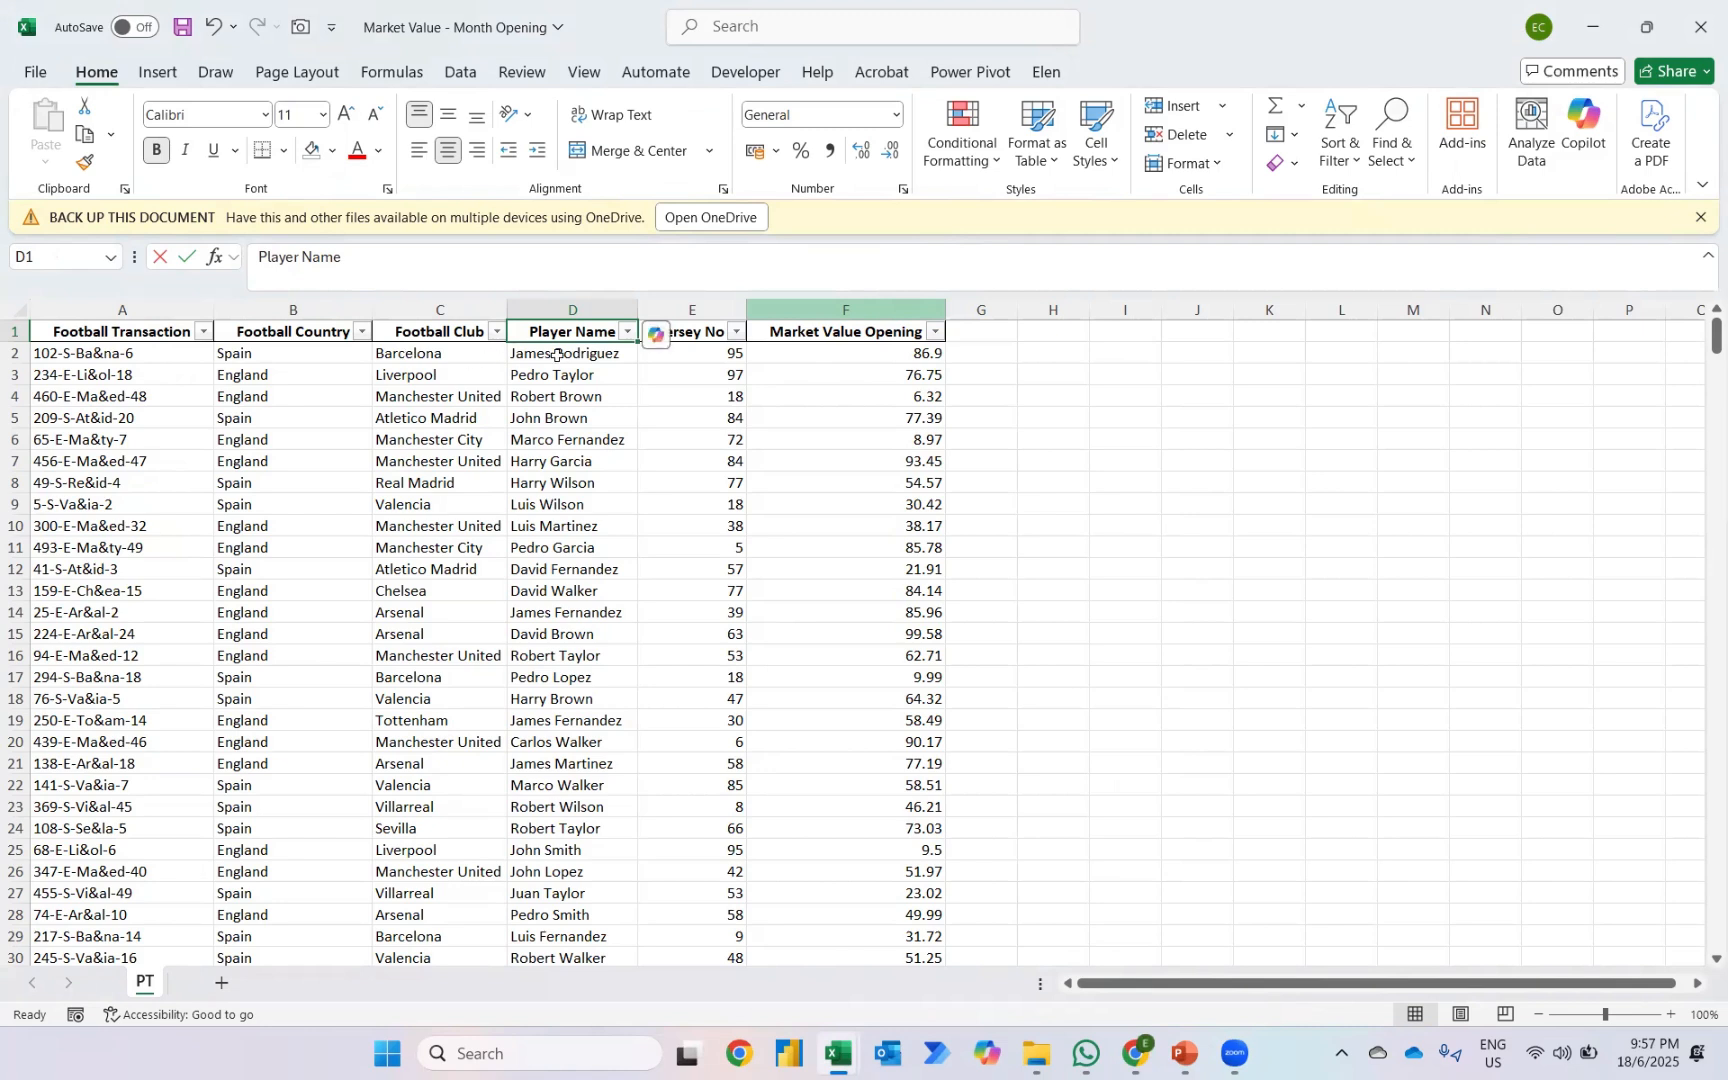
left_click(690, 478)
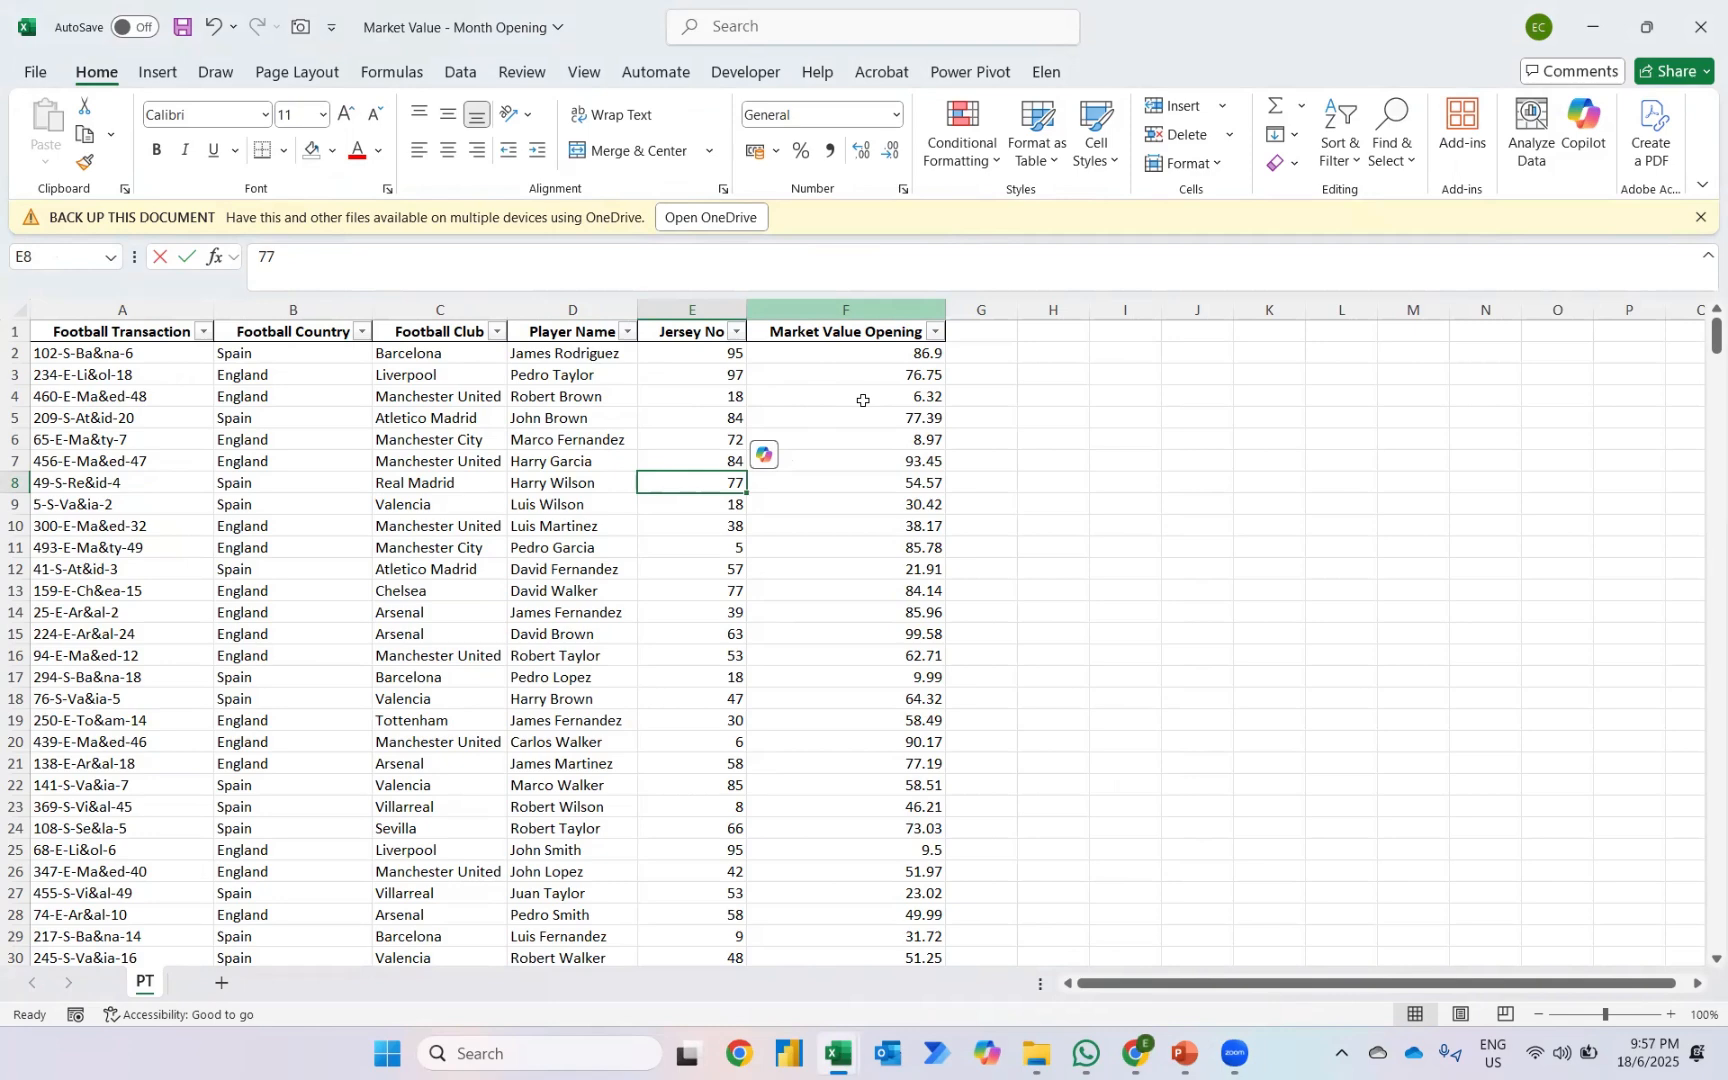
mouse_move(840, 1045)
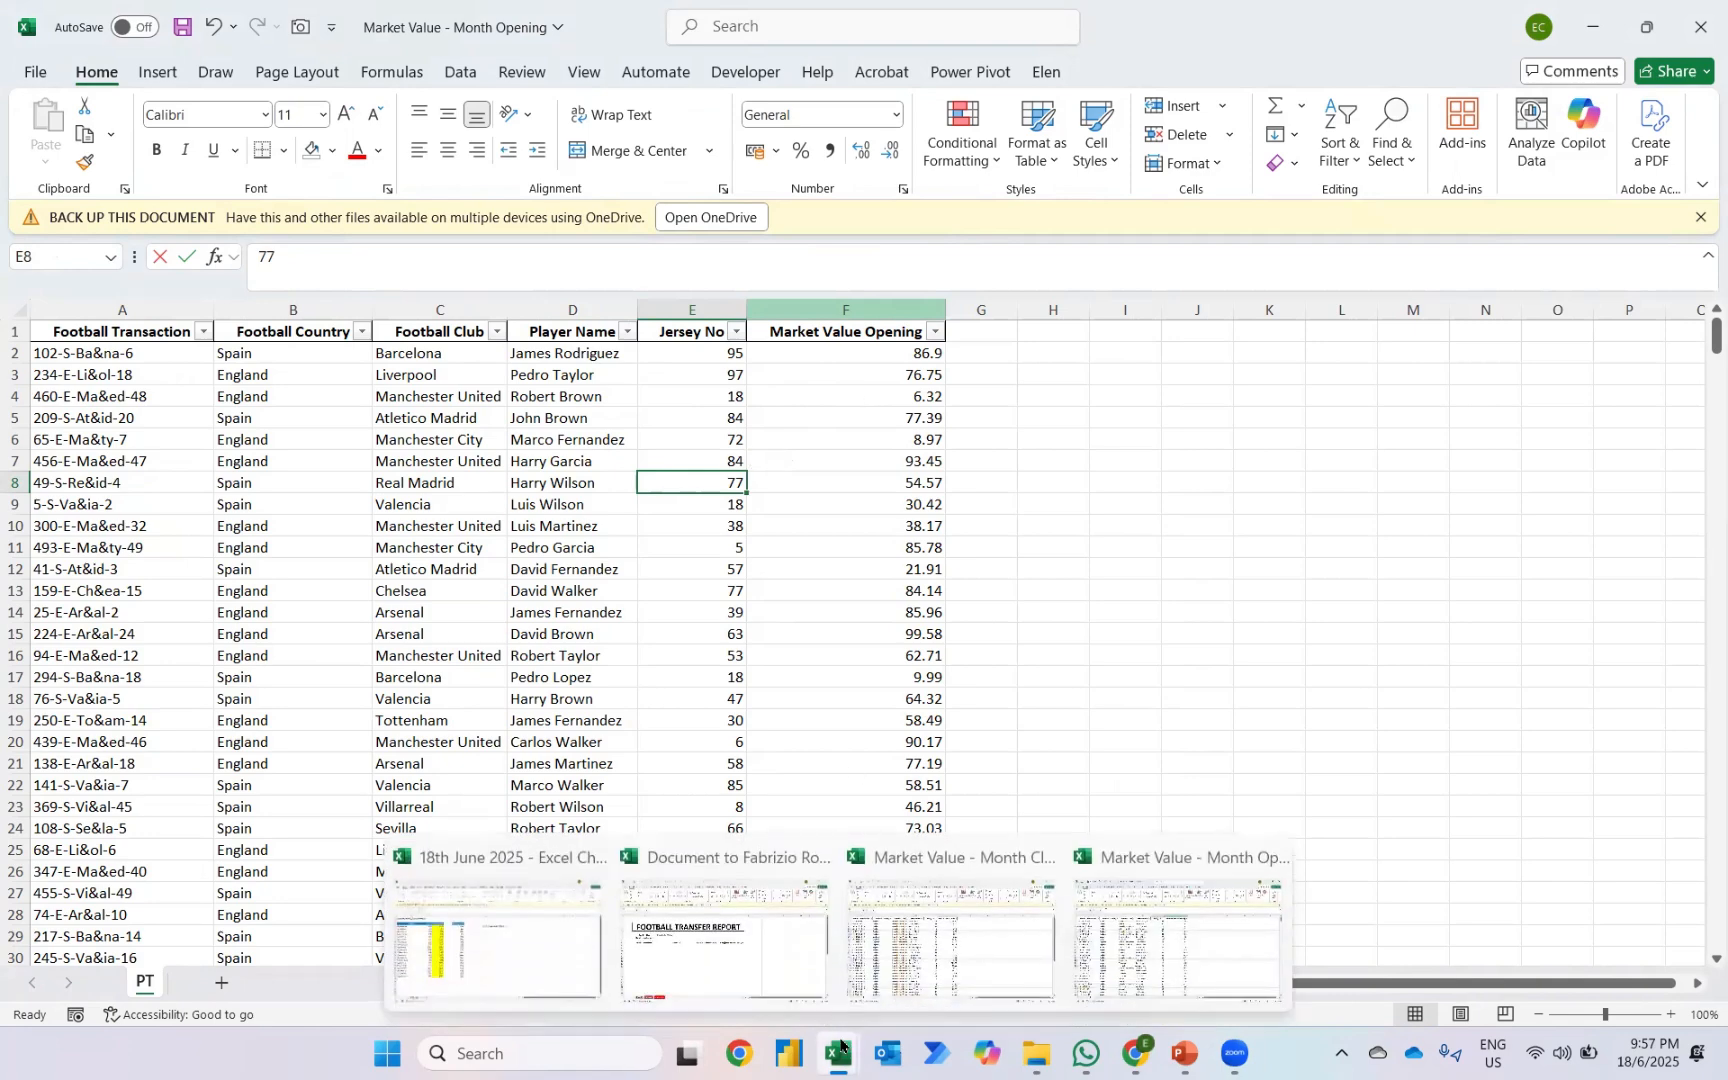
left_click(724, 947)
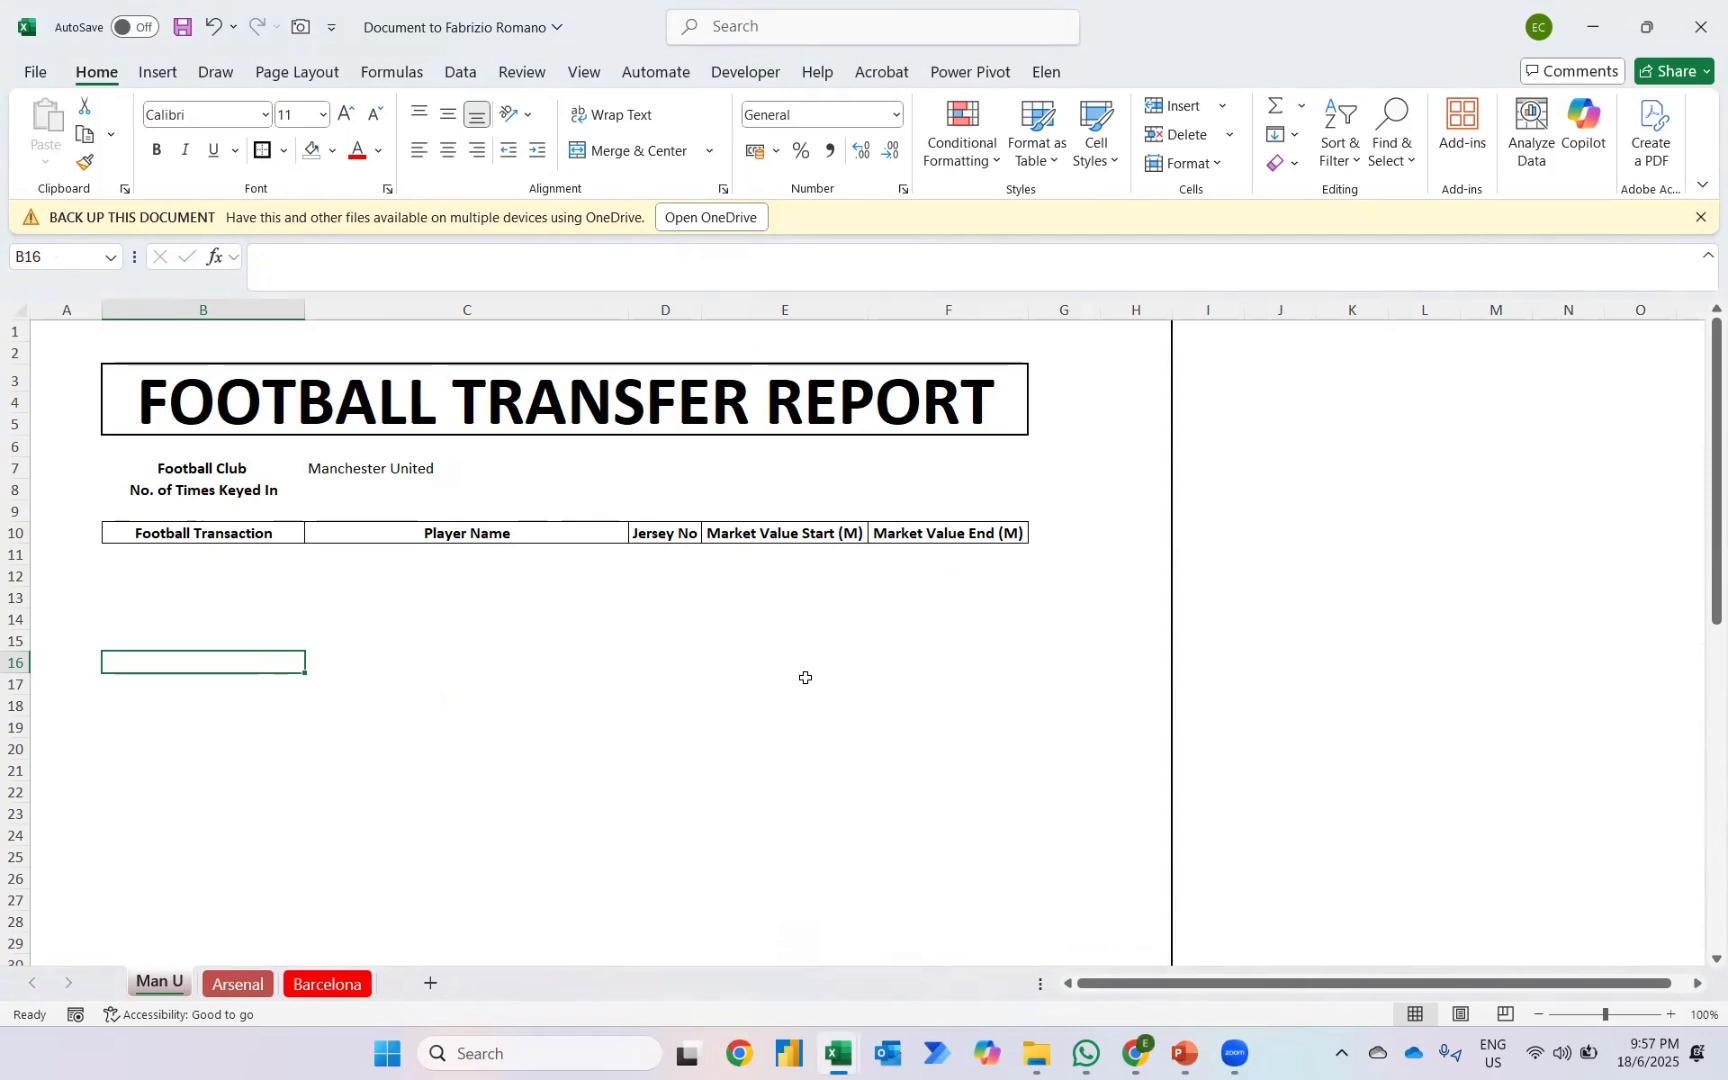
Step: Open the Market Value - Month Closing workbook from the 18th June 2024 folder and clear its Football Club filter
mouse_move(1038, 1048)
left_click(1028, 972)
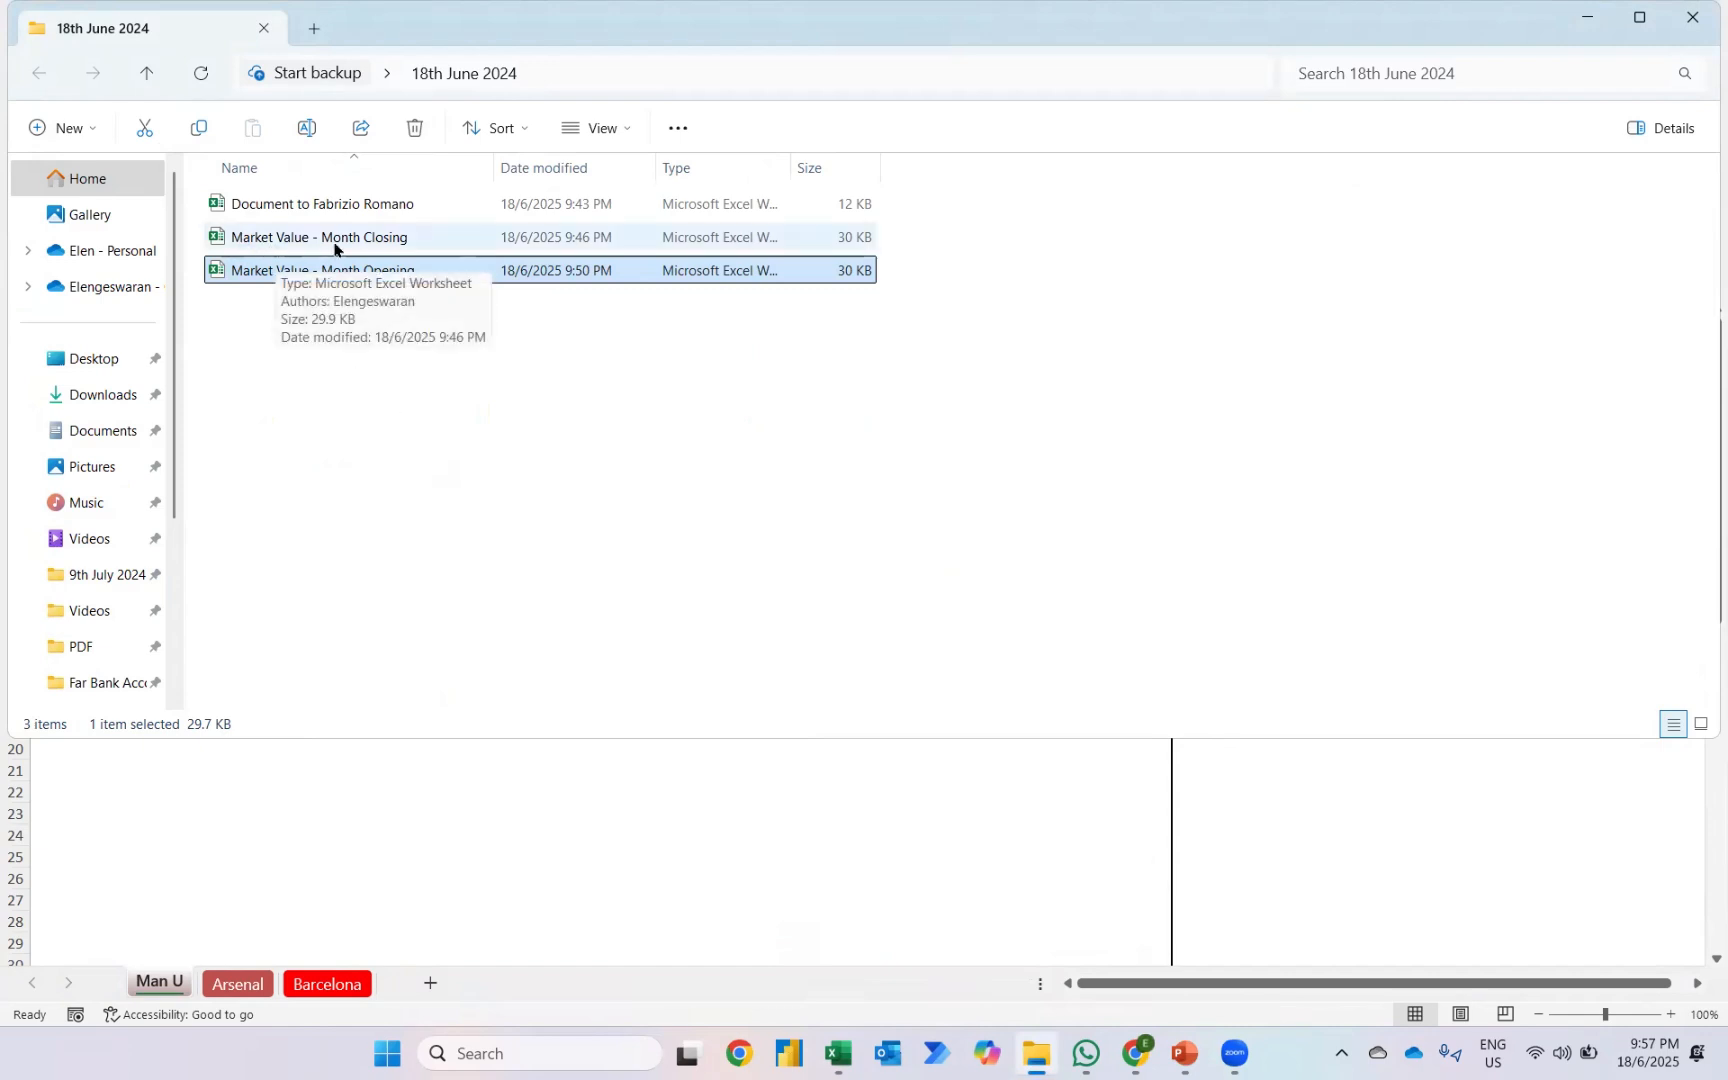
double_click(298, 238)
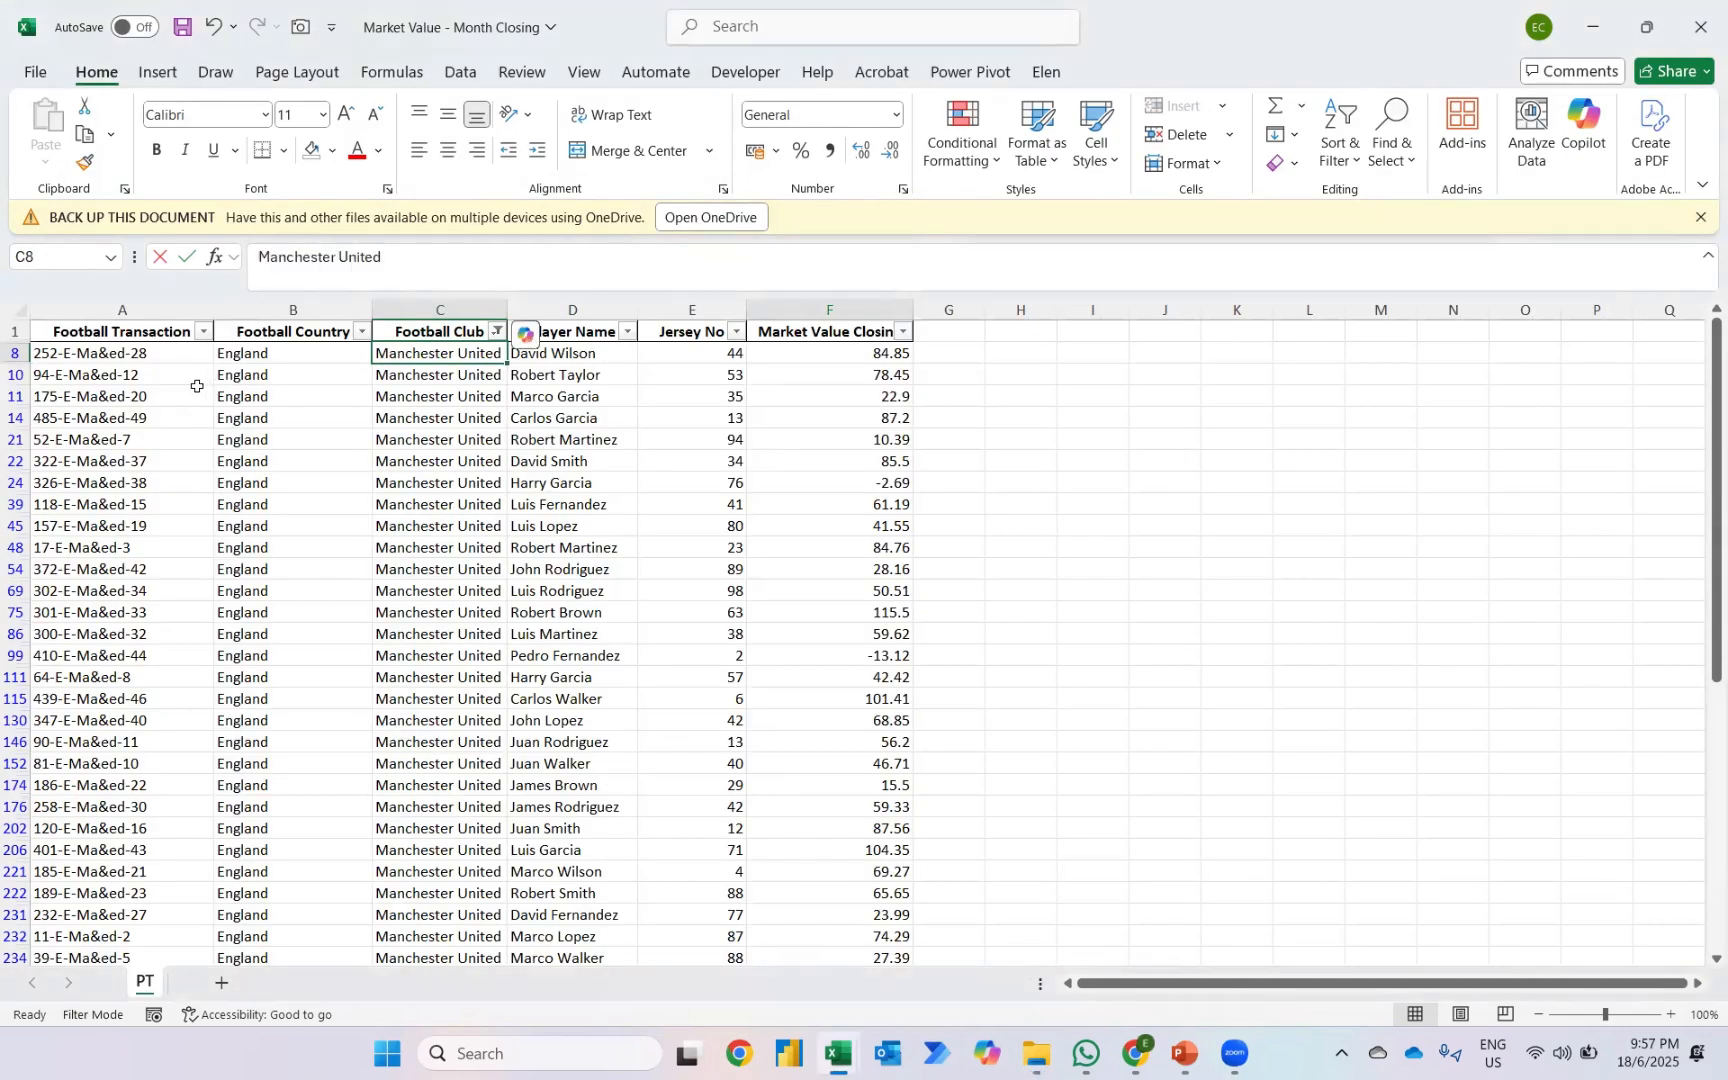
left_click(497, 331)
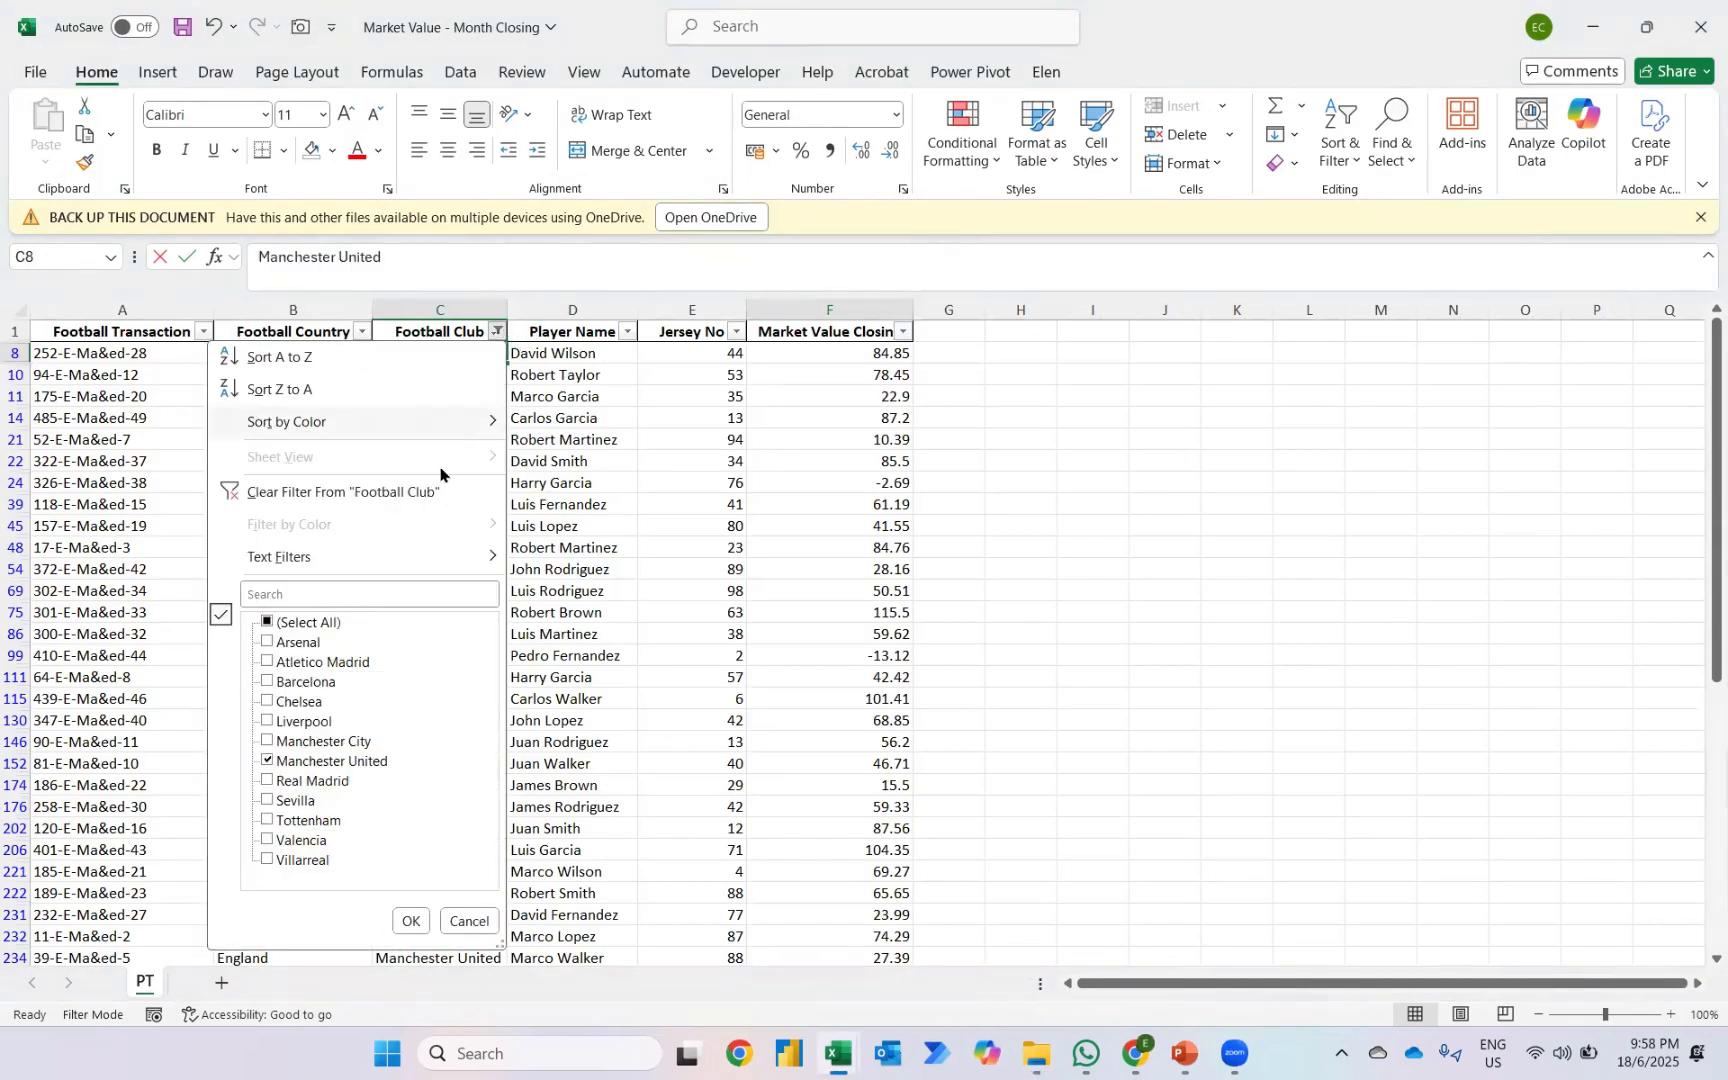
left_click(419, 489)
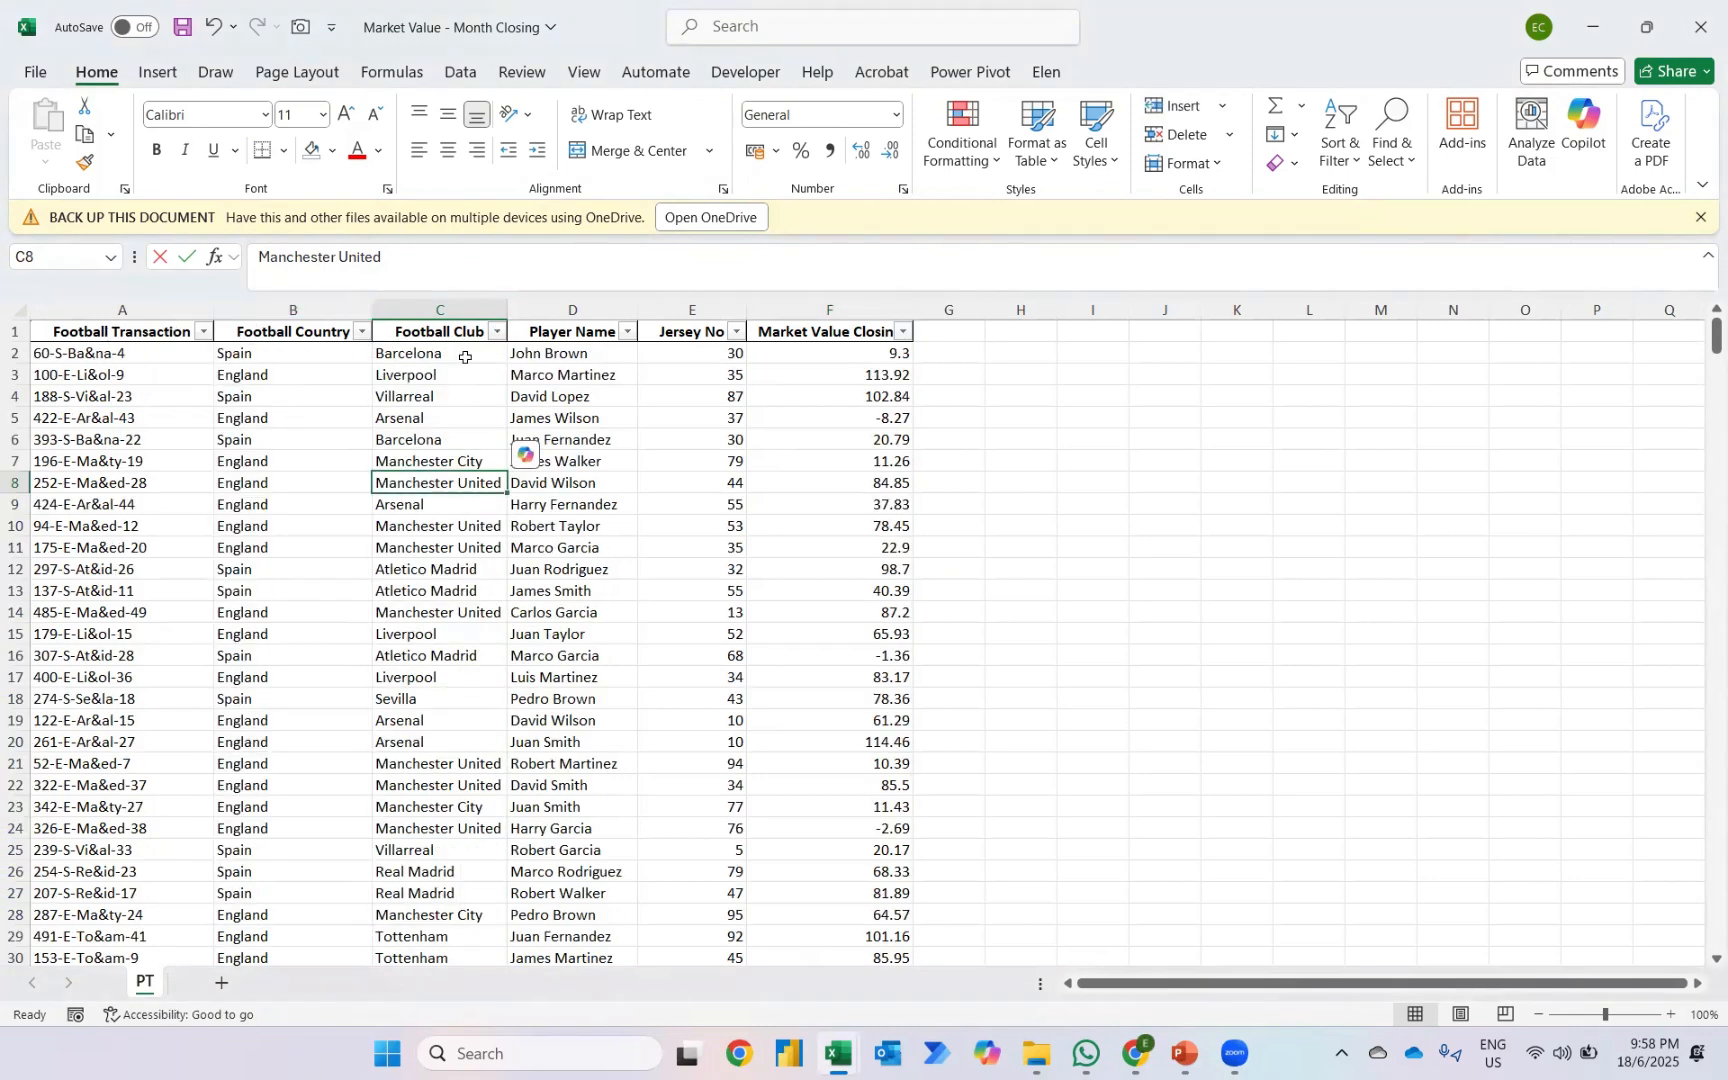
left_click(785, 465)
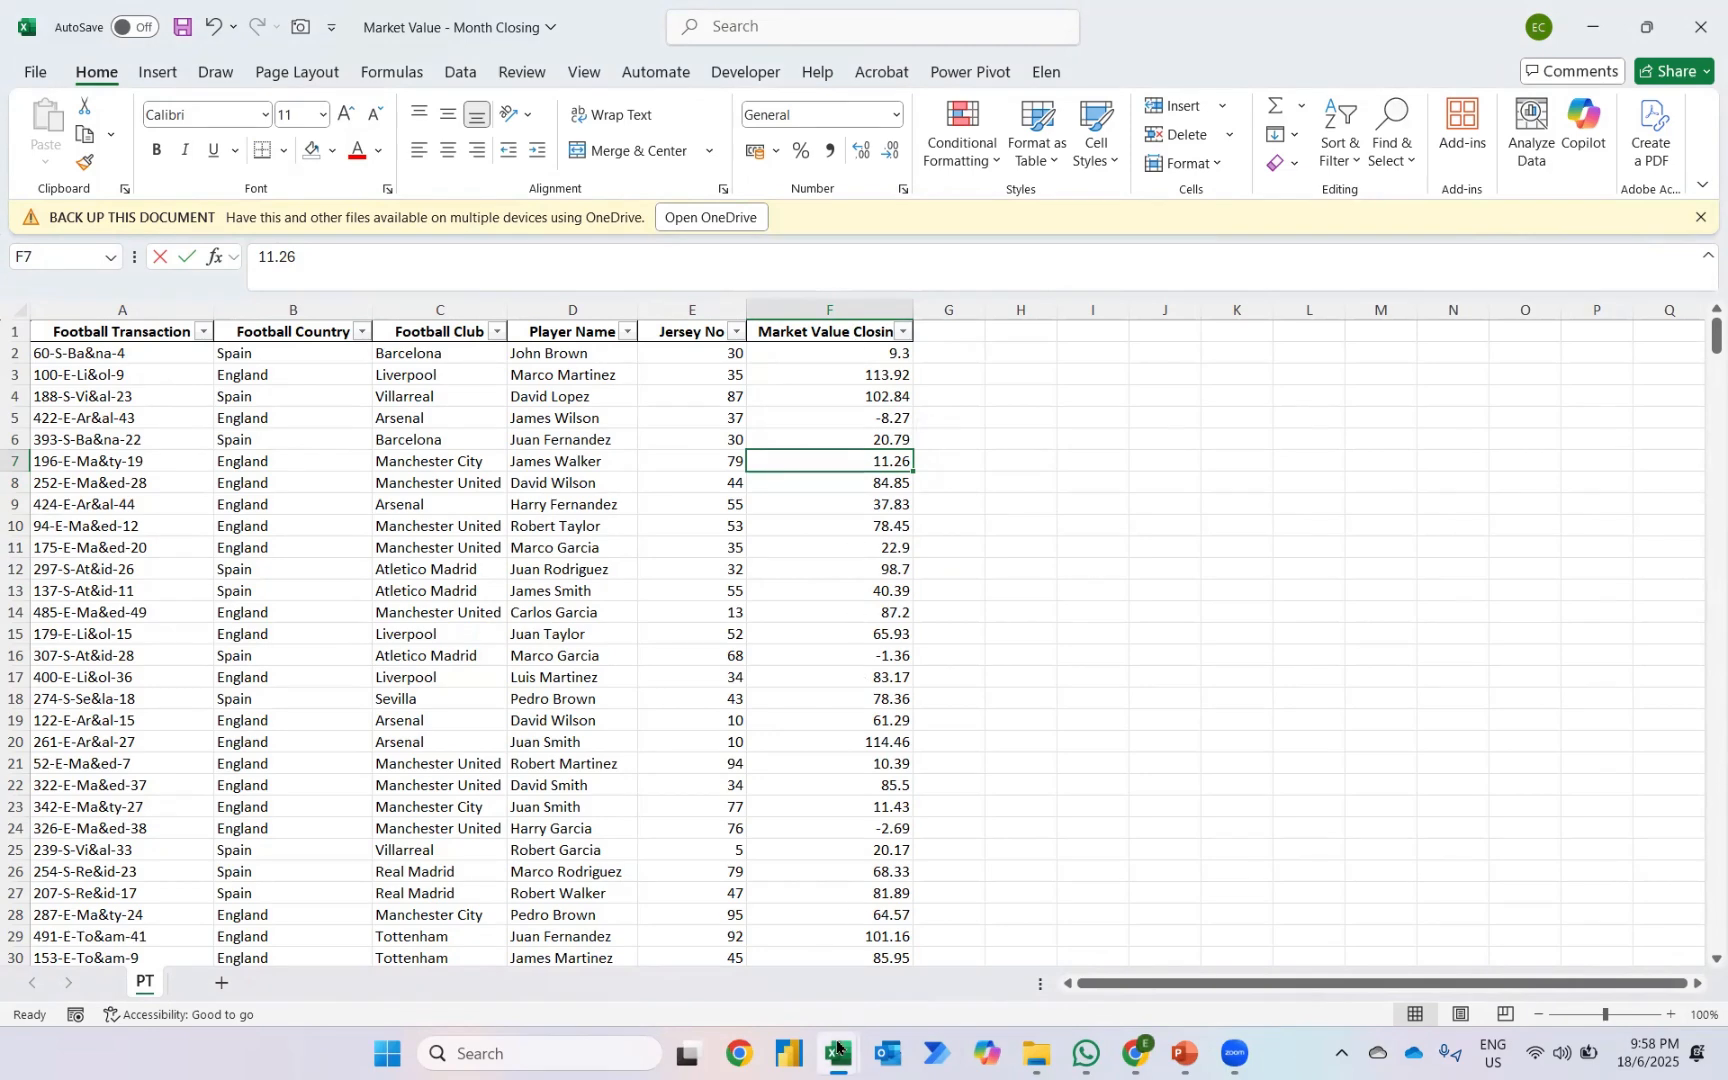
Step: After checking the transfer report's layout, filter the Football Club column in the Month Opening workbook by "united" to show only Manchester United
mouse_move(836, 1047)
left_click(759, 962)
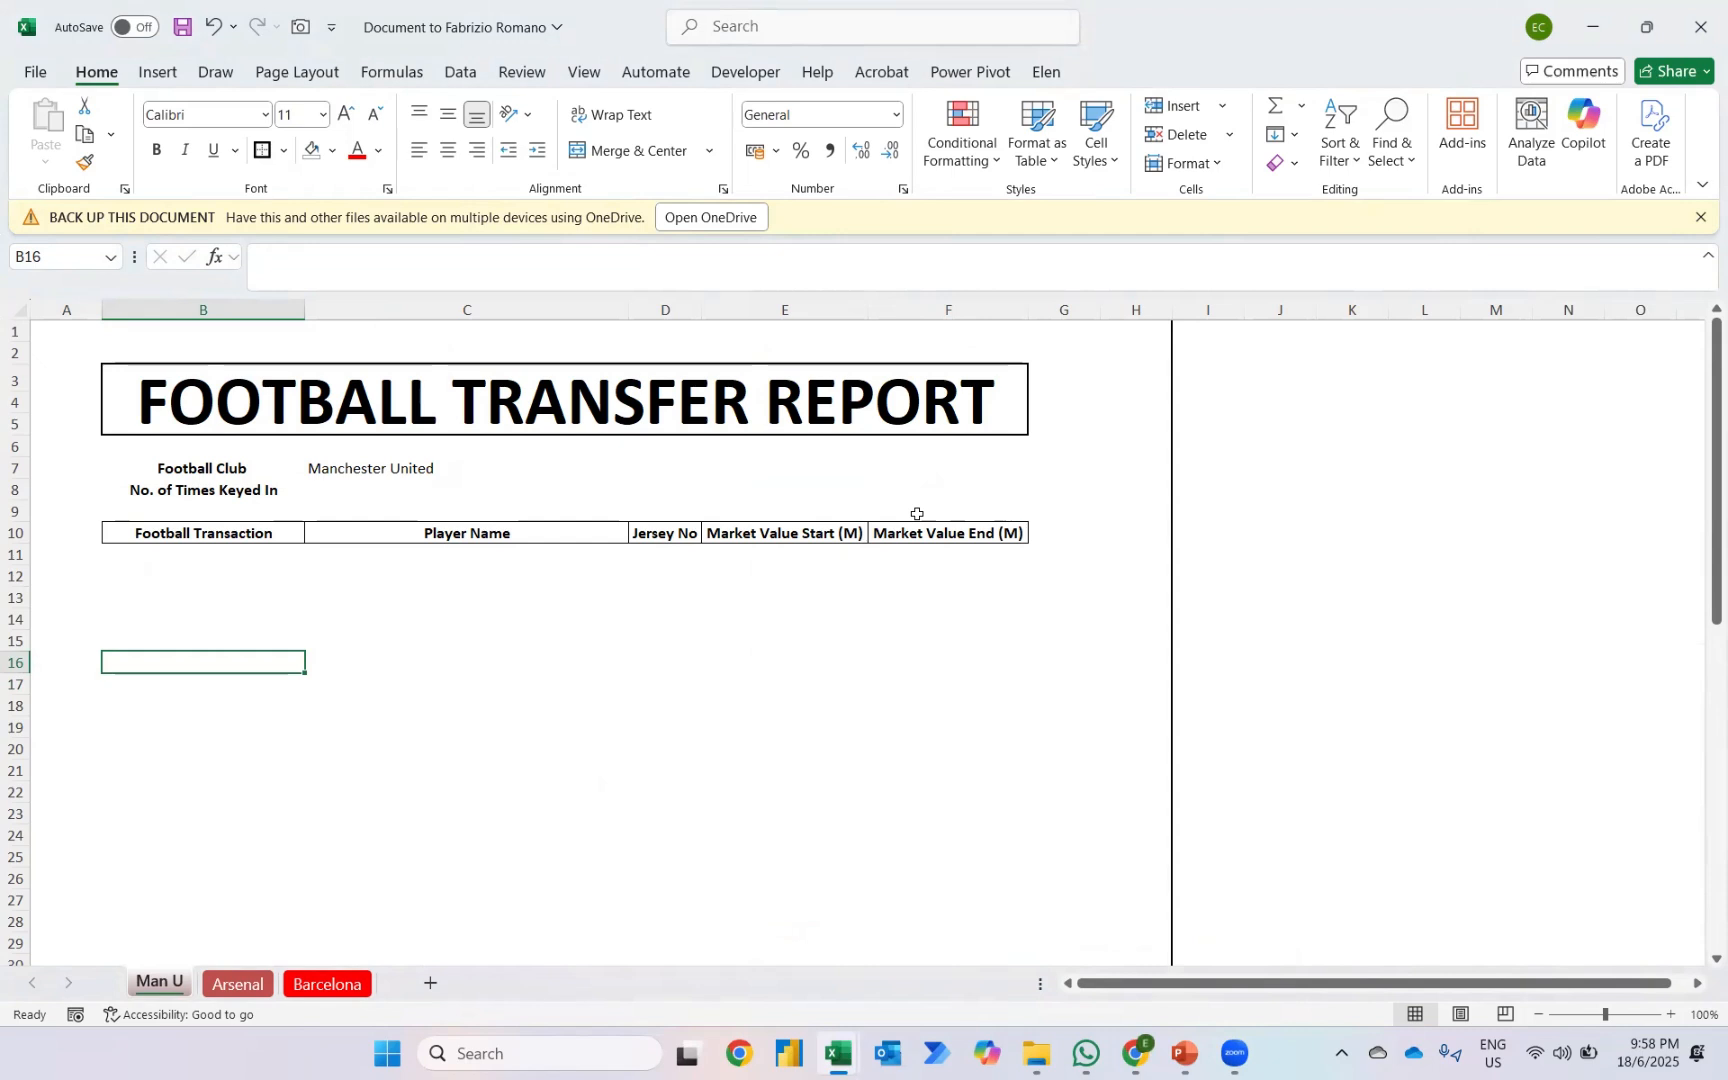
mouse_move(852, 1050)
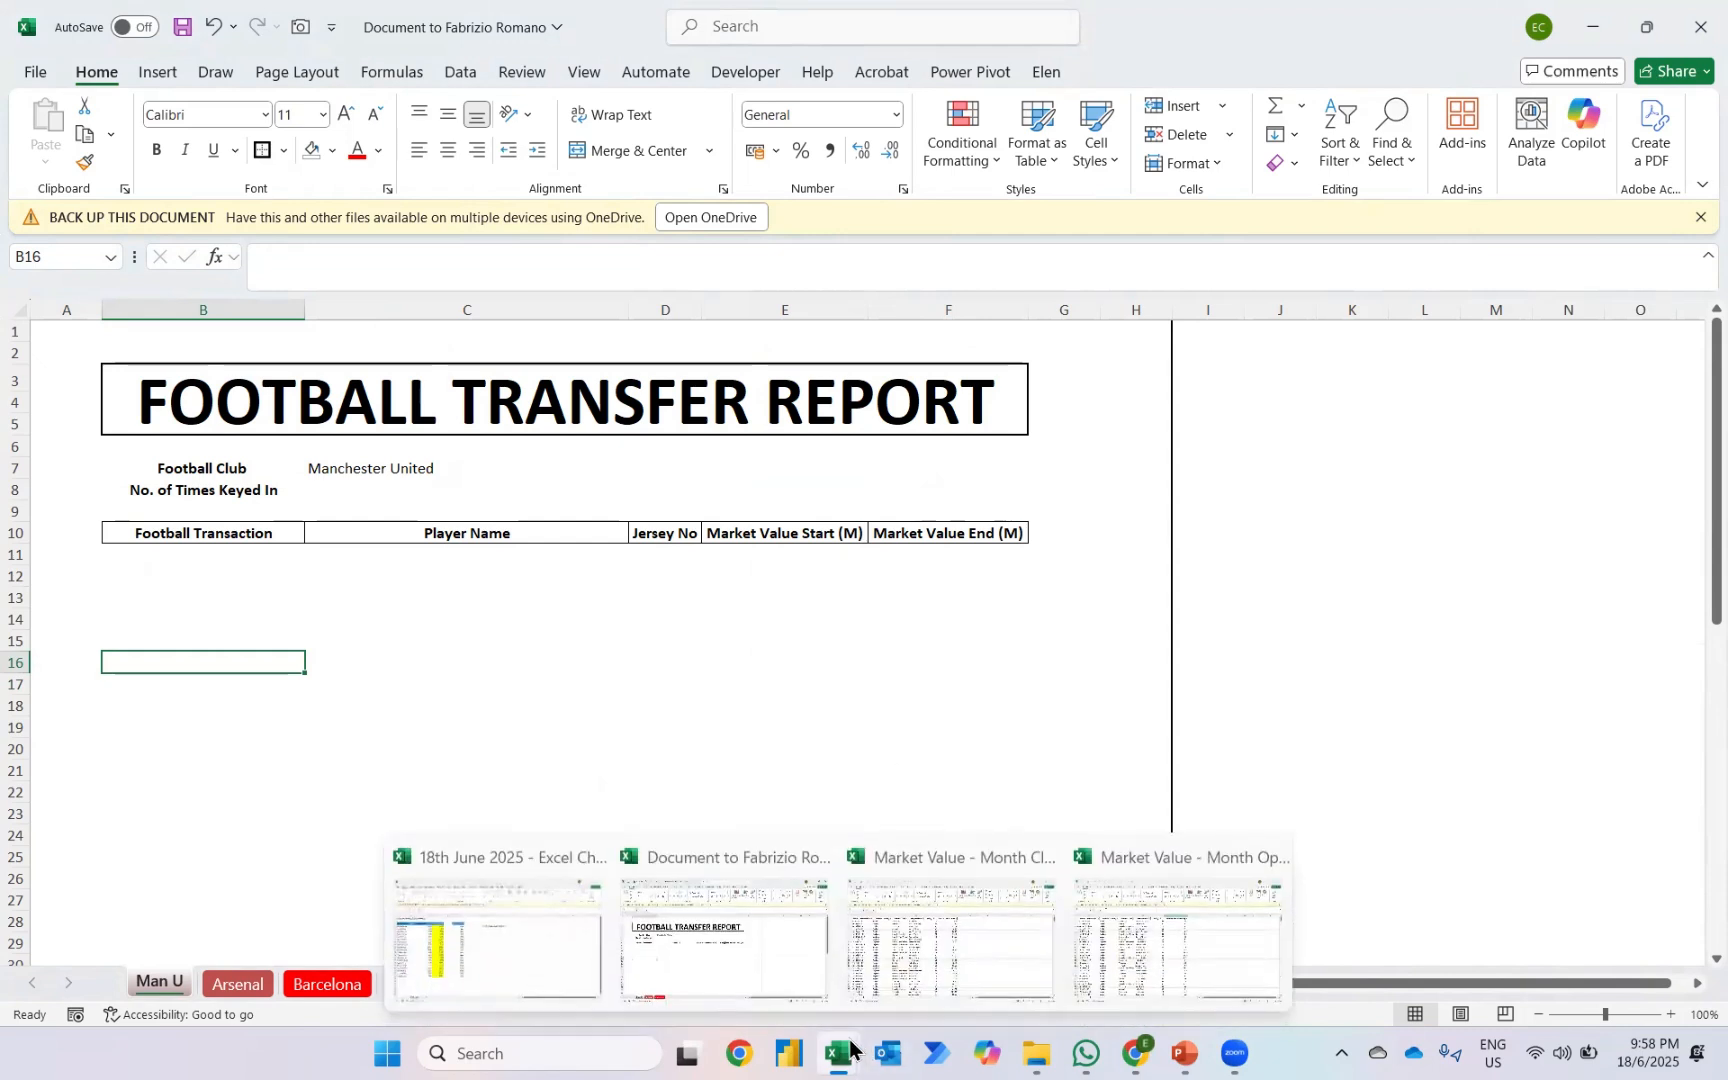
left_click(1135, 940)
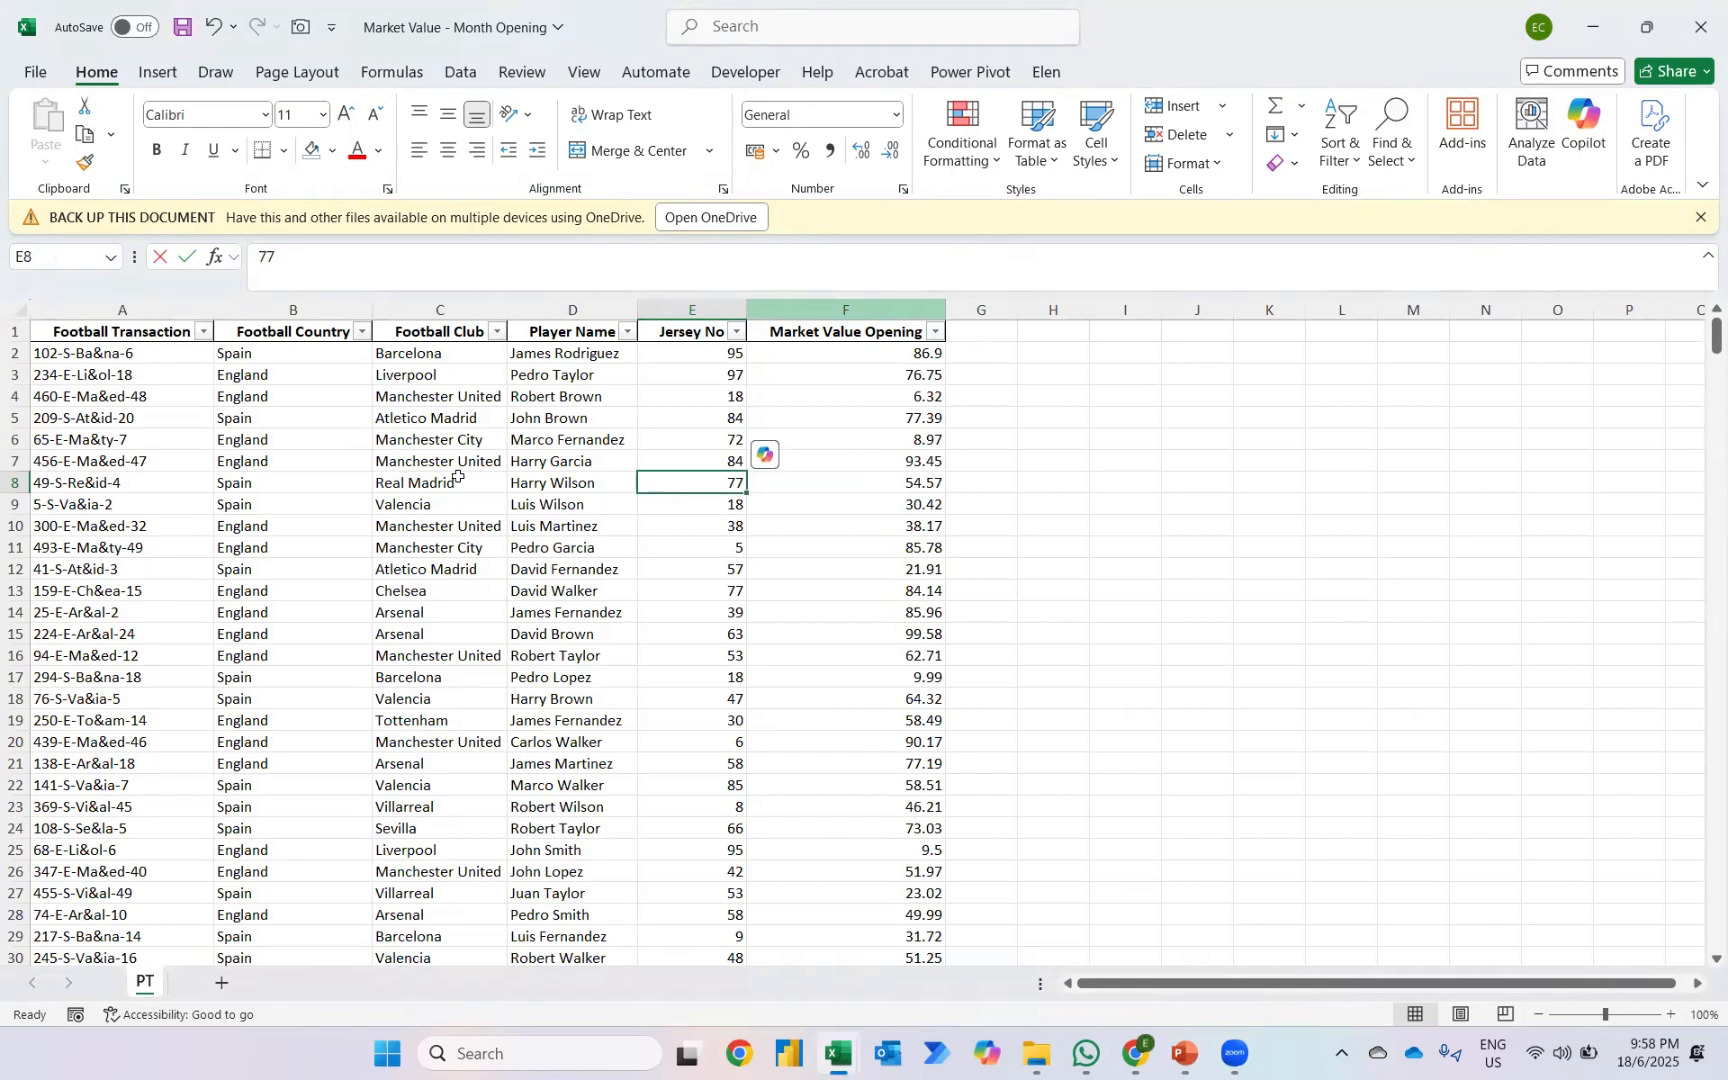
left_click(497, 331)
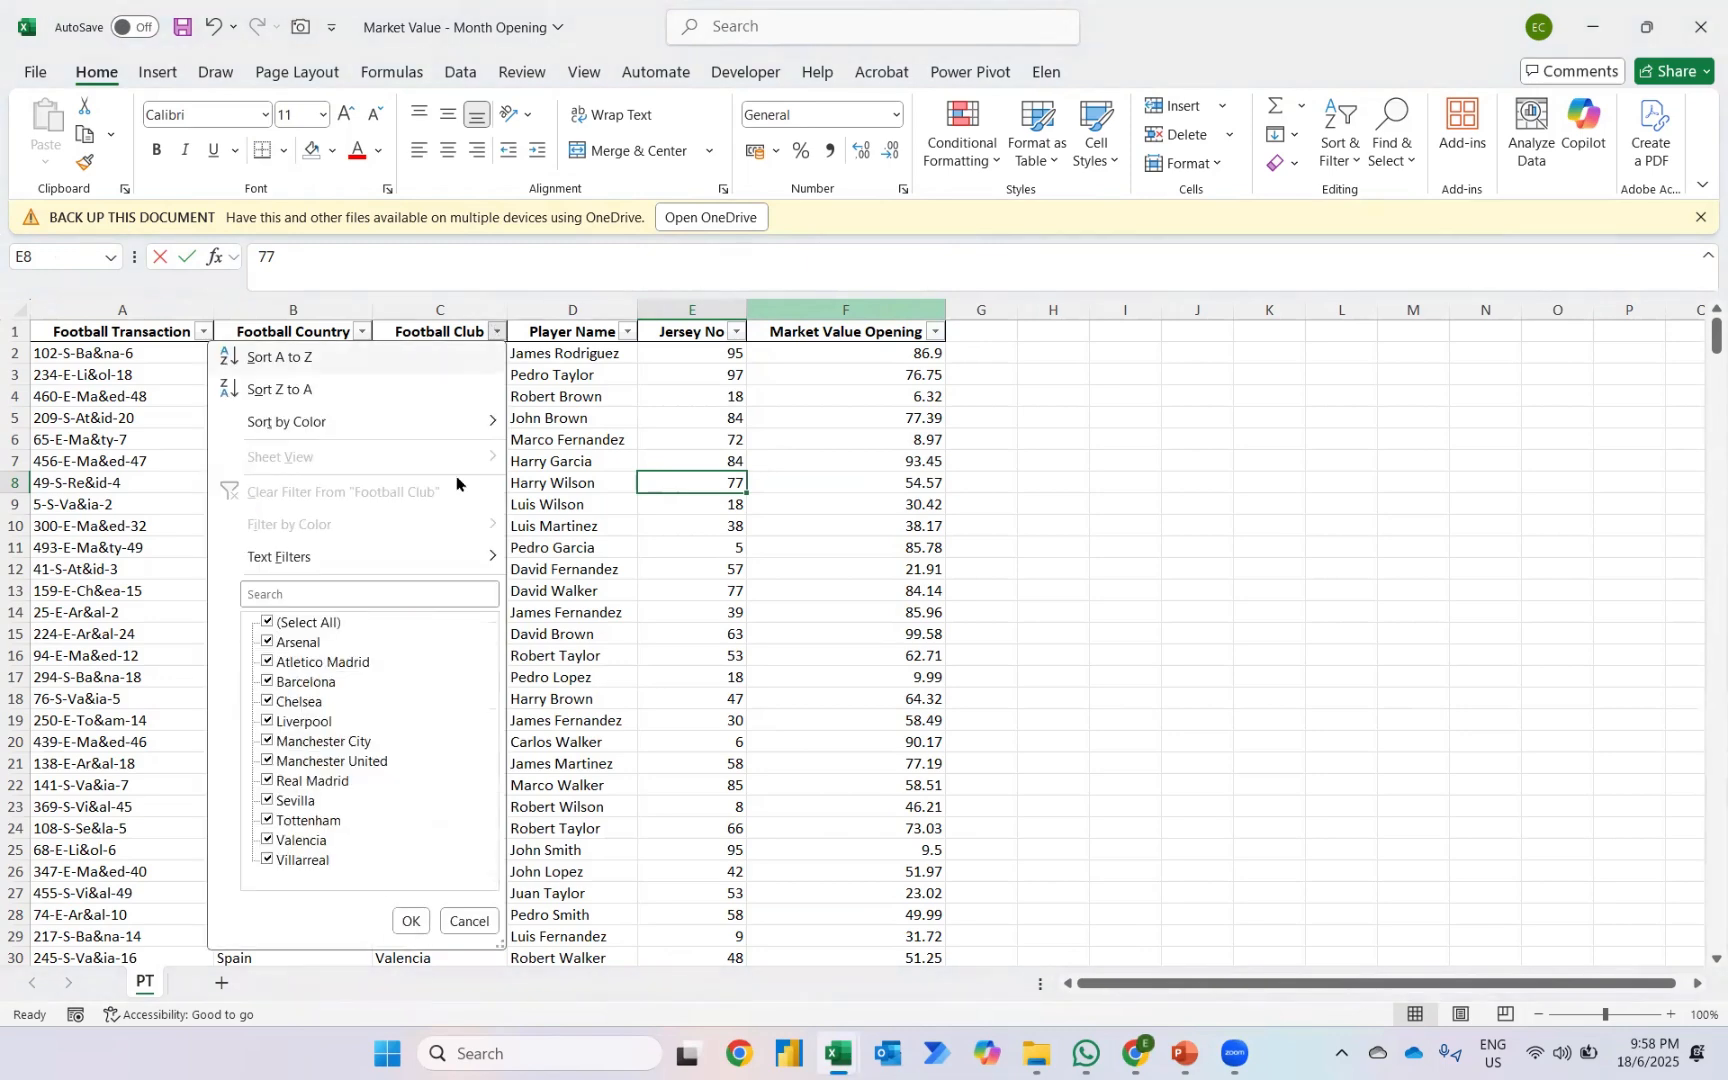
left_click(375, 590)
type("unit")
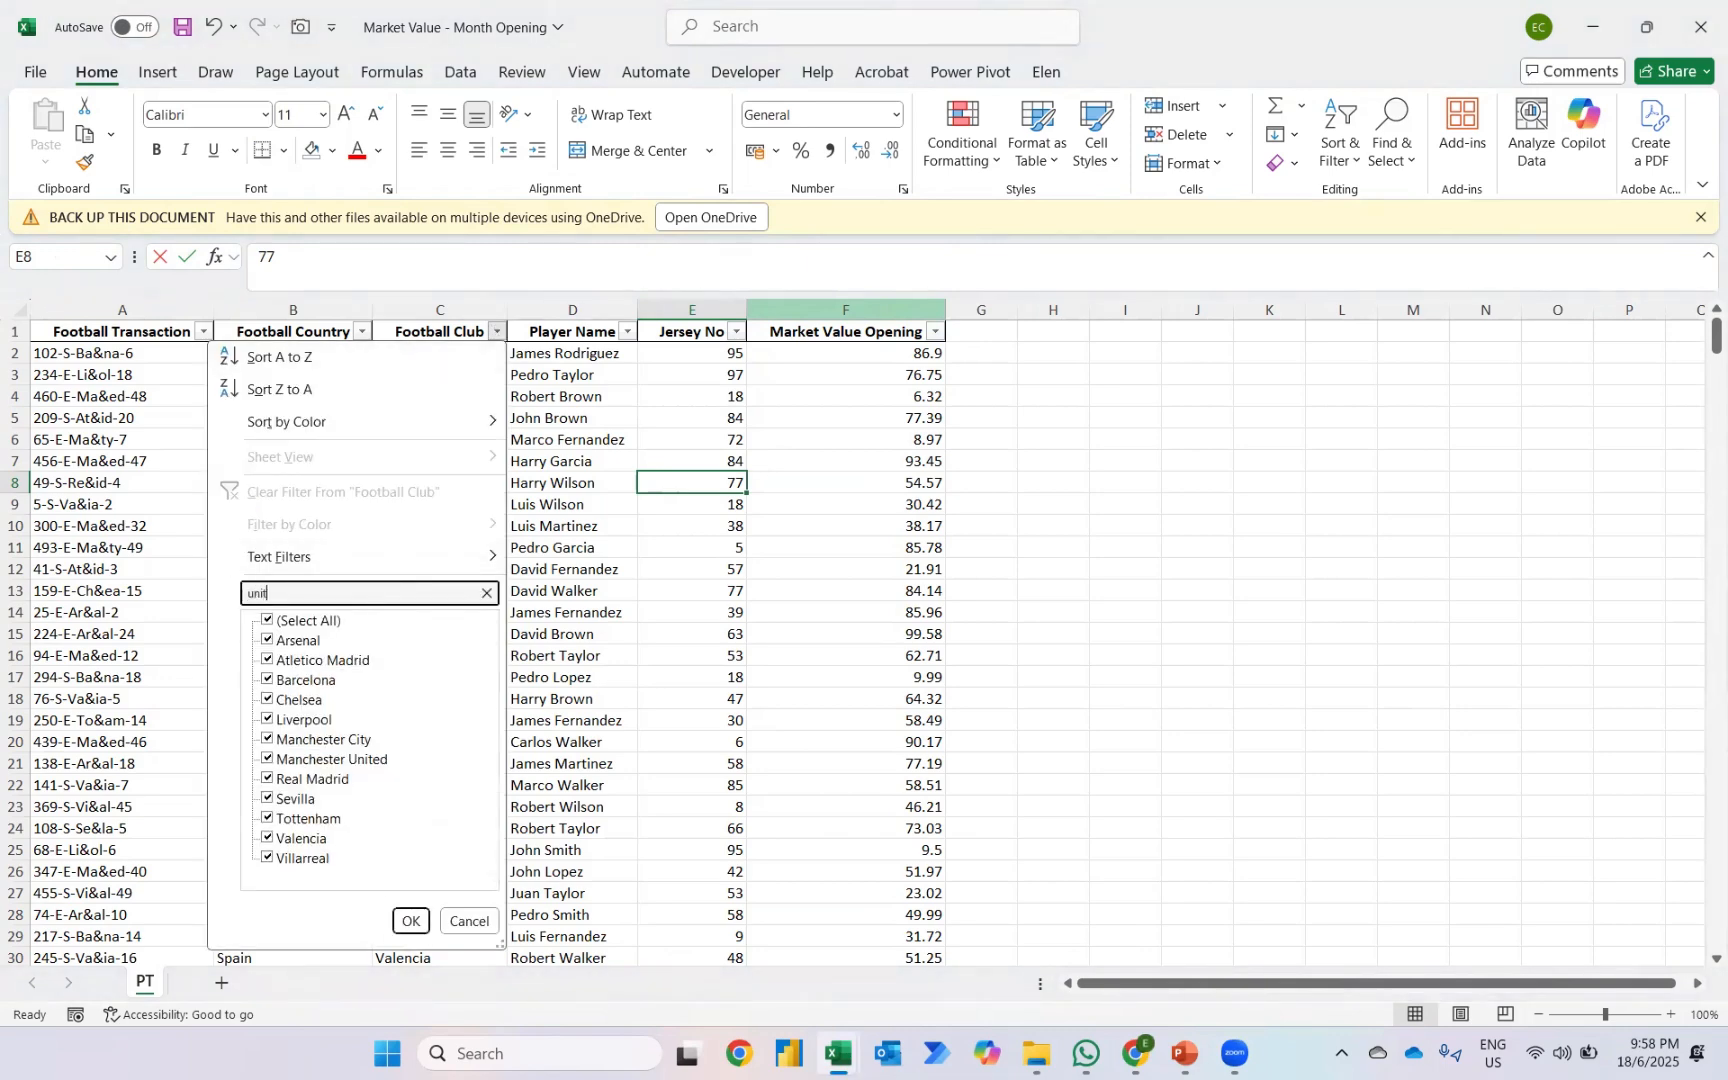
type("ed")
key("Return")
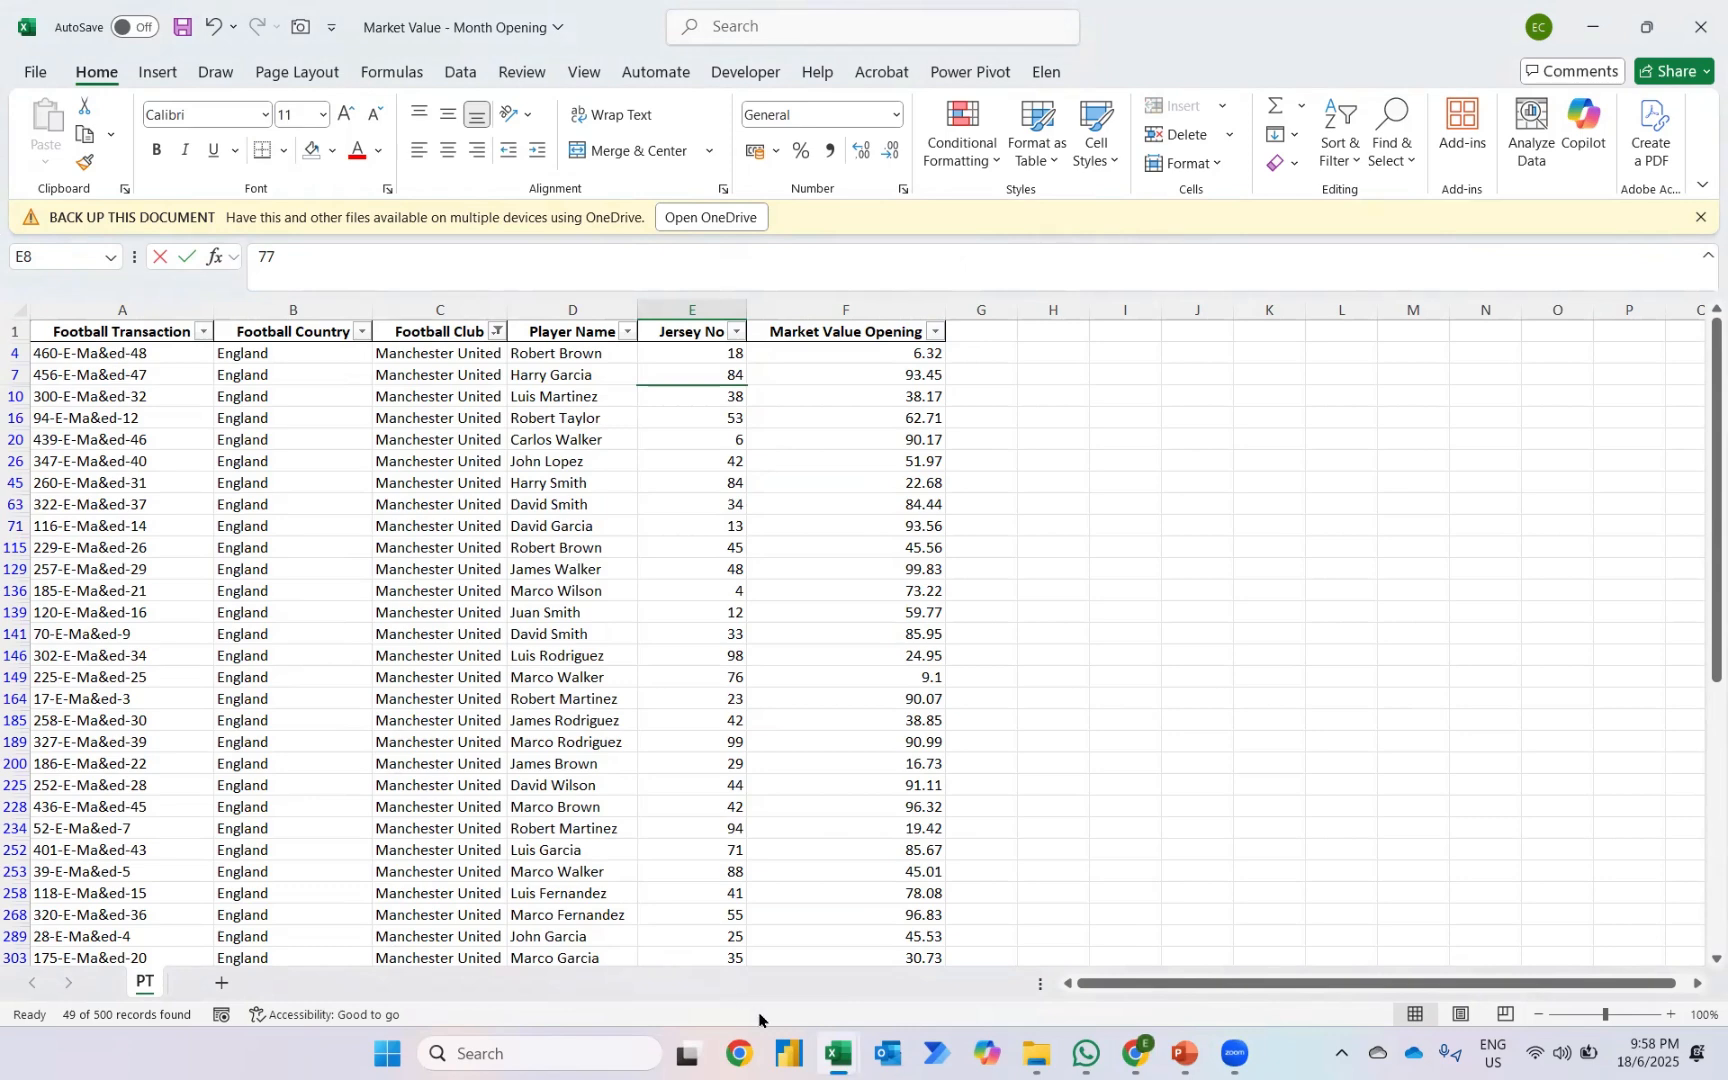
Step: Review the transfer report's market value columns against the data in the Month Closing workbook
mouse_move(841, 1058)
left_click(712, 950)
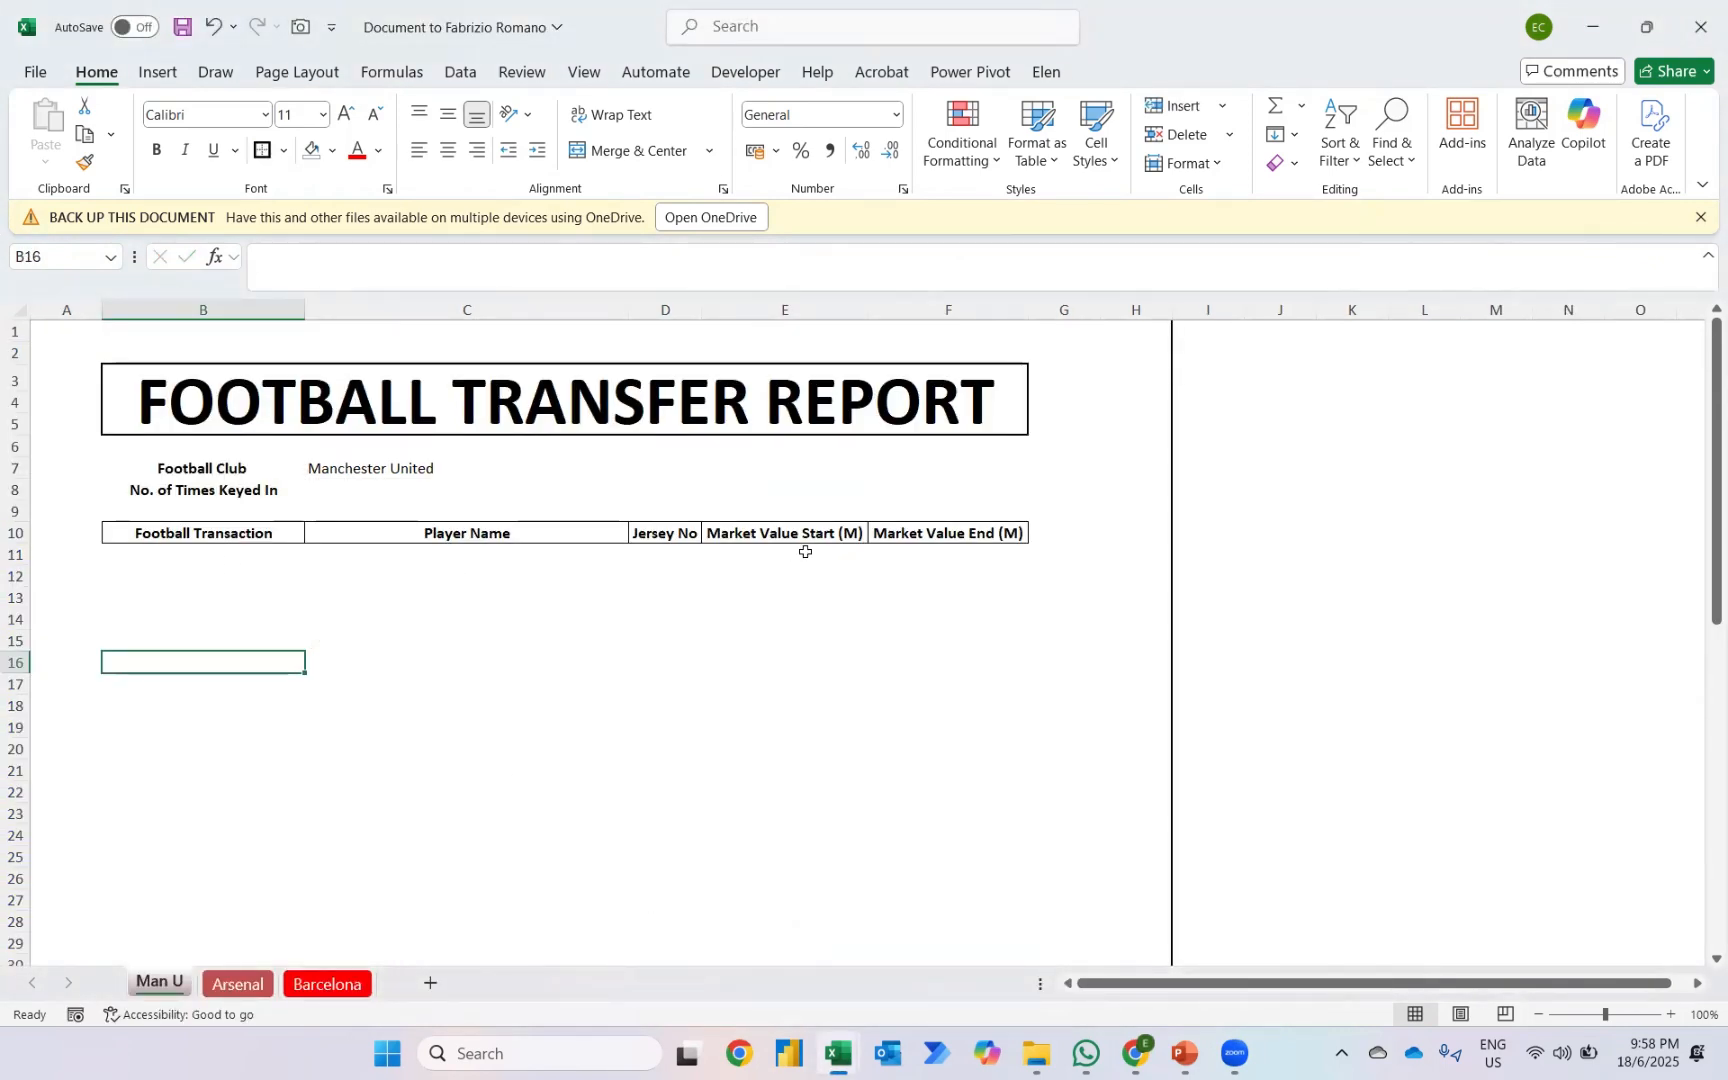
mouse_move(839, 1060)
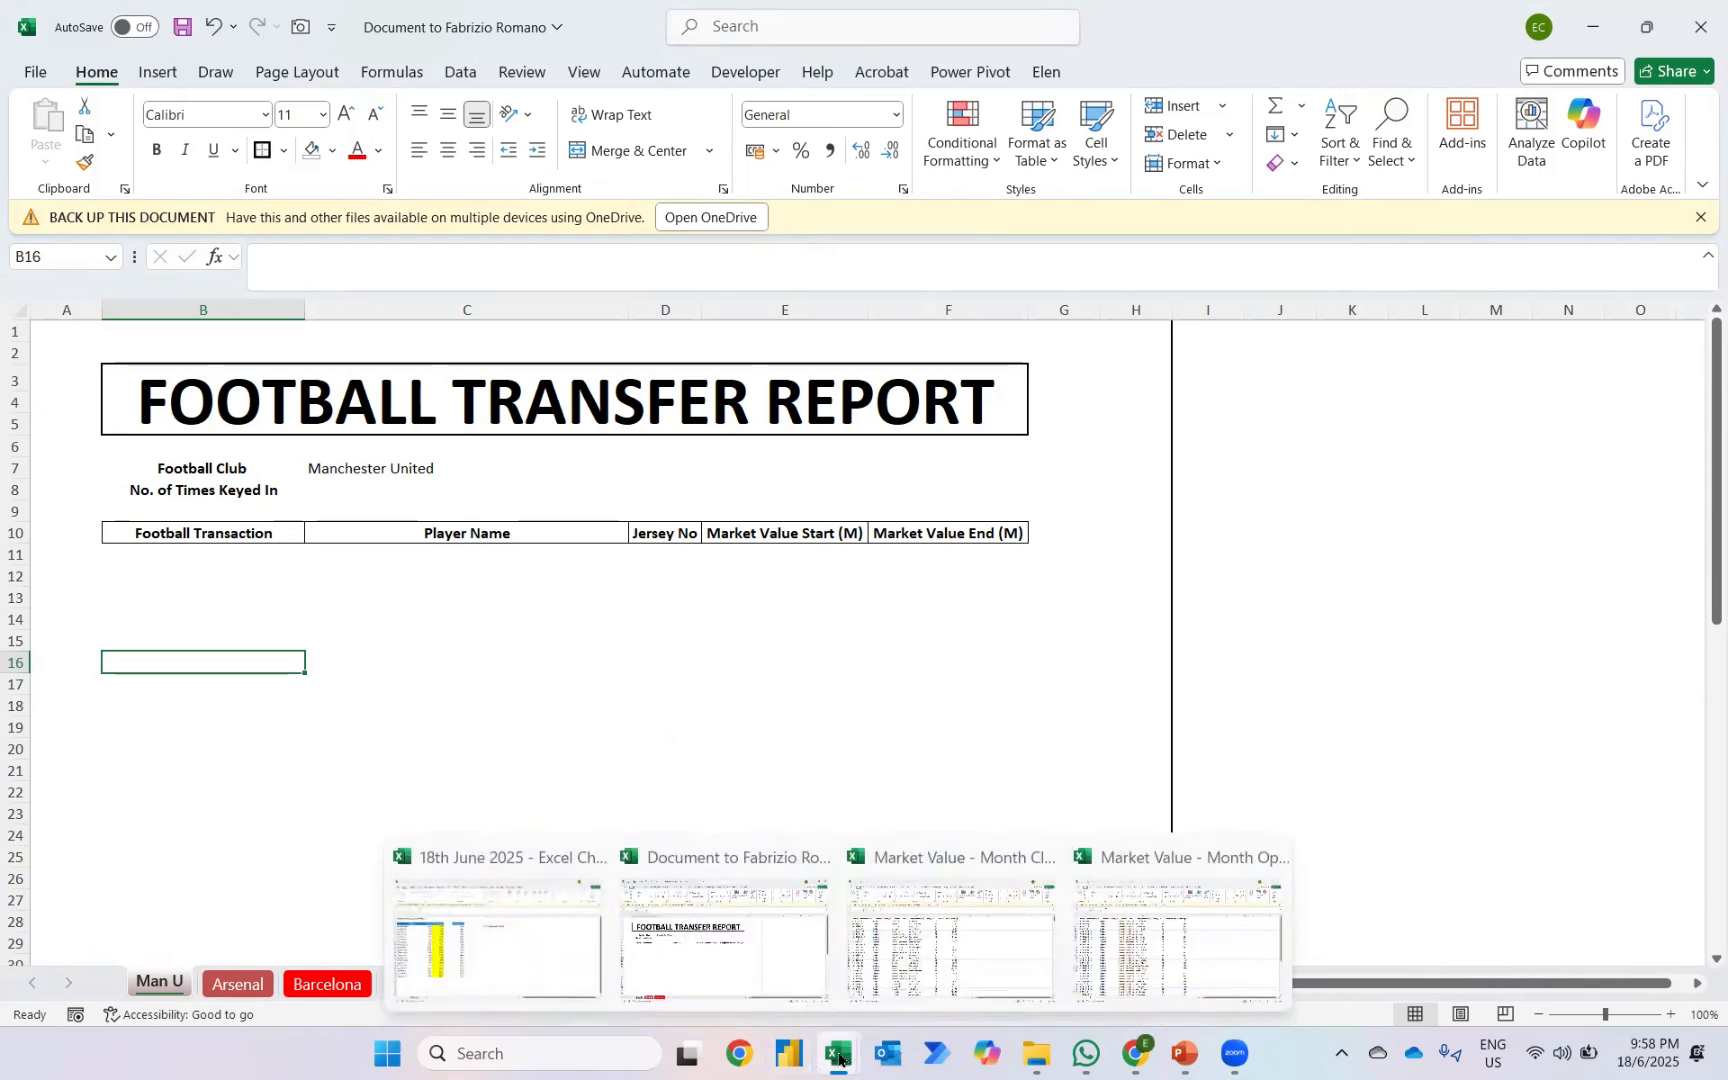
left_click(894, 975)
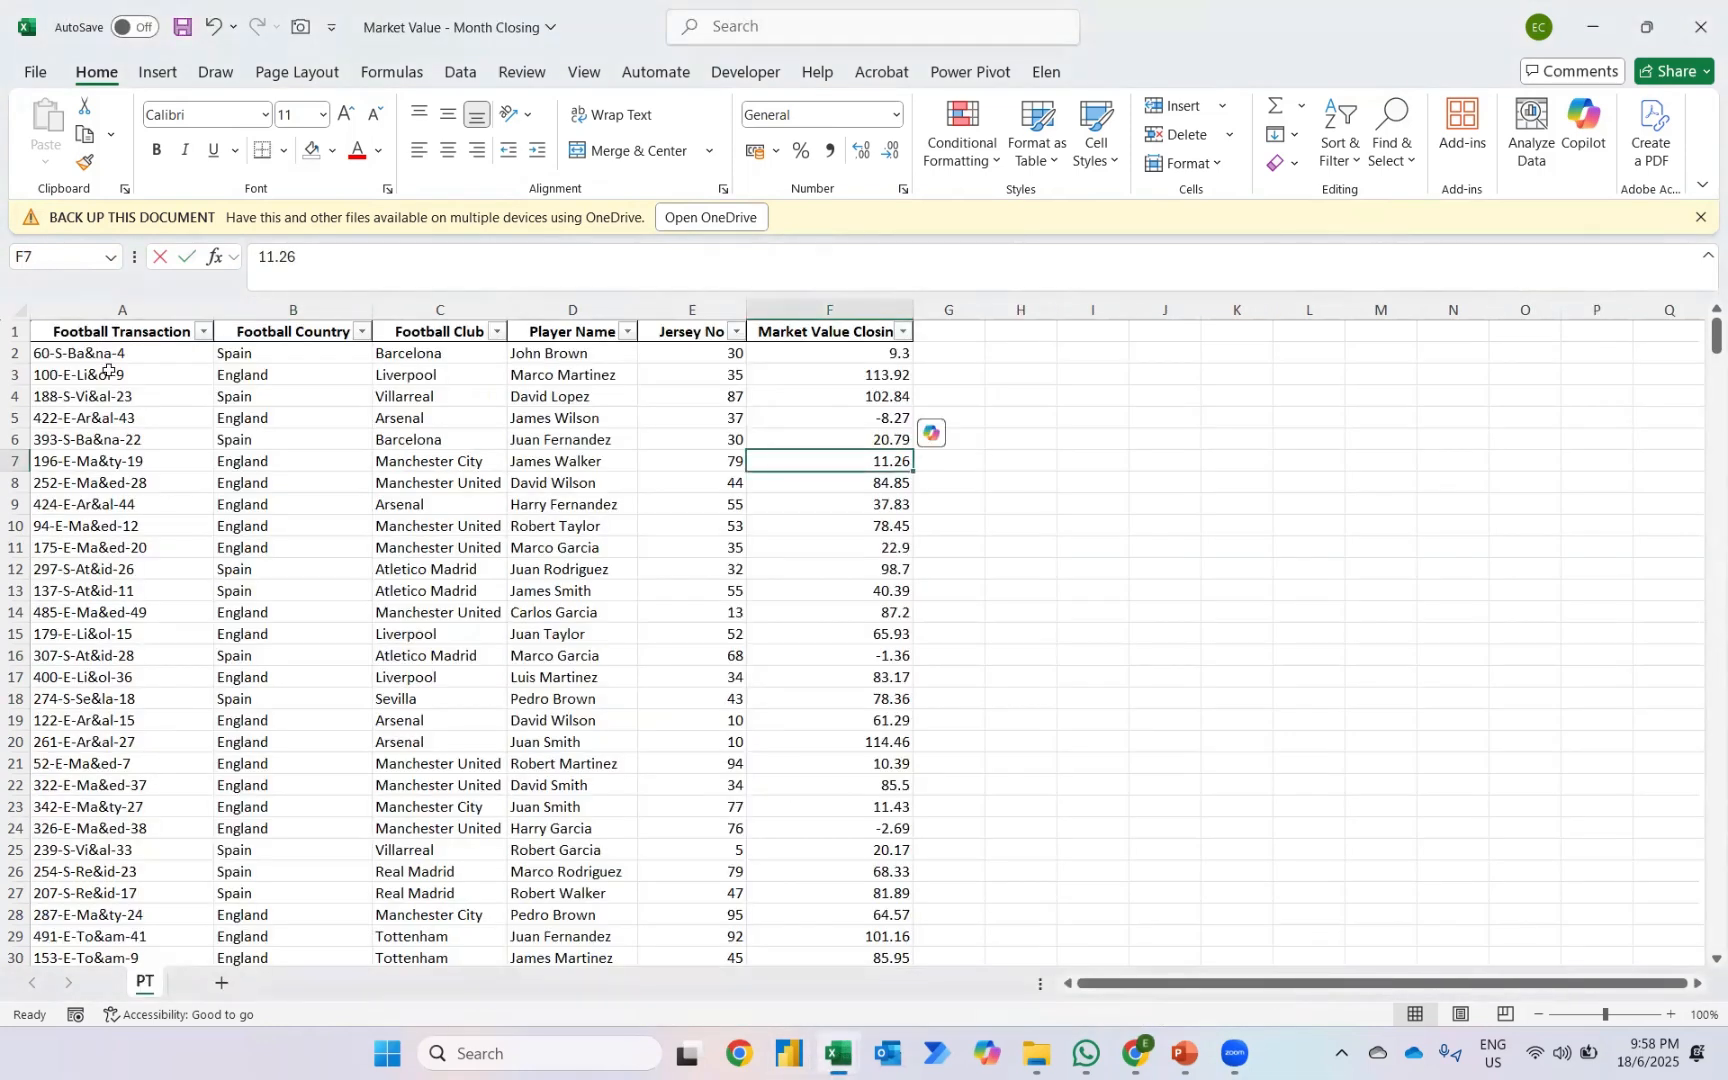
Step: In the Month Opening workbook, copy only the visible Football Transaction cells from A4 down to the last row
mouse_move(829, 1050)
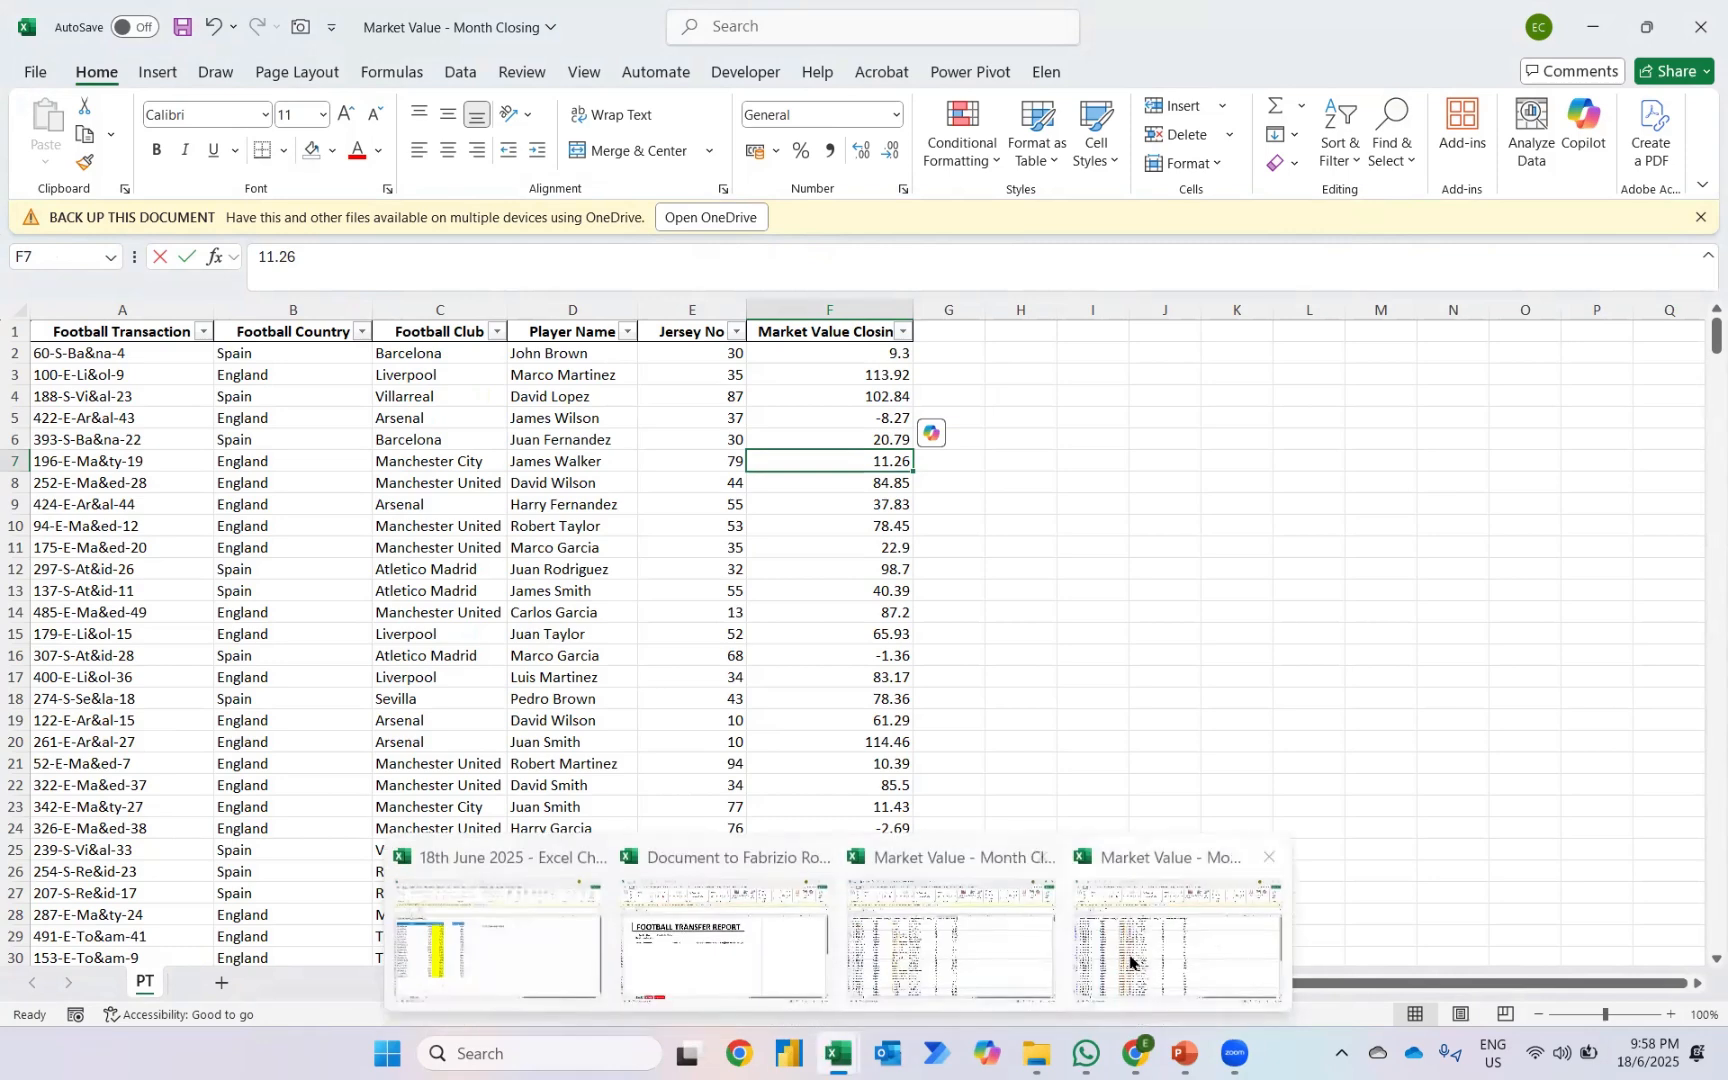
left_click(1146, 955)
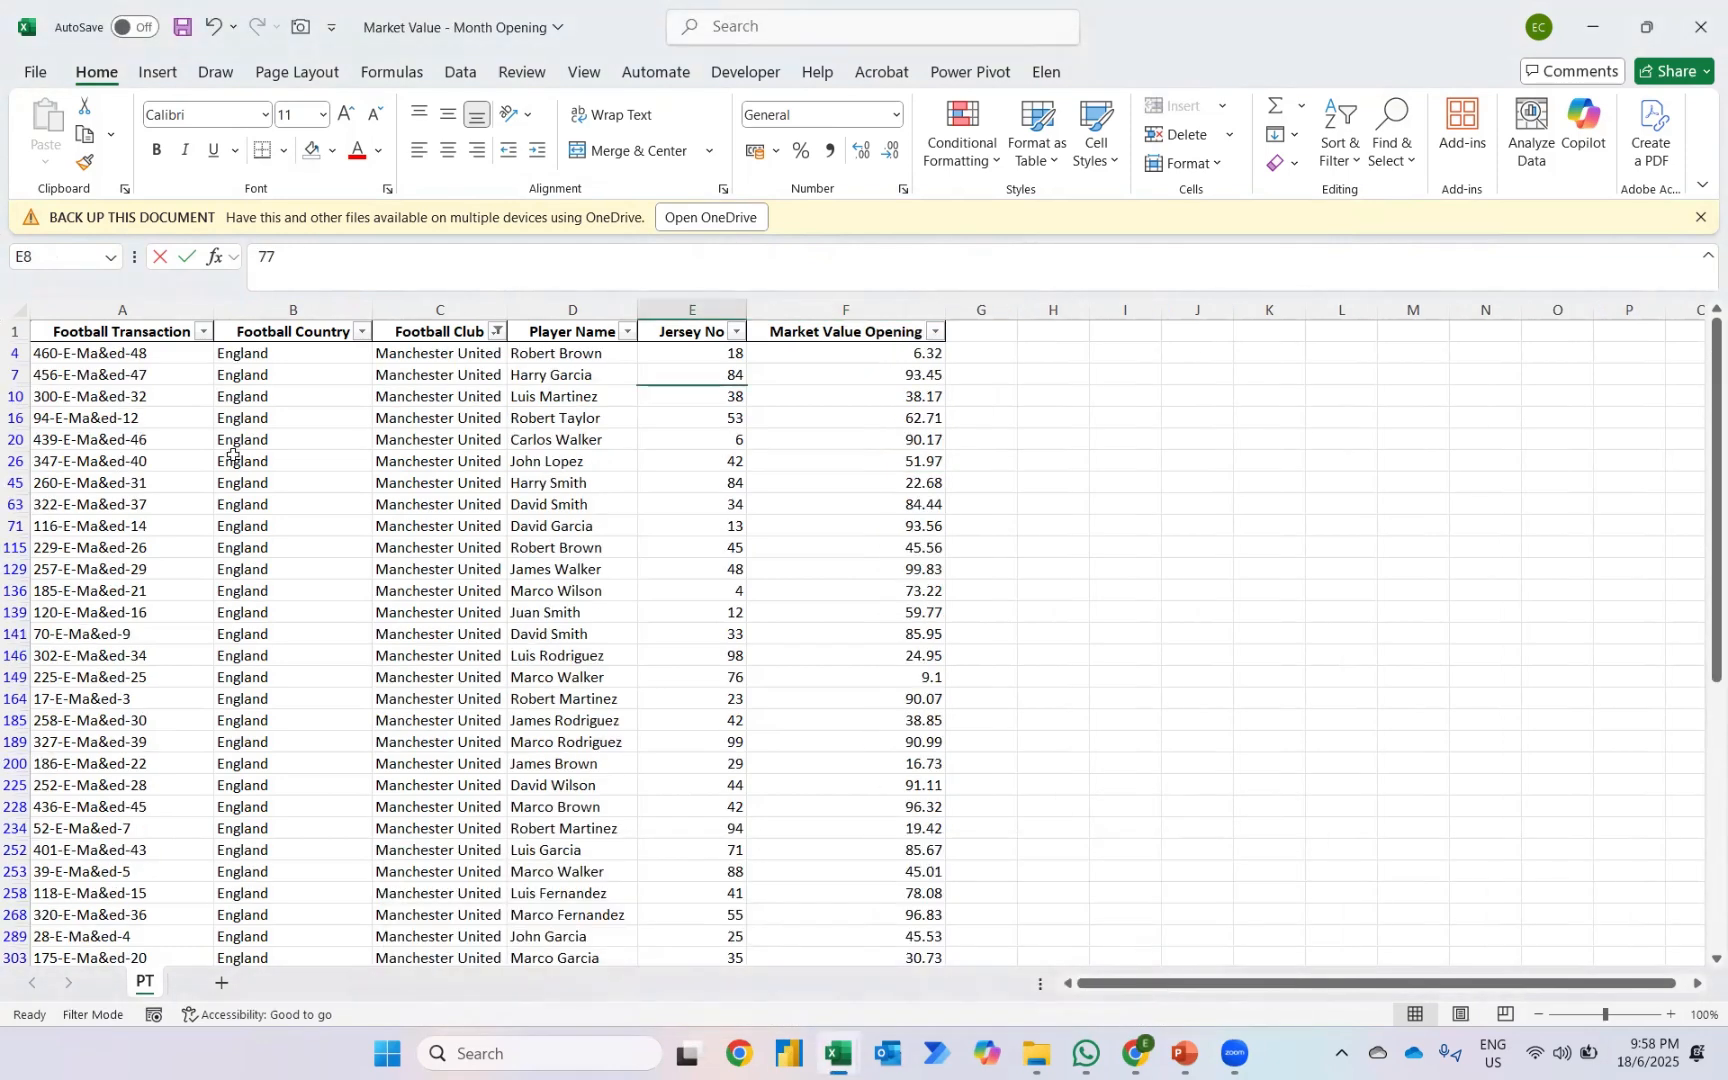
left_click(88, 360)
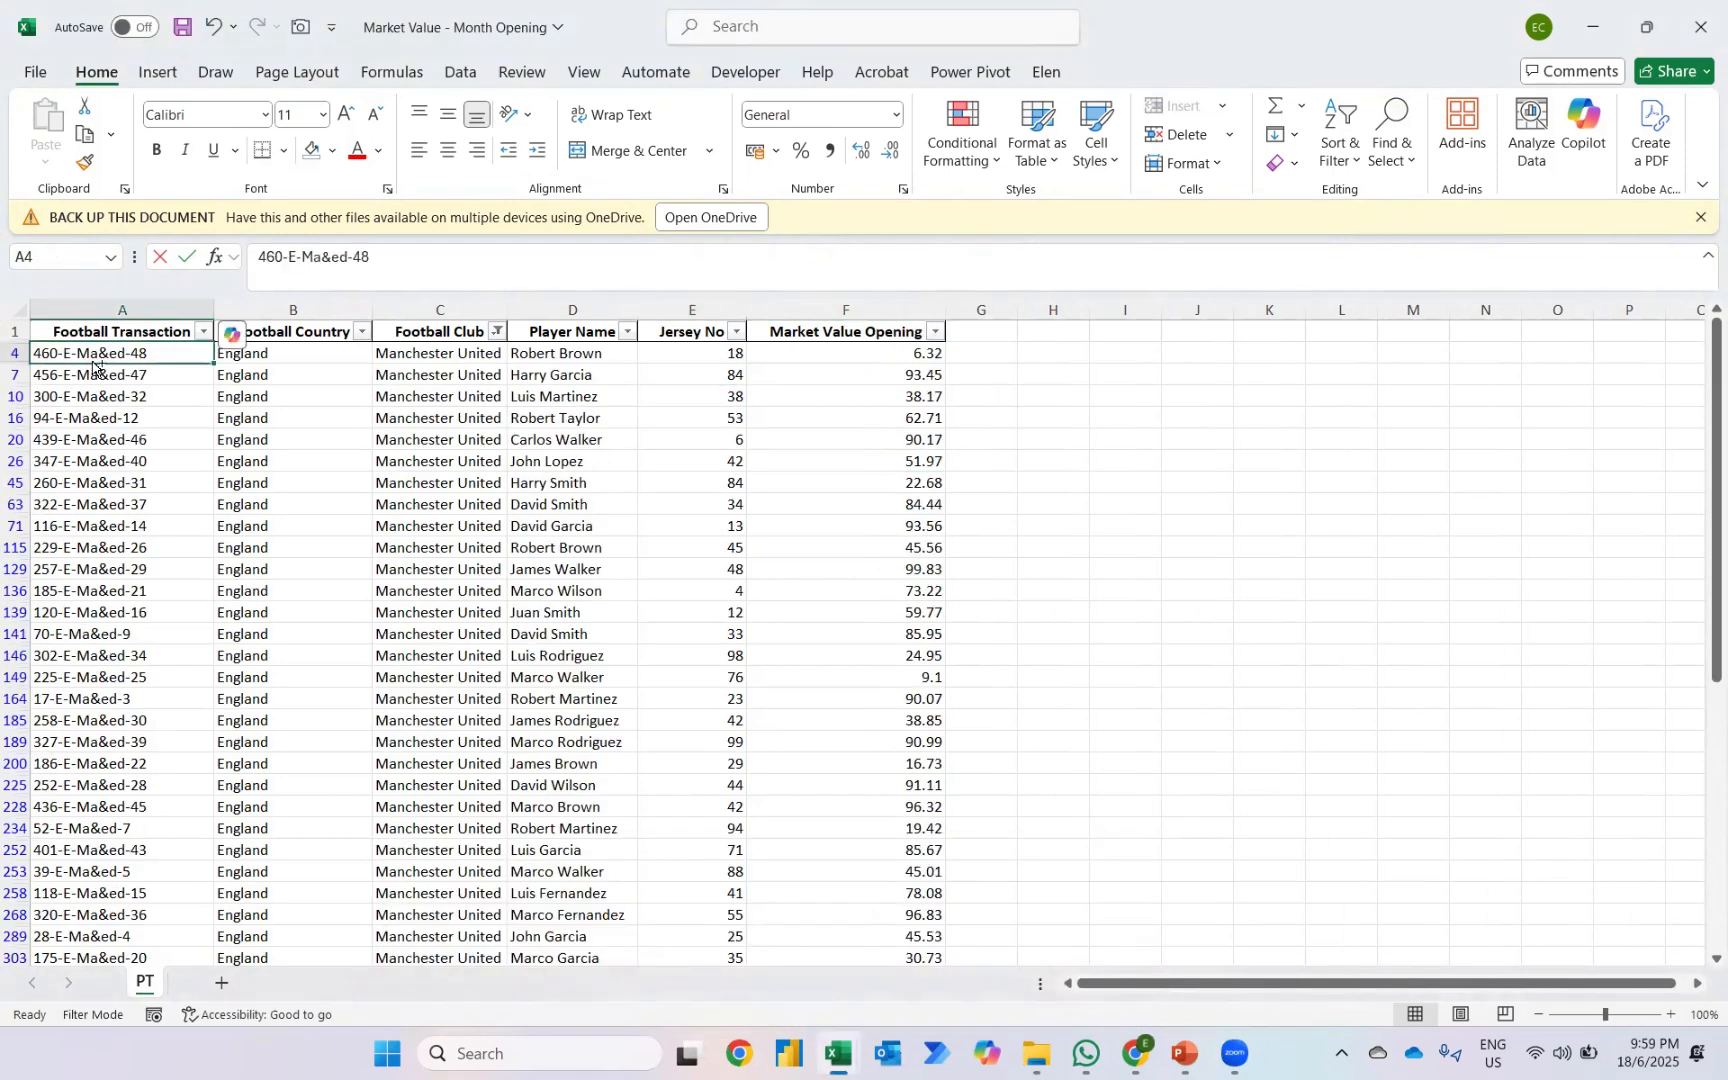
key("ctrl+shift+Down")
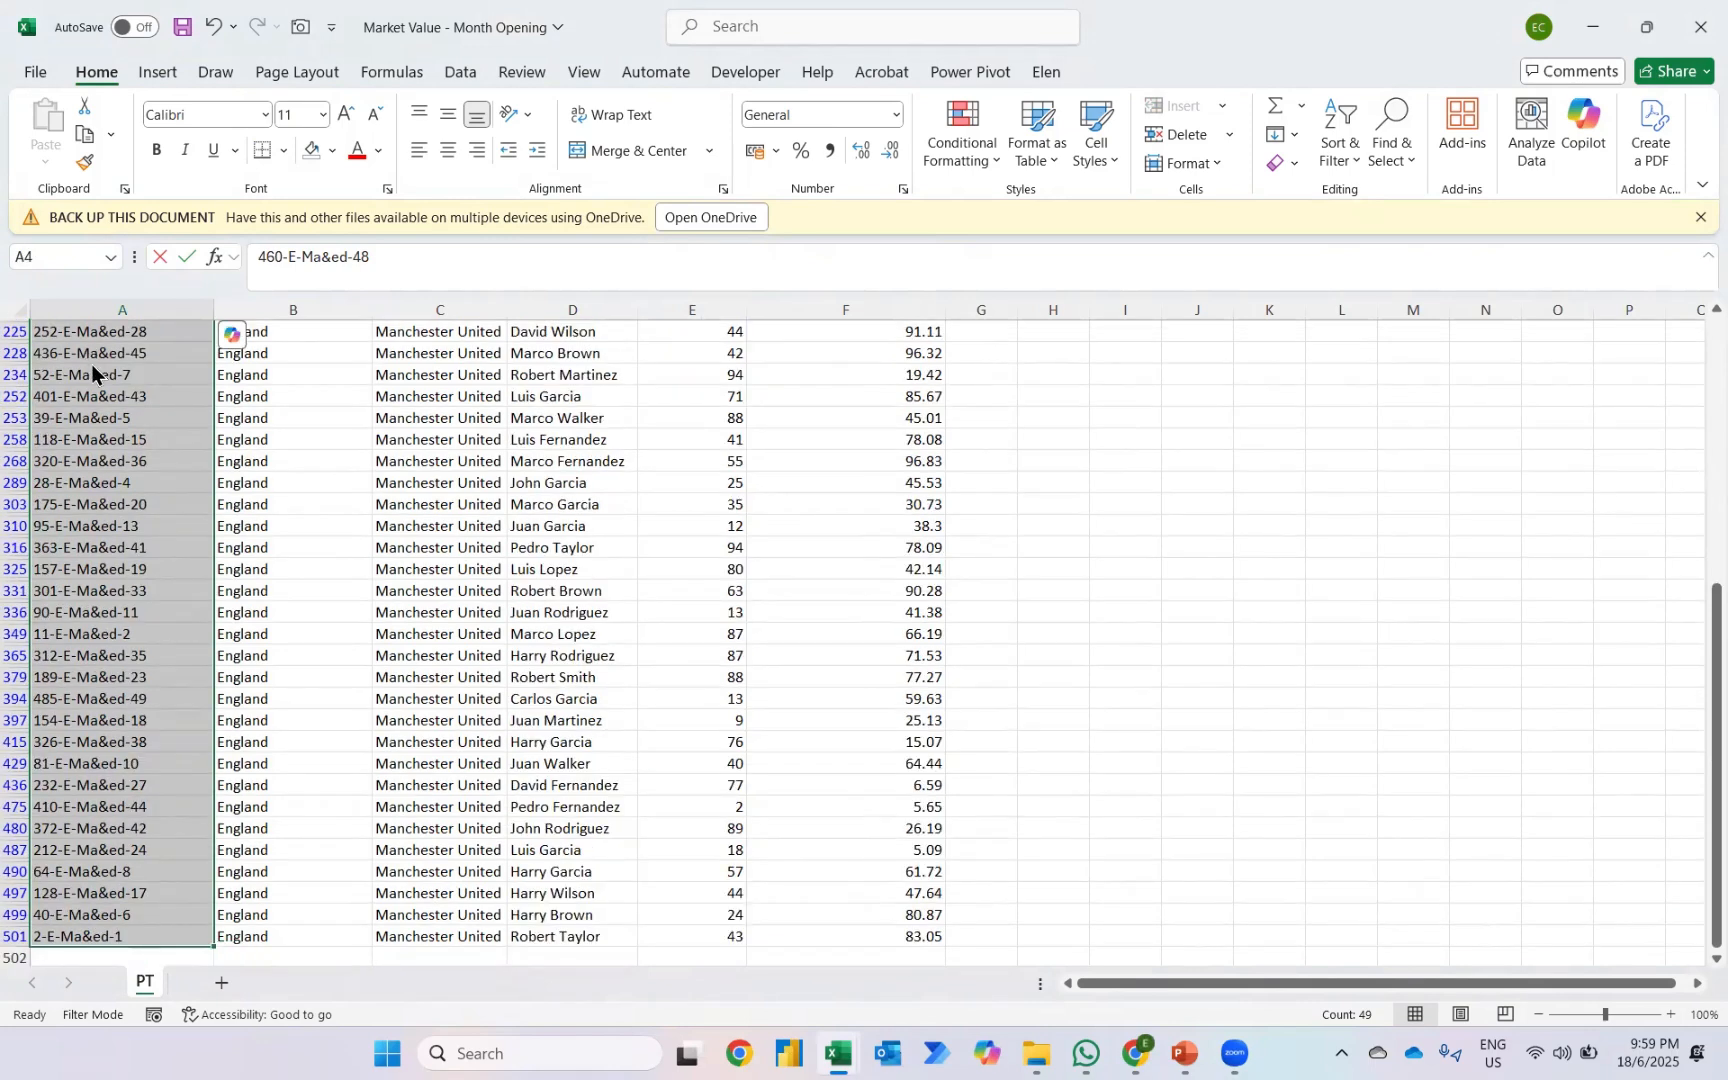
key("F5")
left_click(743, 766)
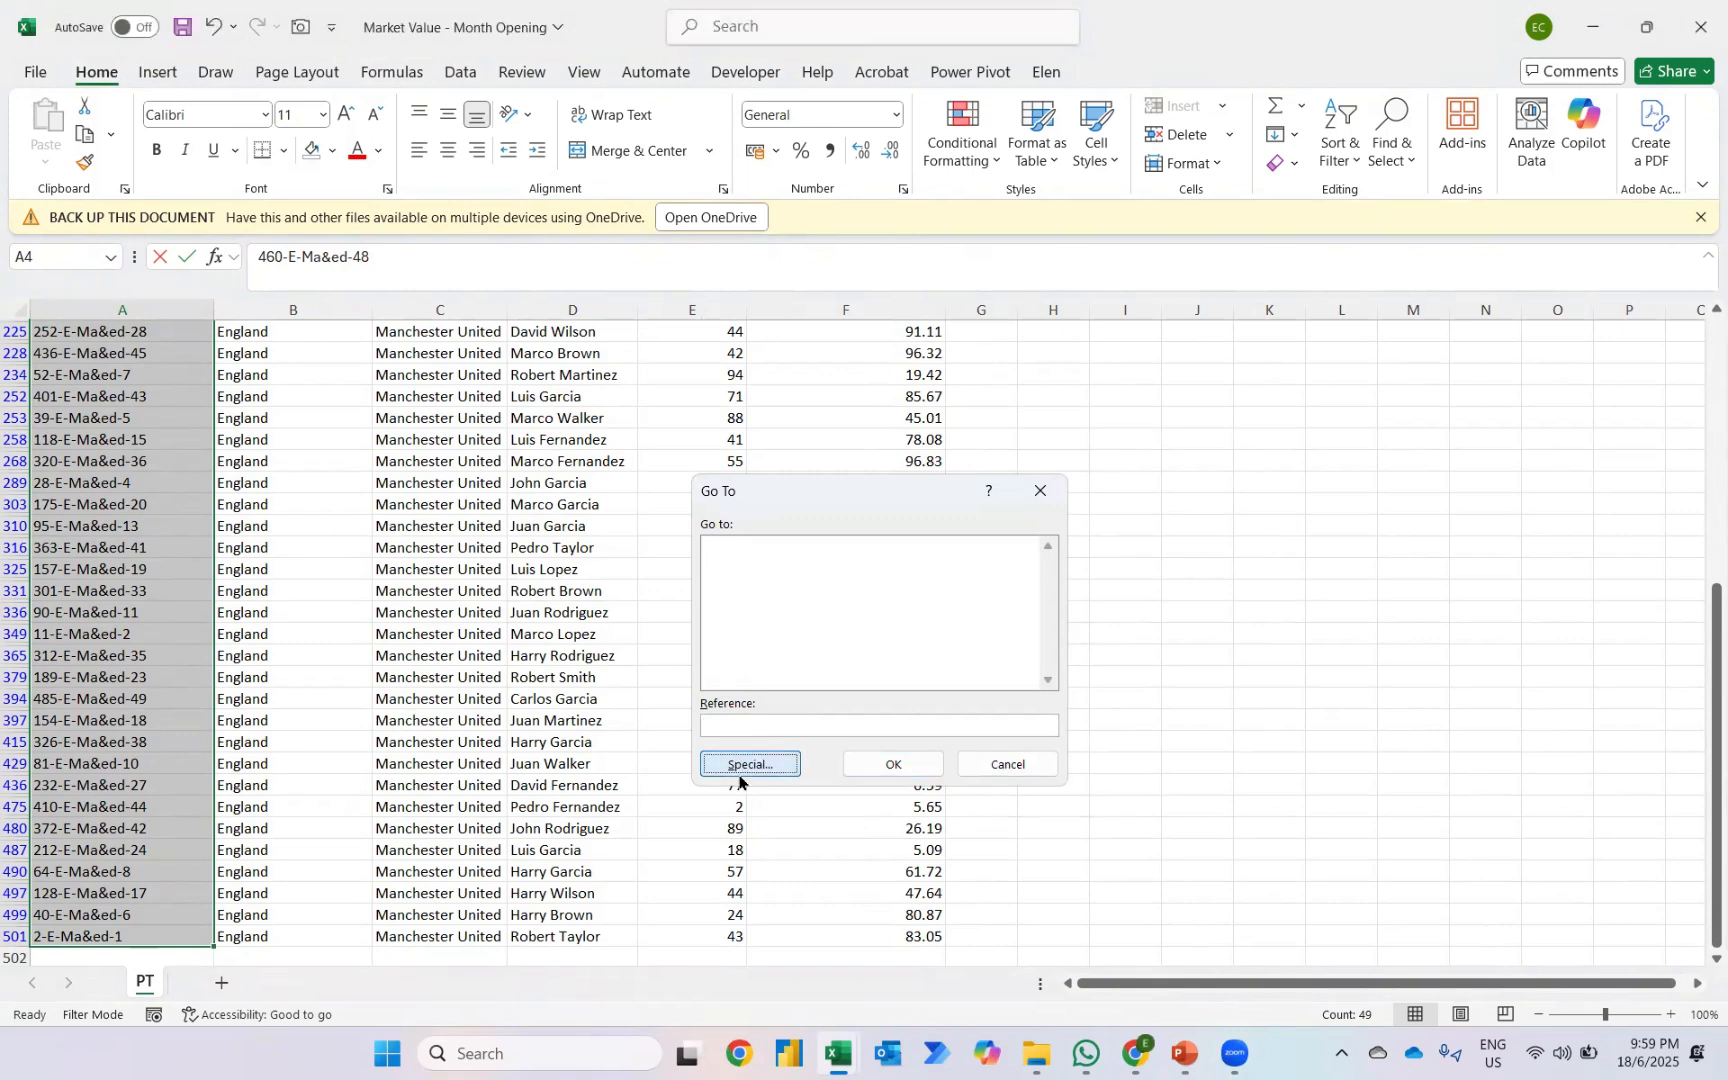
left_click(922, 678)
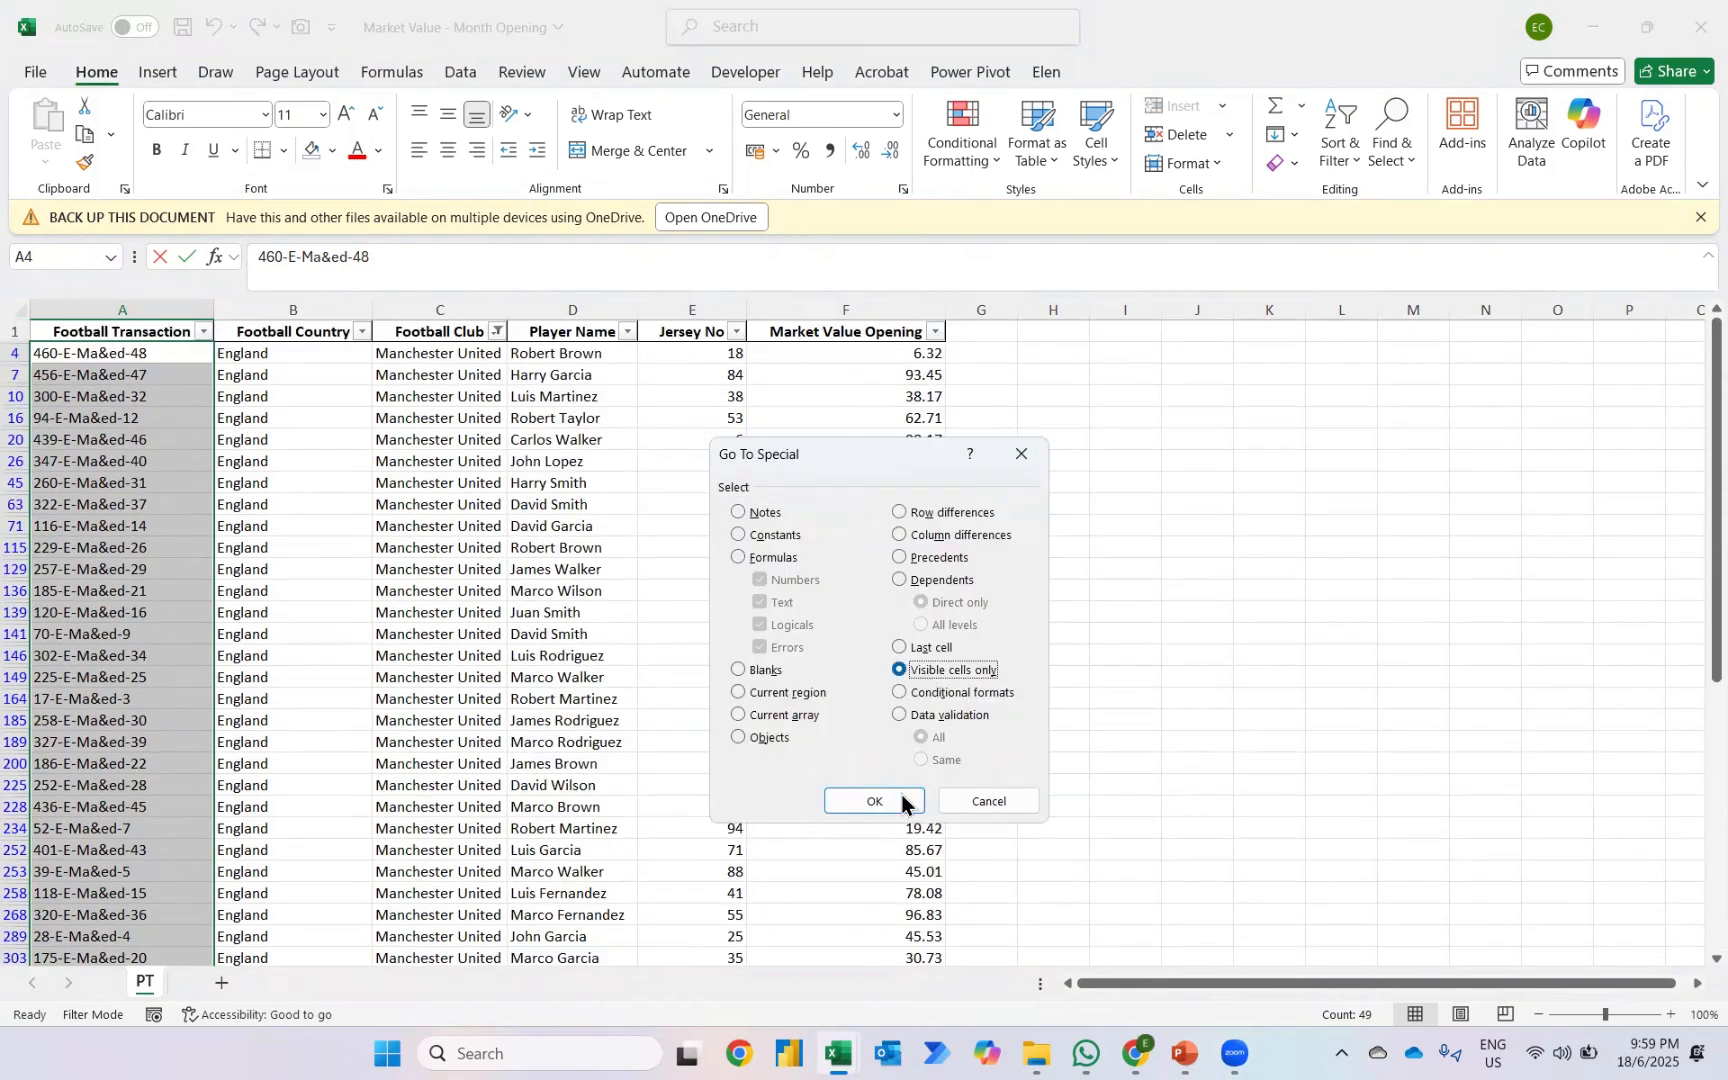
left_click(878, 801)
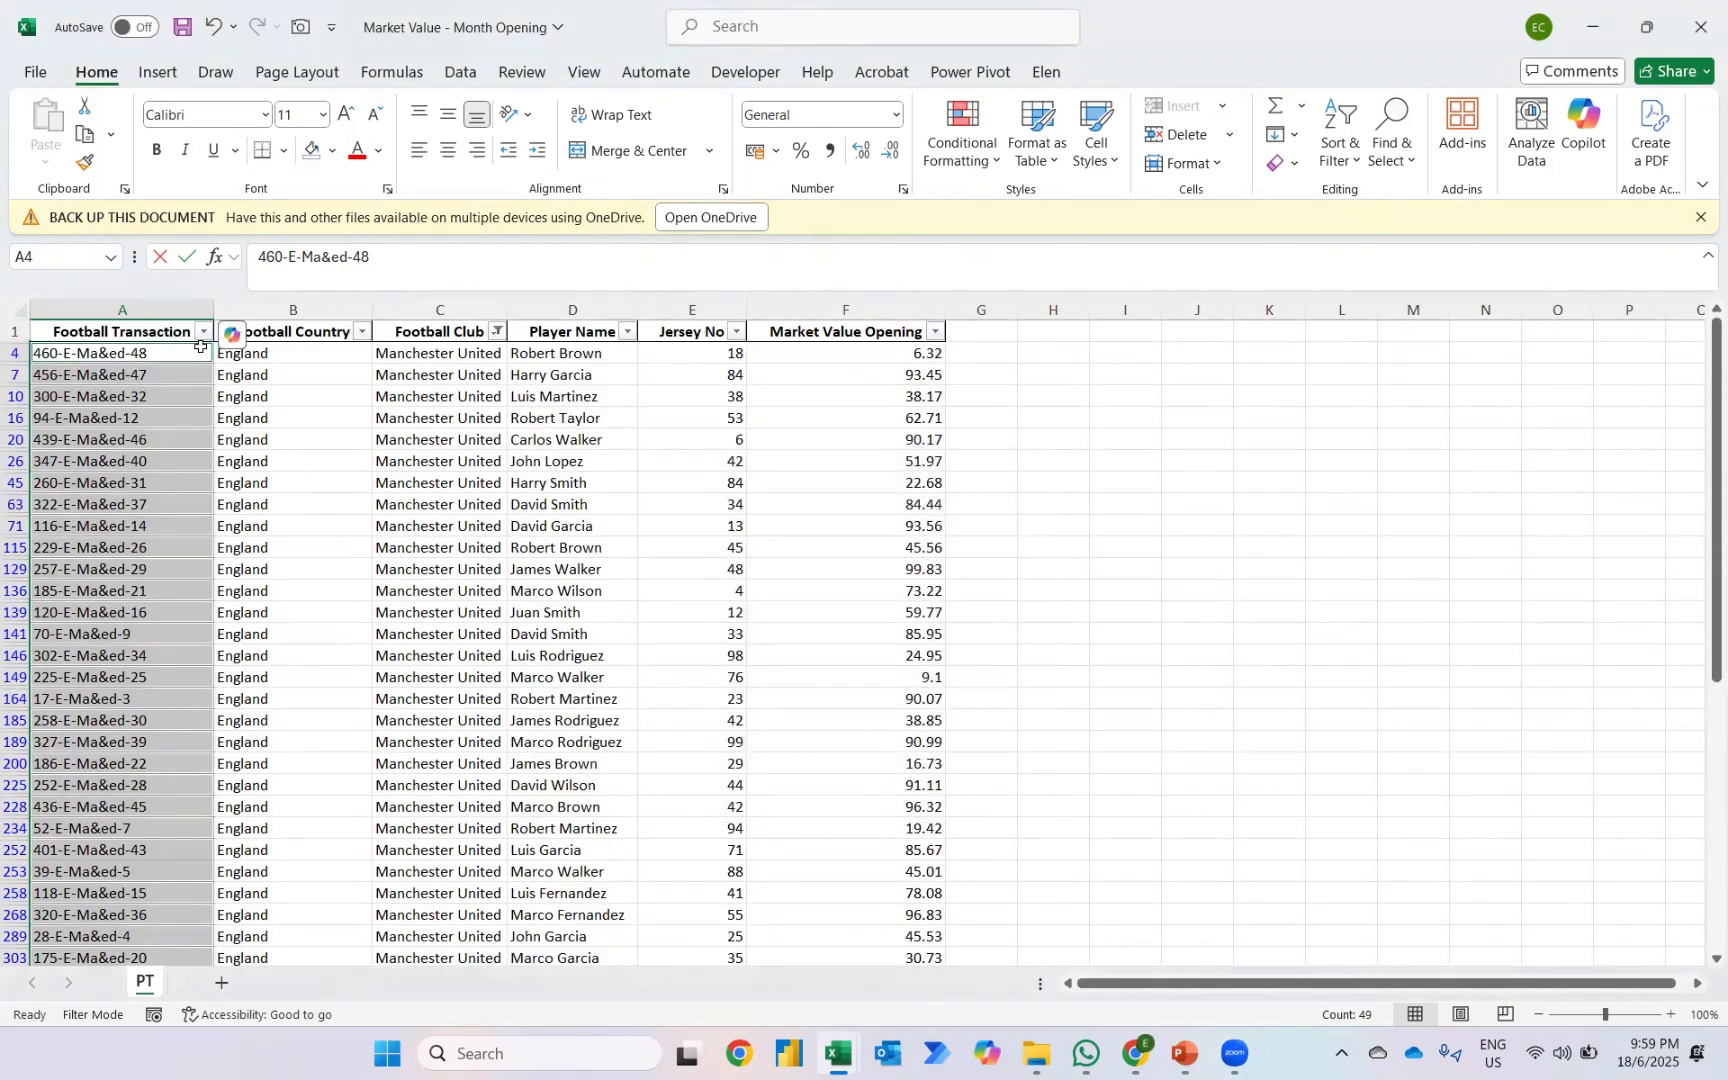
key("ctrl+c")
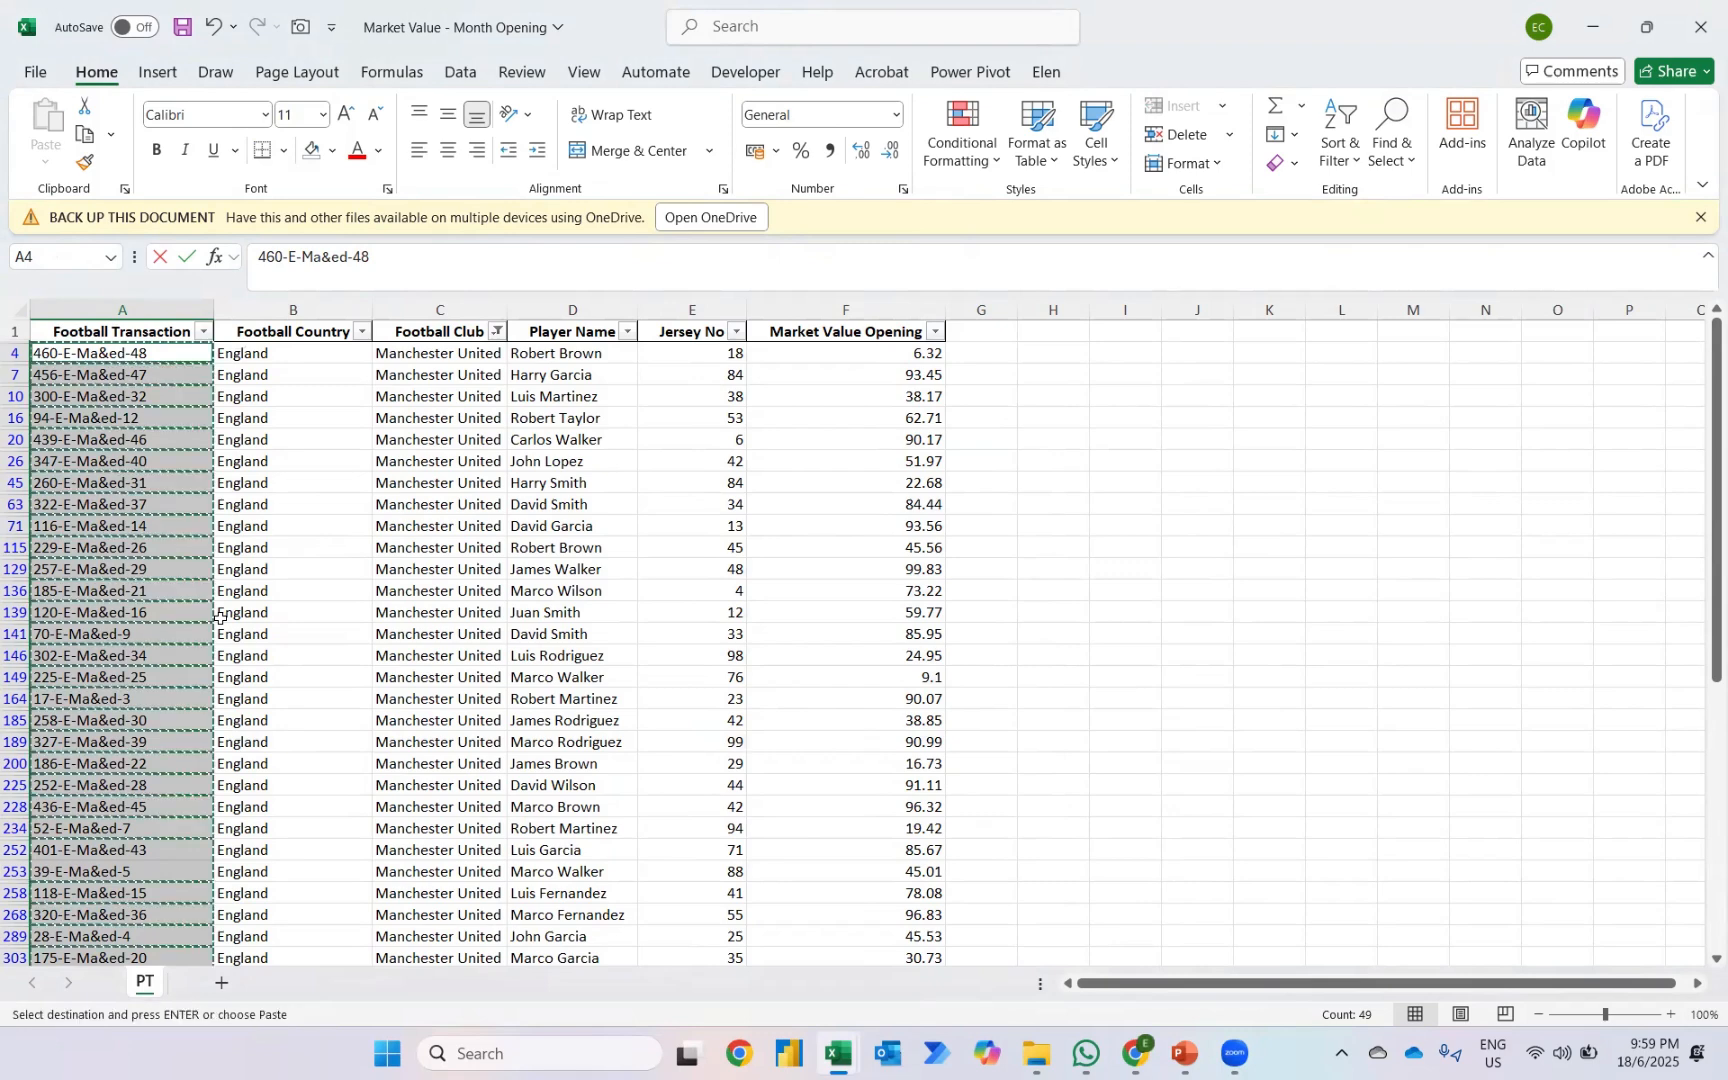
Step: Paste the copied transactions into the Man U sheet of the transfer report, starting at B11 under Football Transaction
mouse_move(843, 1050)
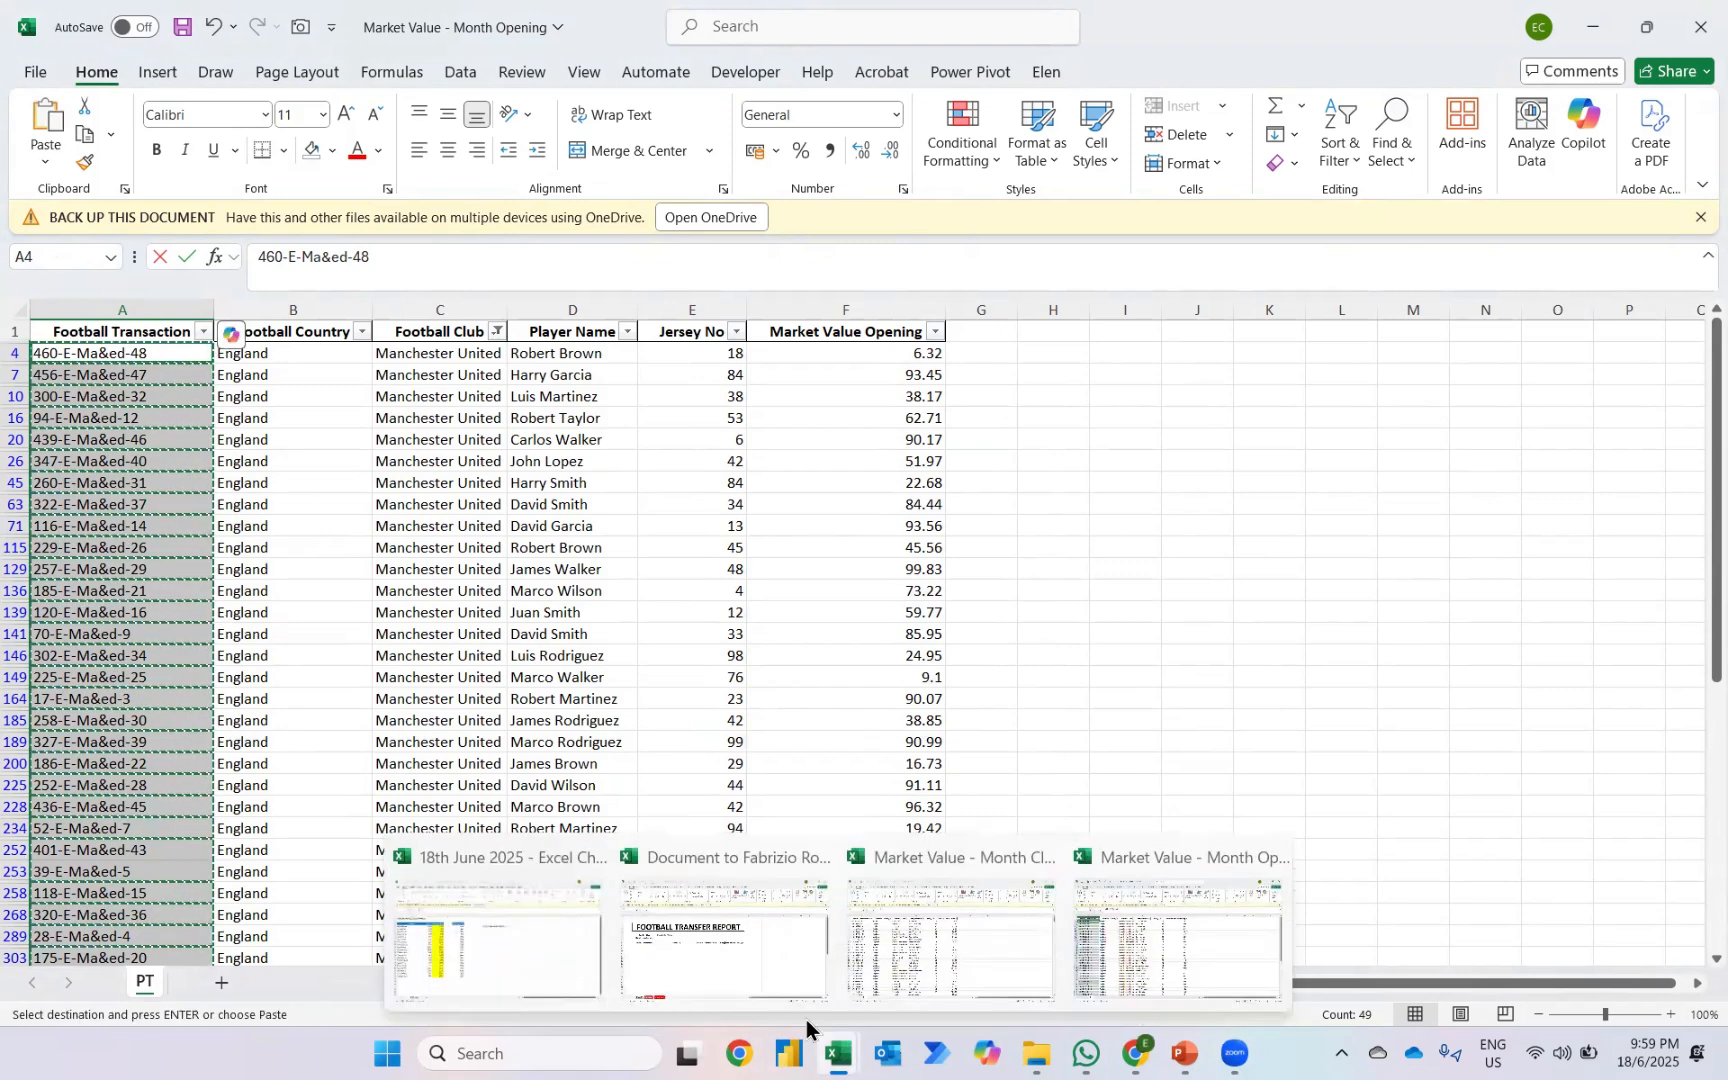
left_click(734, 977)
key("Up")
key("Up")
key("Up")
key("Up")
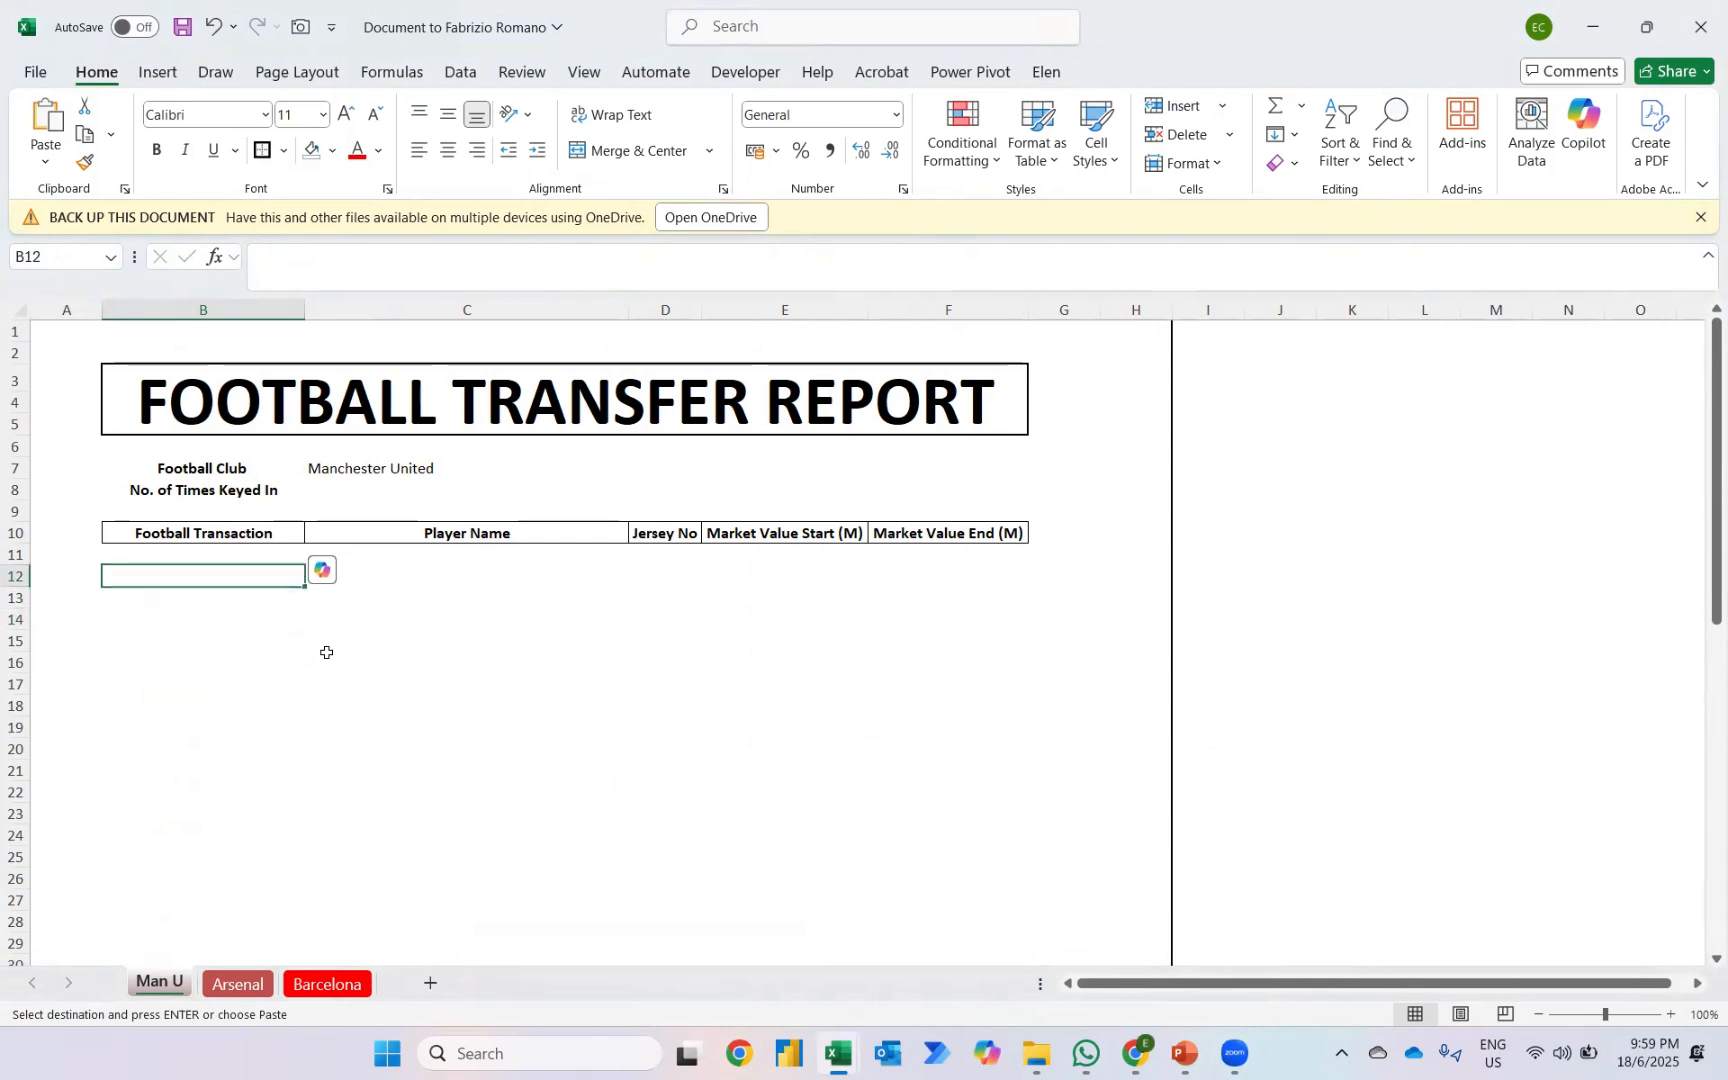
key("ctrl+v")
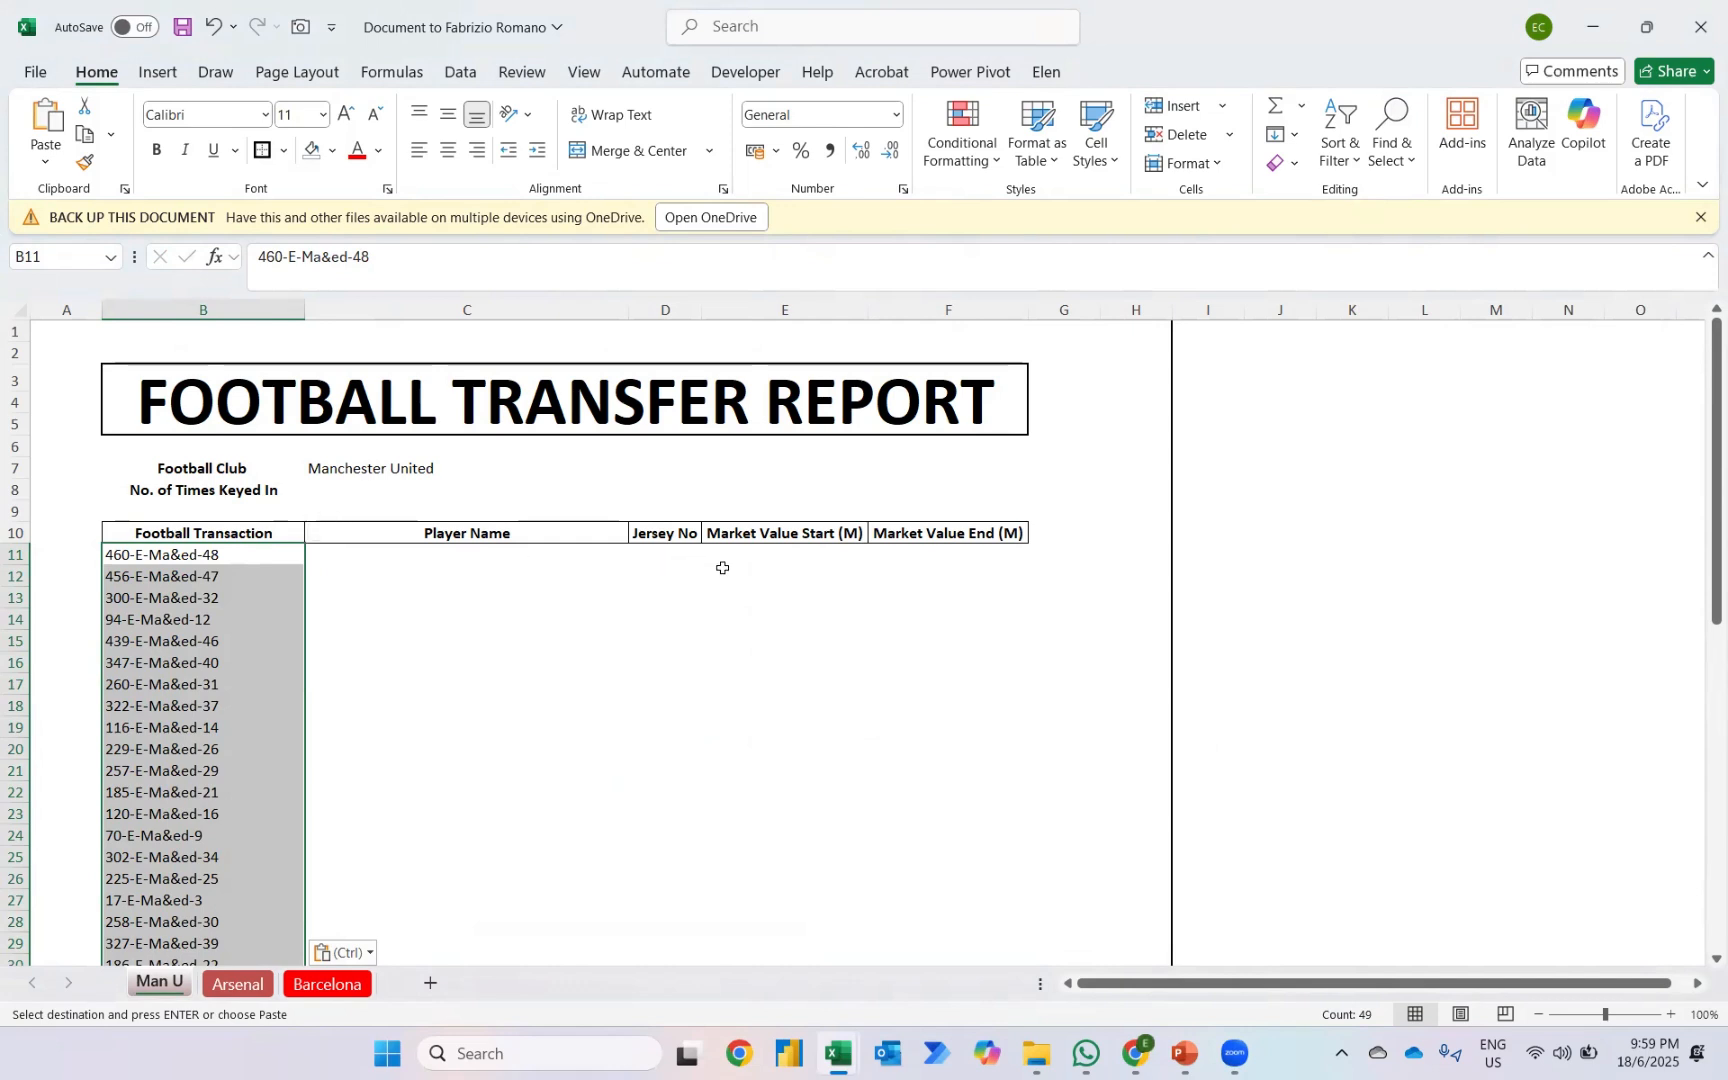
Step: In the Month Opening workbook, copy only the visible Player Name, Jersey No and Market Value Opening cells from row 4 to the last row
mouse_move(840, 1055)
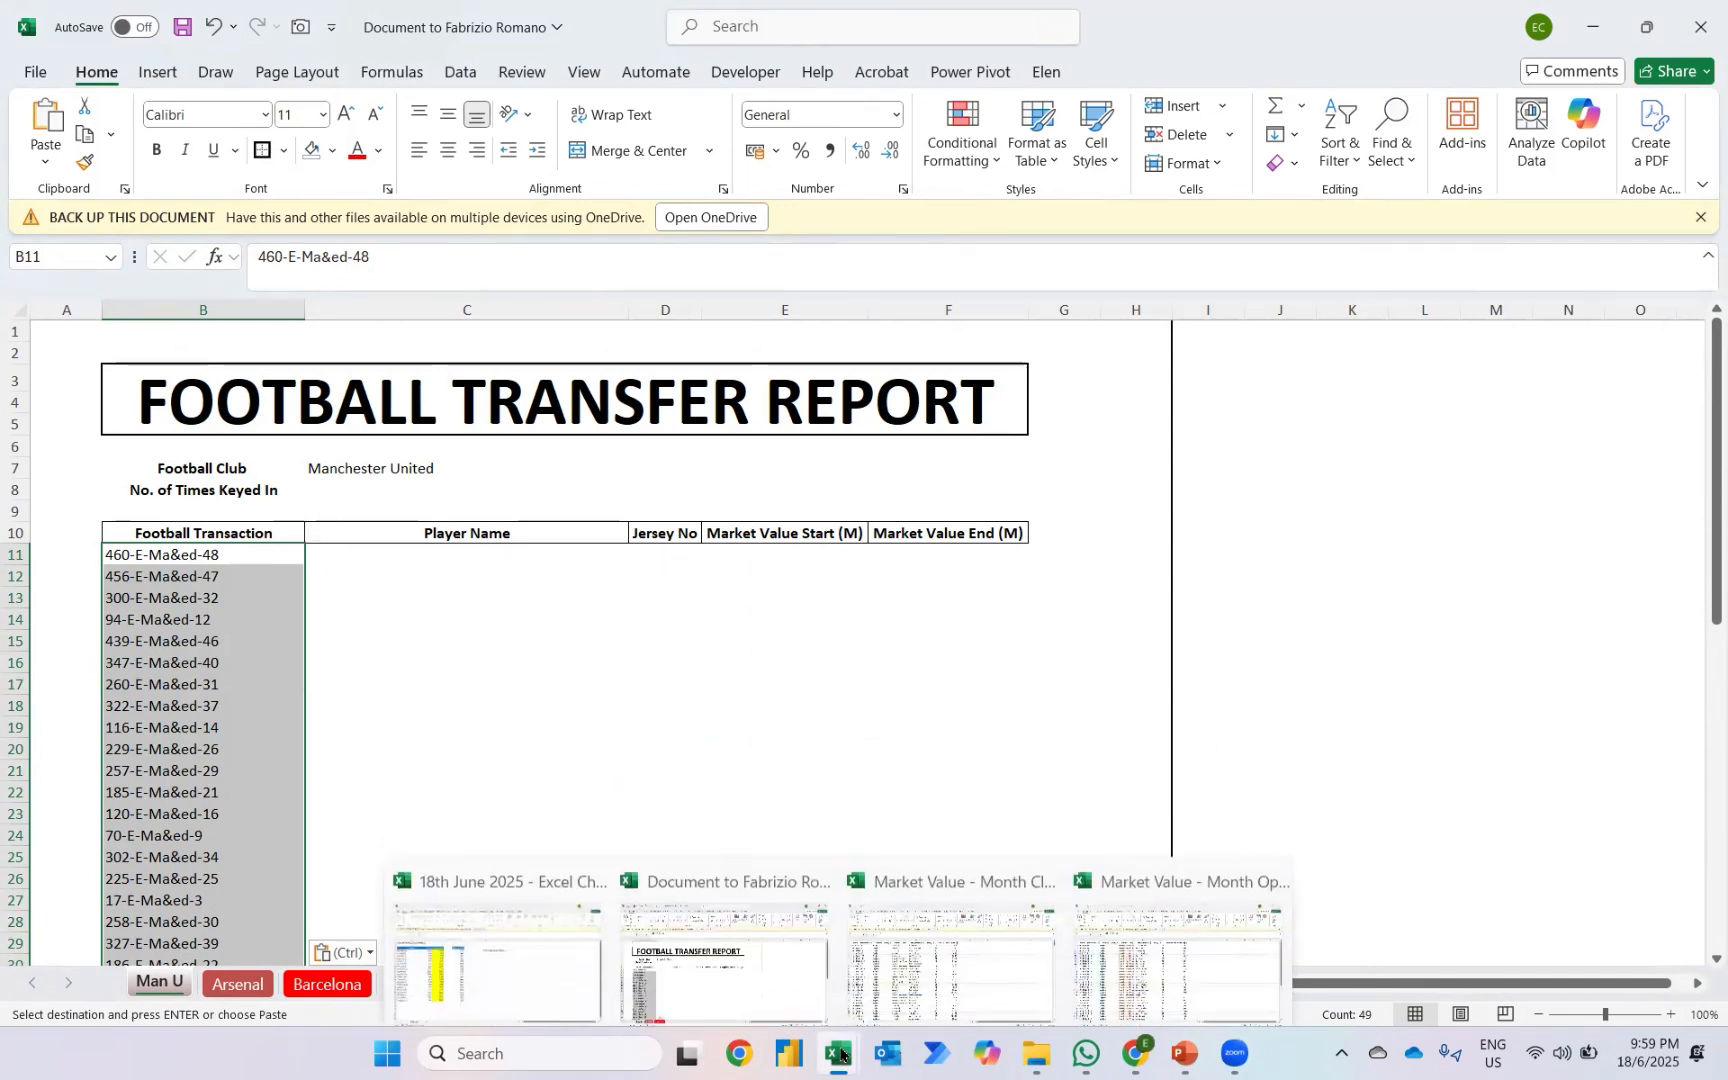
left_click(1128, 940)
left_click(553, 351)
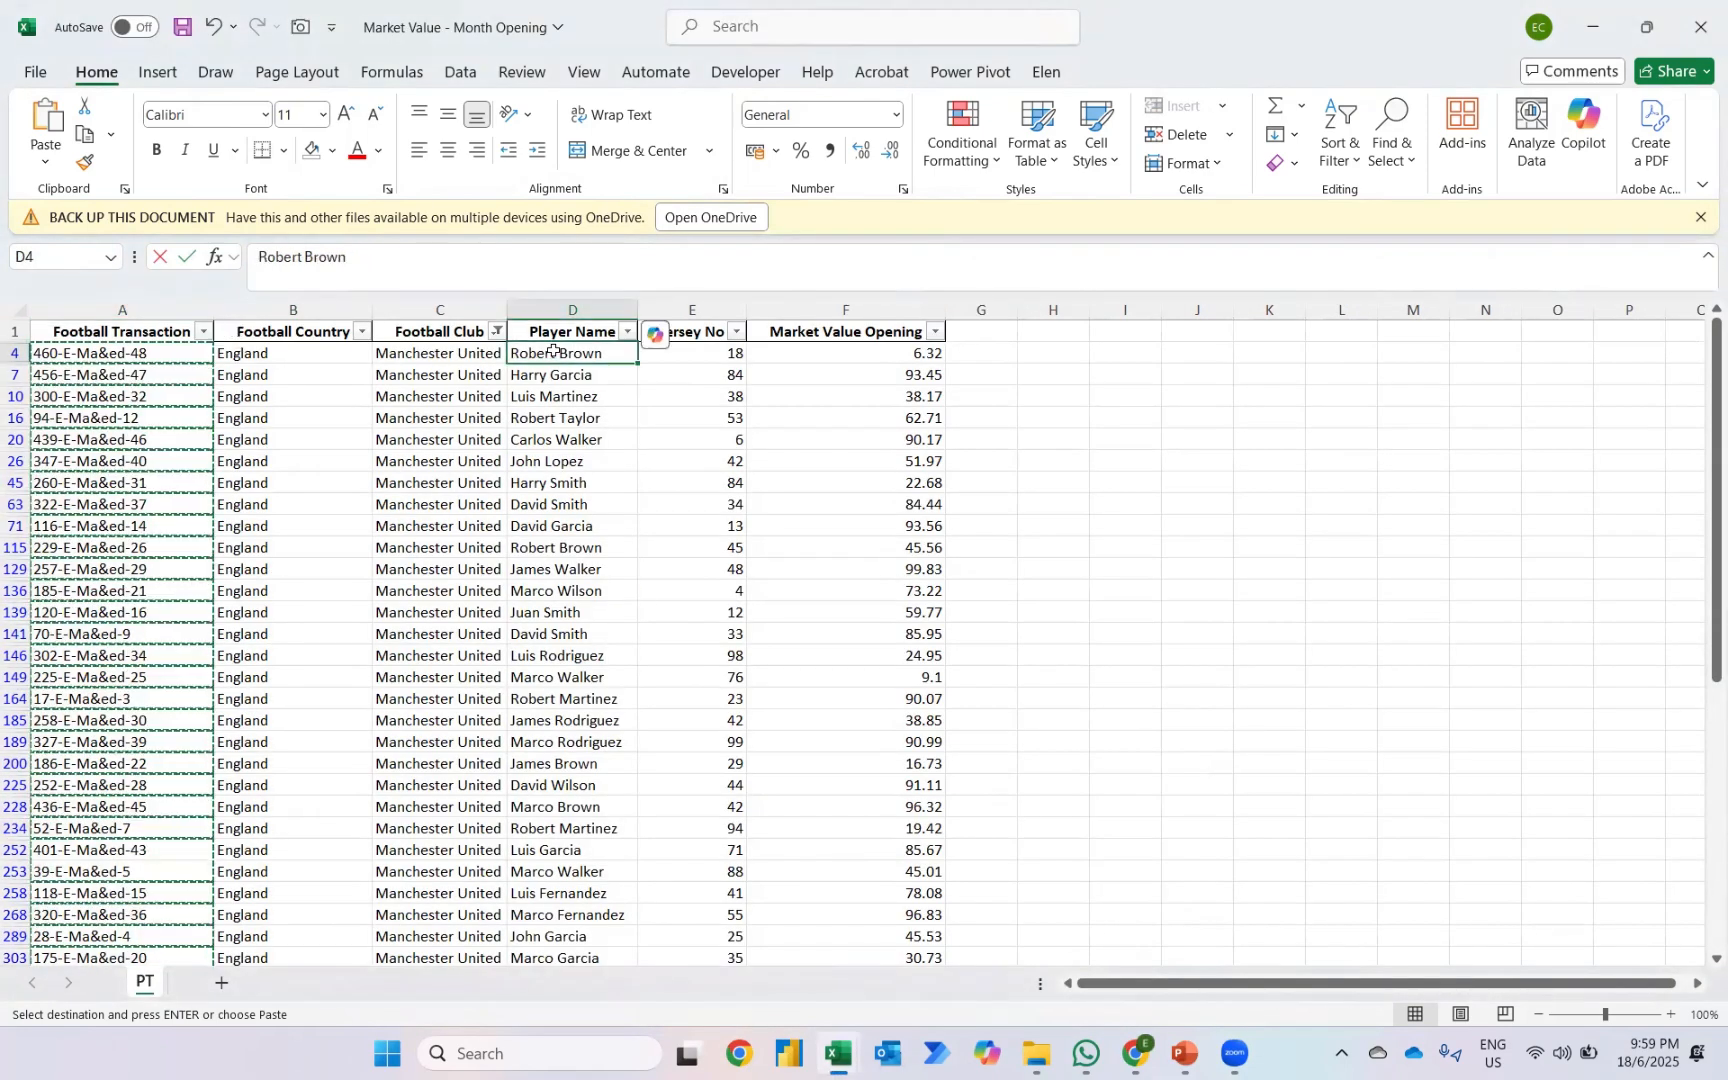
key("ctrl+shift+Down")
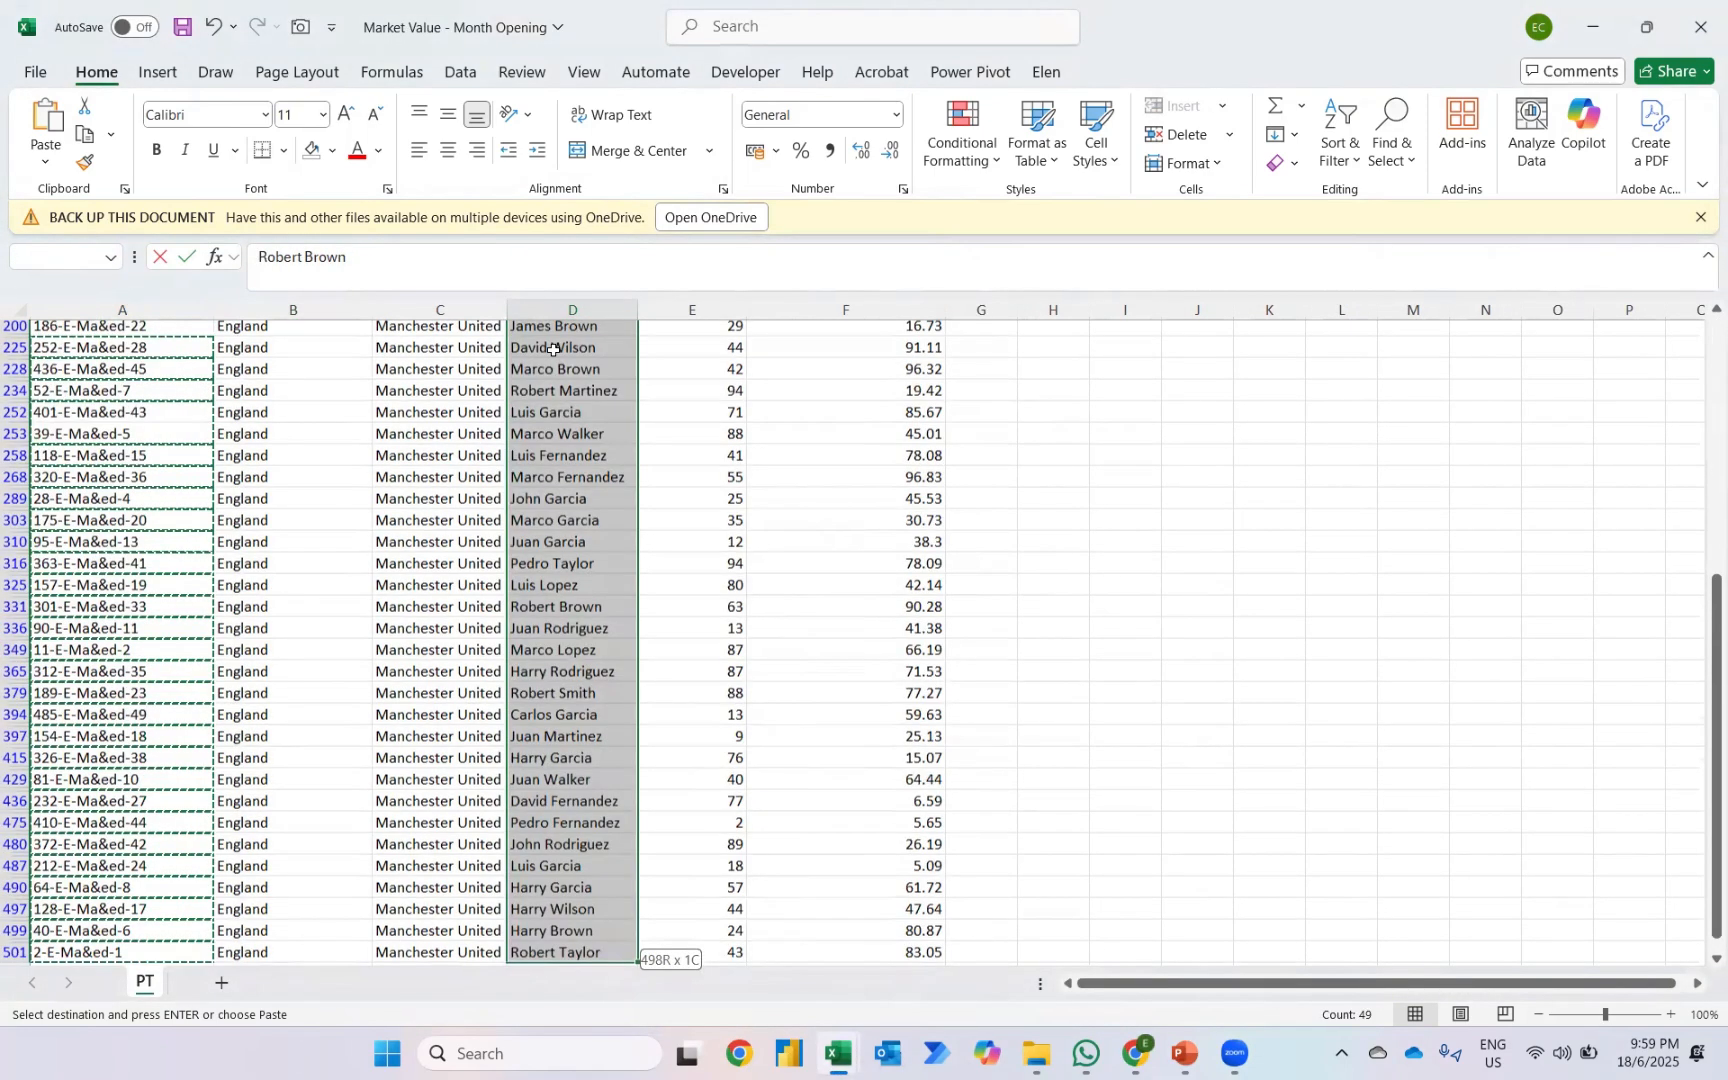
key("shift+Right")
key("shift+Right")
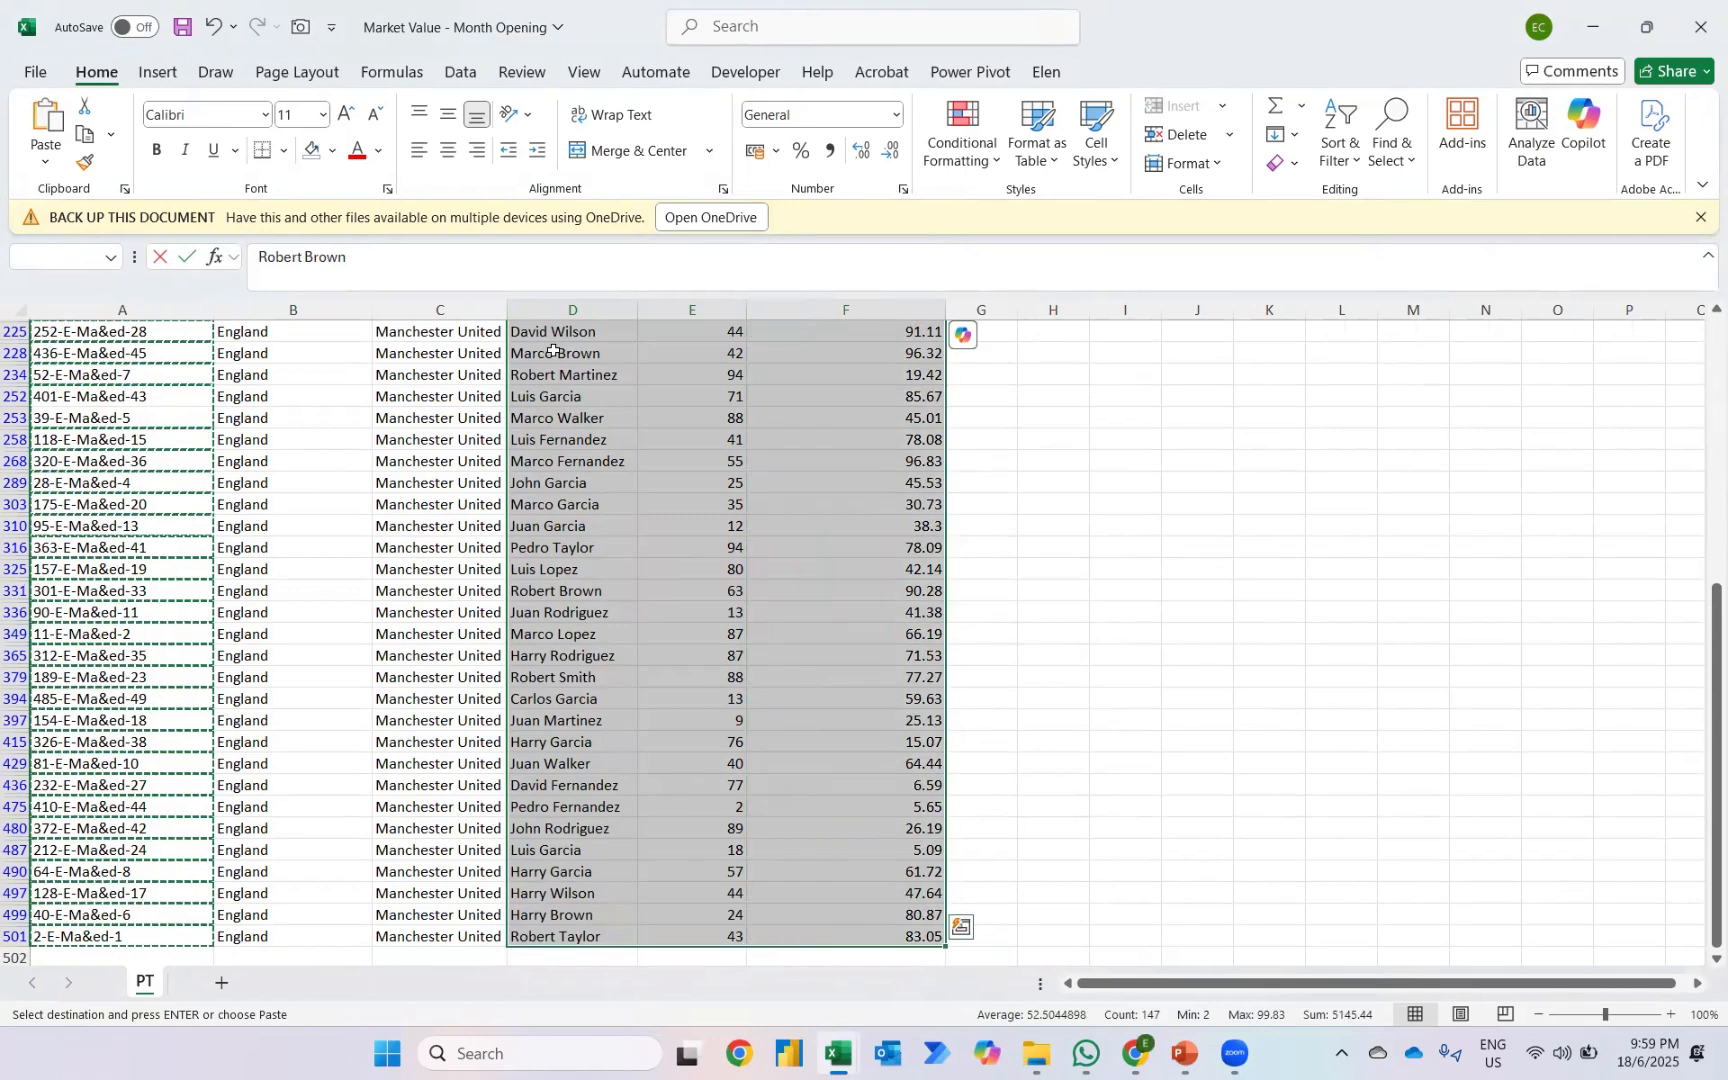
key("ctrl+g")
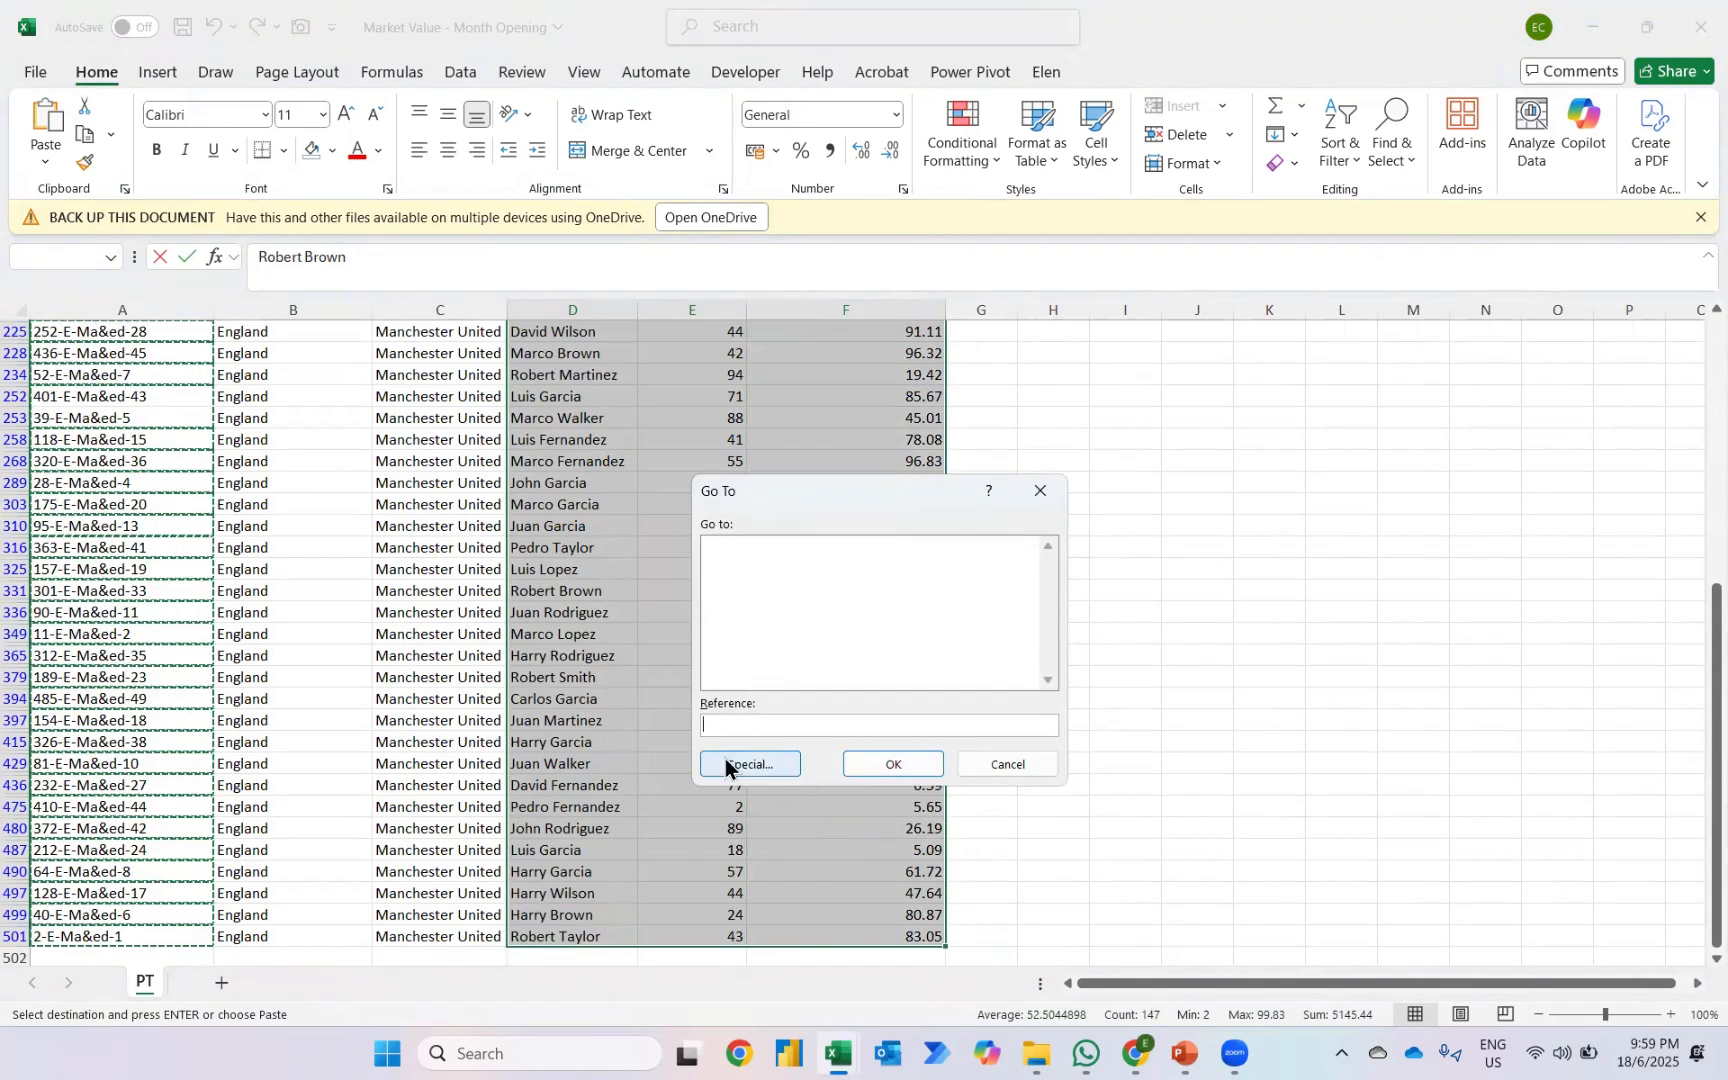
left_click(749, 764)
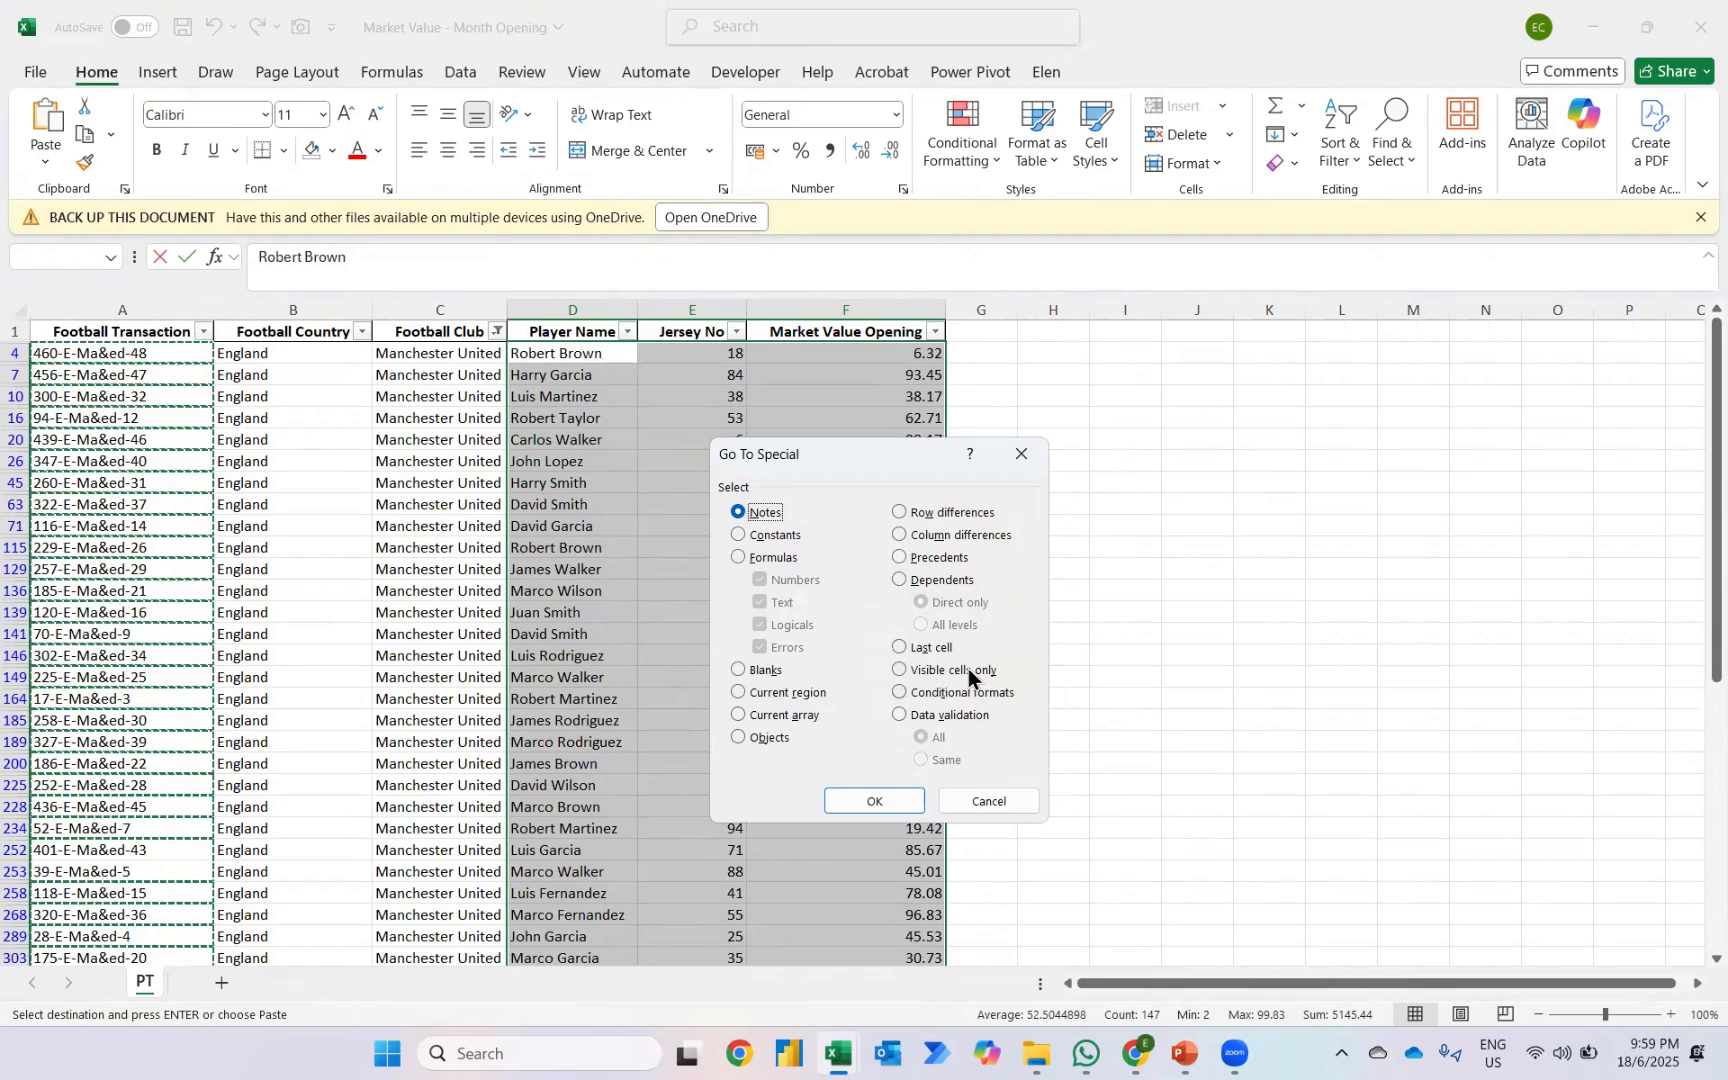
left_click(966, 671)
left_click(897, 802)
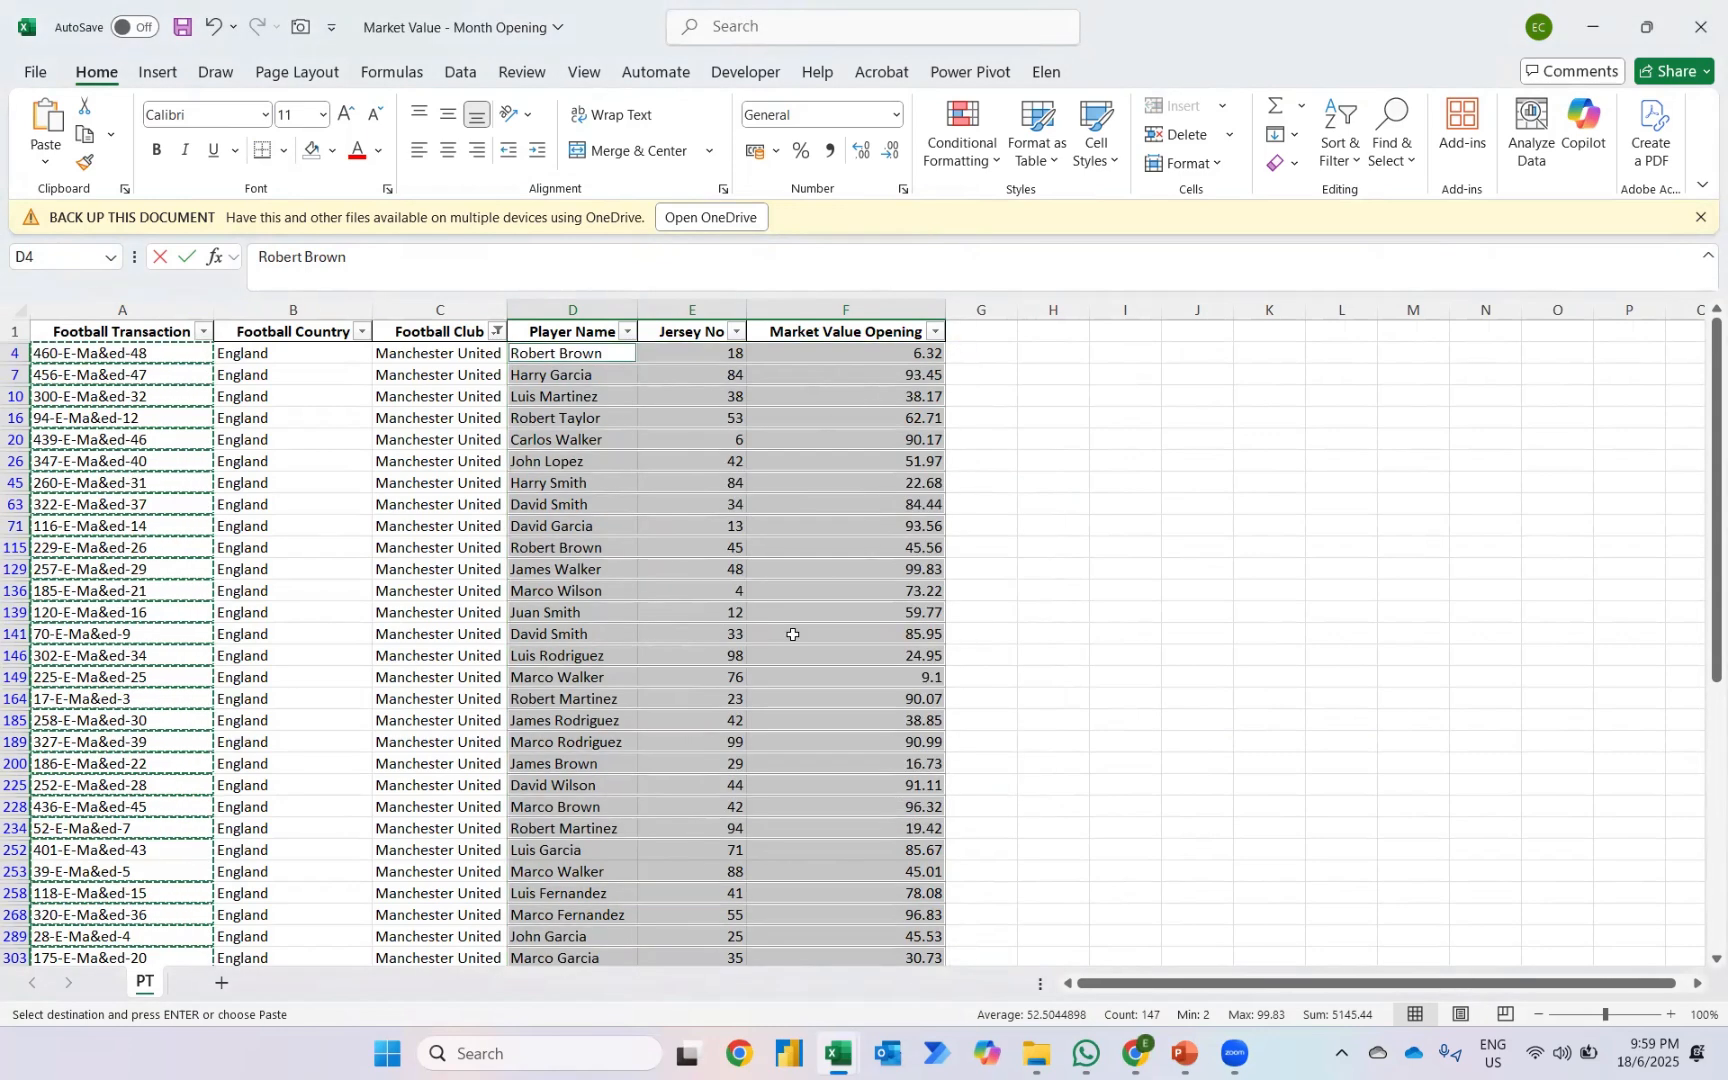
key("ctrl+c")
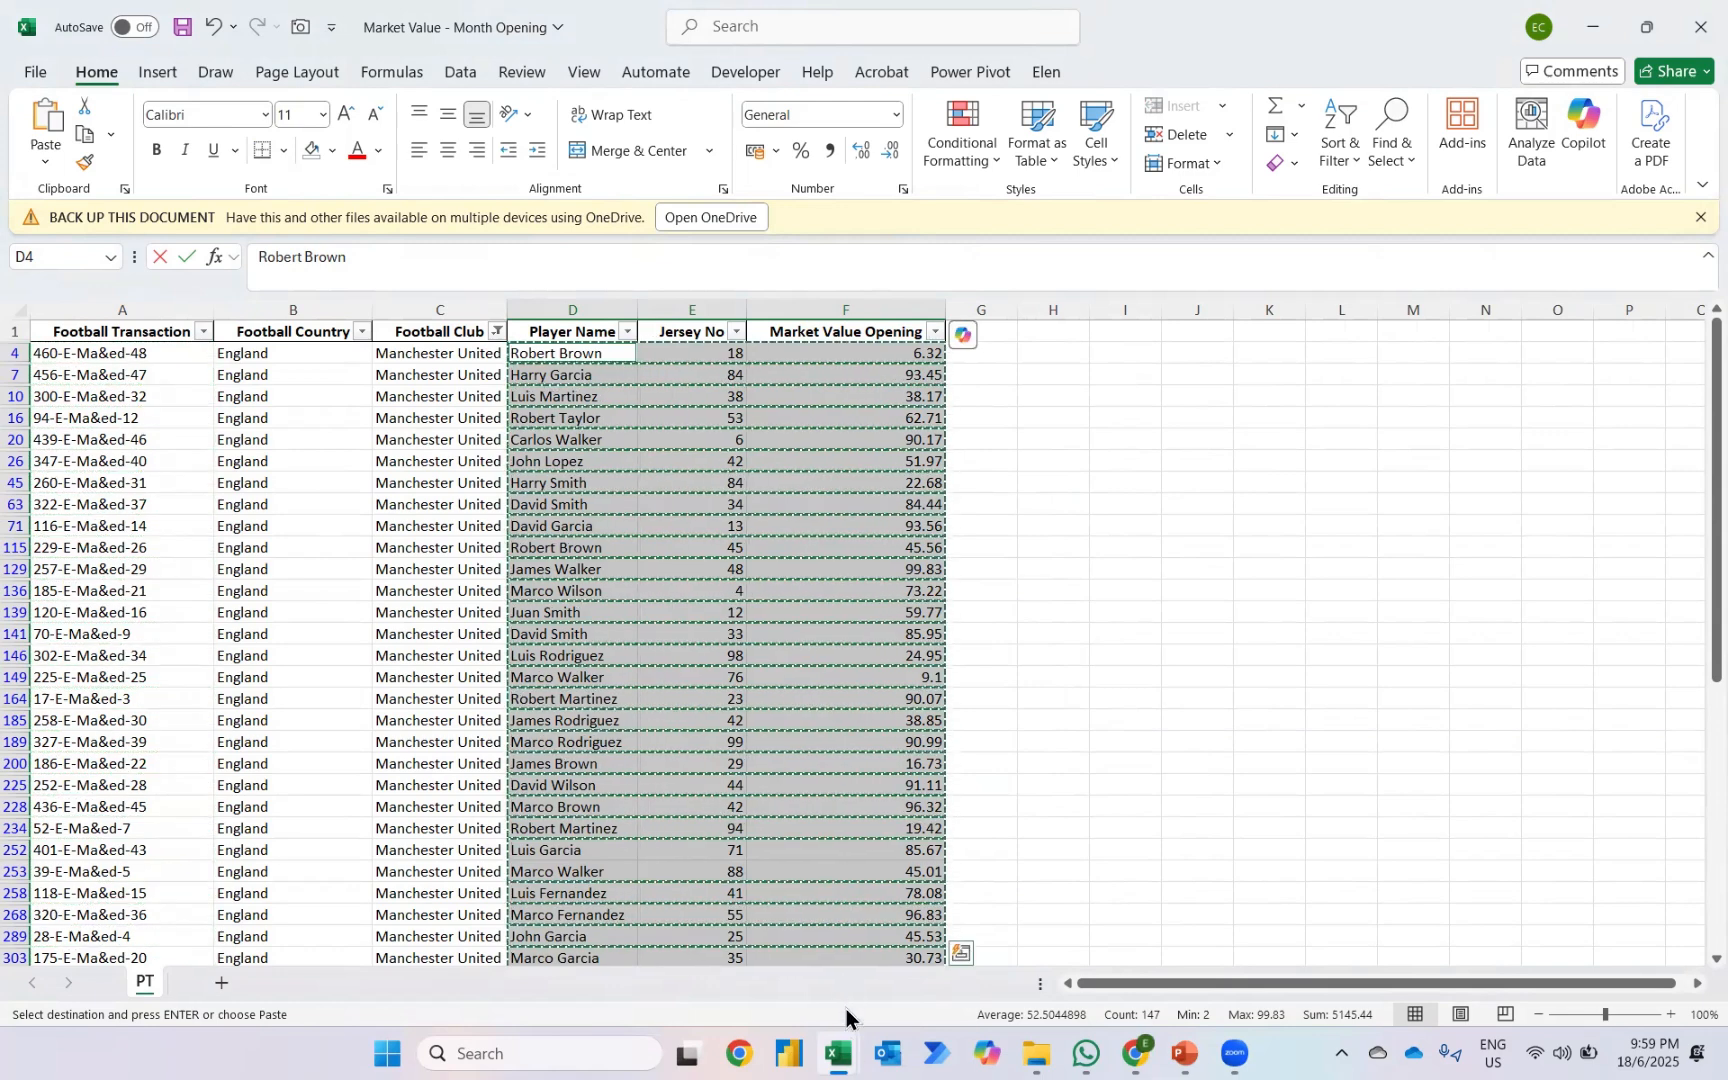
Step: Paste the copied player names, jersey numbers and opening values into the Man U sheet of the transfer report, starting at C11
mouse_move(838, 1050)
left_click(752, 969)
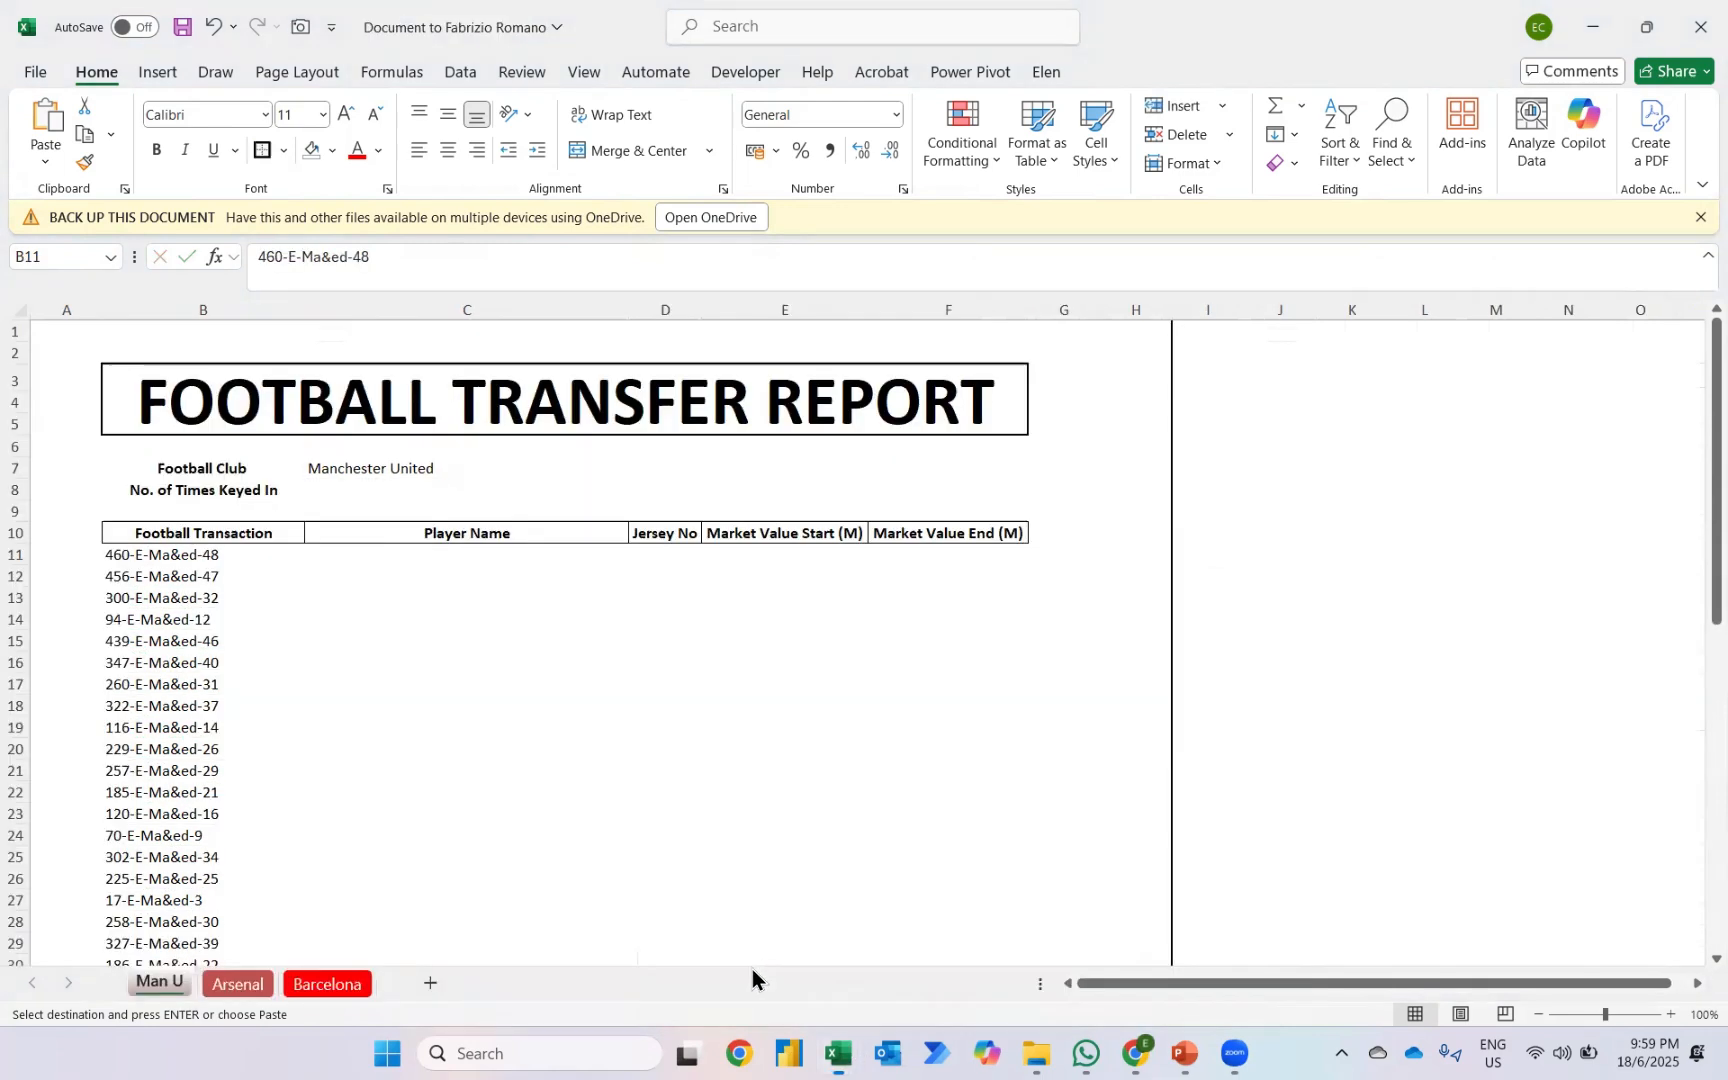
key("ctrl+shift+Down")
left_click(486, 548)
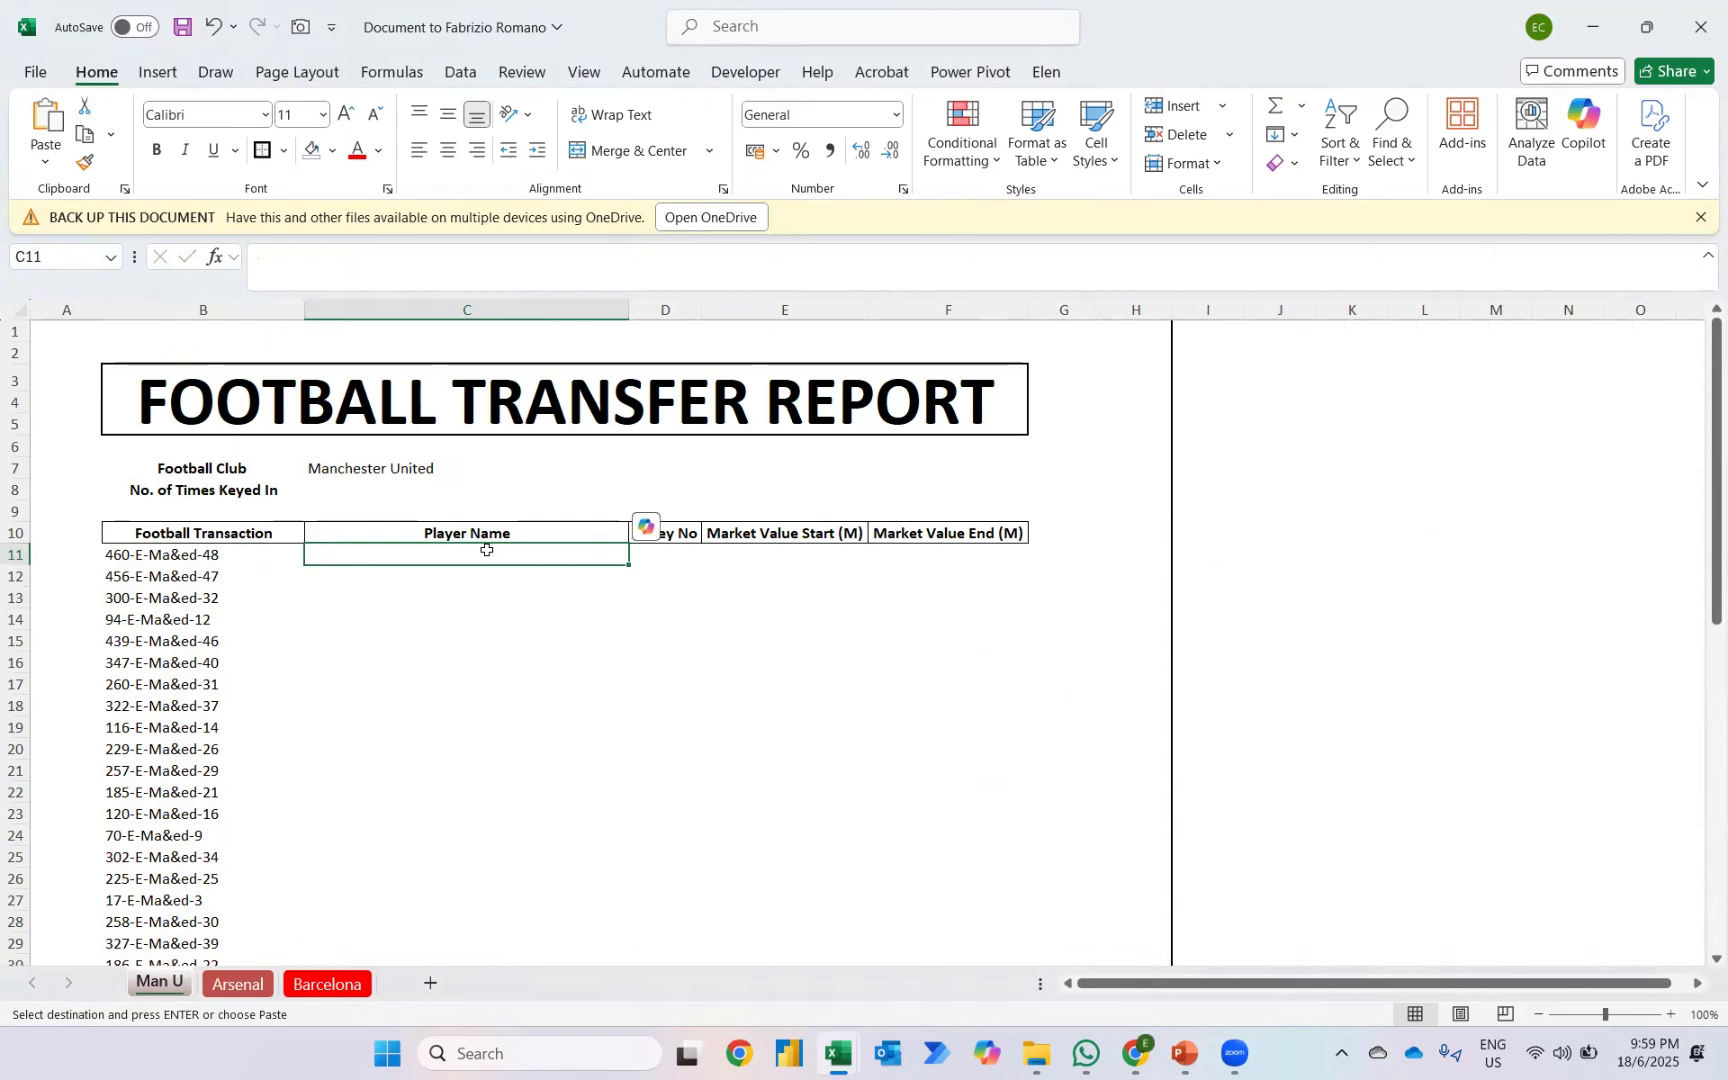
key("ctrl+v")
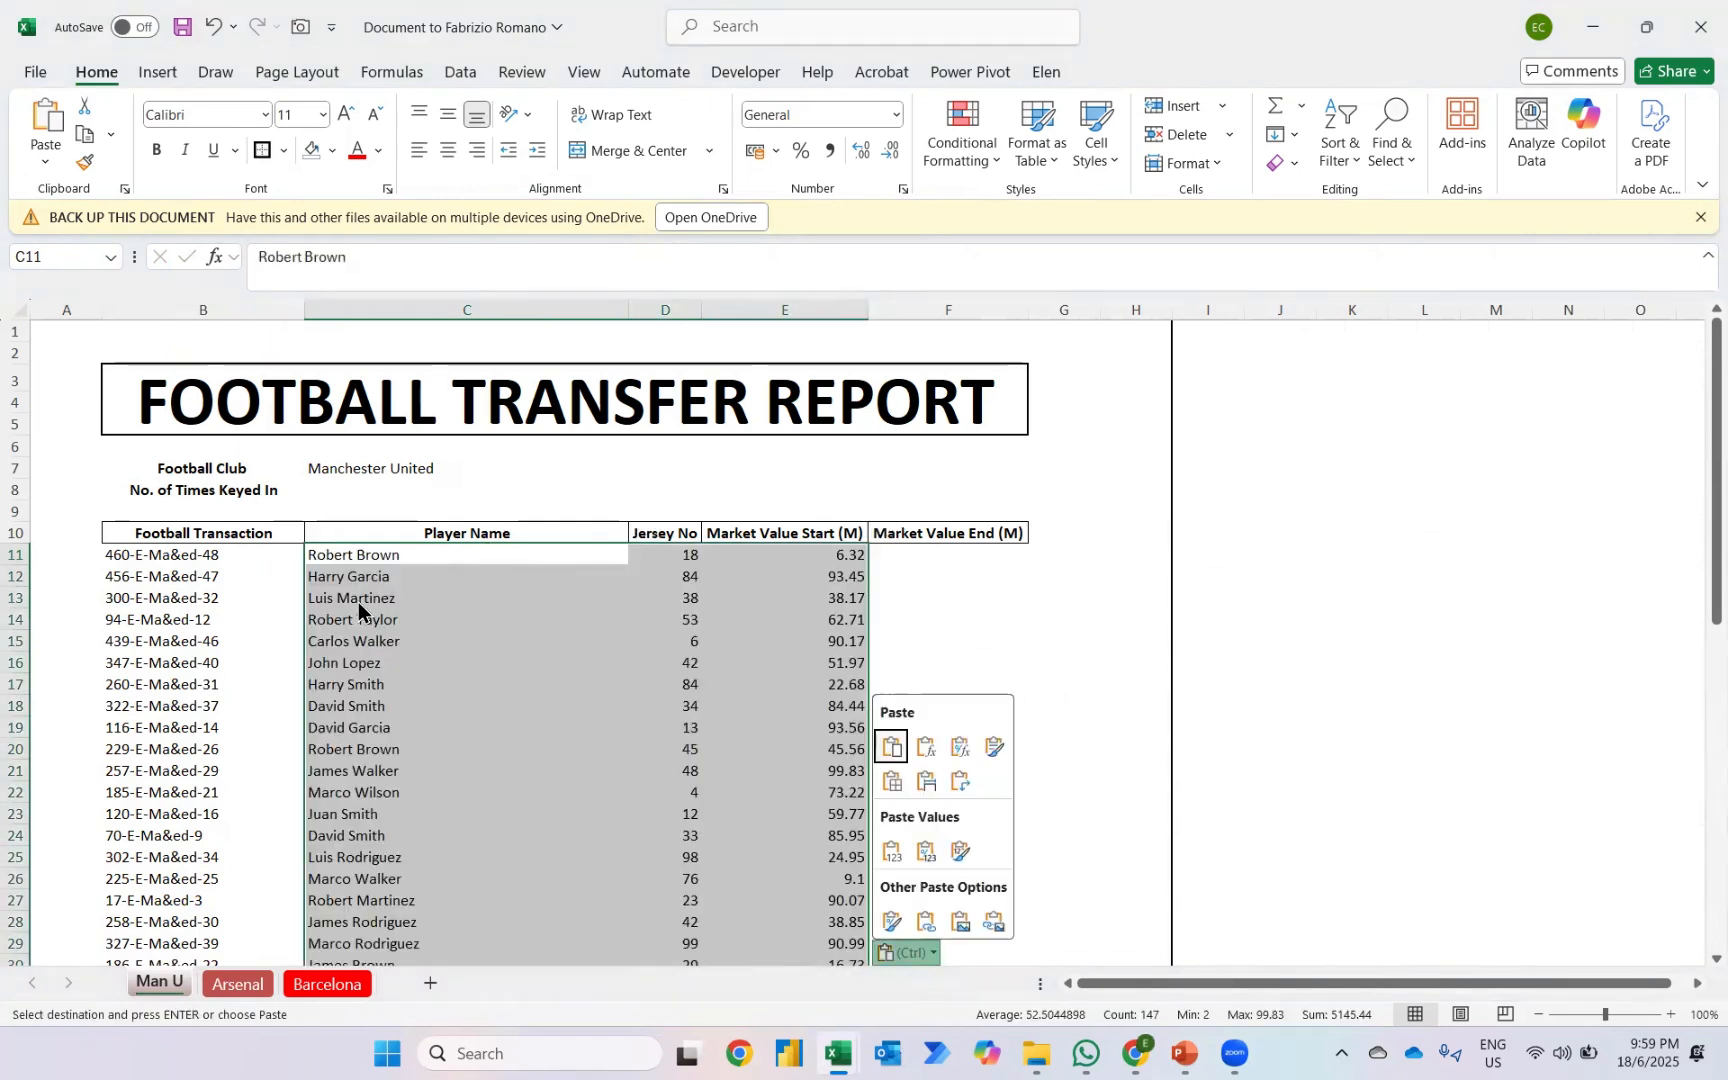
key("Escape")
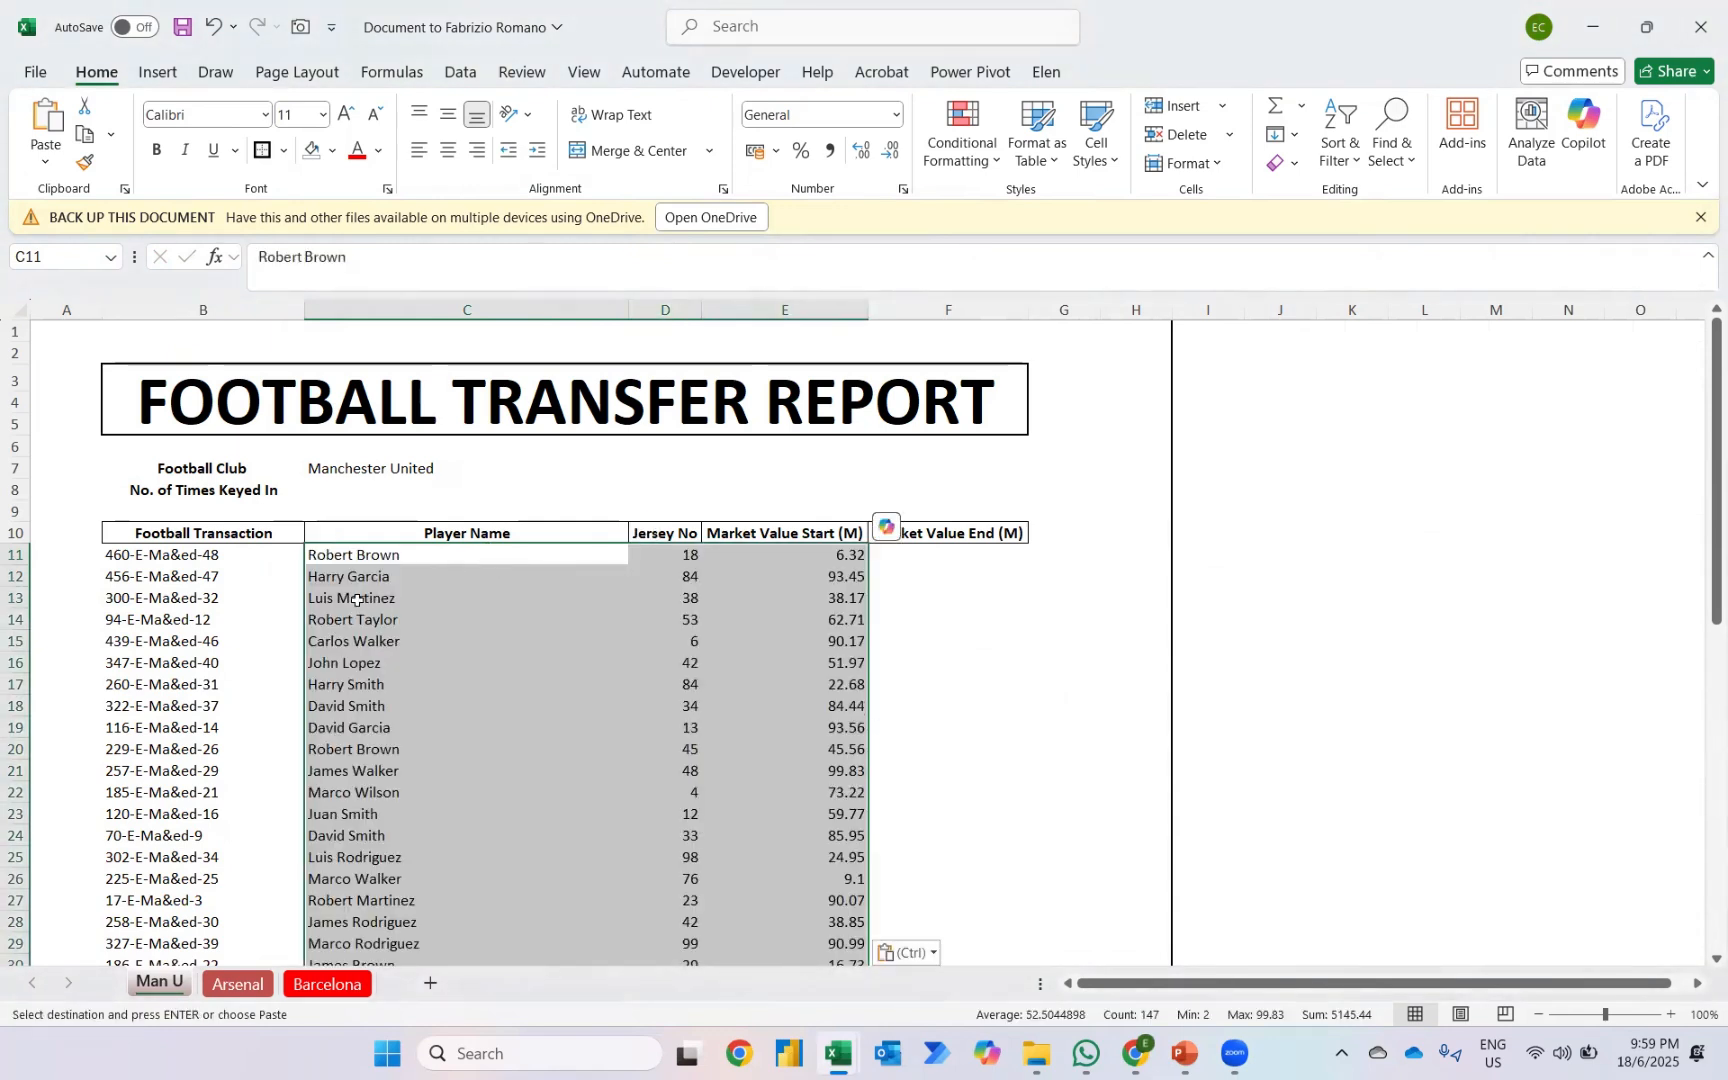
Step: Filter the Football Club column in the Month Closing workbook by "united" to show only Manchester United
left_click(999, 555)
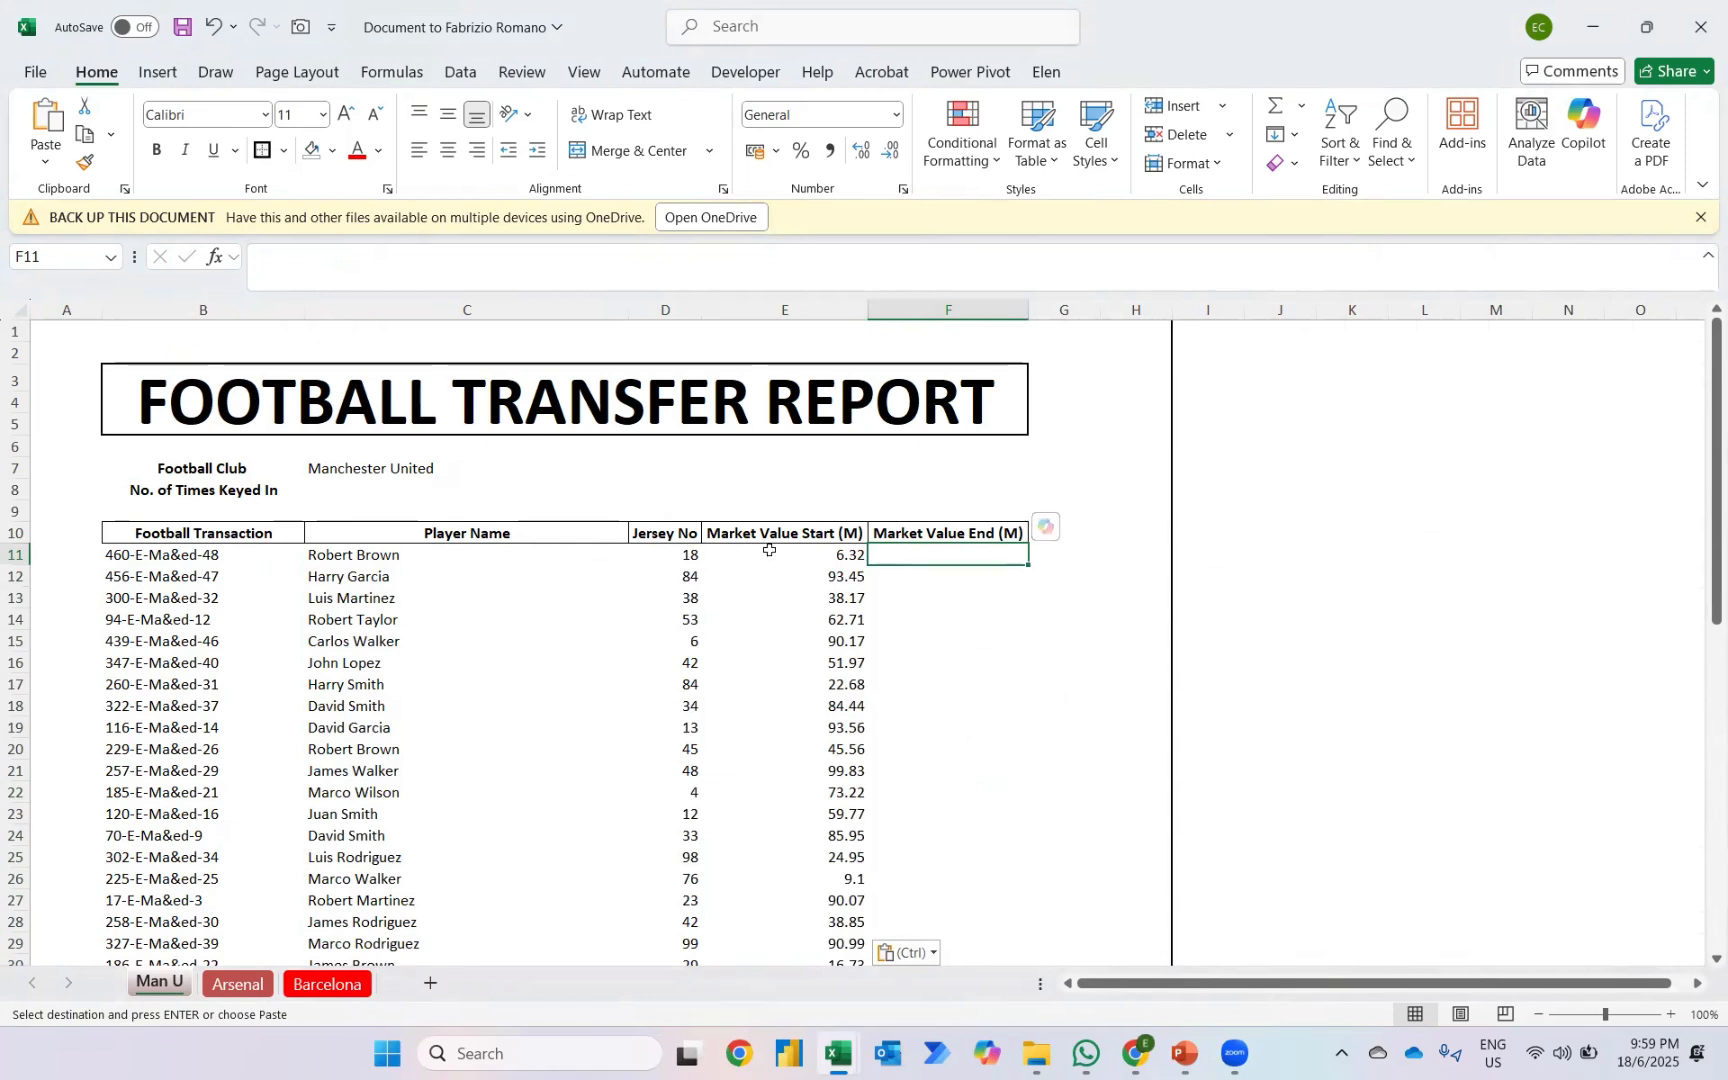
mouse_move(838, 1056)
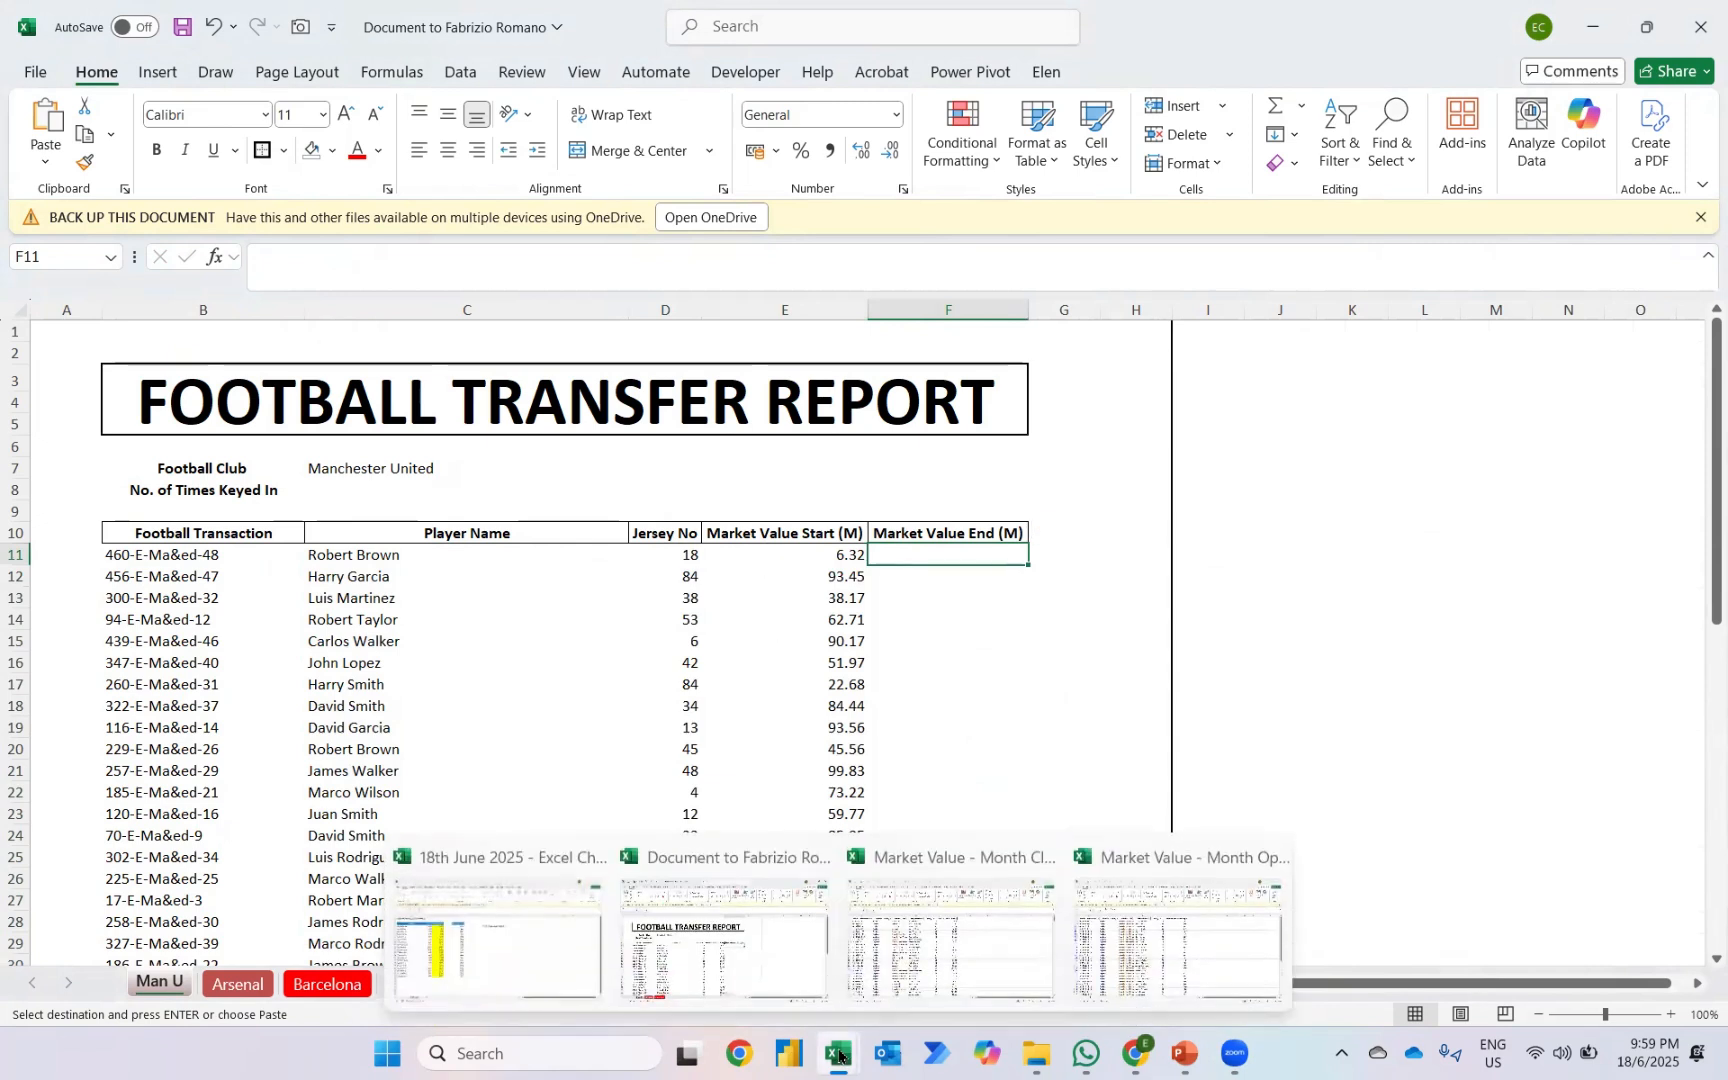
left_click(979, 962)
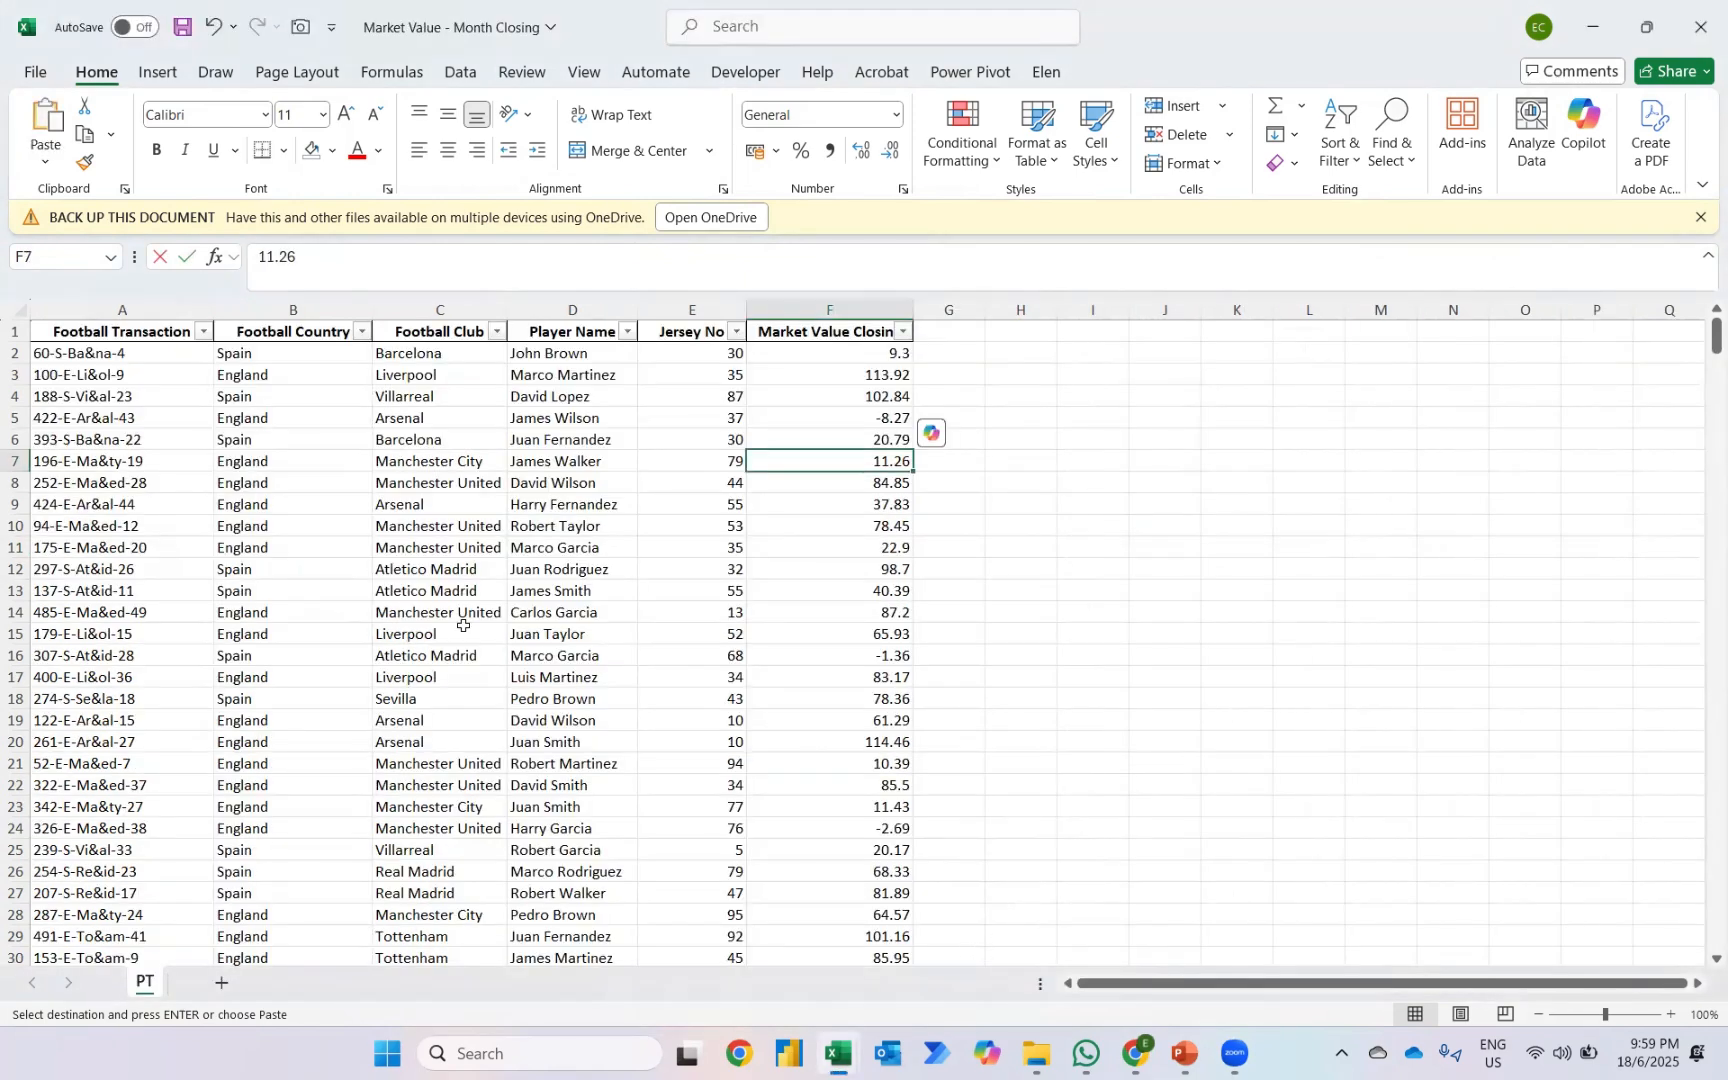
left_click(497, 331)
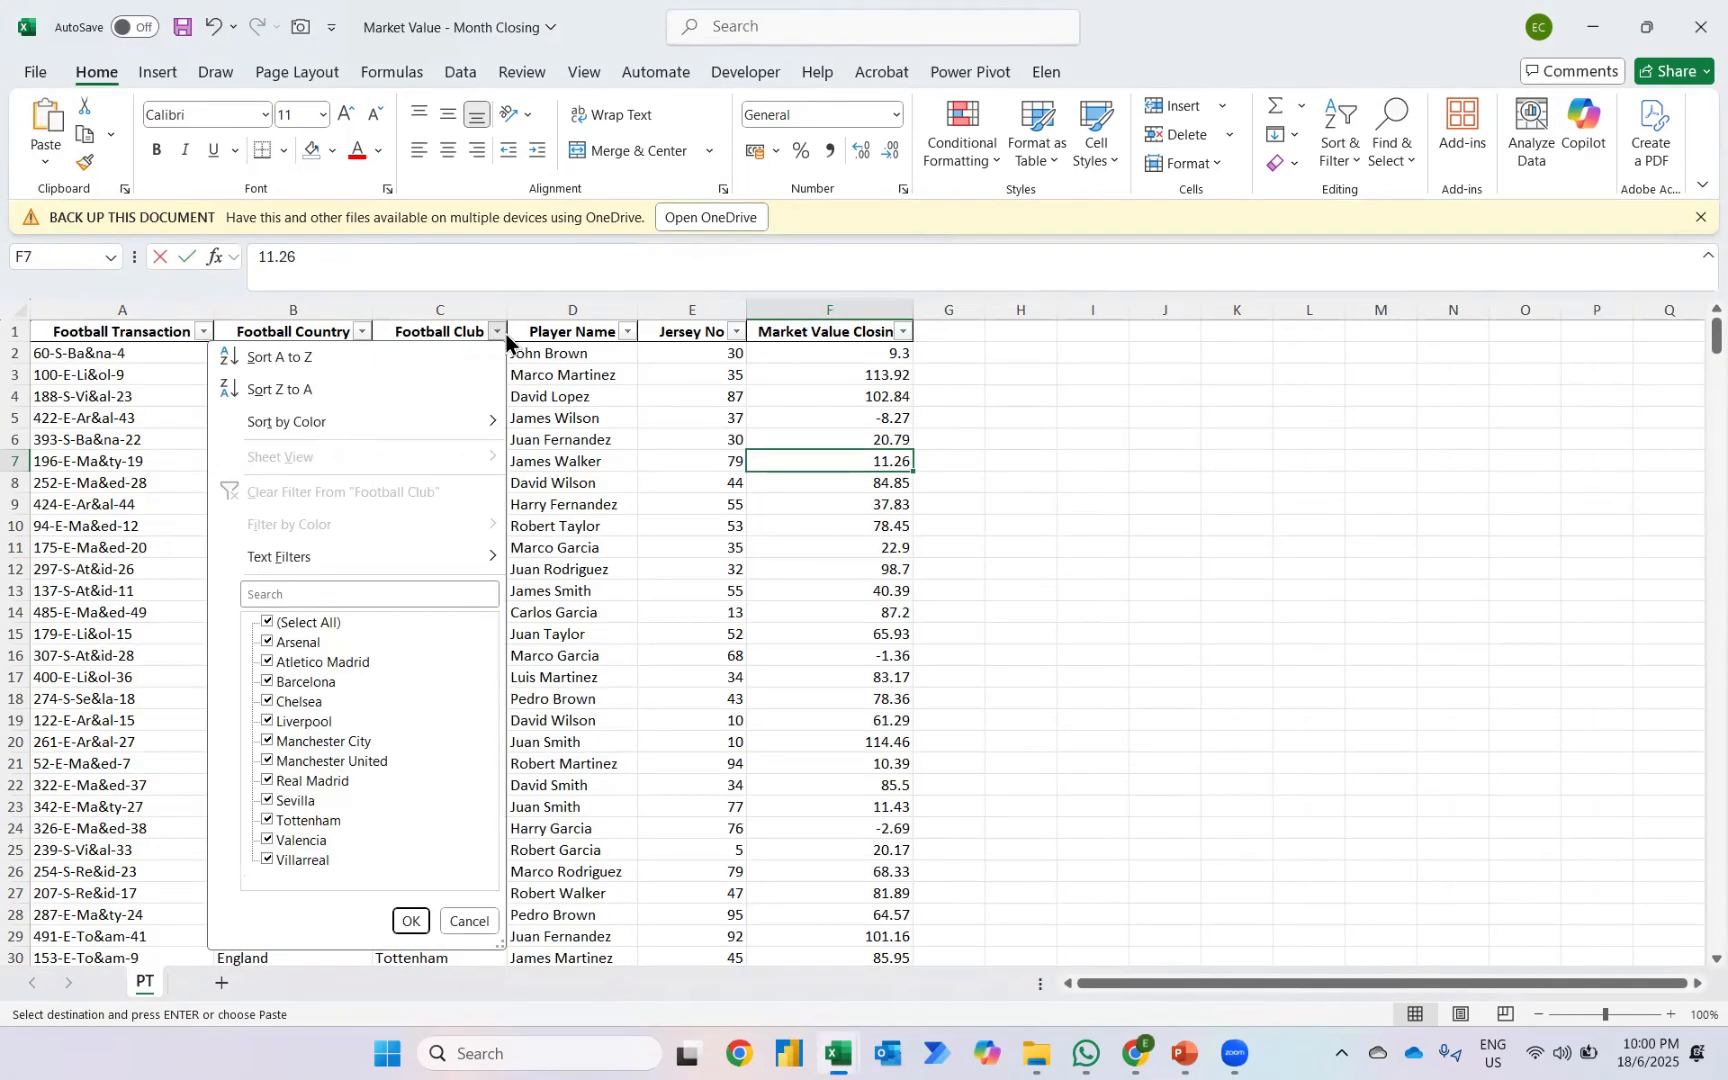
left_click(348, 590)
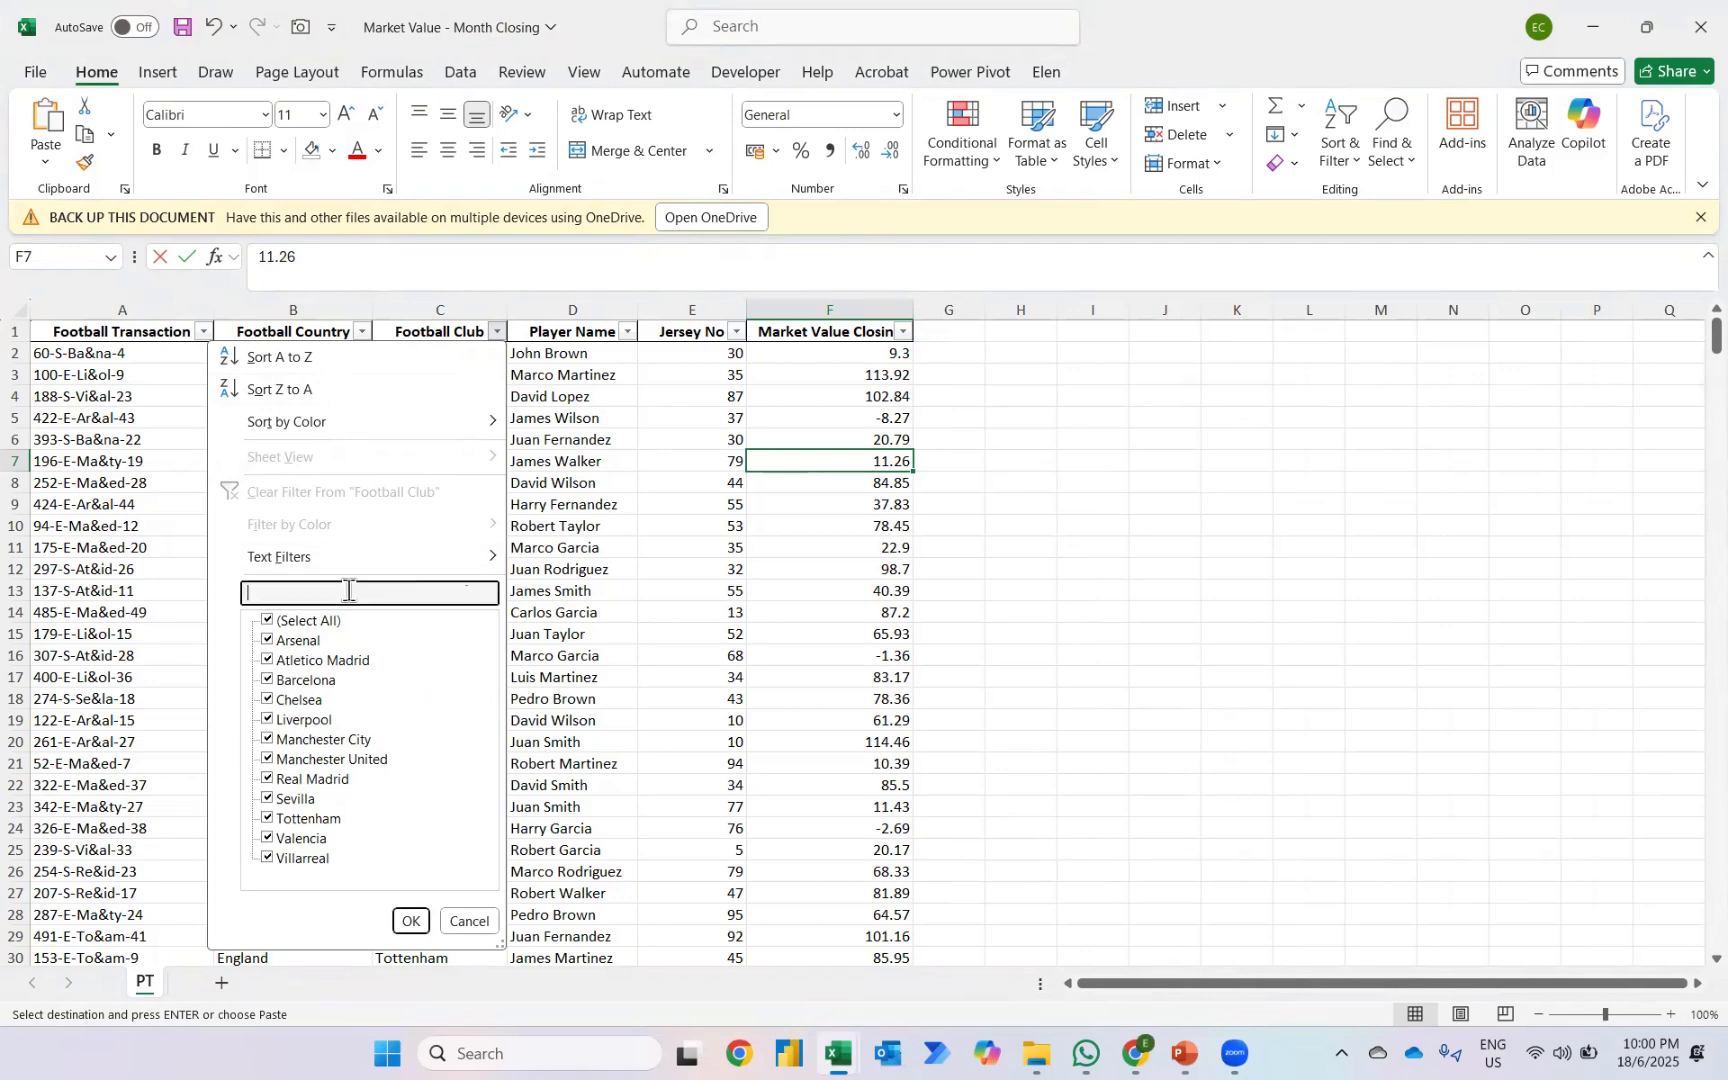
type("united")
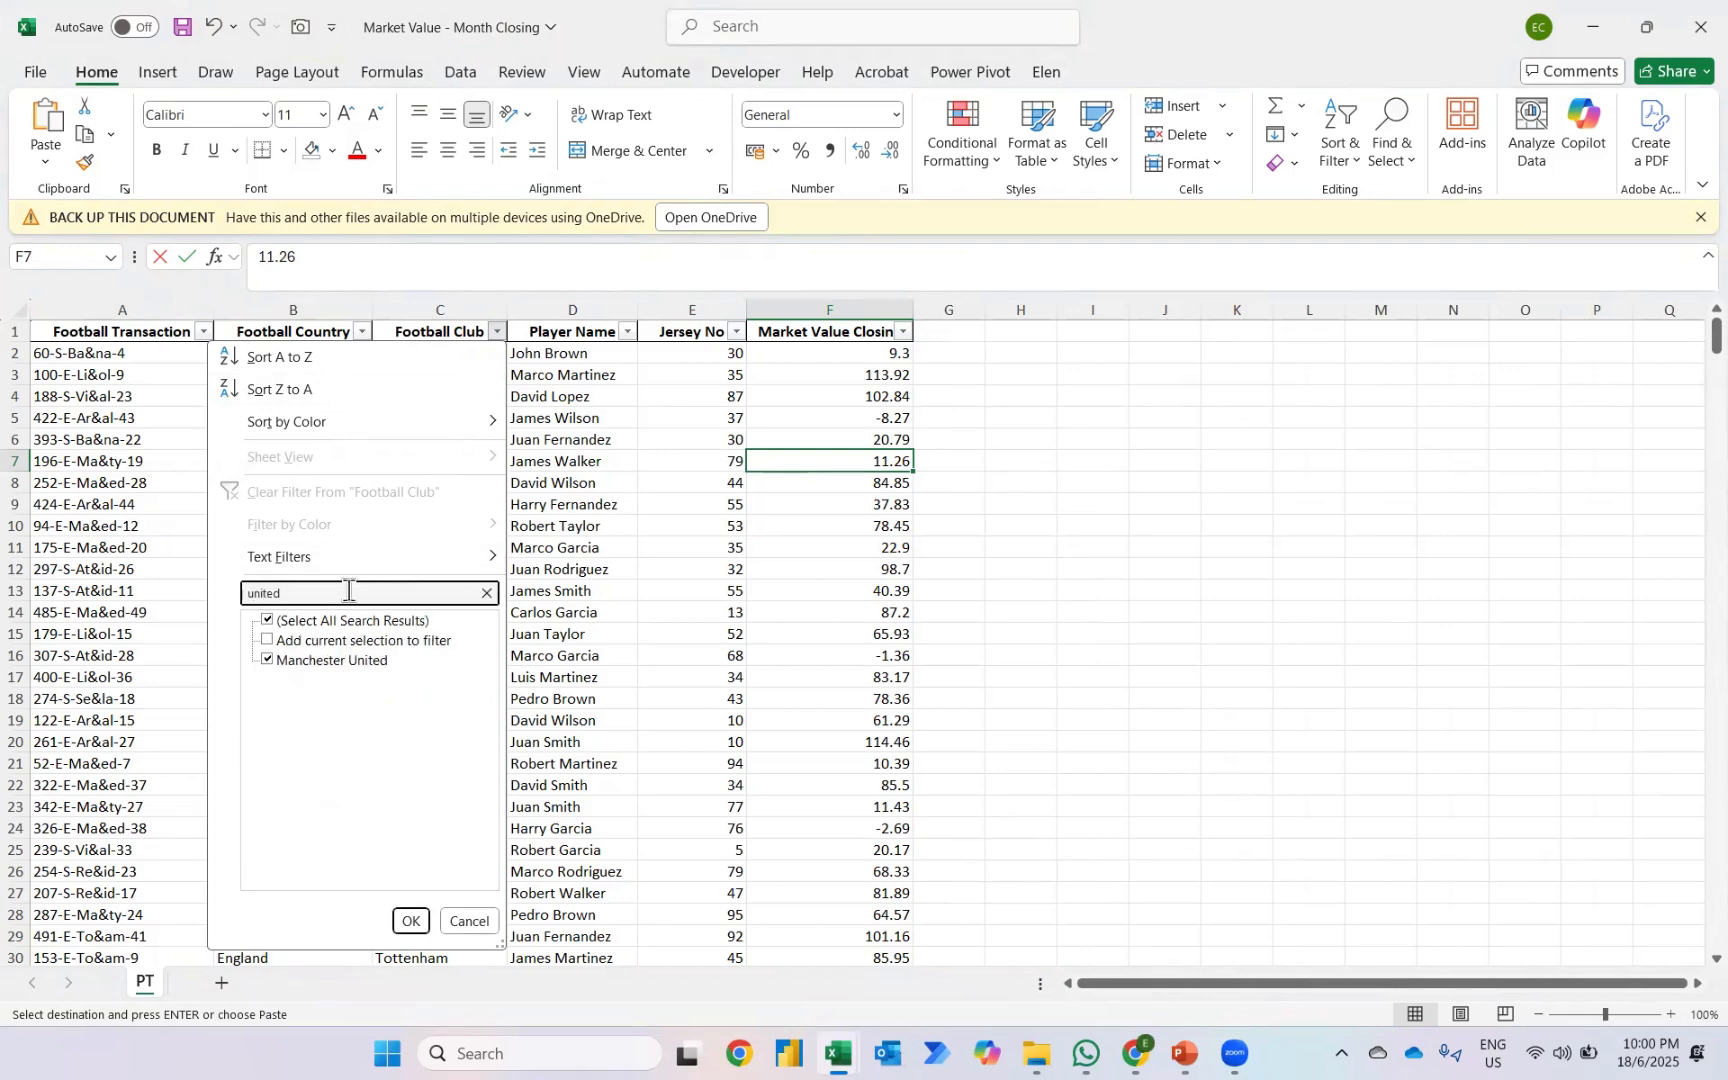
key("Return")
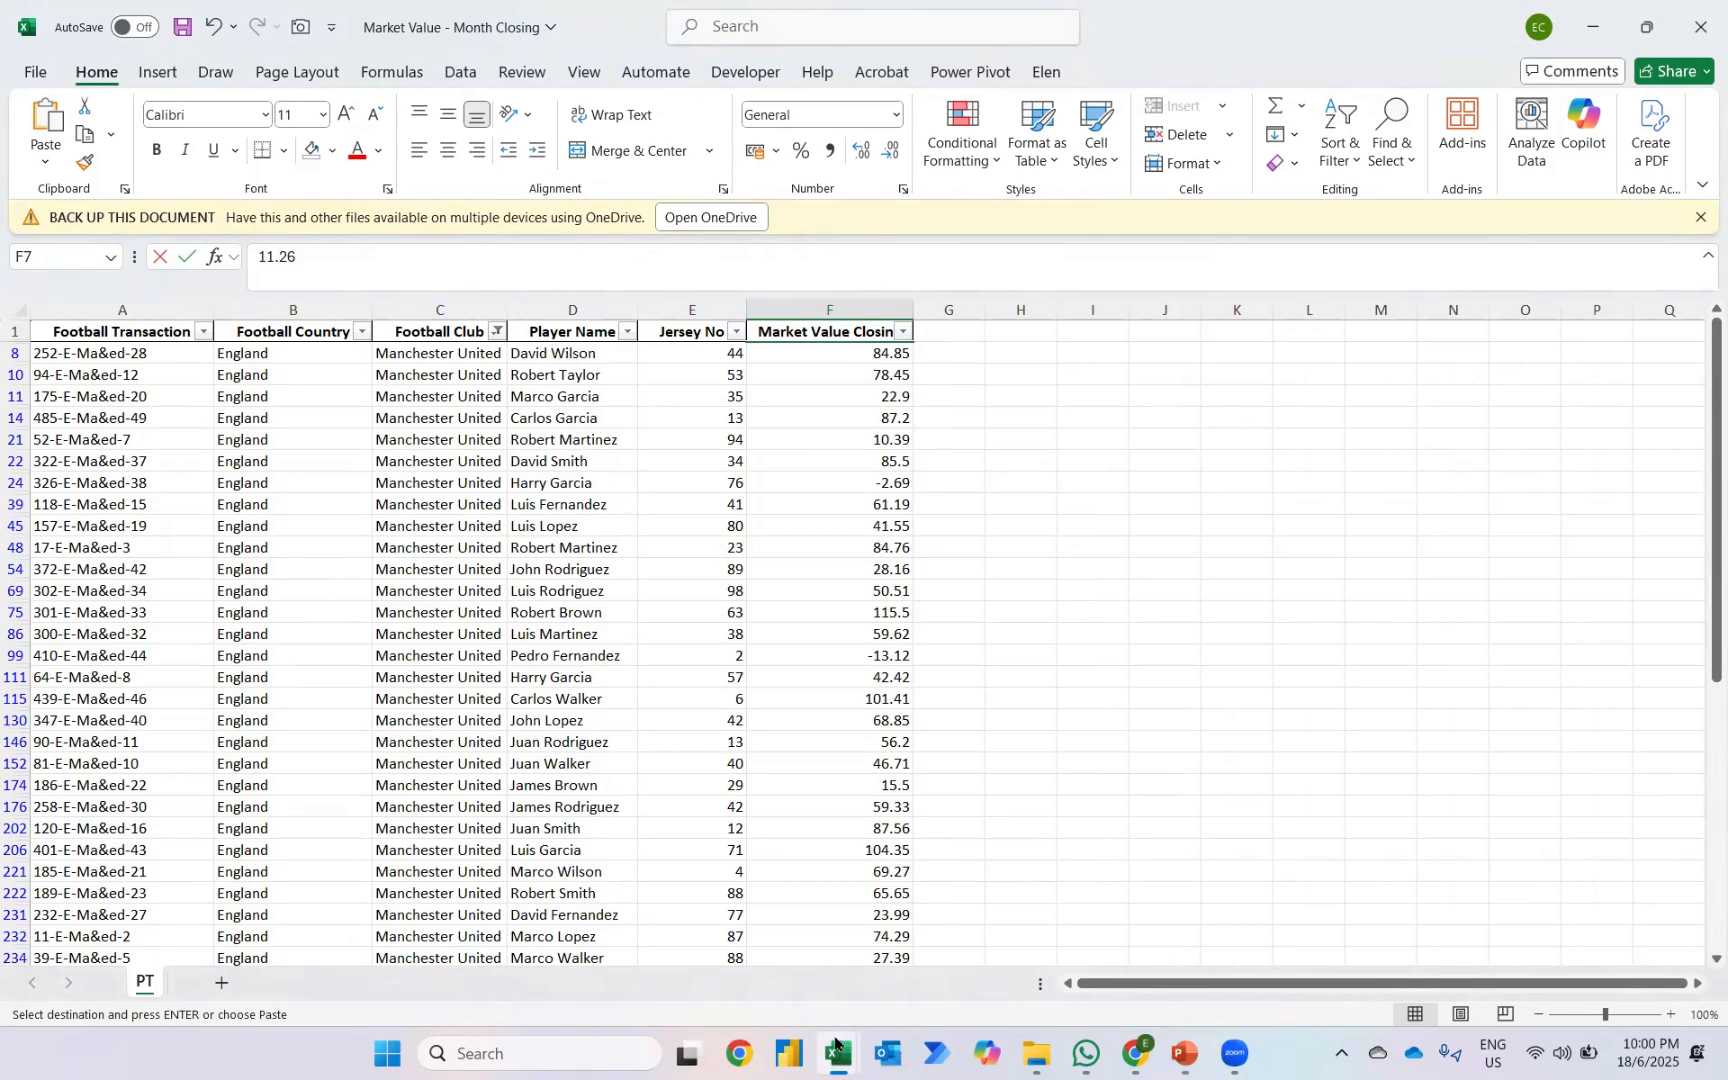
Step: Compare the order of the Manchester United rows in the Month Opening workbook with those in the Month Closing workbook
mouse_move(835, 1045)
left_click(1160, 924)
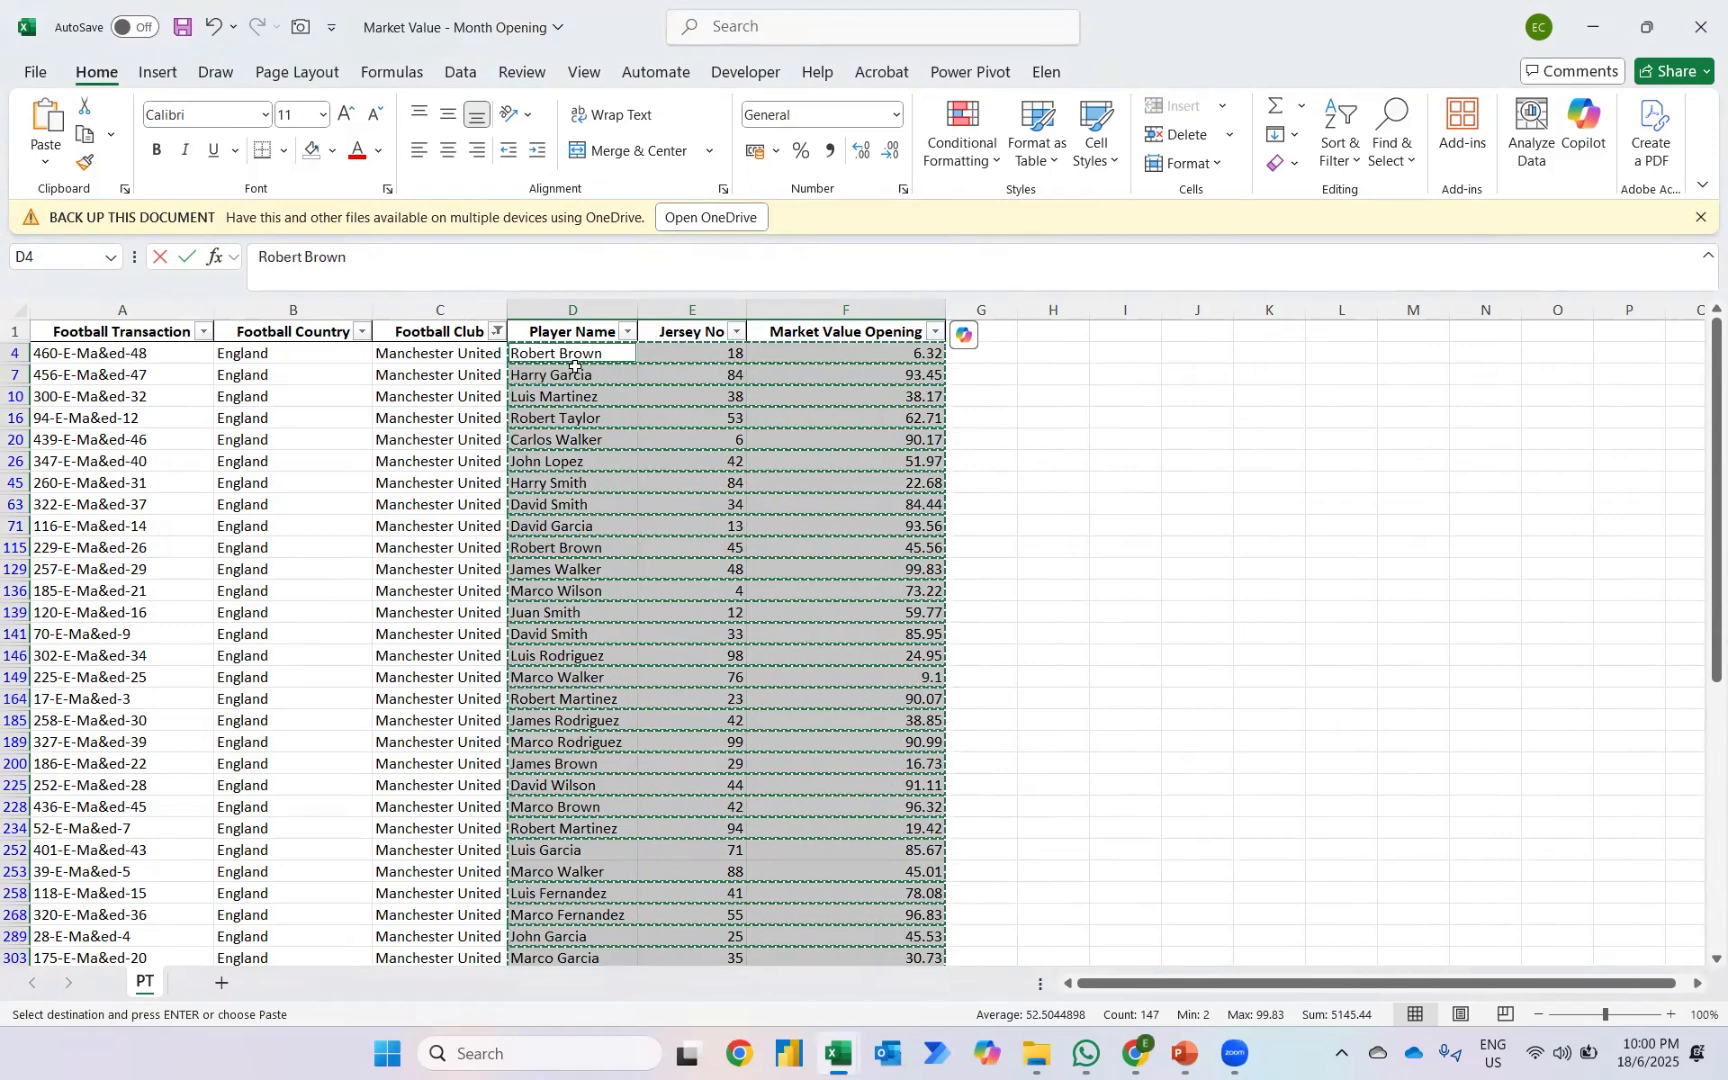
mouse_move(838, 1052)
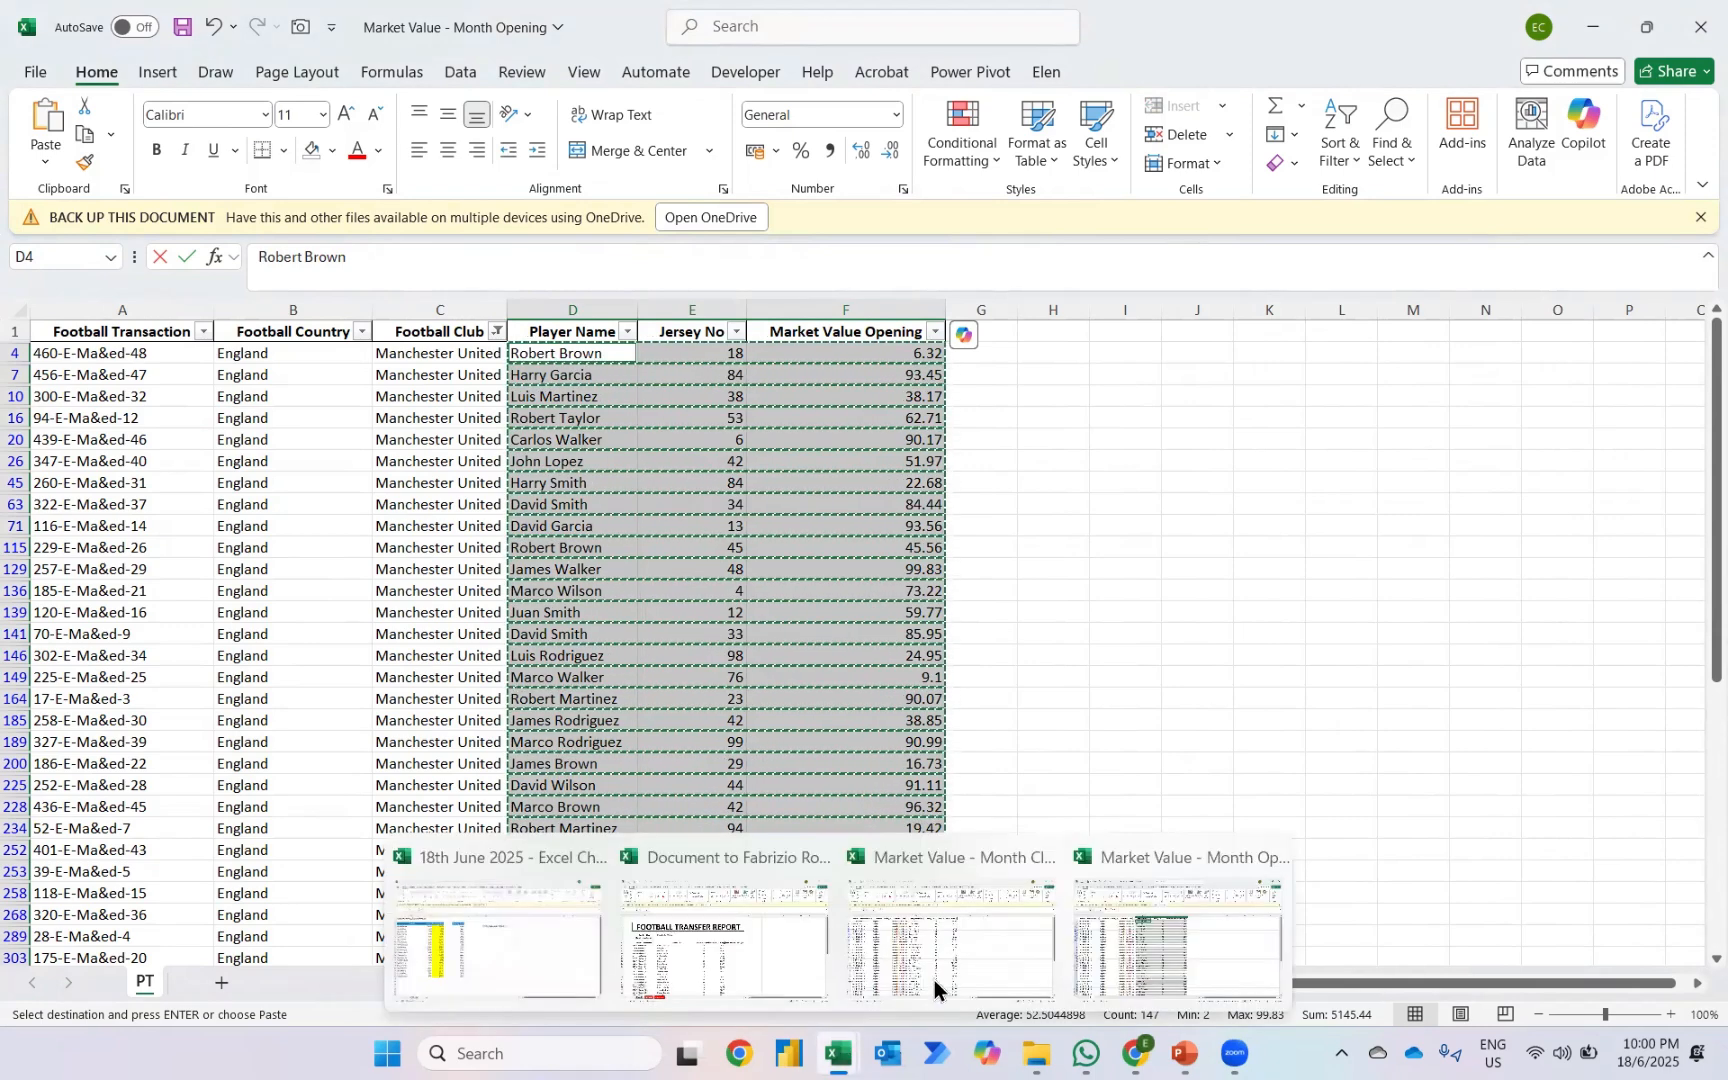
left_click(945, 971)
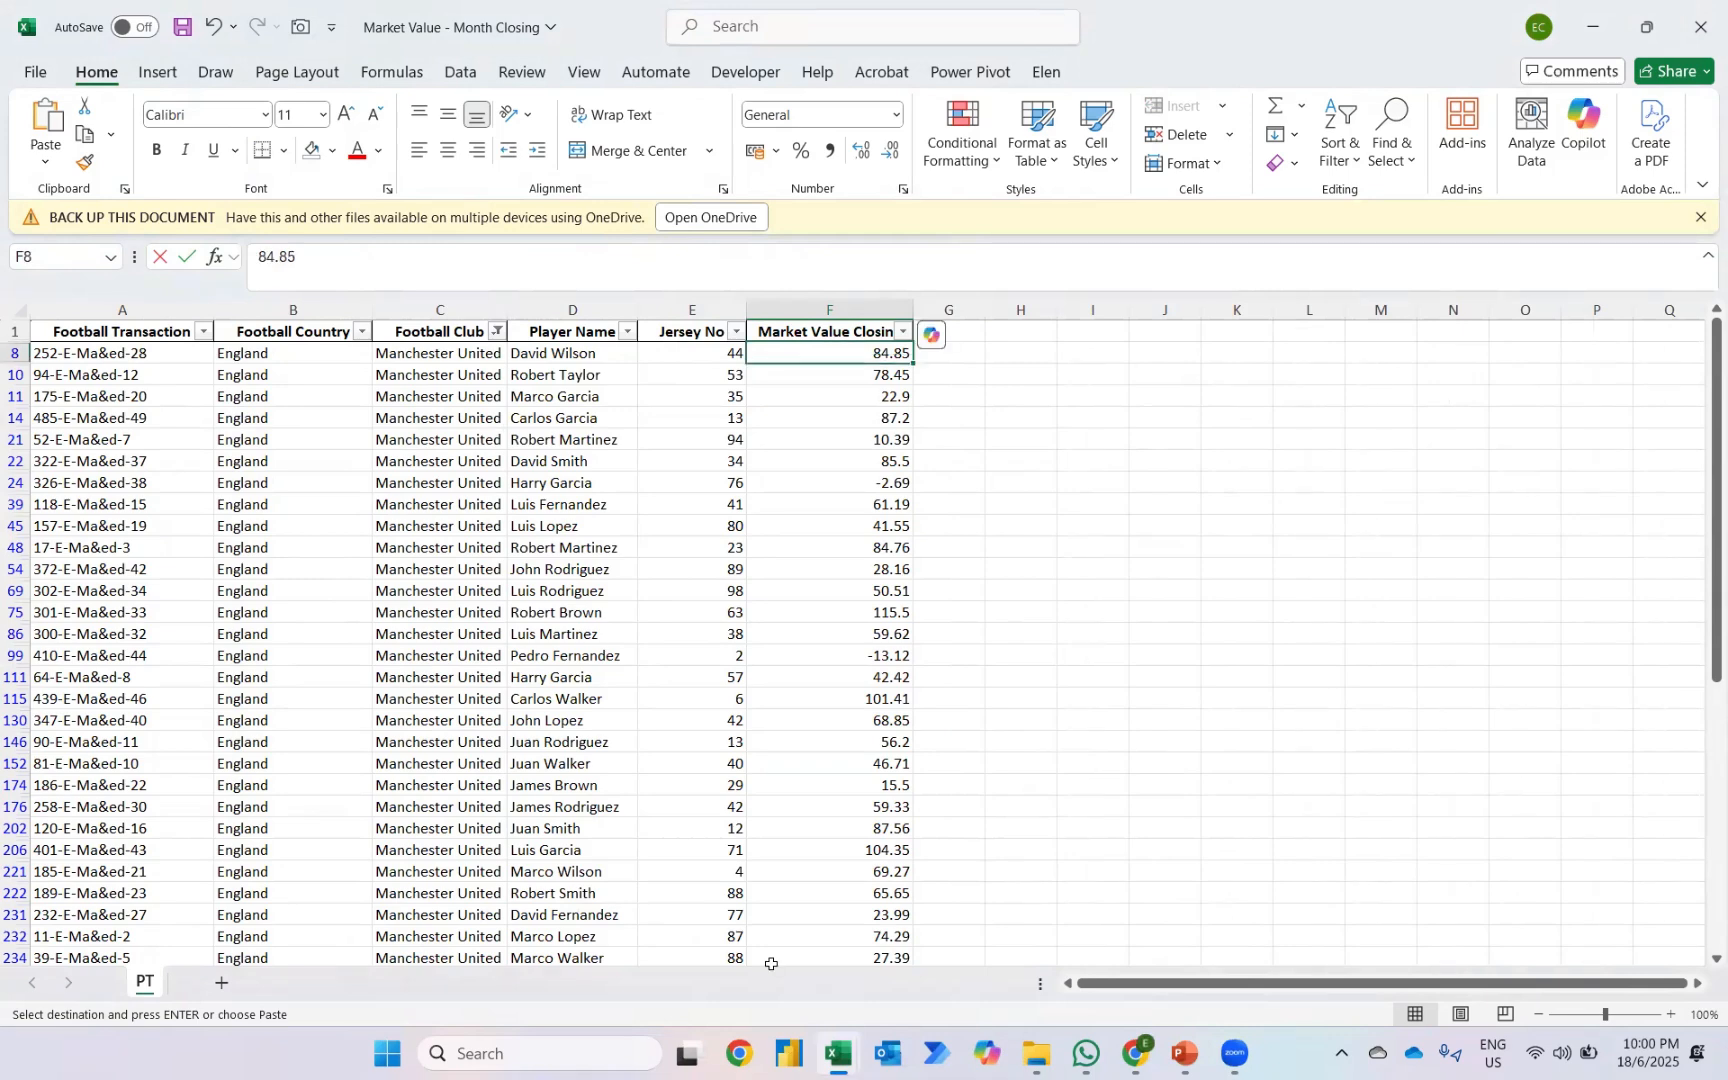
Step: In F11 of the transfer report, enter an XLOOKUP that finds B11 in column A of the Month Closing workbook and returns column F
mouse_move(838, 1052)
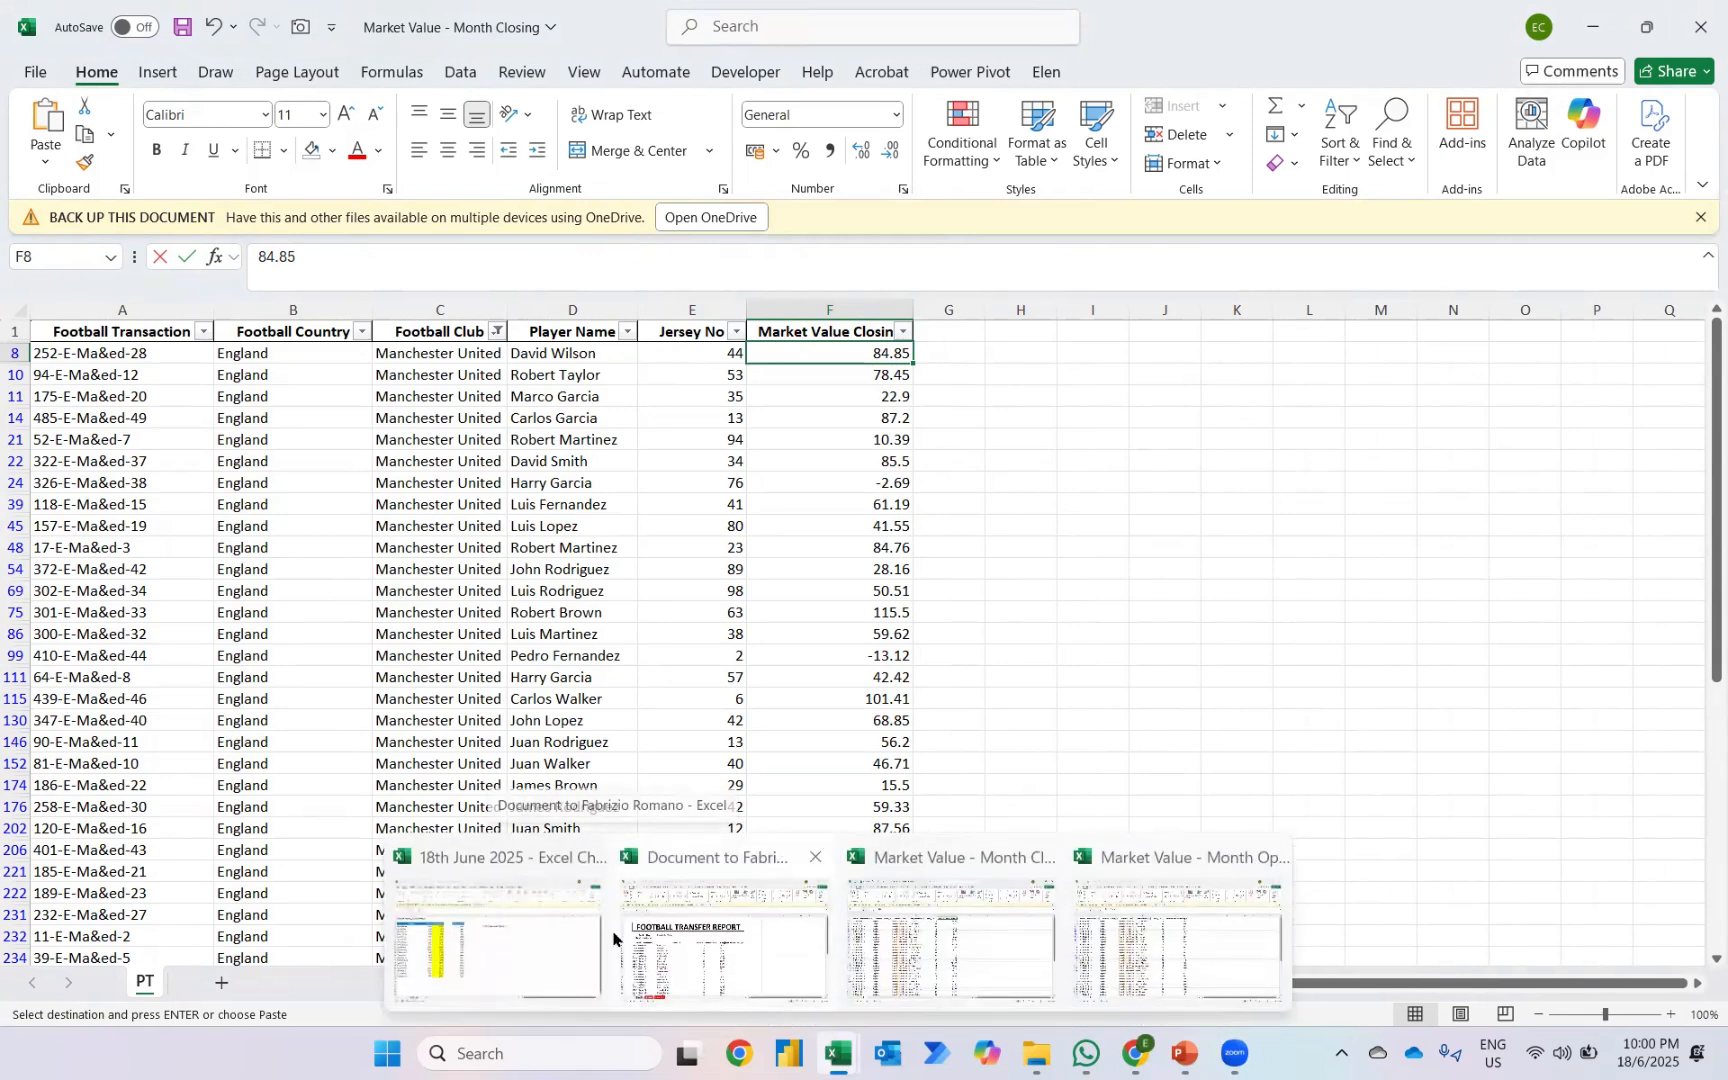
left_click(738, 953)
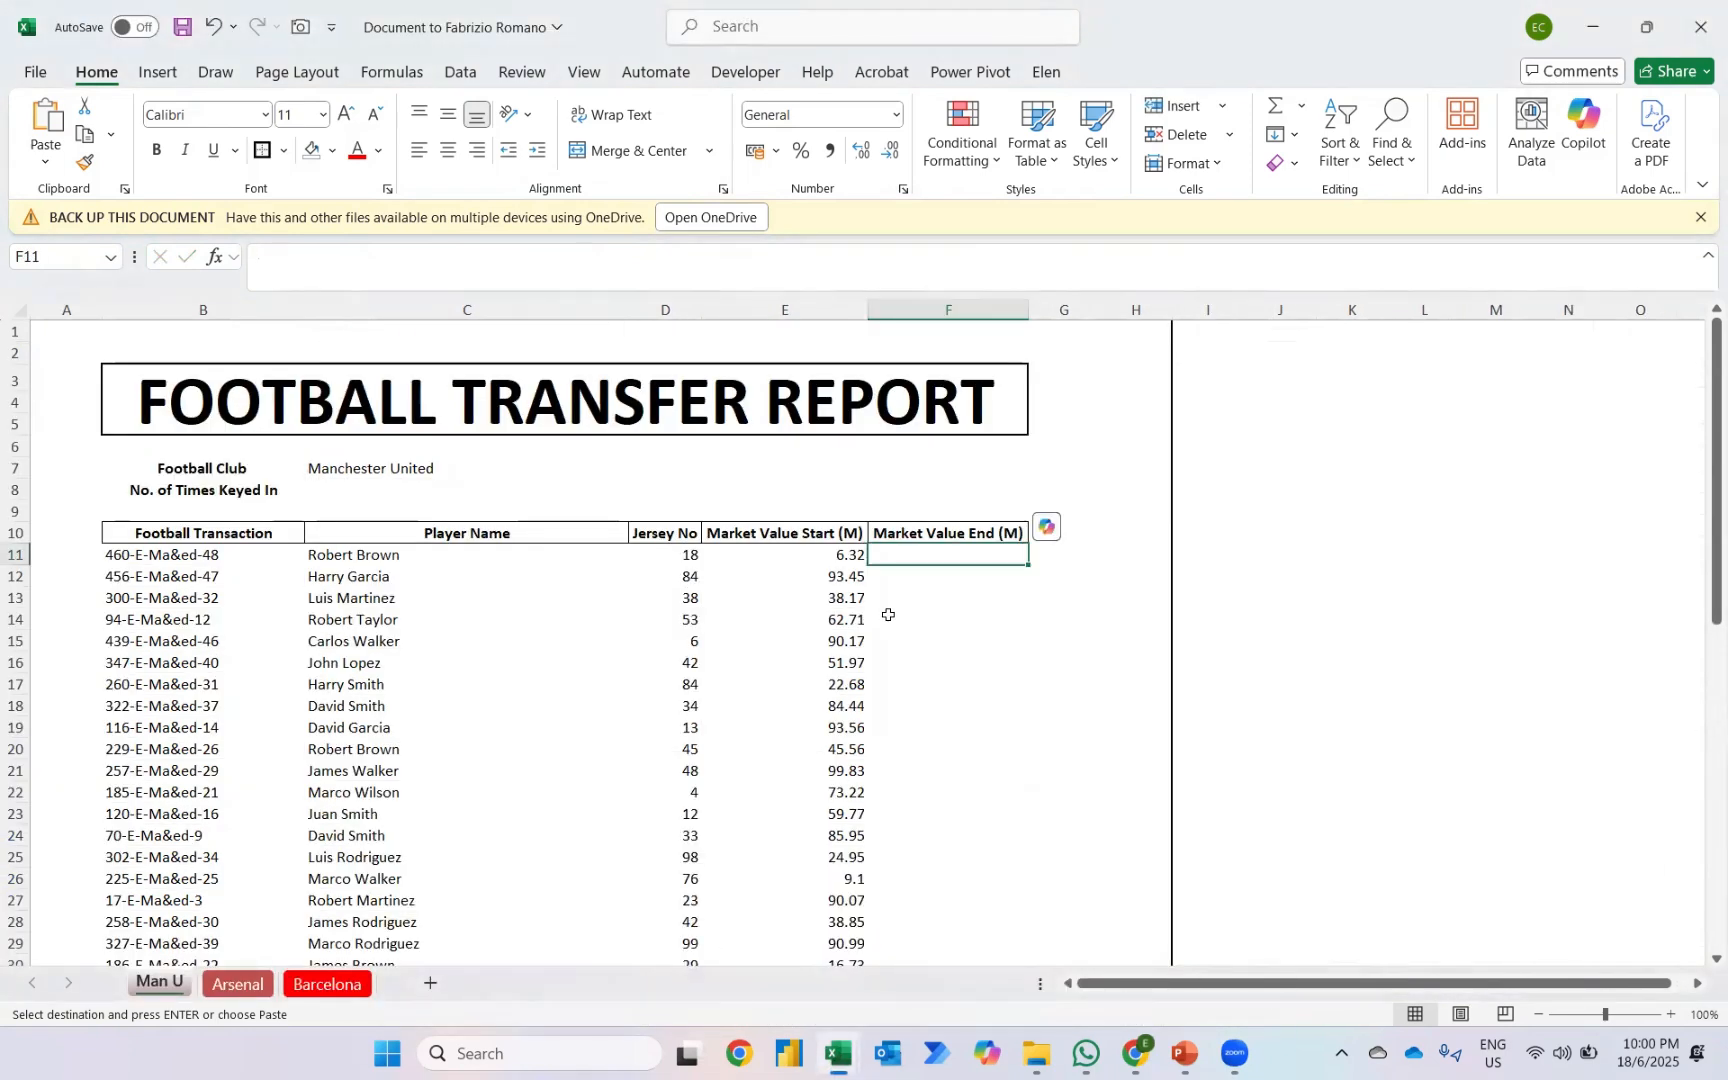
type("=xl")
key("Tab")
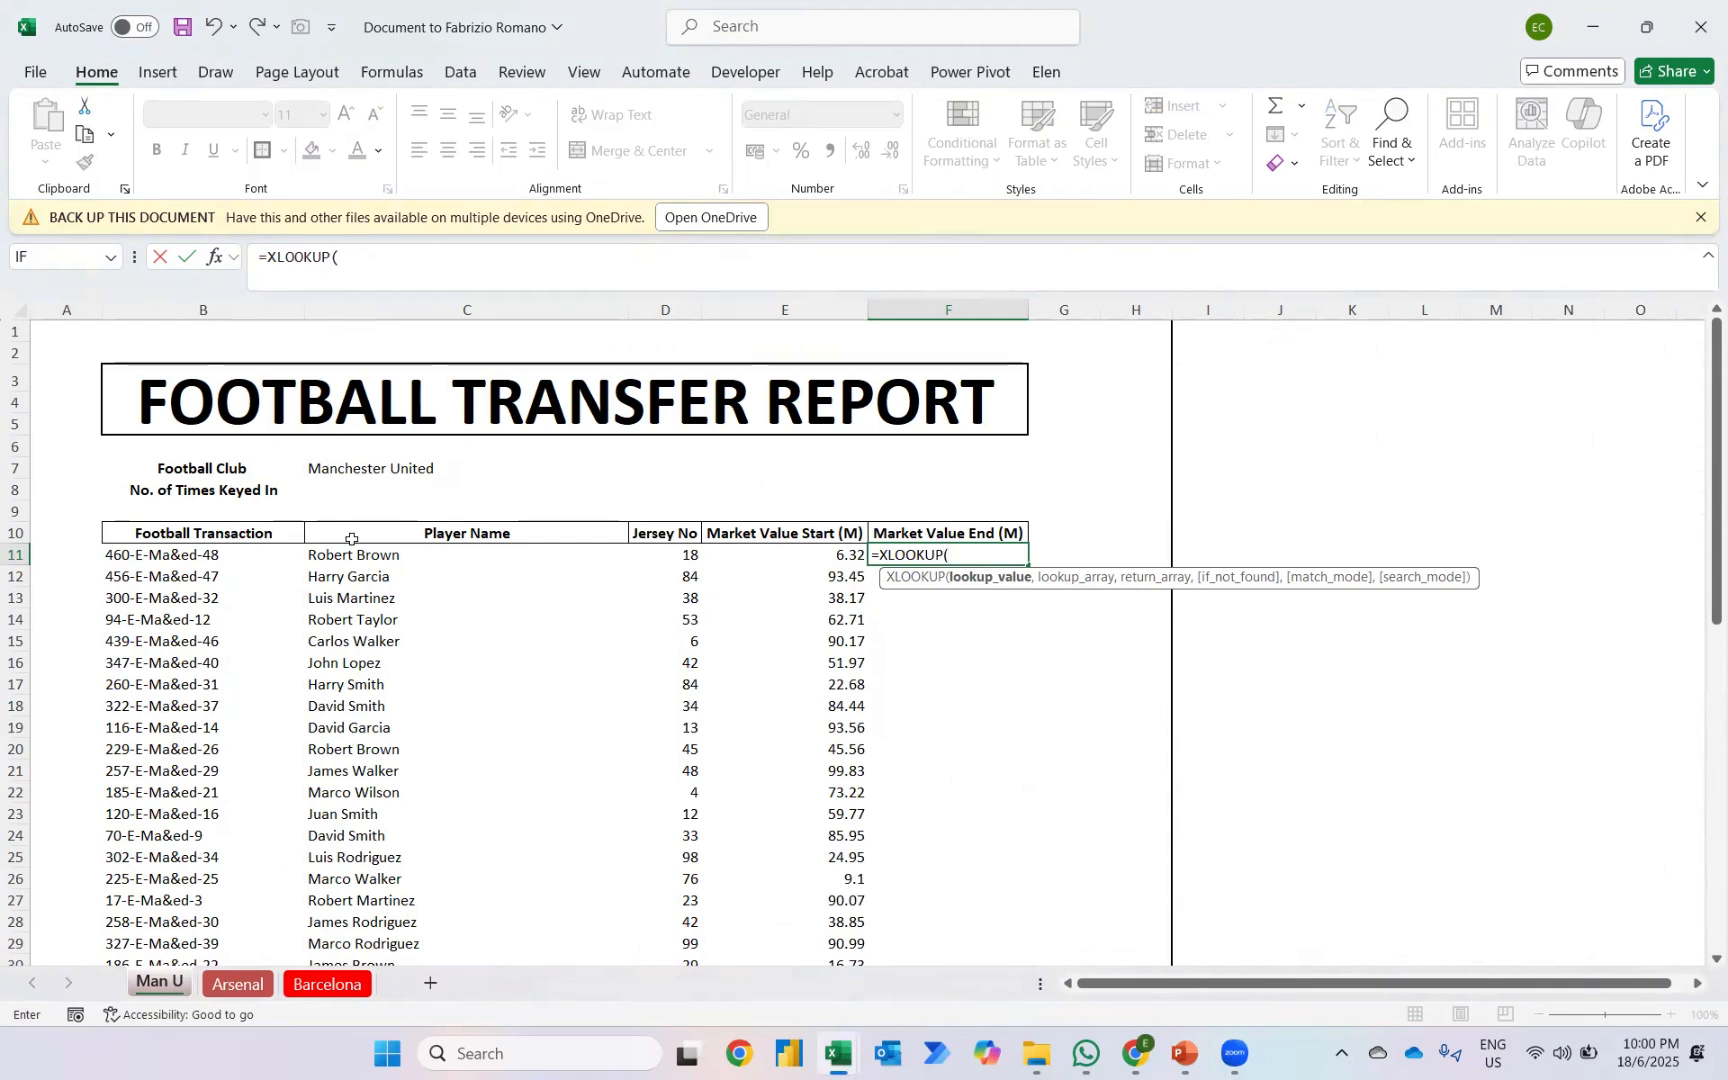
left_click(226, 552)
type(",")
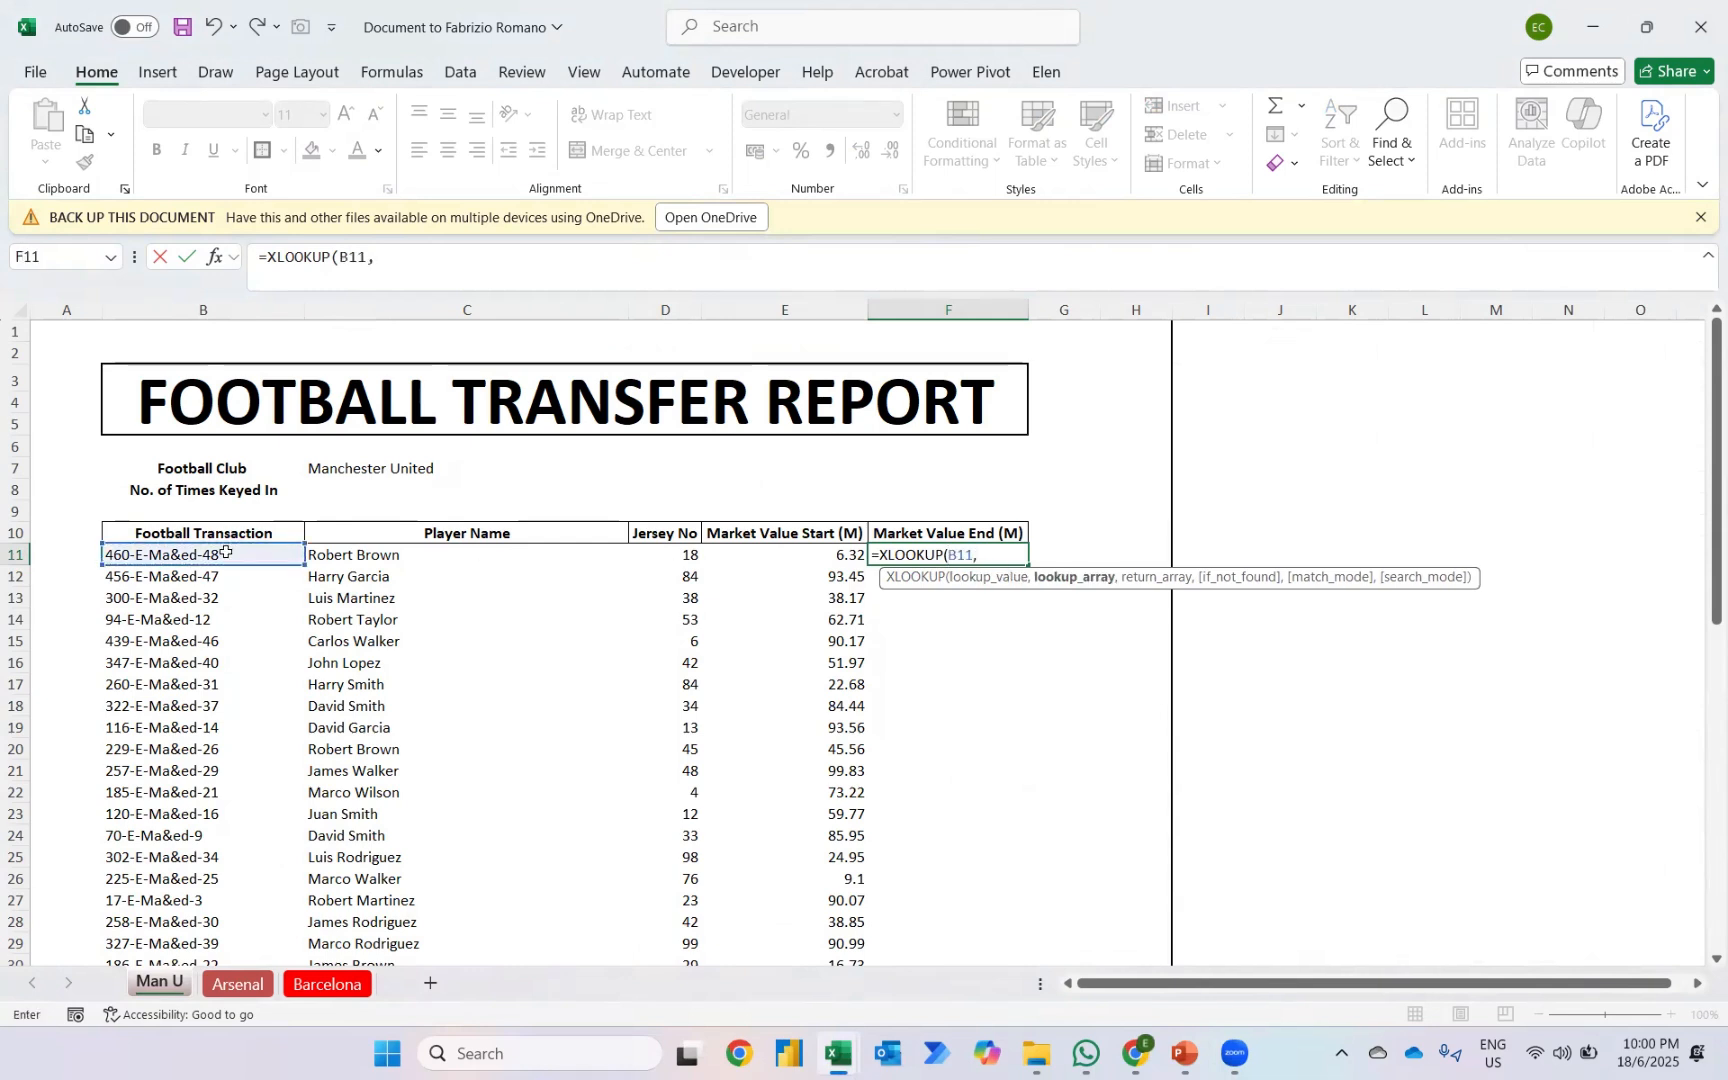
mouse_move(828, 1055)
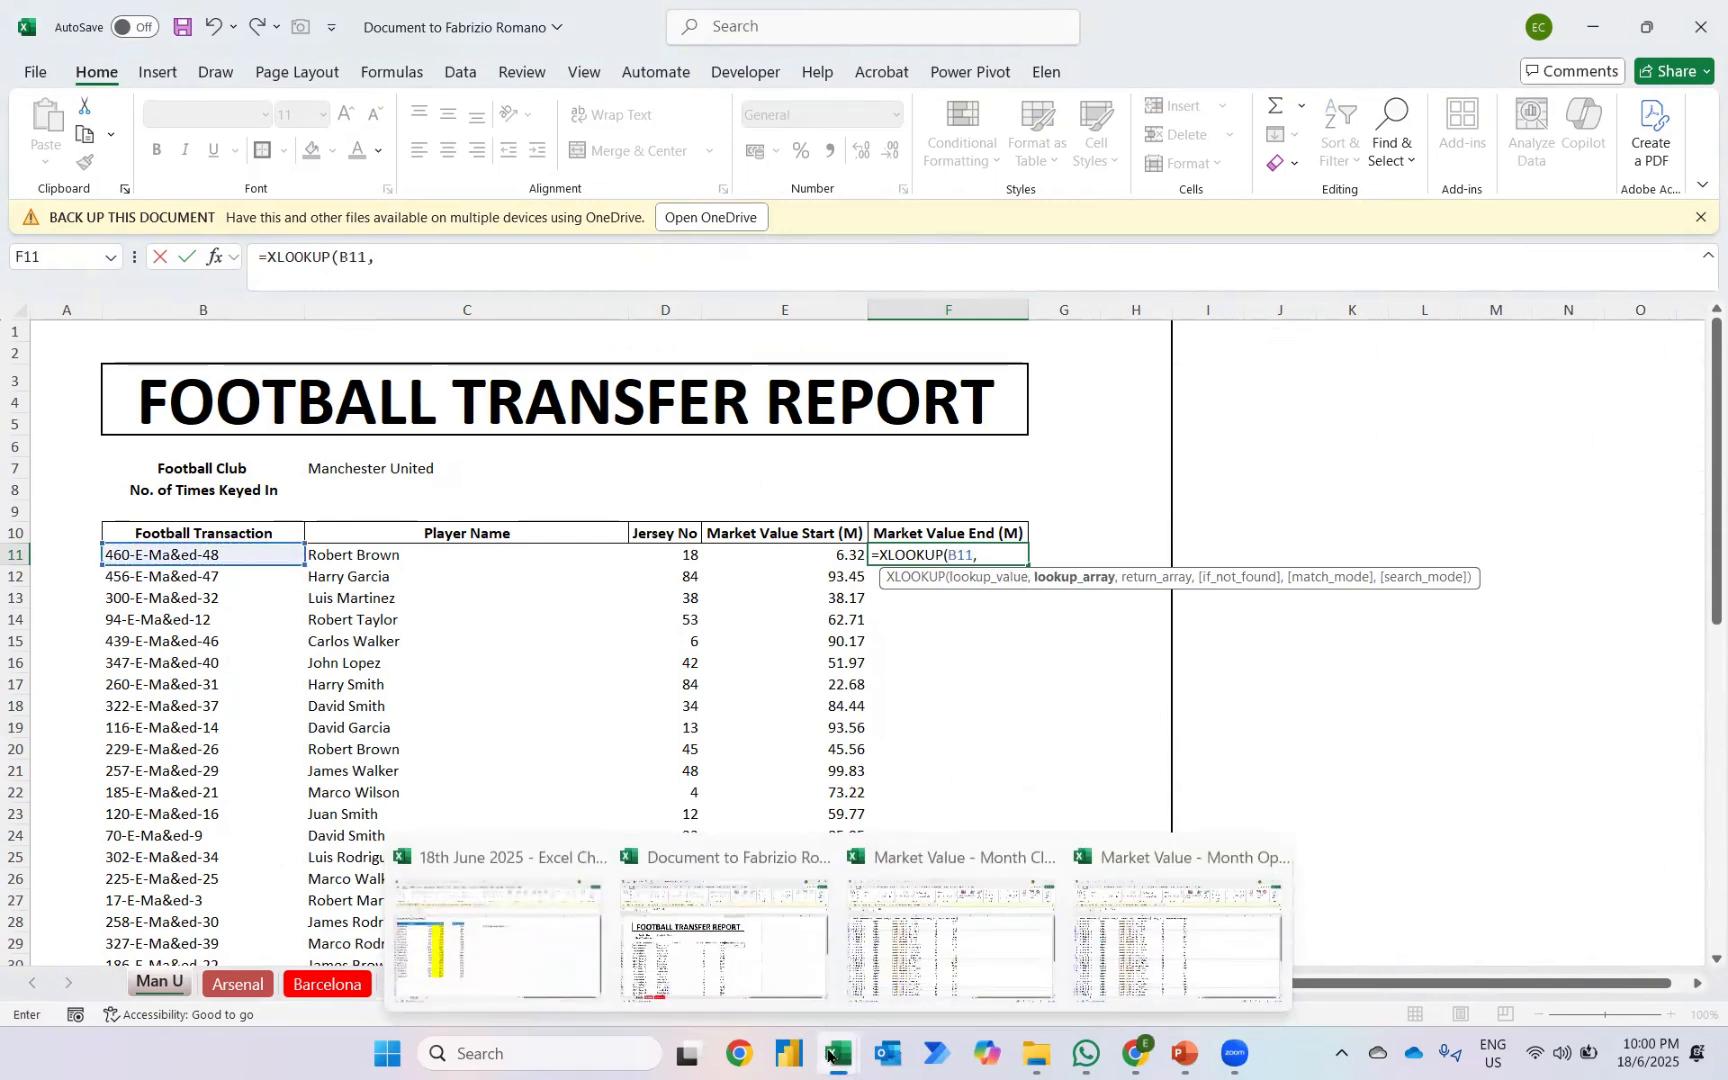
left_click(950, 940)
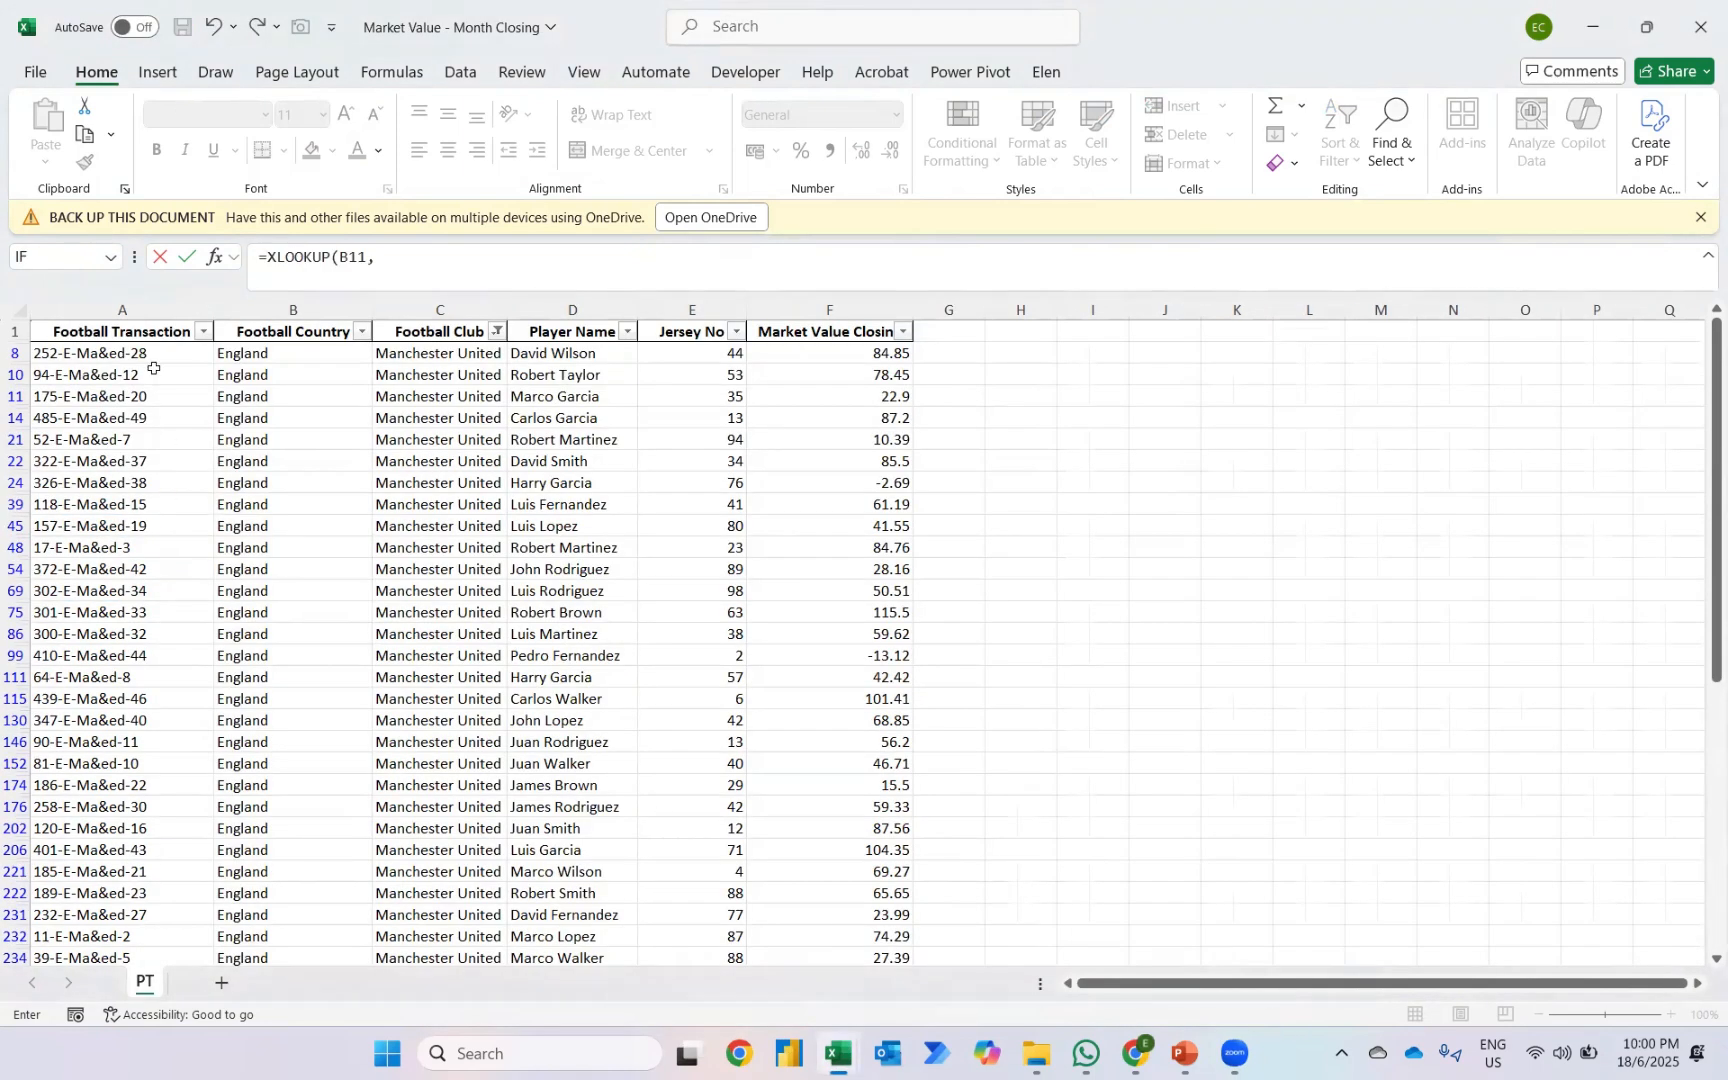
left_click(146, 309)
type(",")
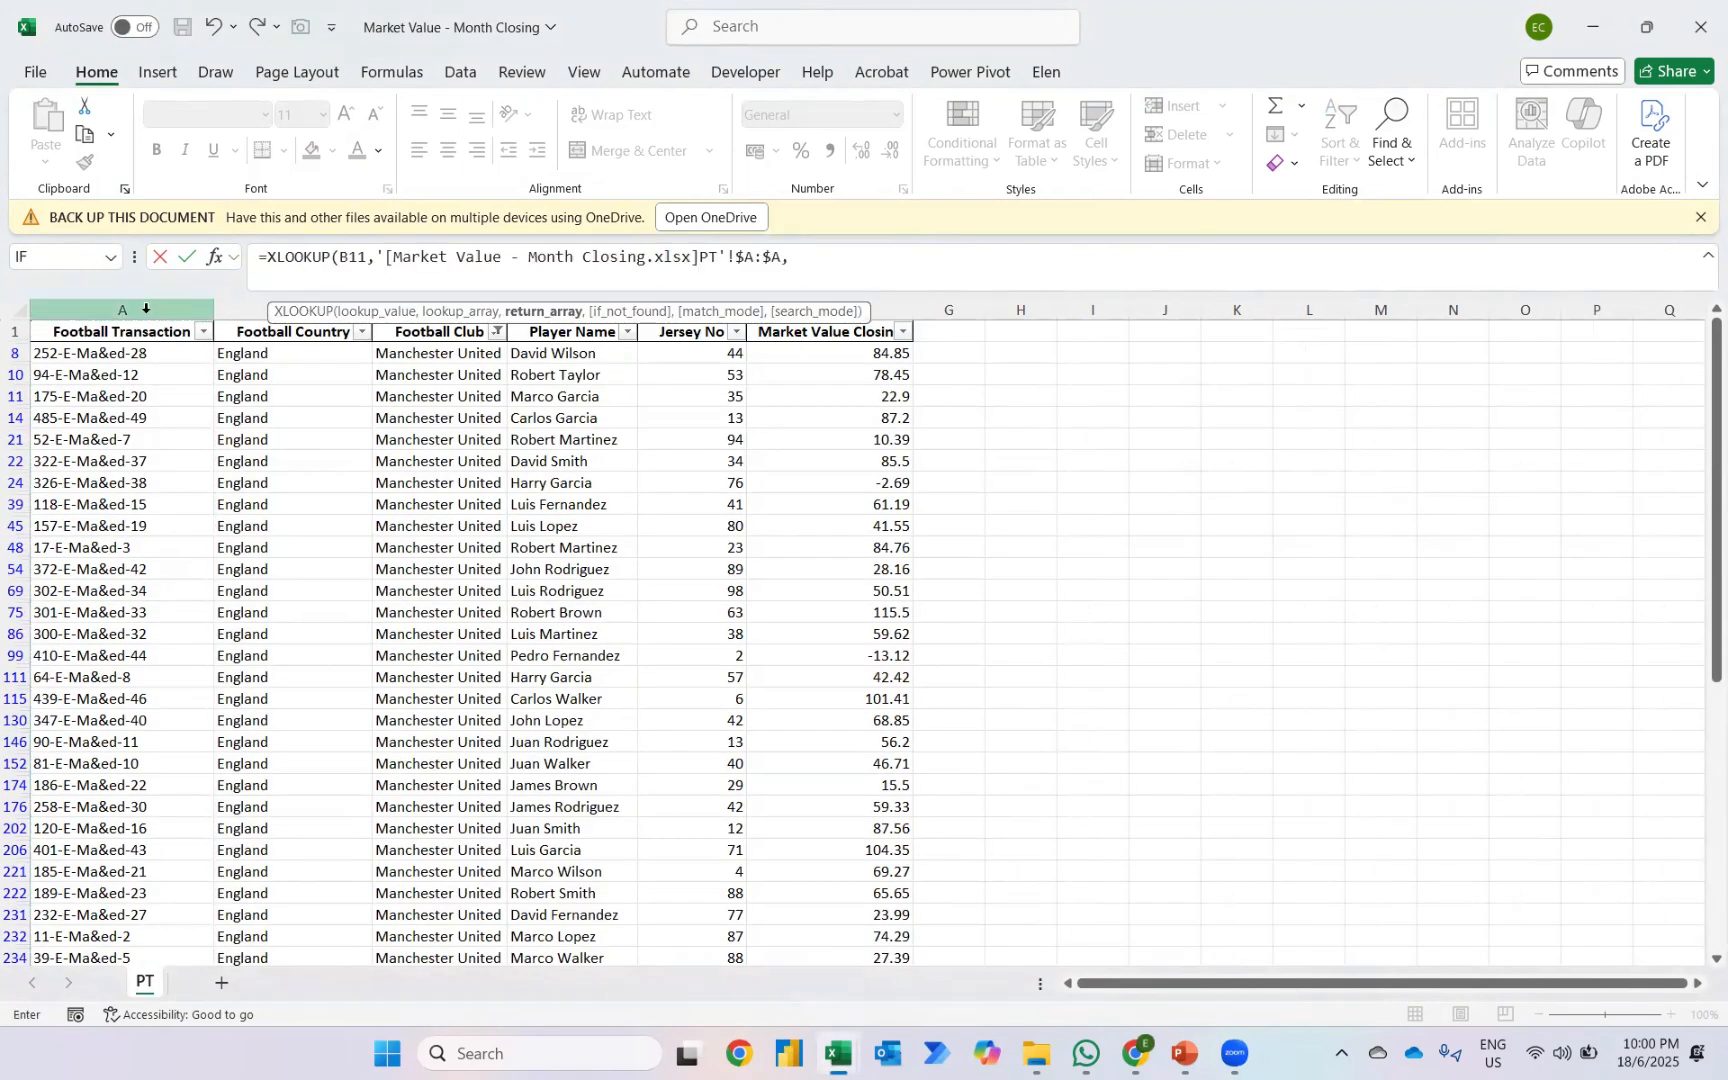
left_click(883, 310)
key("Return")
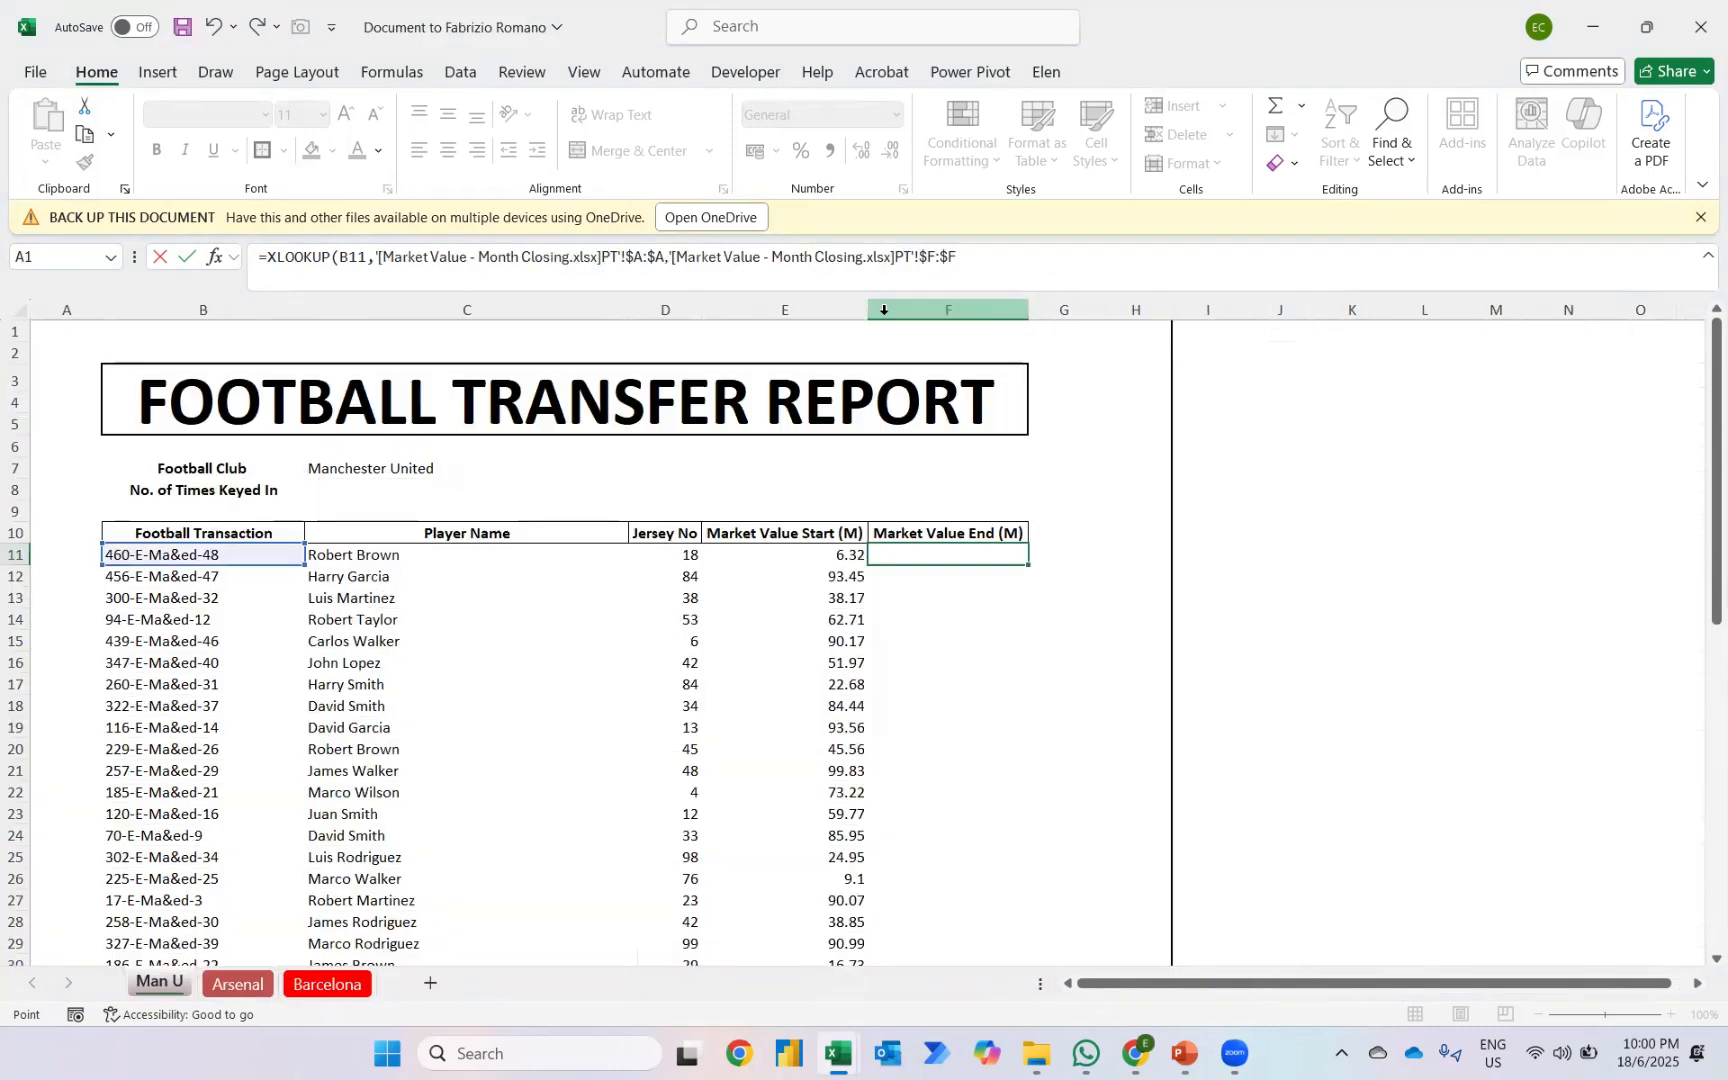
Step: Fill the Market Value End formula from F11 down to the last transaction row
key("Left")
key("Up")
key("Right")
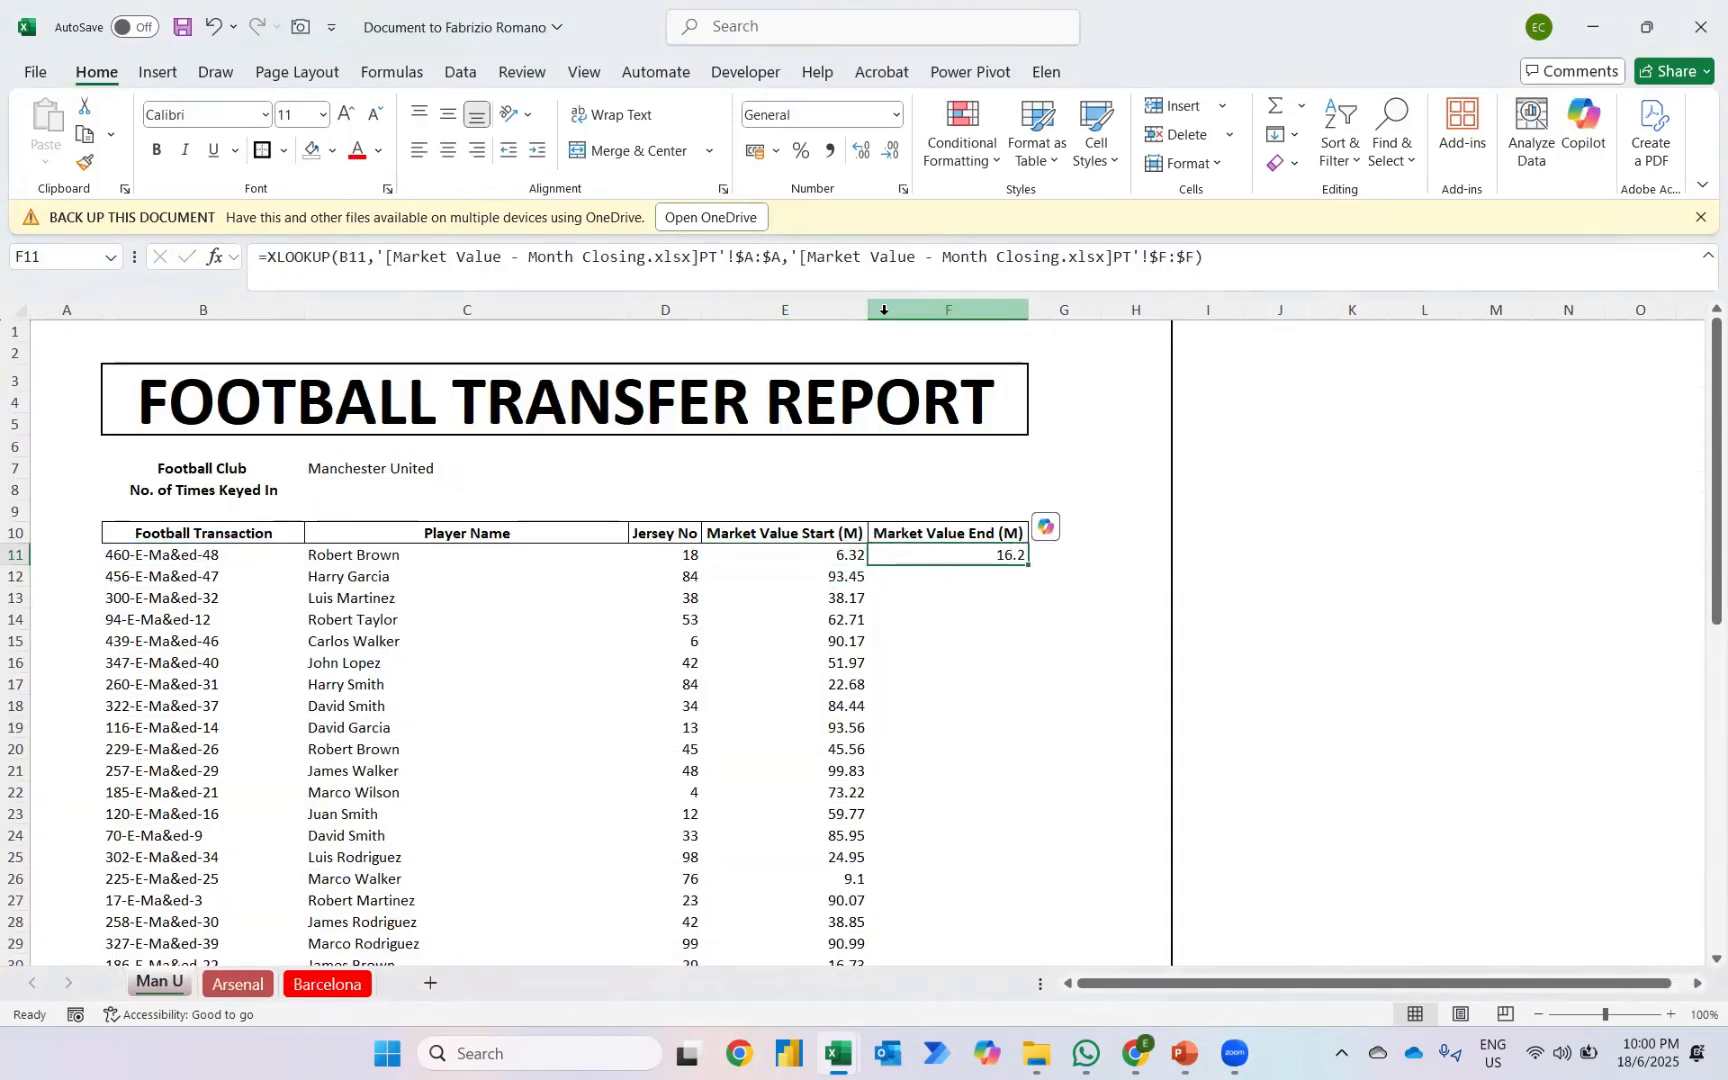
double_click(1028, 562)
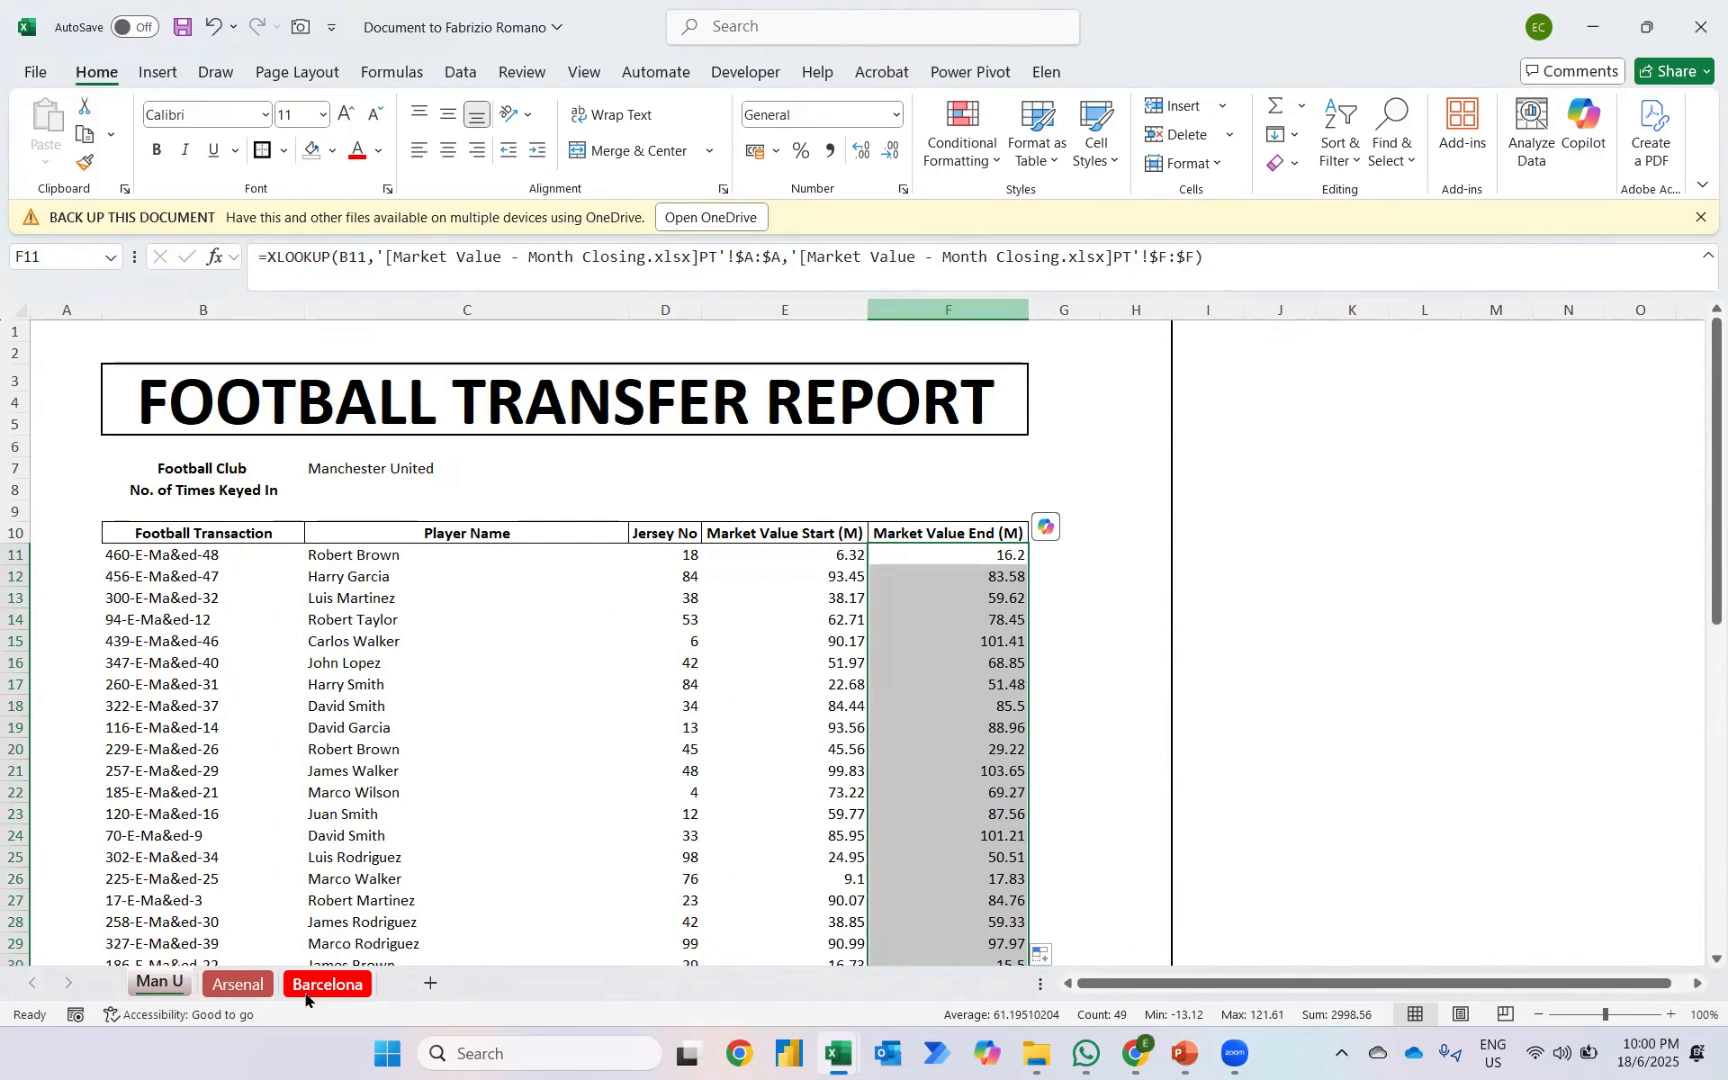
Step: Clear all the report data in B11:F59 below the Man U table headers and return to B11
key("Left")
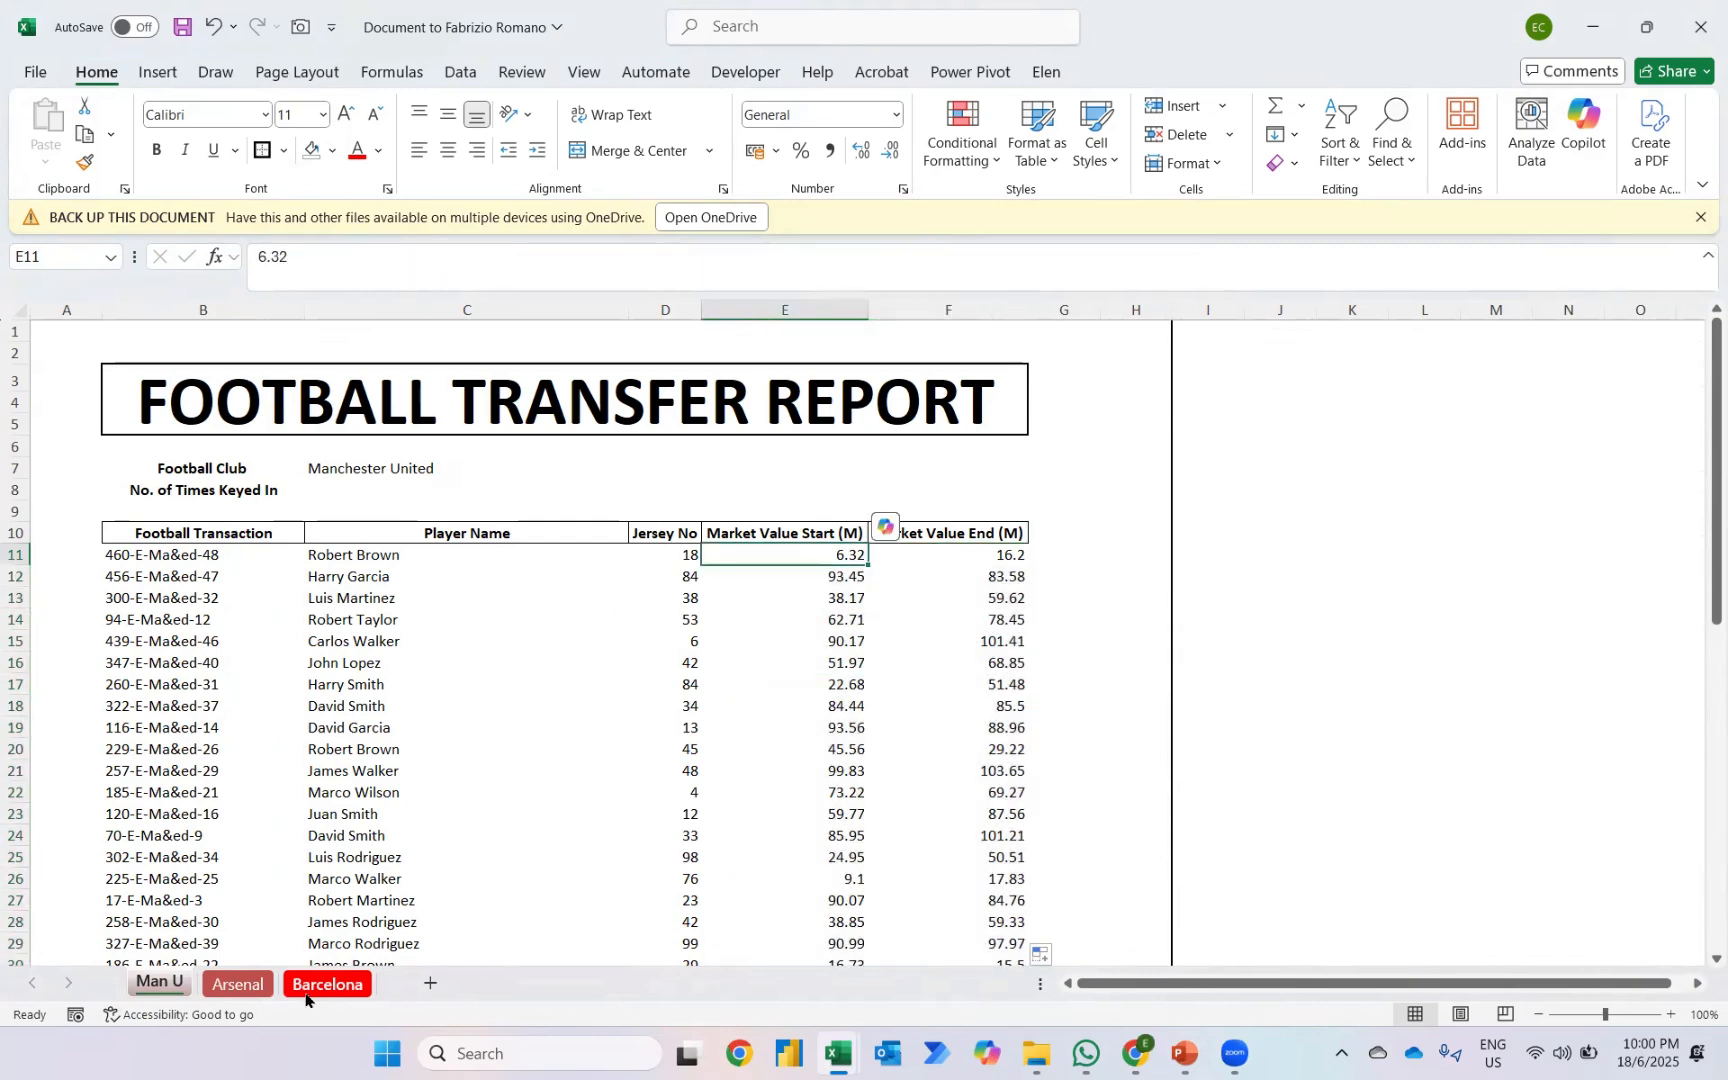
key("ctrl+Left")
key("ctrl+shift+Down")
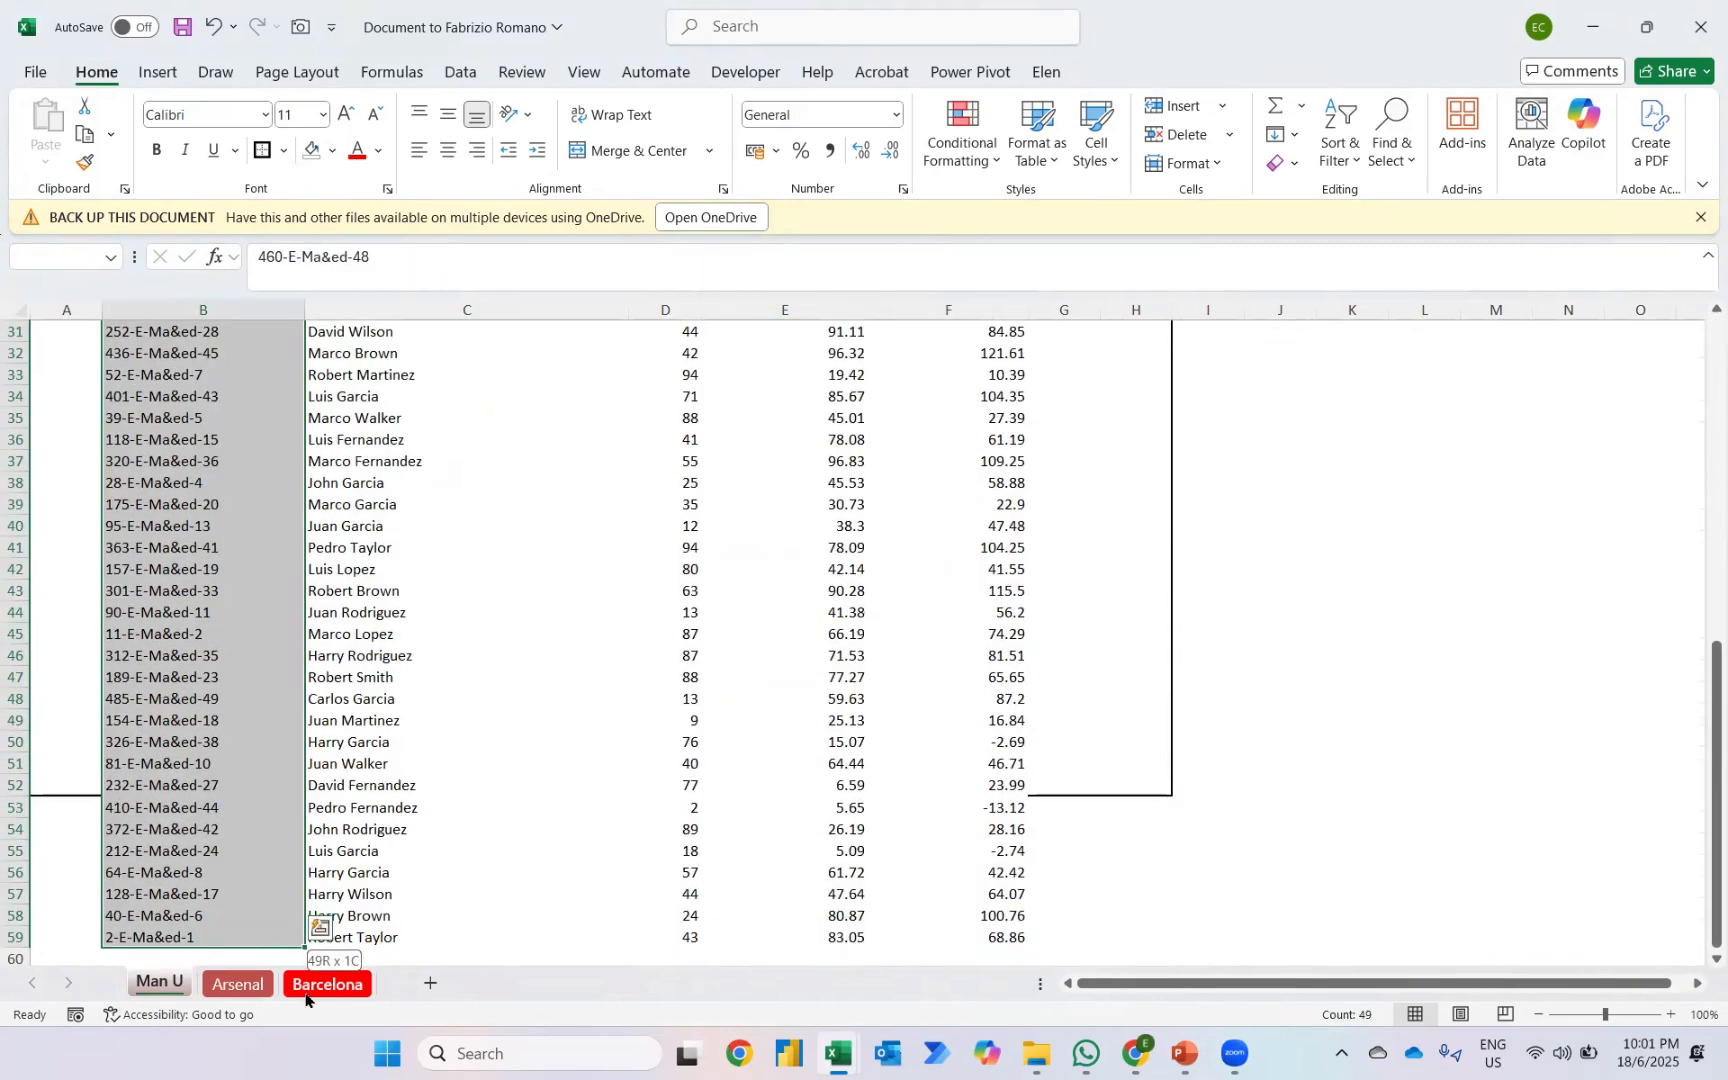
key("ctrl+shift+Right")
key("Delete")
key("ctrl+Up")
key("Down")
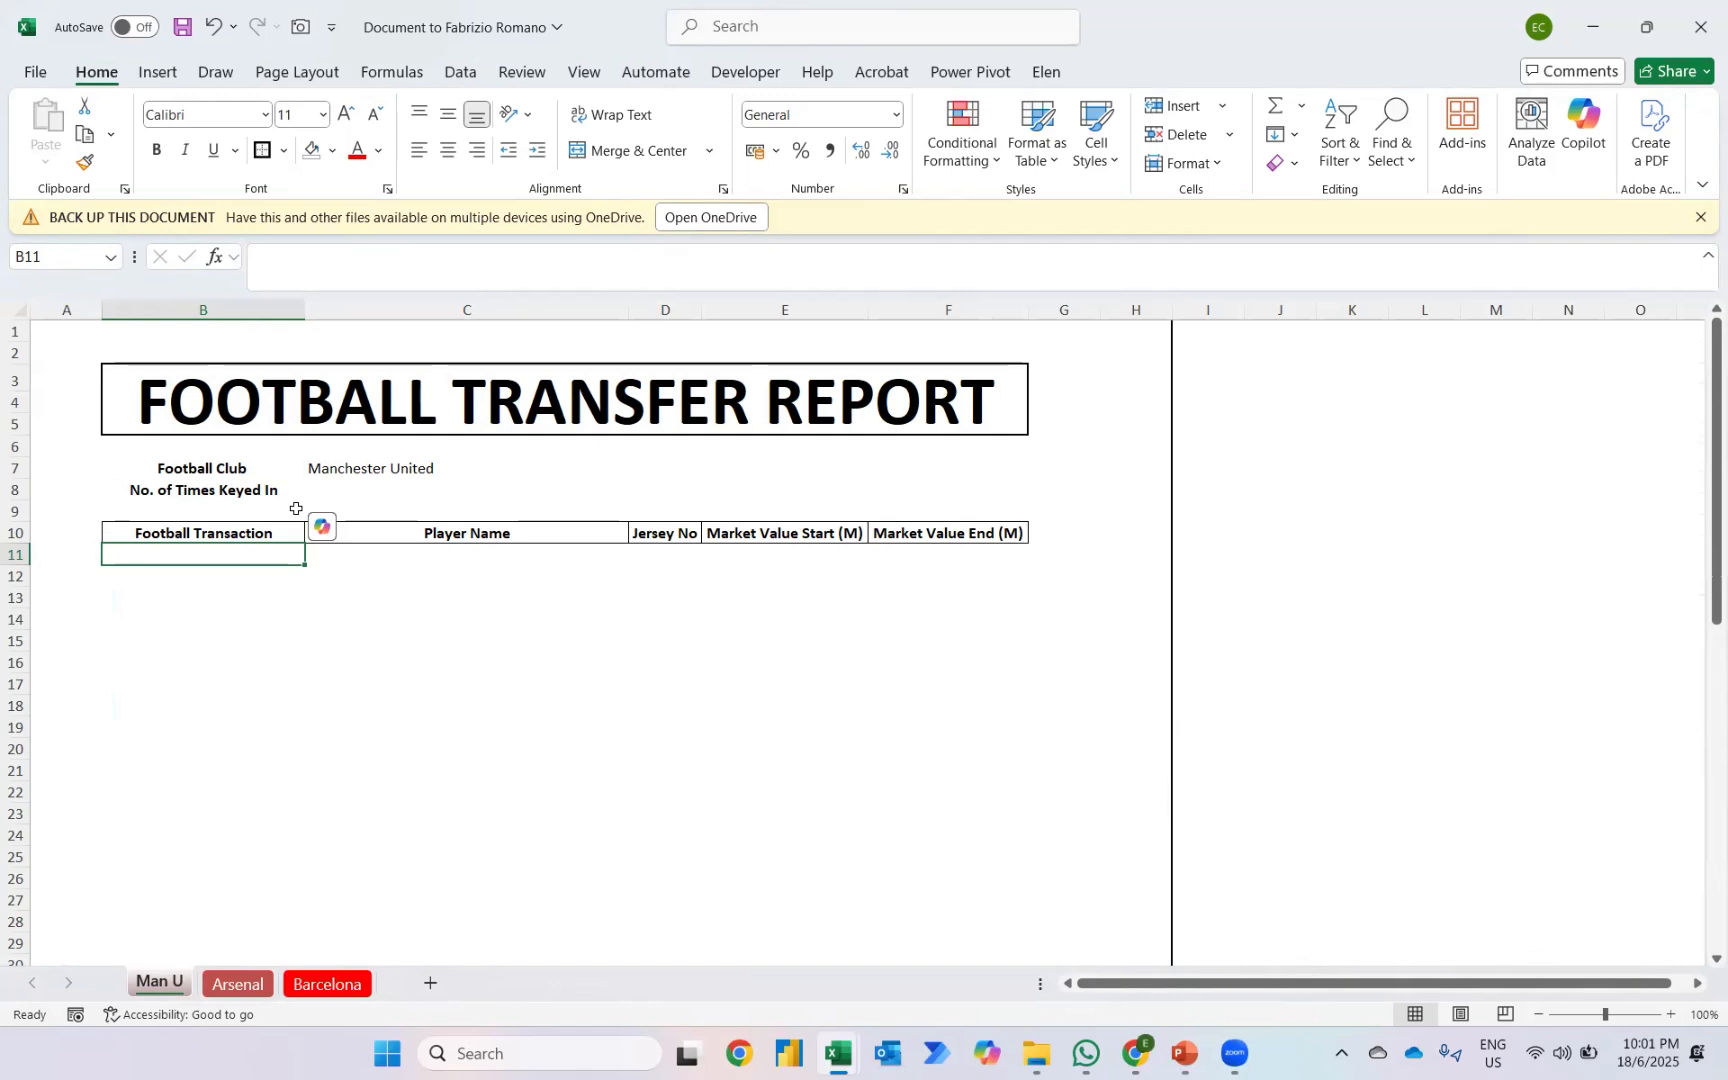
Step: Get data from the Market Value - Month Opening workbook and open its PT sheet in the Power Query Editor for transformation
left_click(460, 74)
left_click(40, 160)
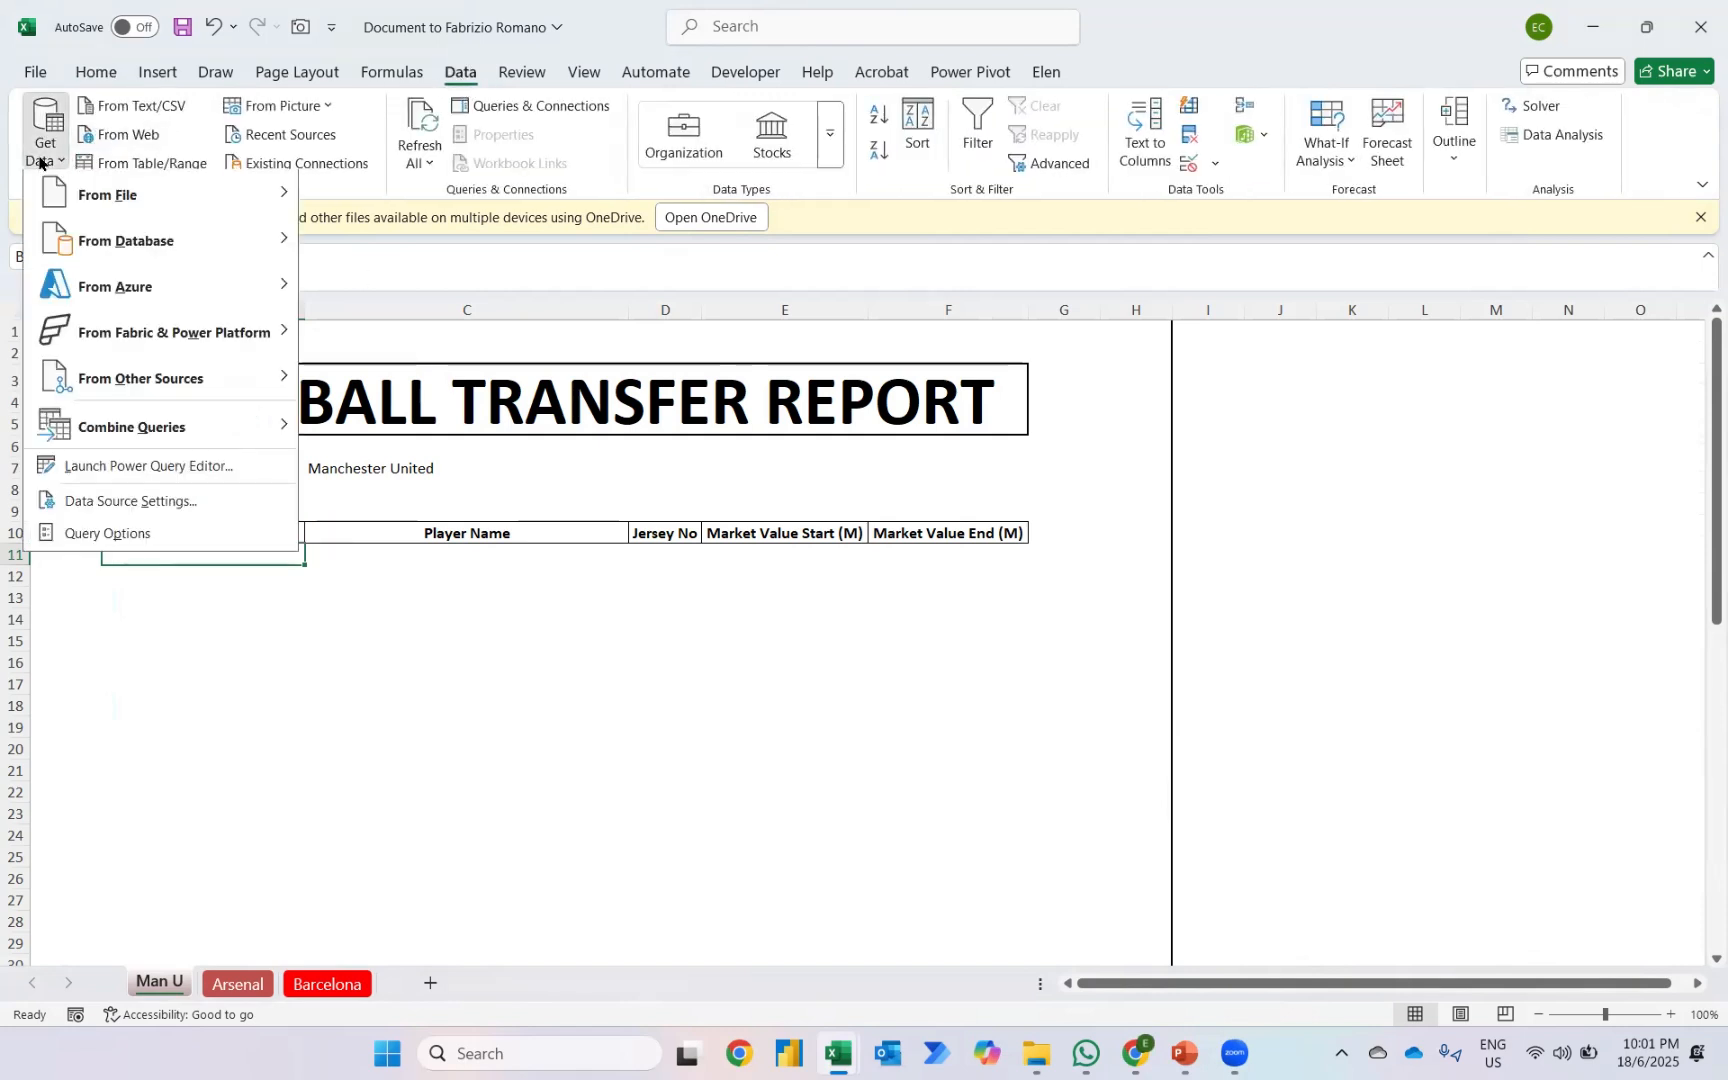
mouse_move(118, 194)
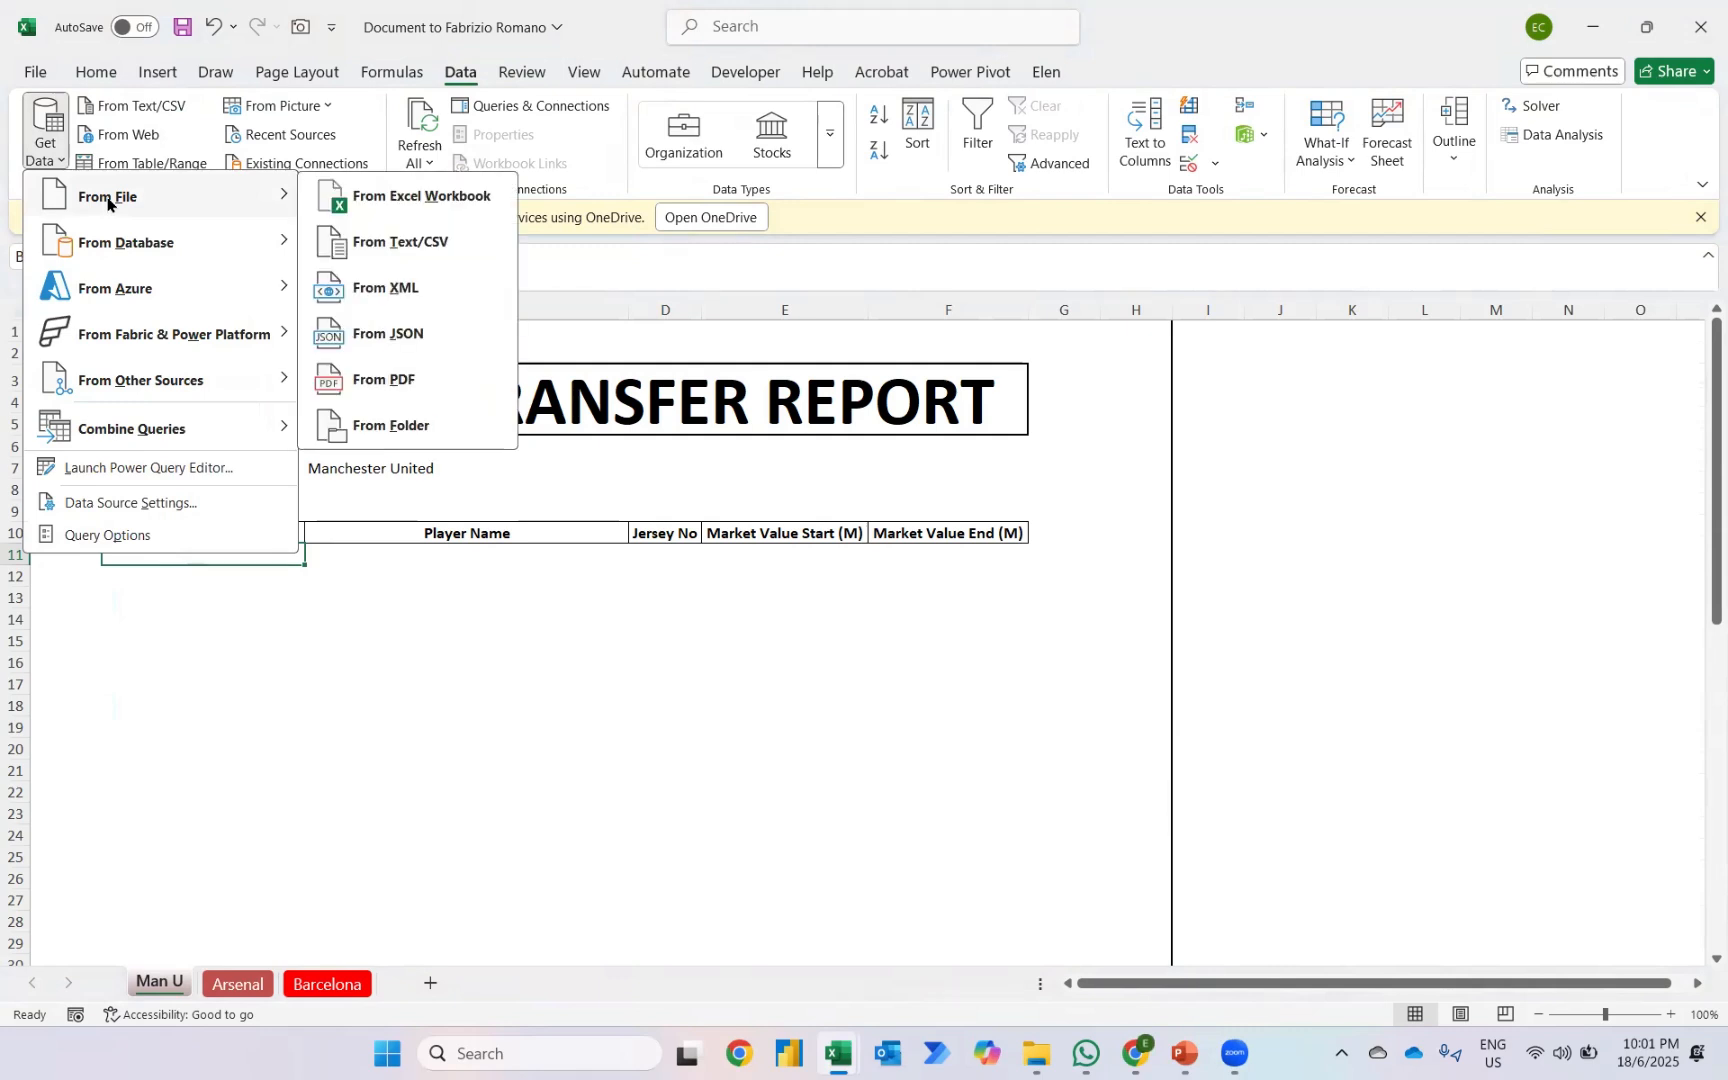
left_click(388, 200)
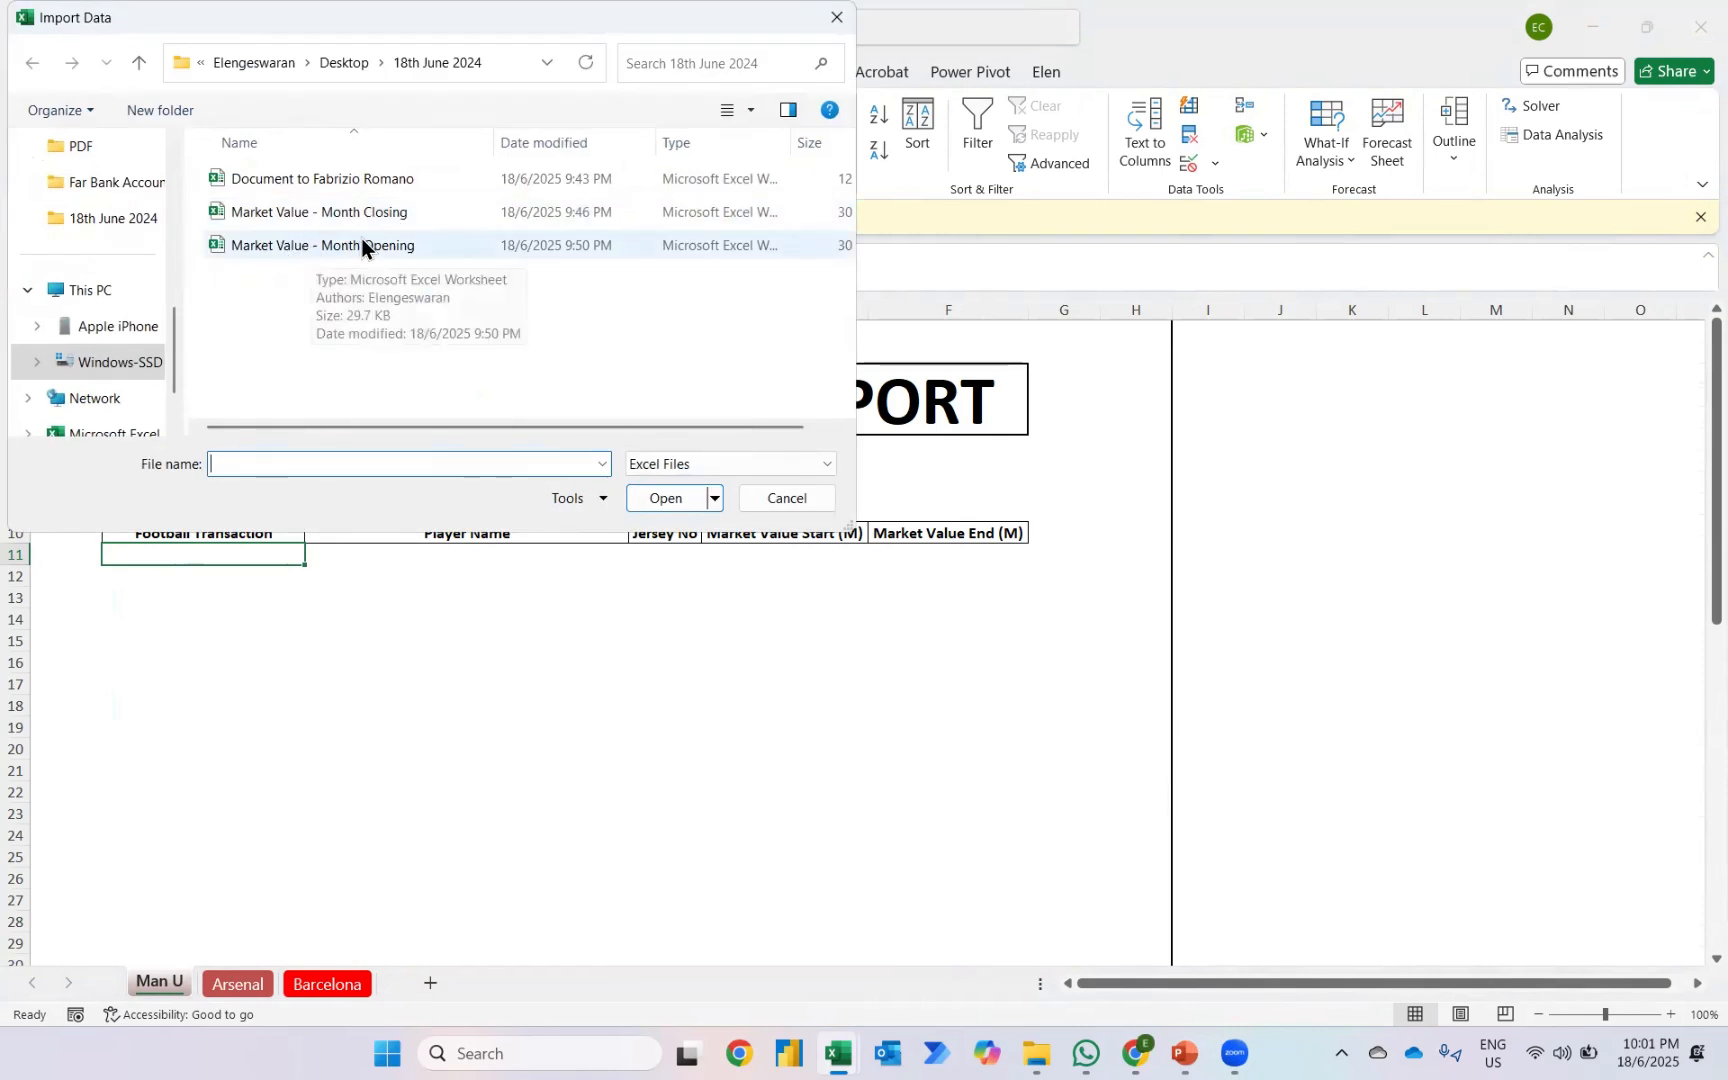
left_click(362, 245)
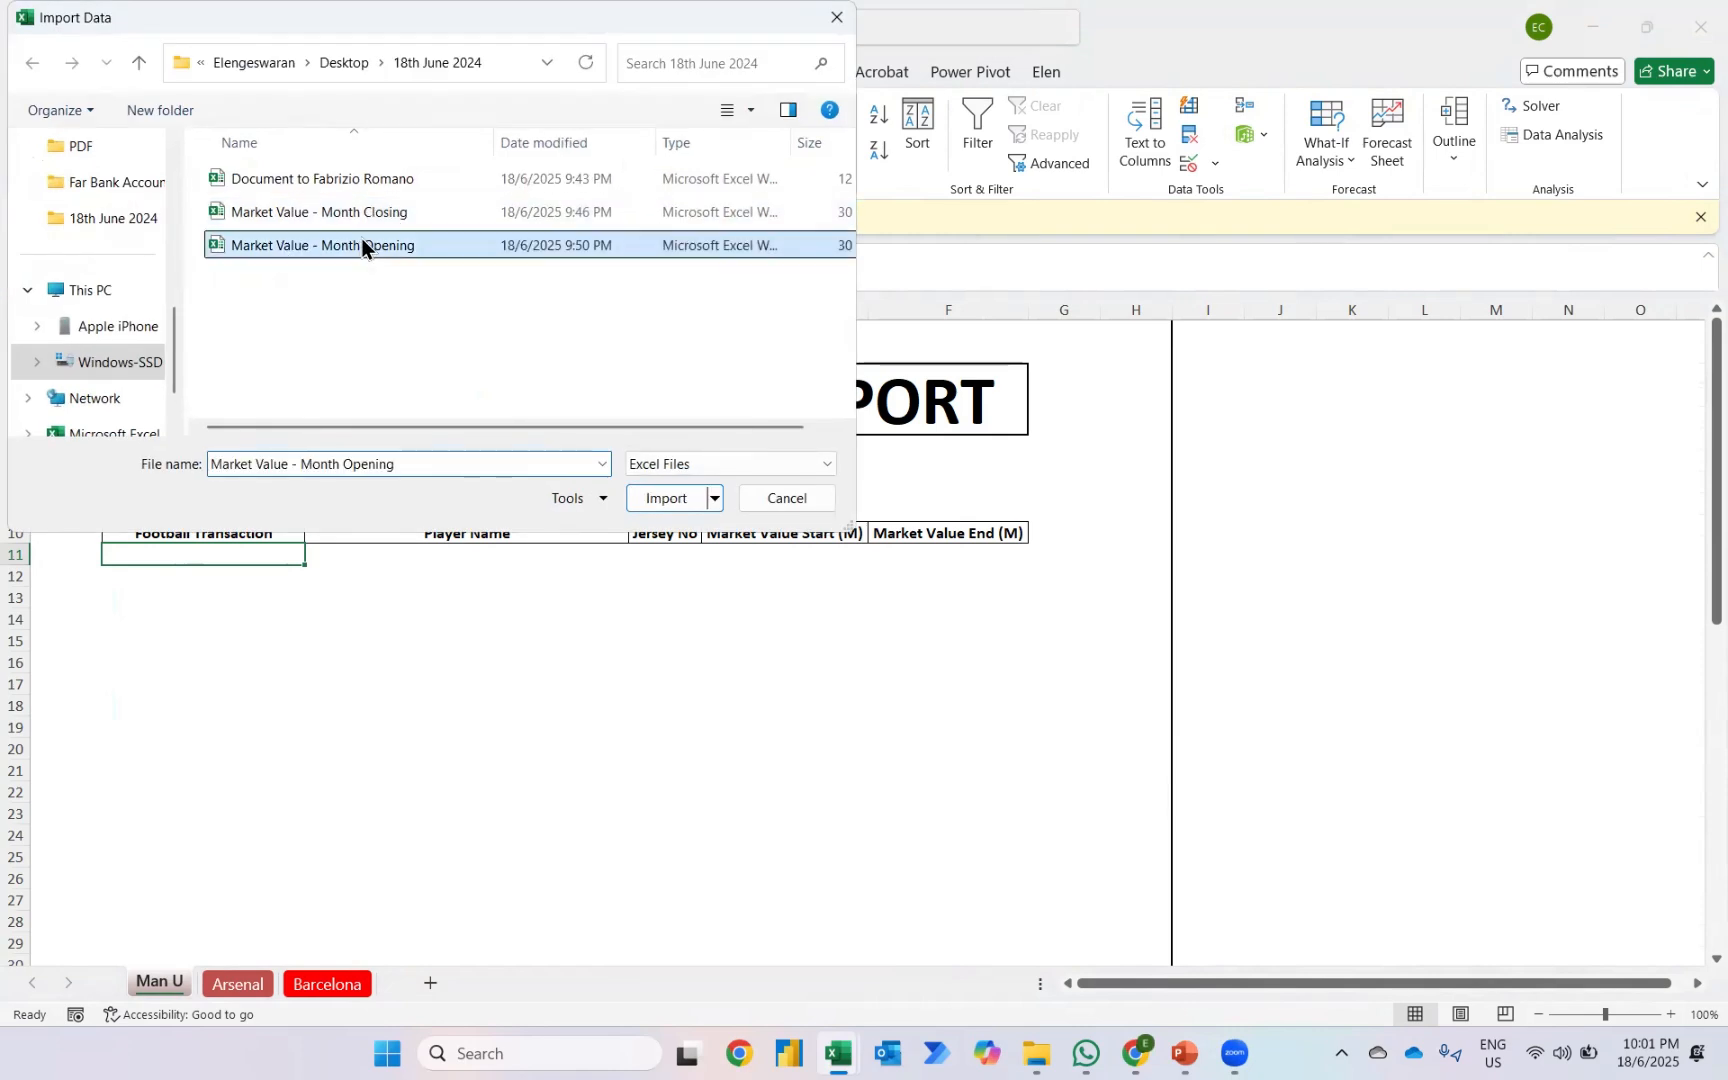
left_click(644, 495)
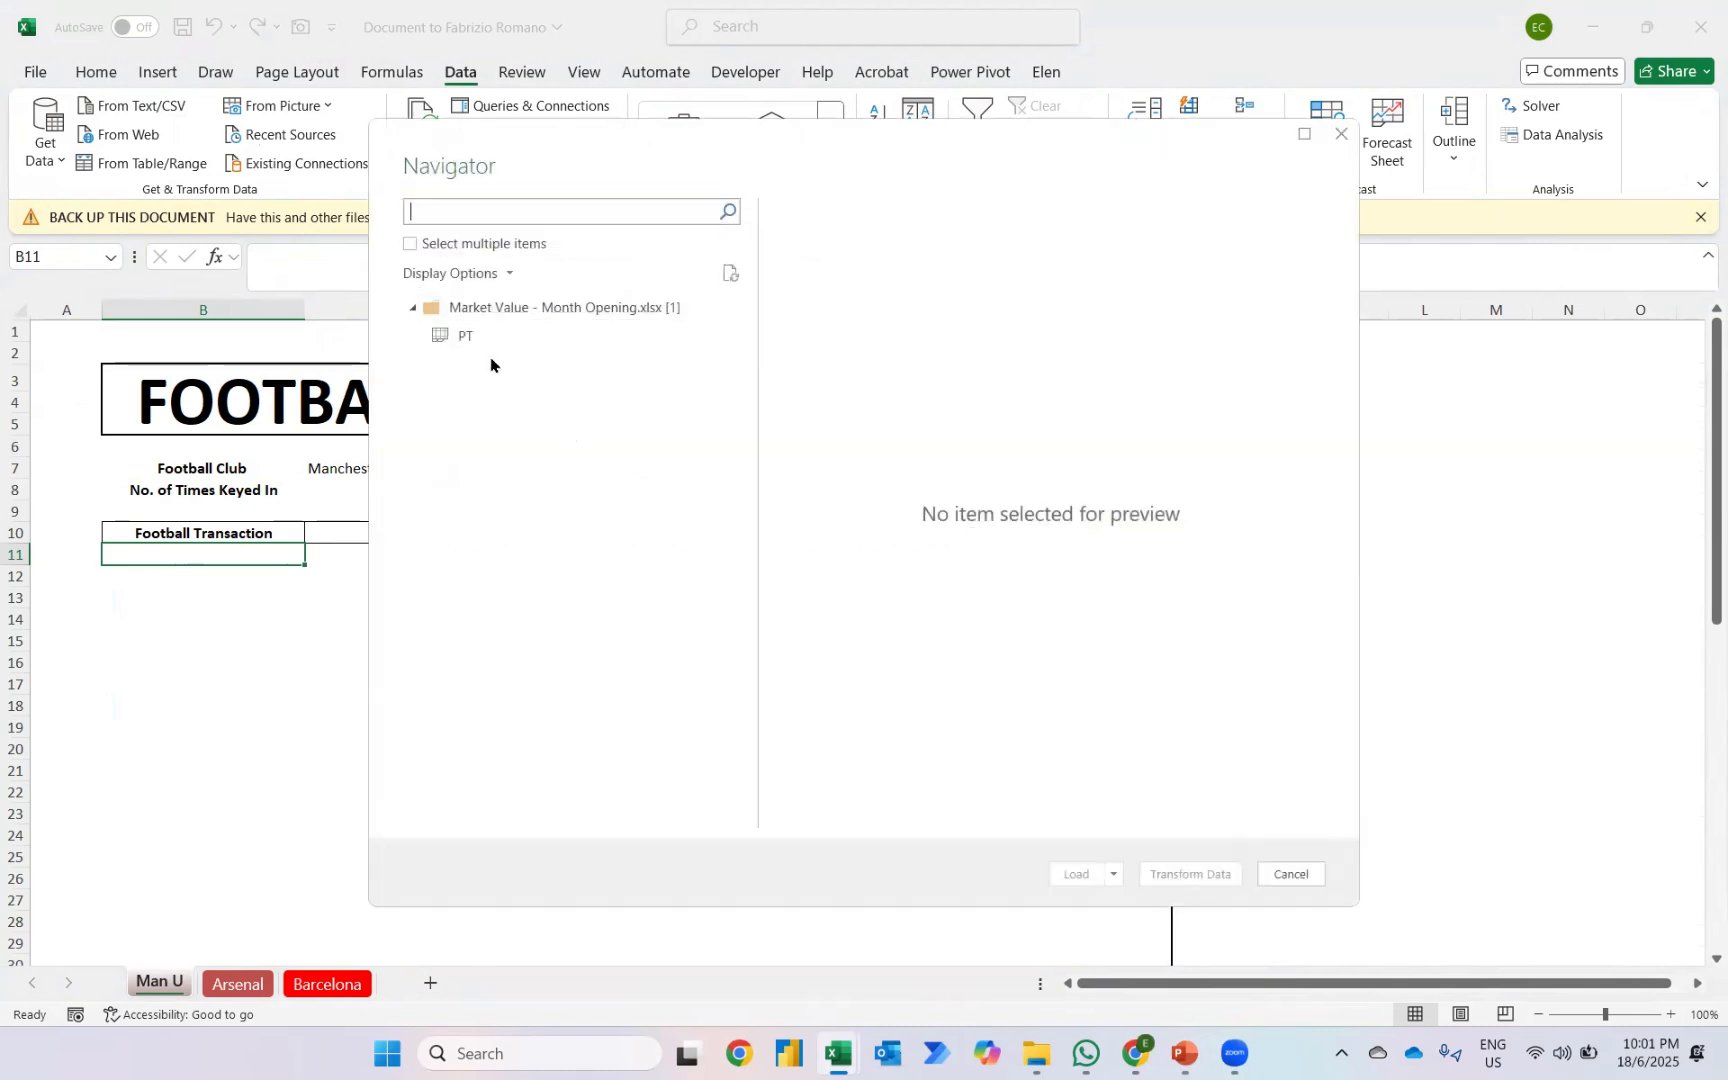
left_click(459, 337)
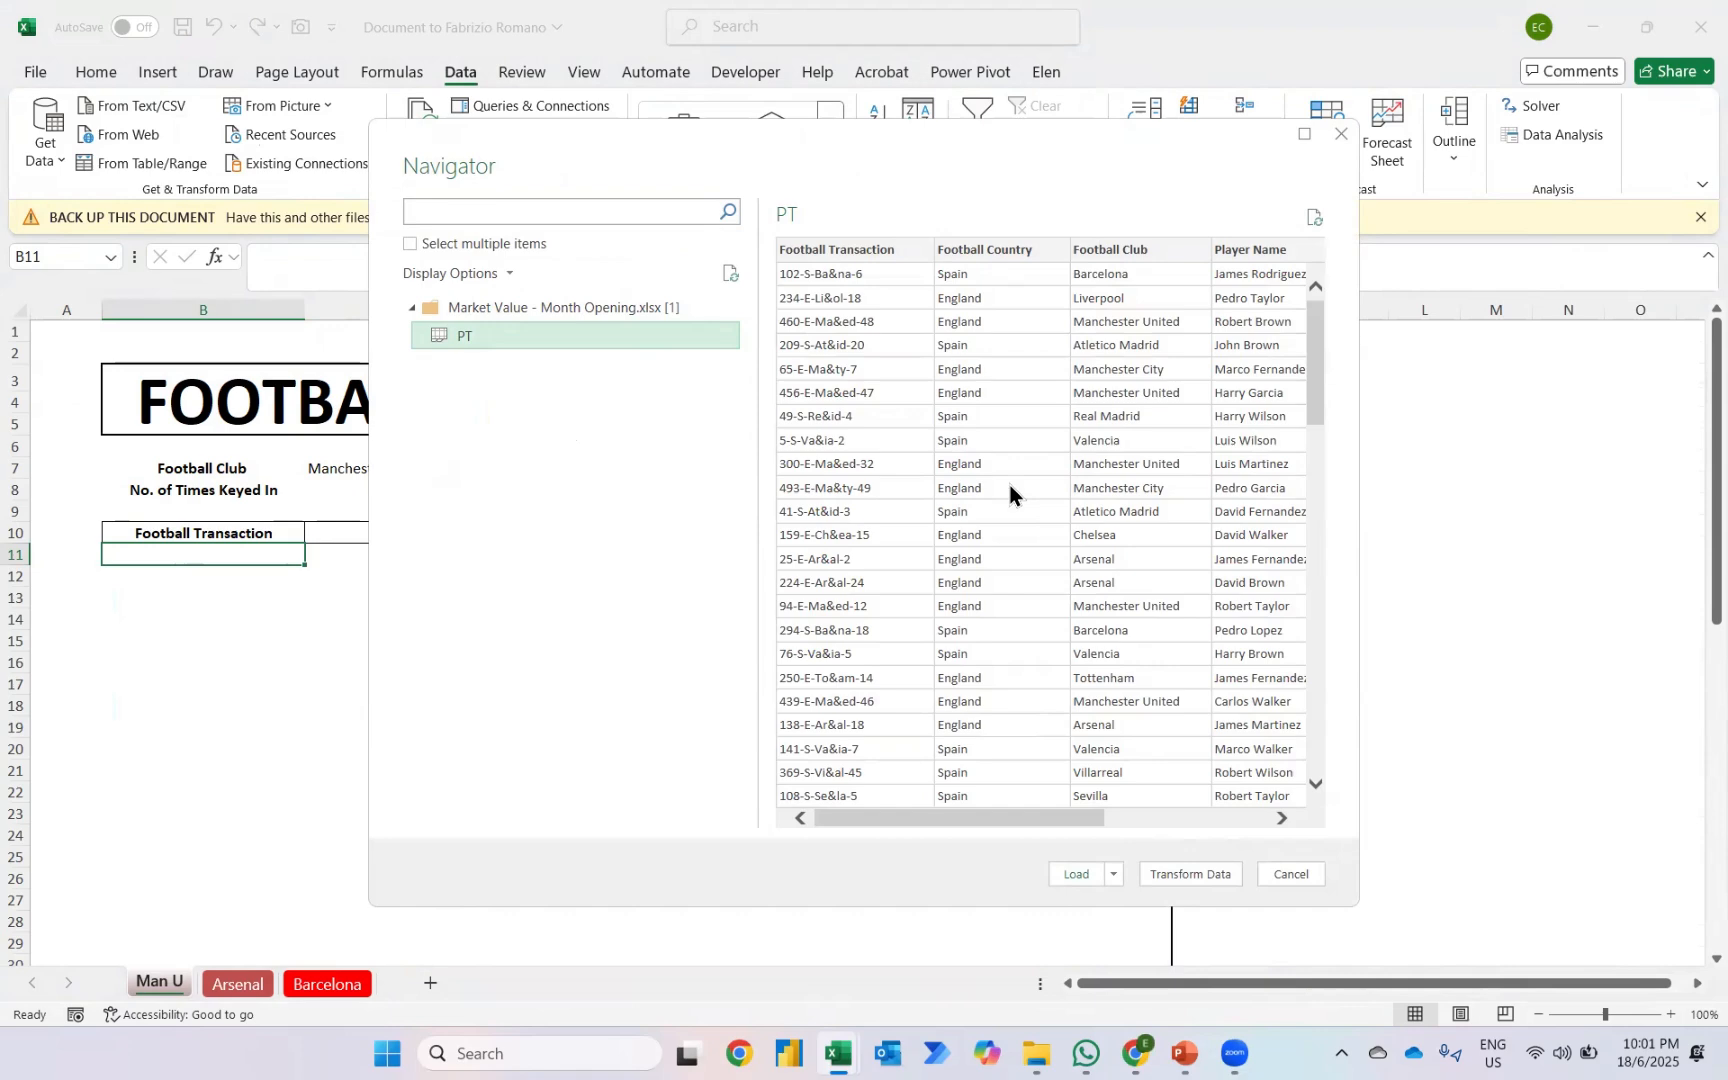
left_click_drag(697, 146, 1109, 290)
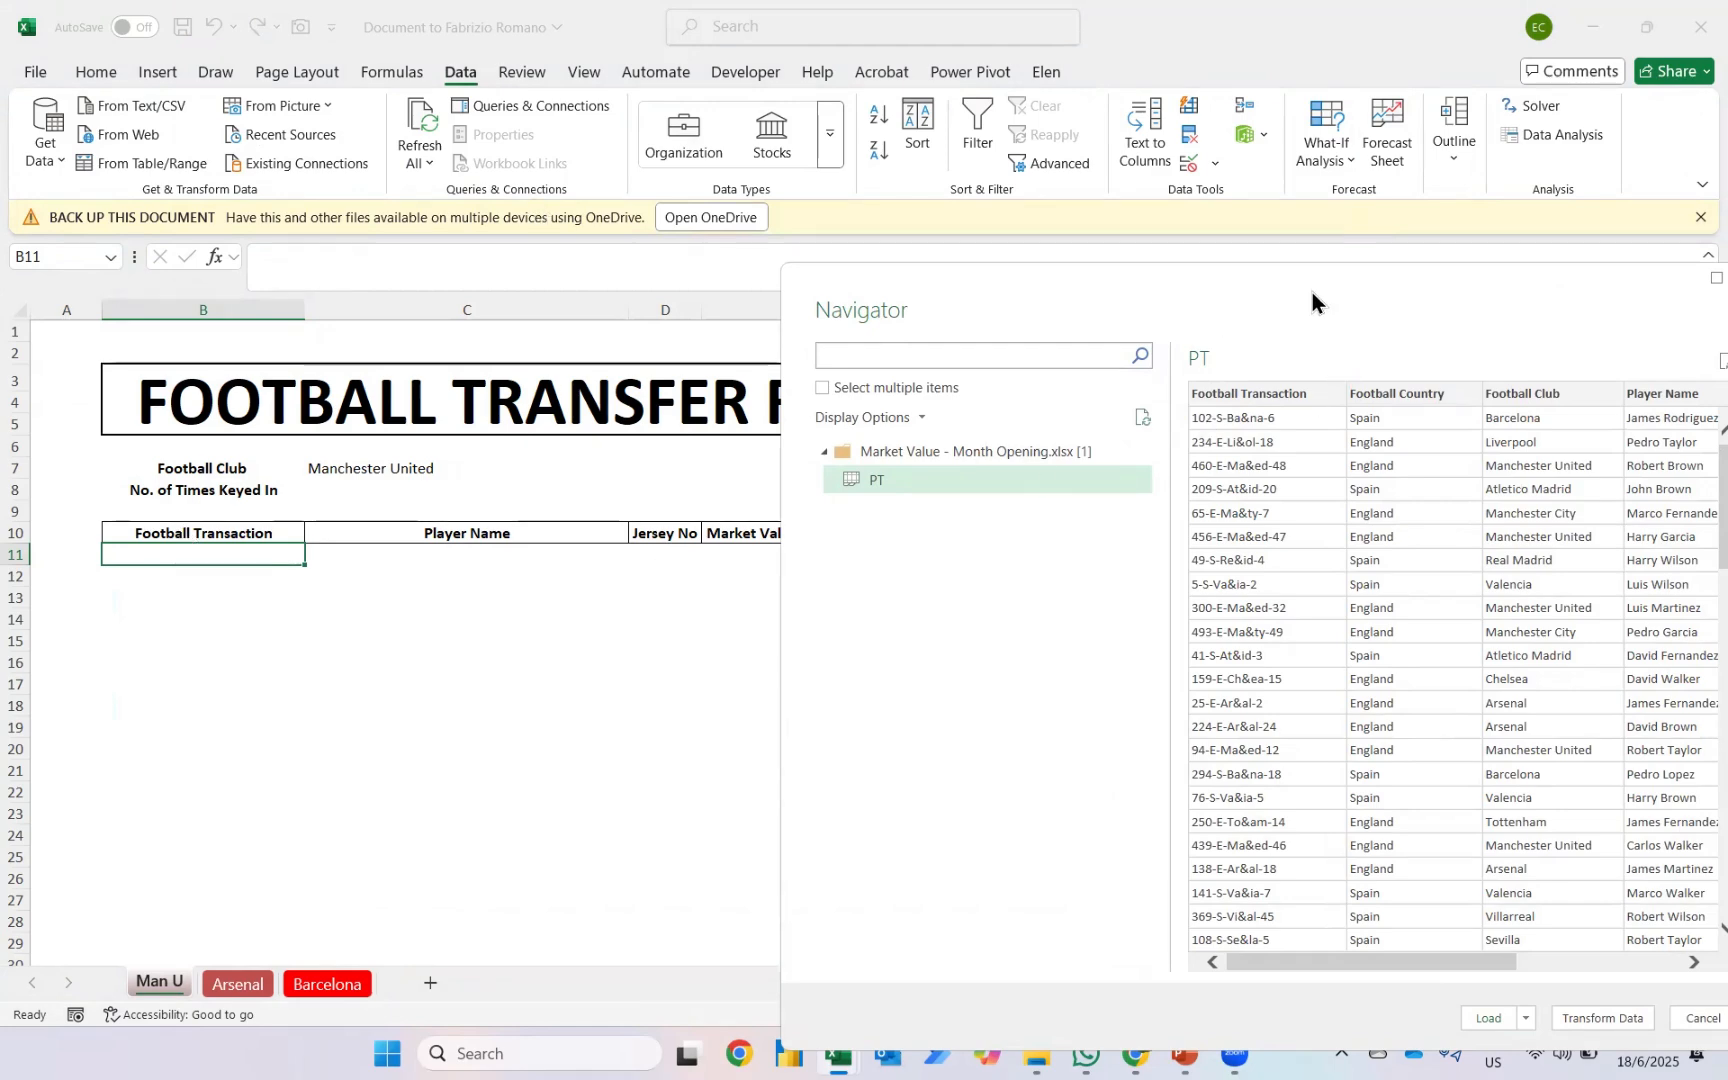
left_click(1418, 880)
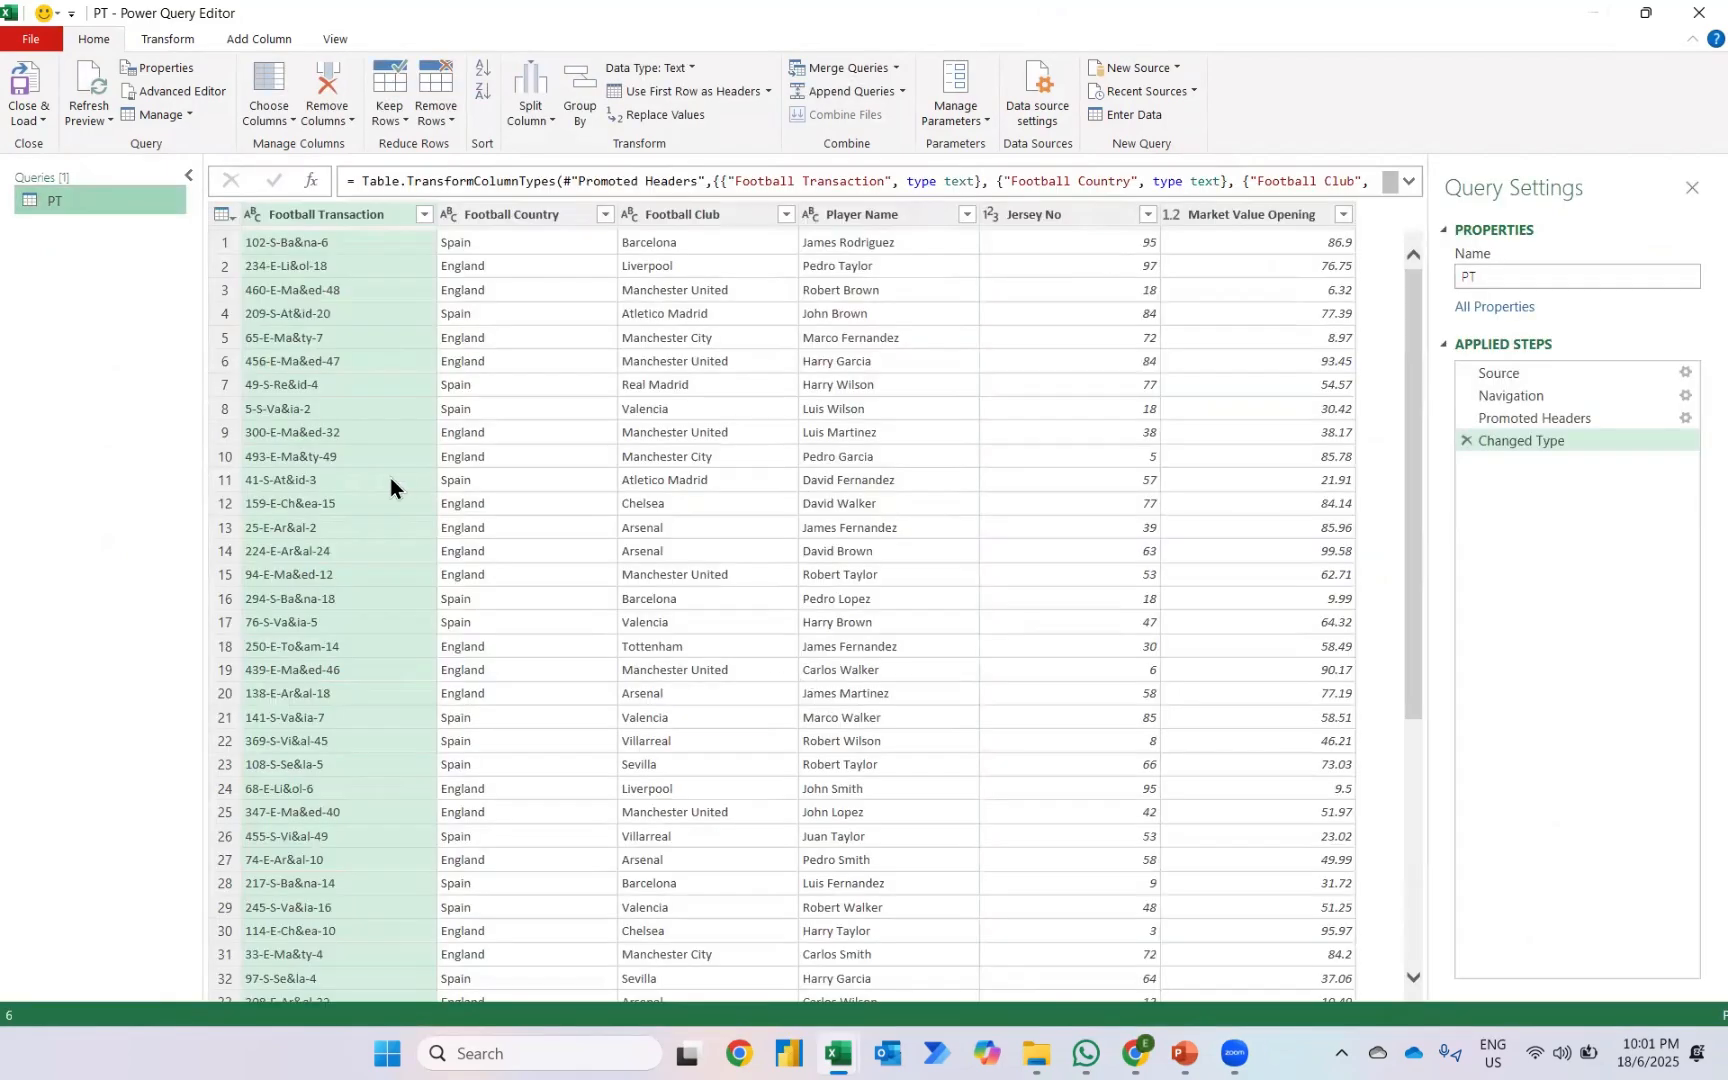
Step: Filter the Football Club column of the PT query to show only Manchester United
left_click(702, 285)
key("alt+Down")
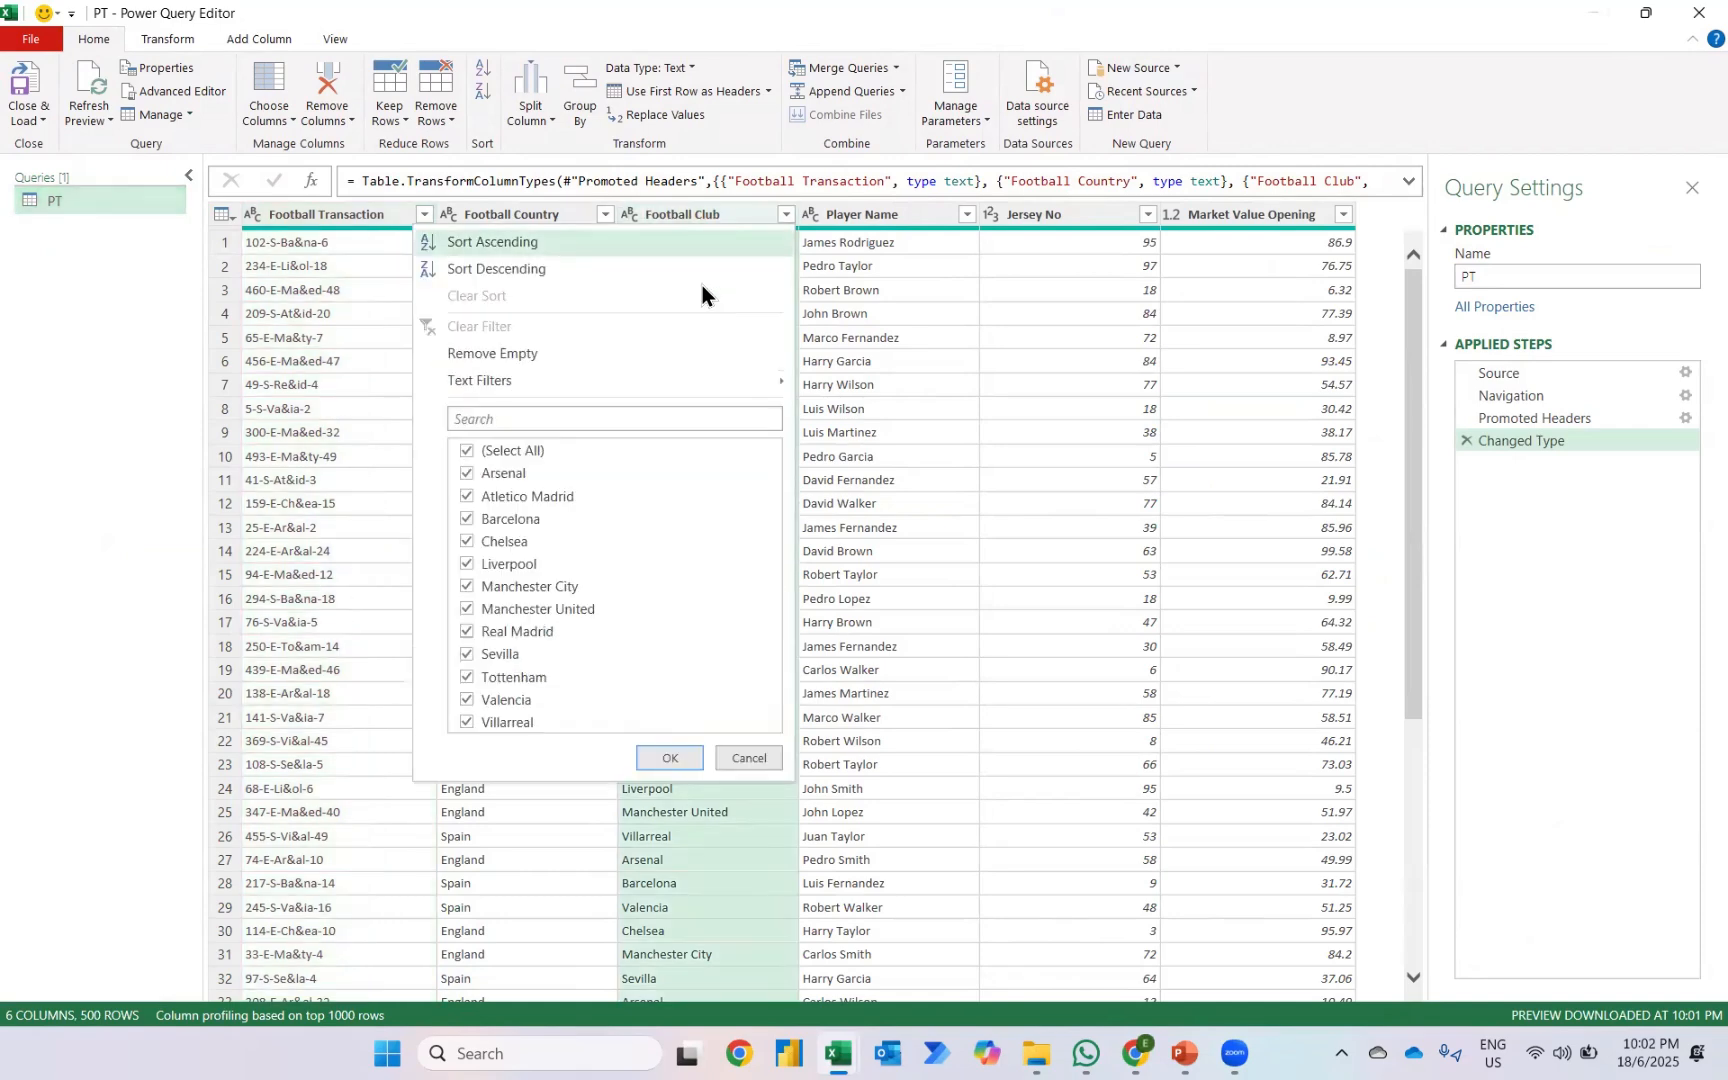
left_click(491, 449)
left_click(468, 609)
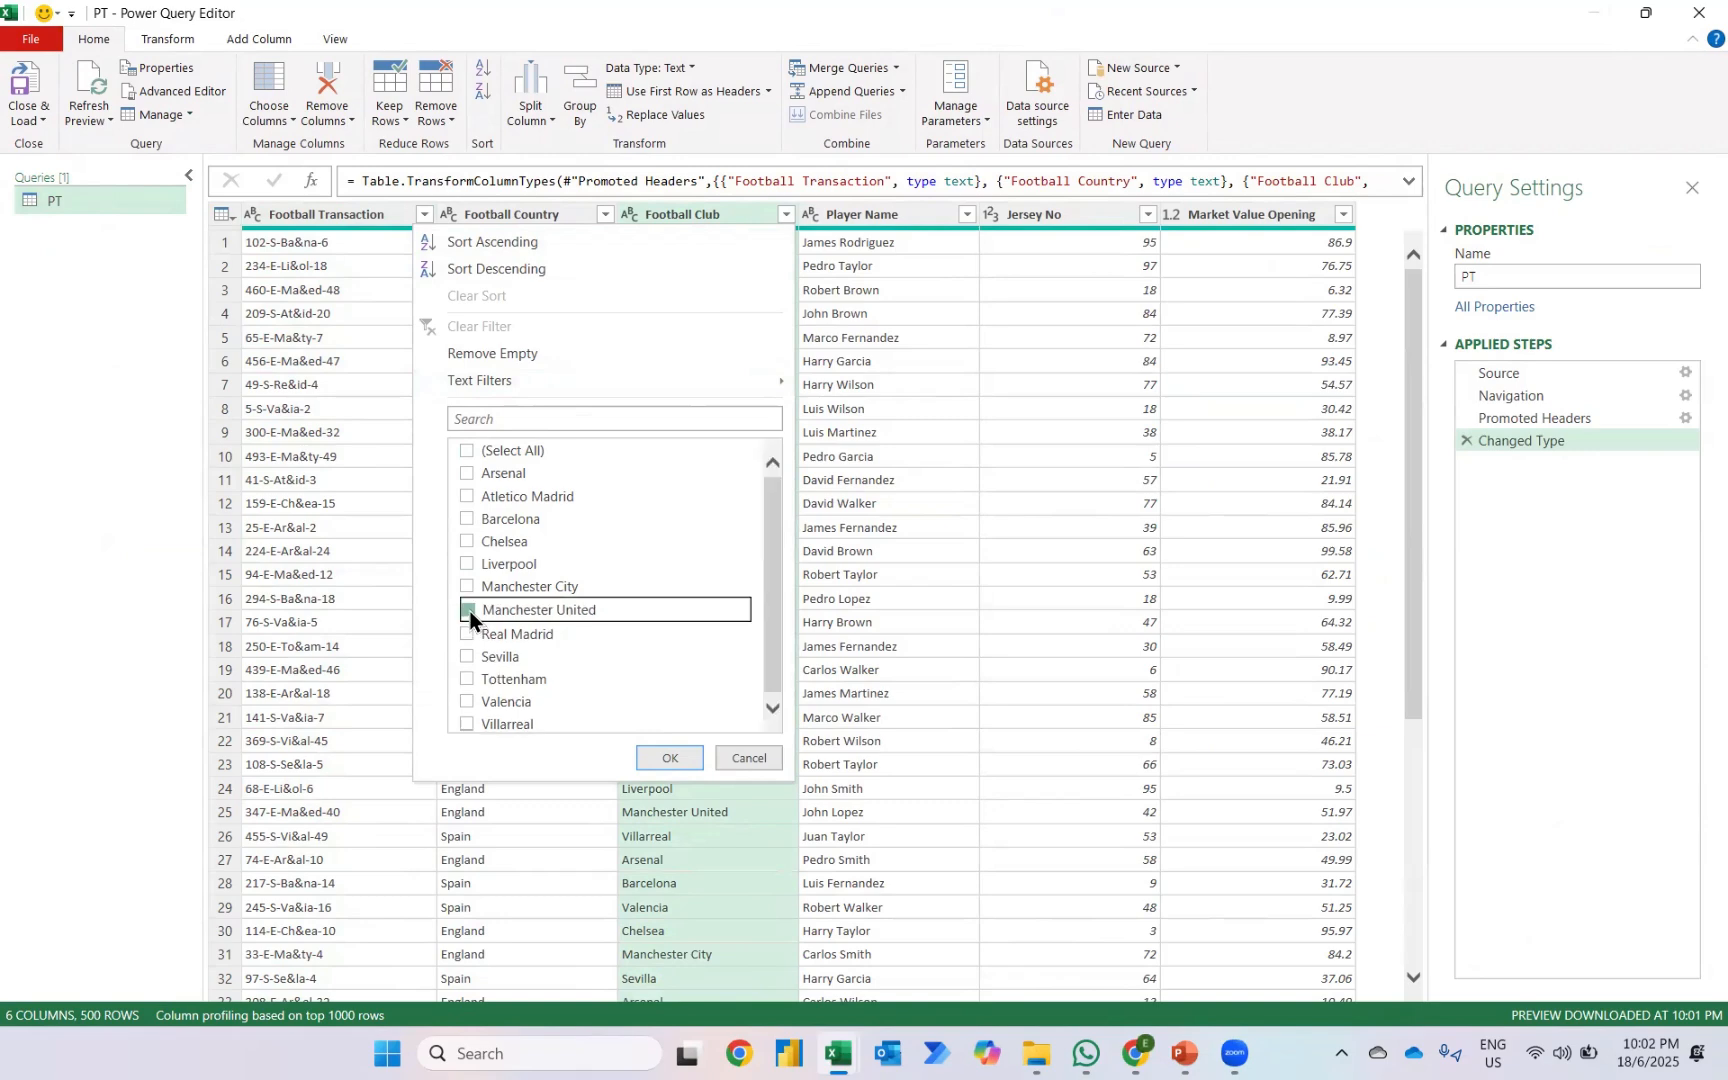
left_click(667, 762)
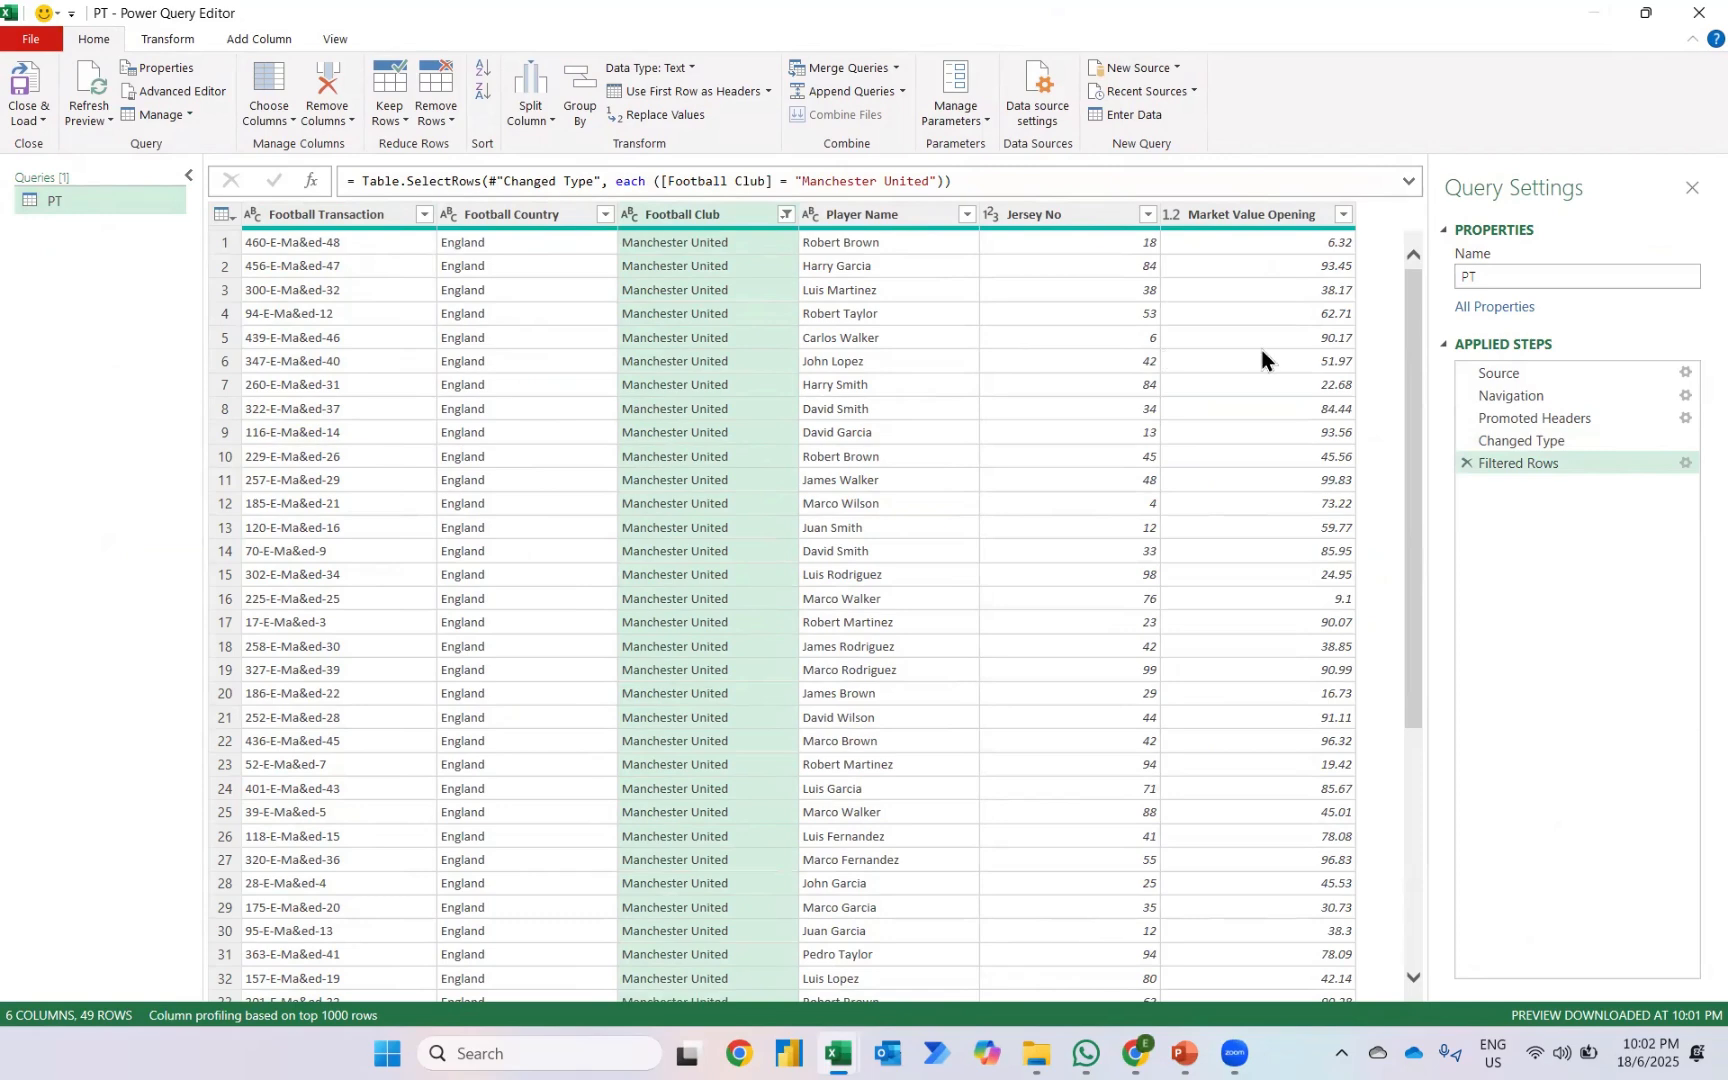
Step: Remove the Football Country and Football Club columns, and load the query into the workbook as a table
left_click(517, 222)
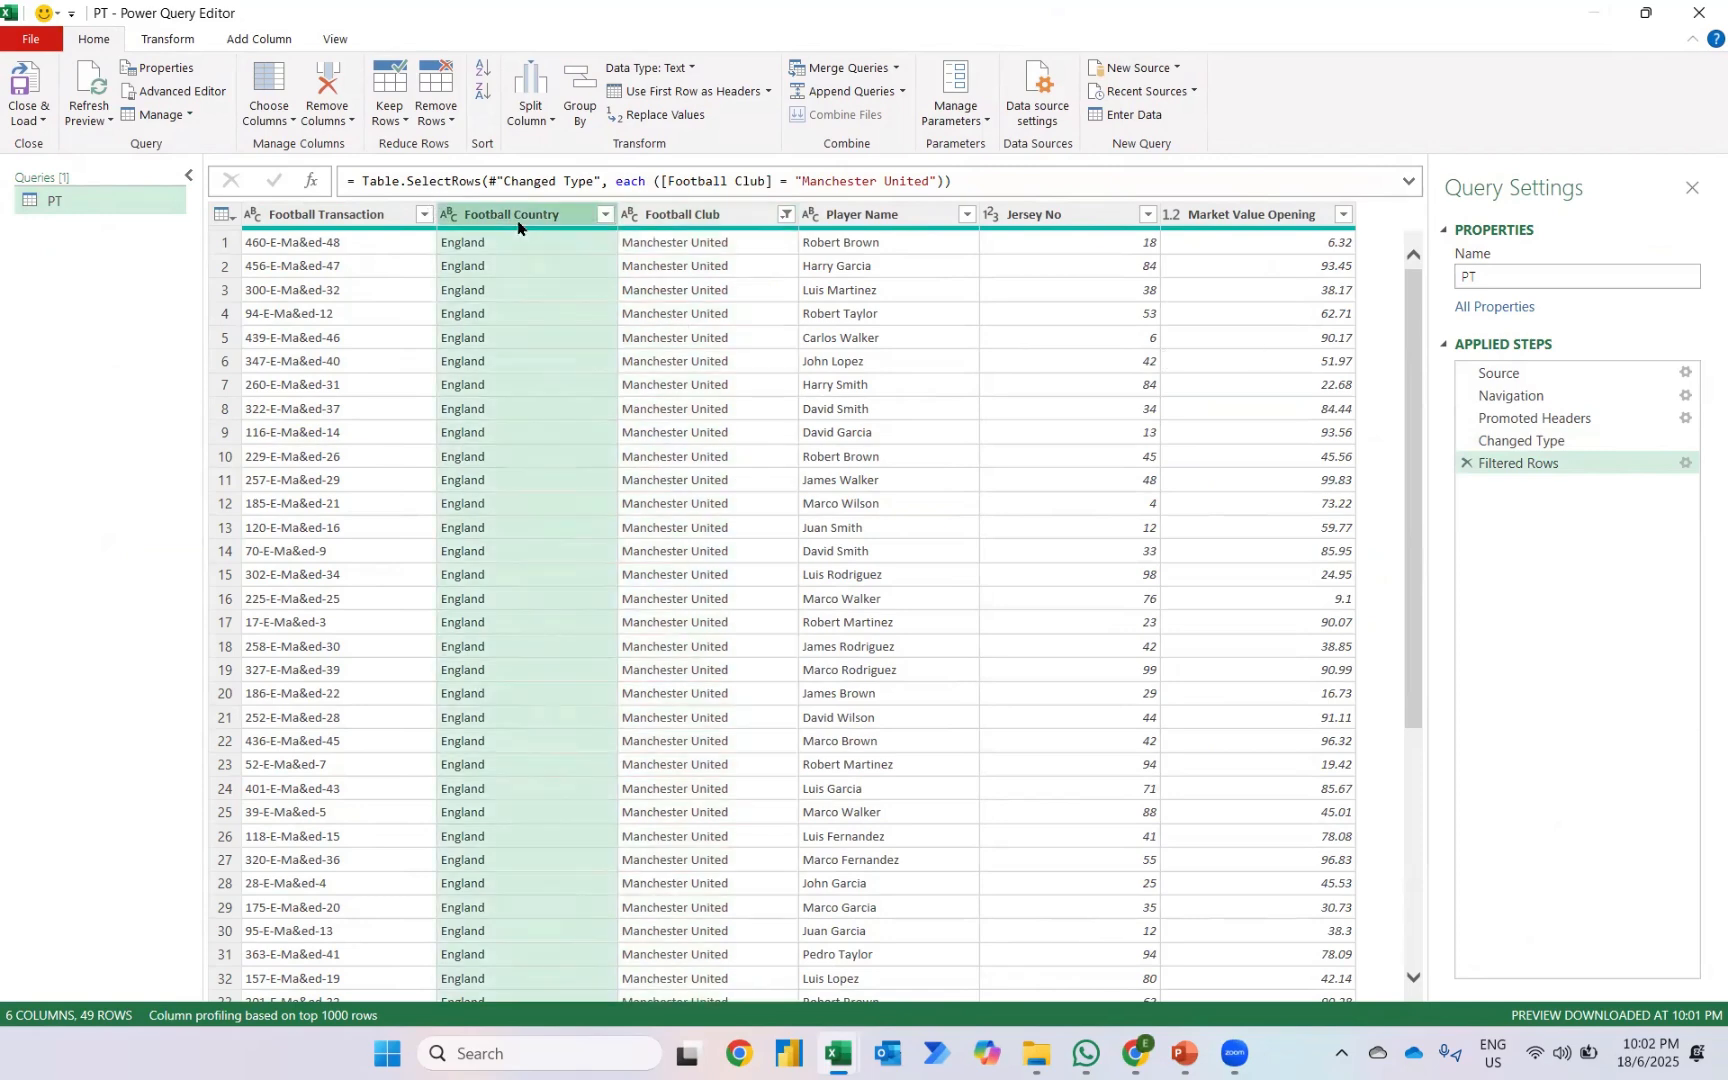
key("shift+Right")
key("Delete")
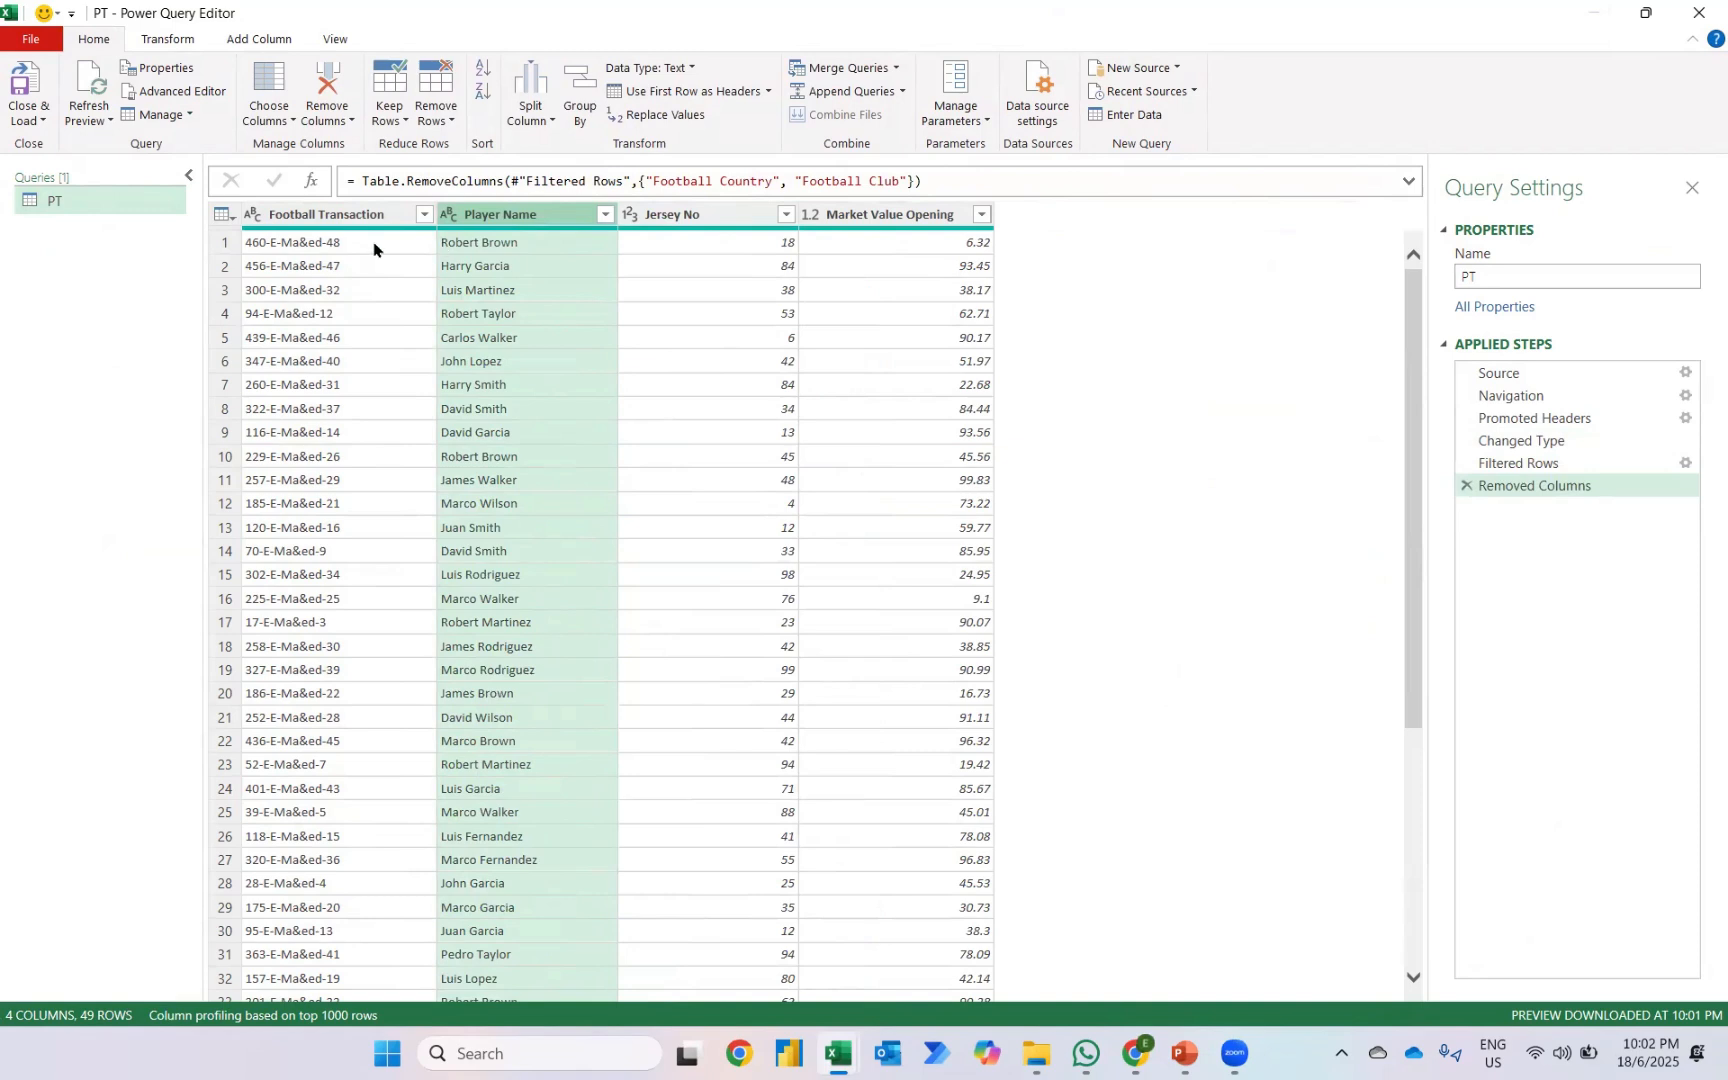
left_click(30, 80)
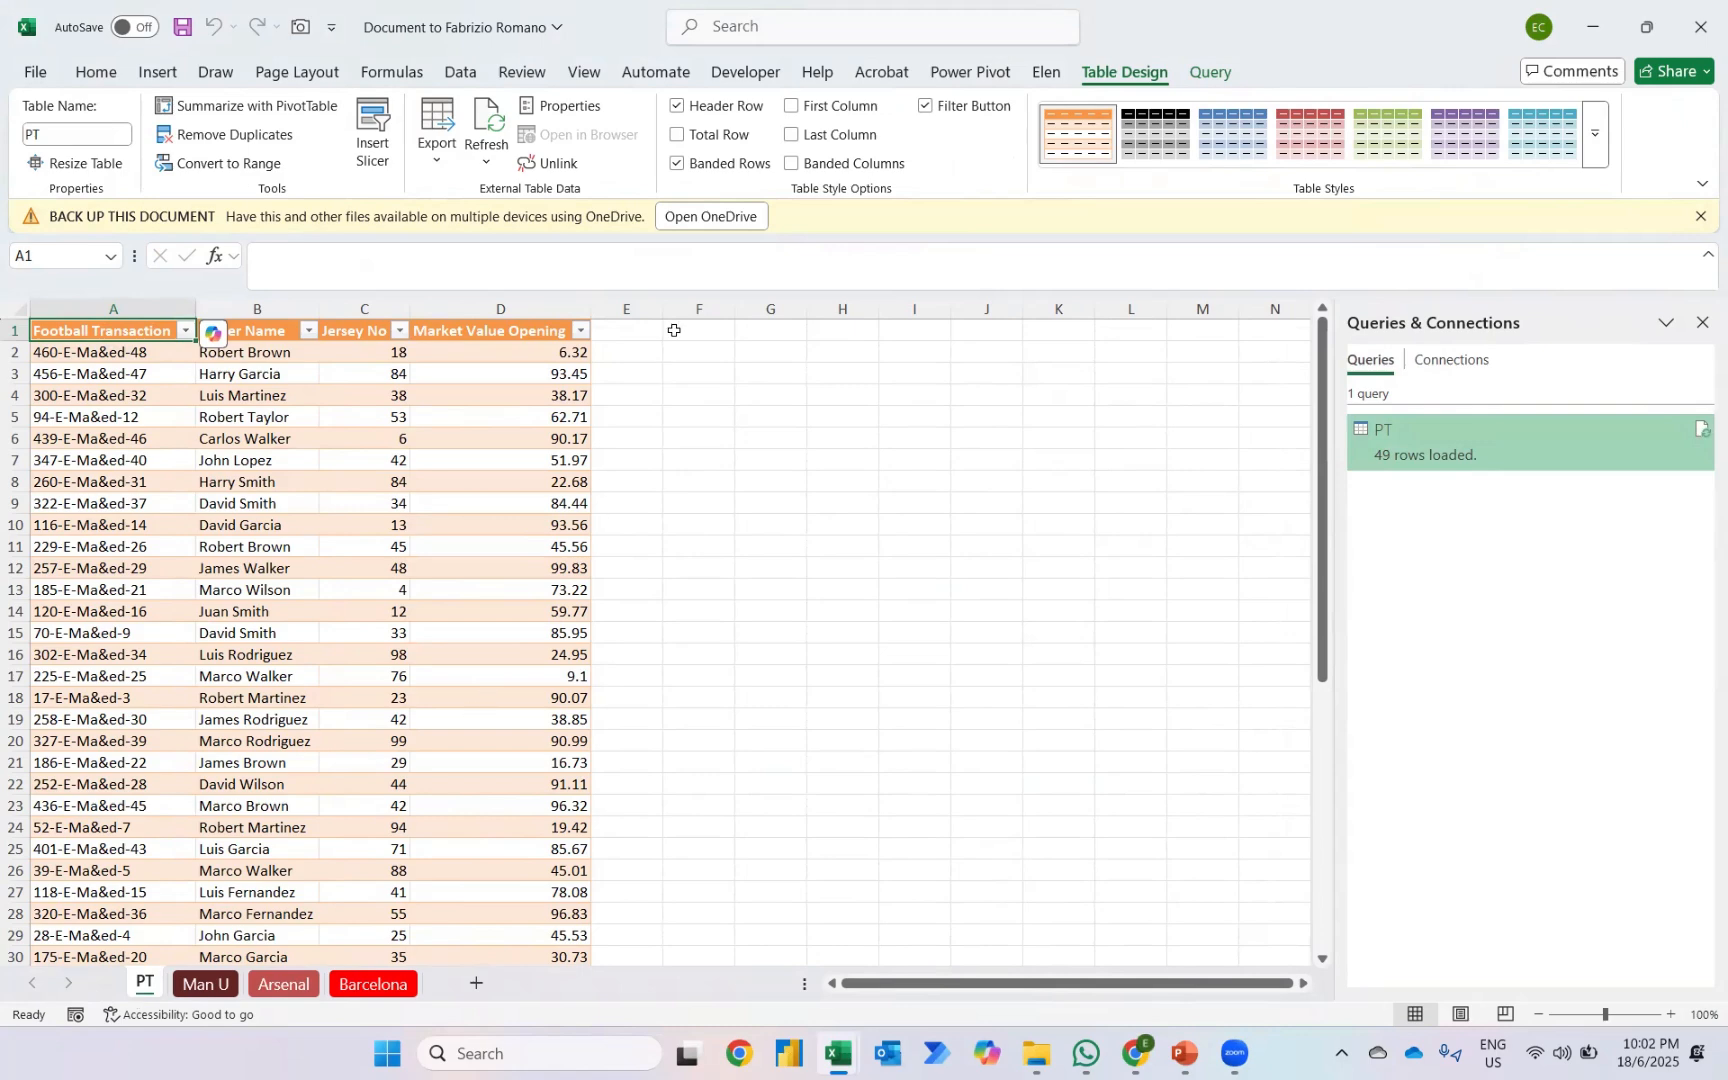
Step: Open the Visual Basic editor and insert a new code module in the transfer report workbook's project
left_click(745, 72)
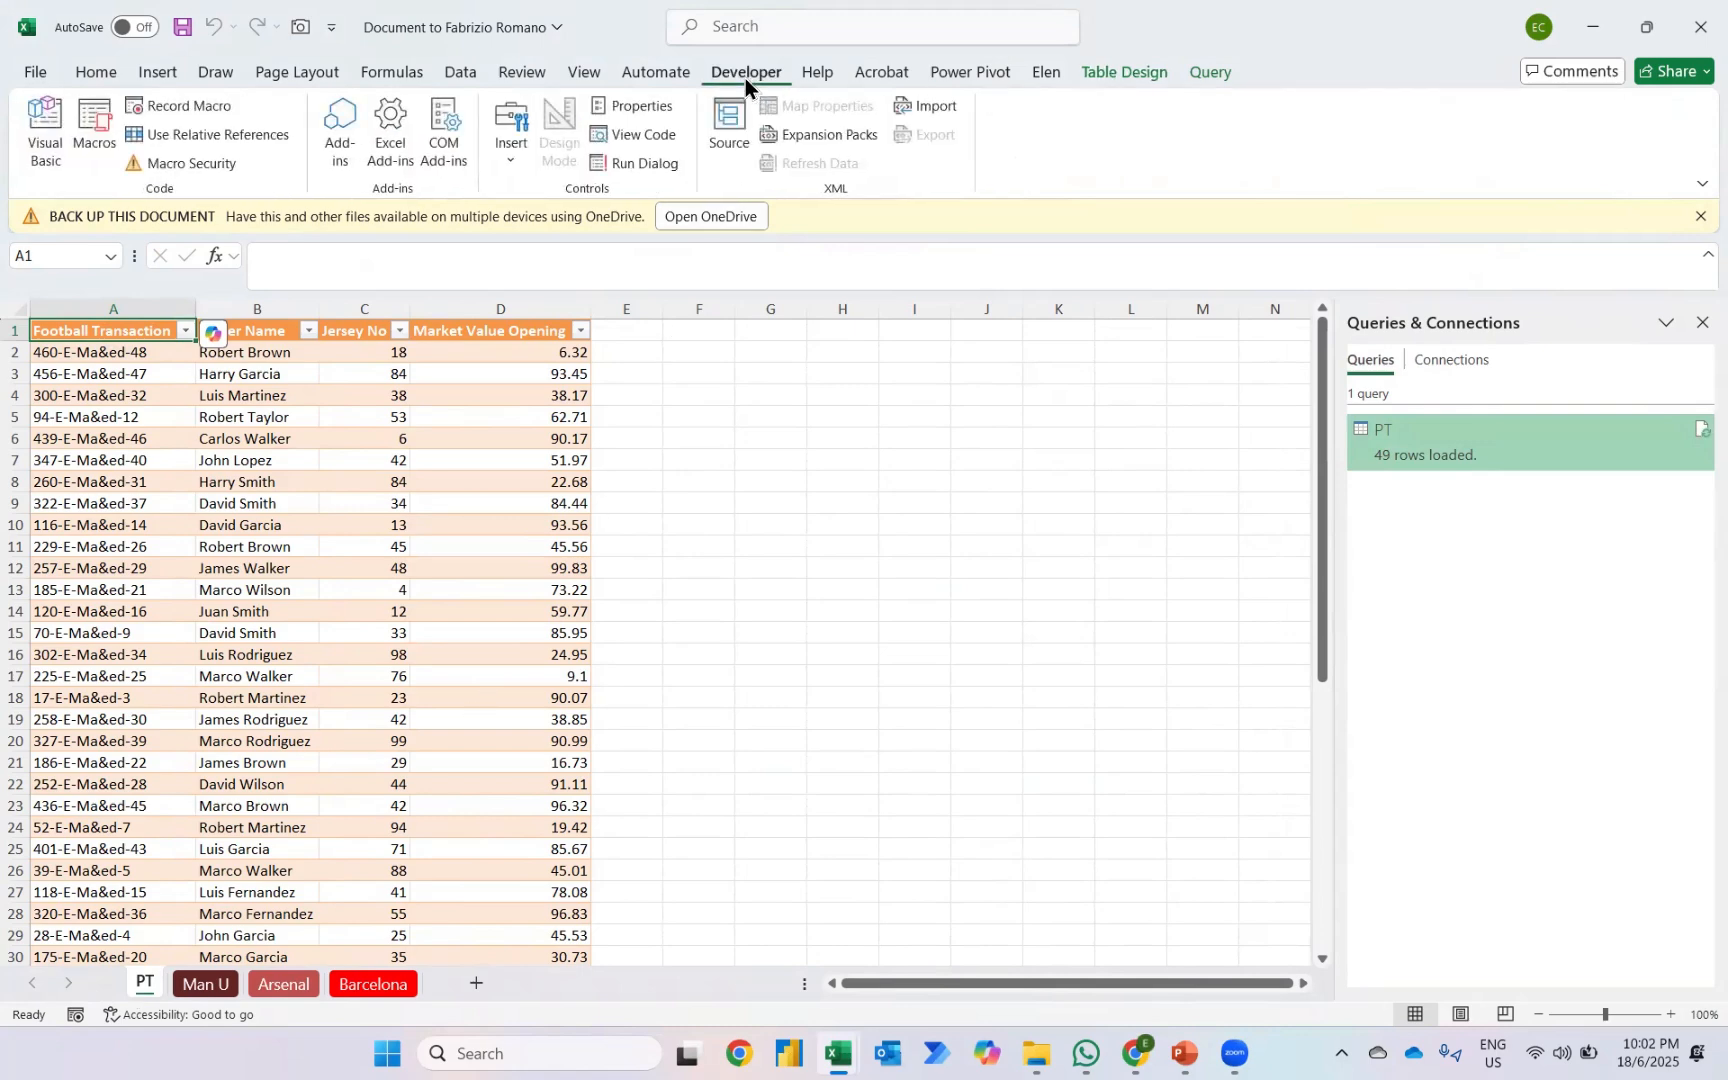
left_click(44, 127)
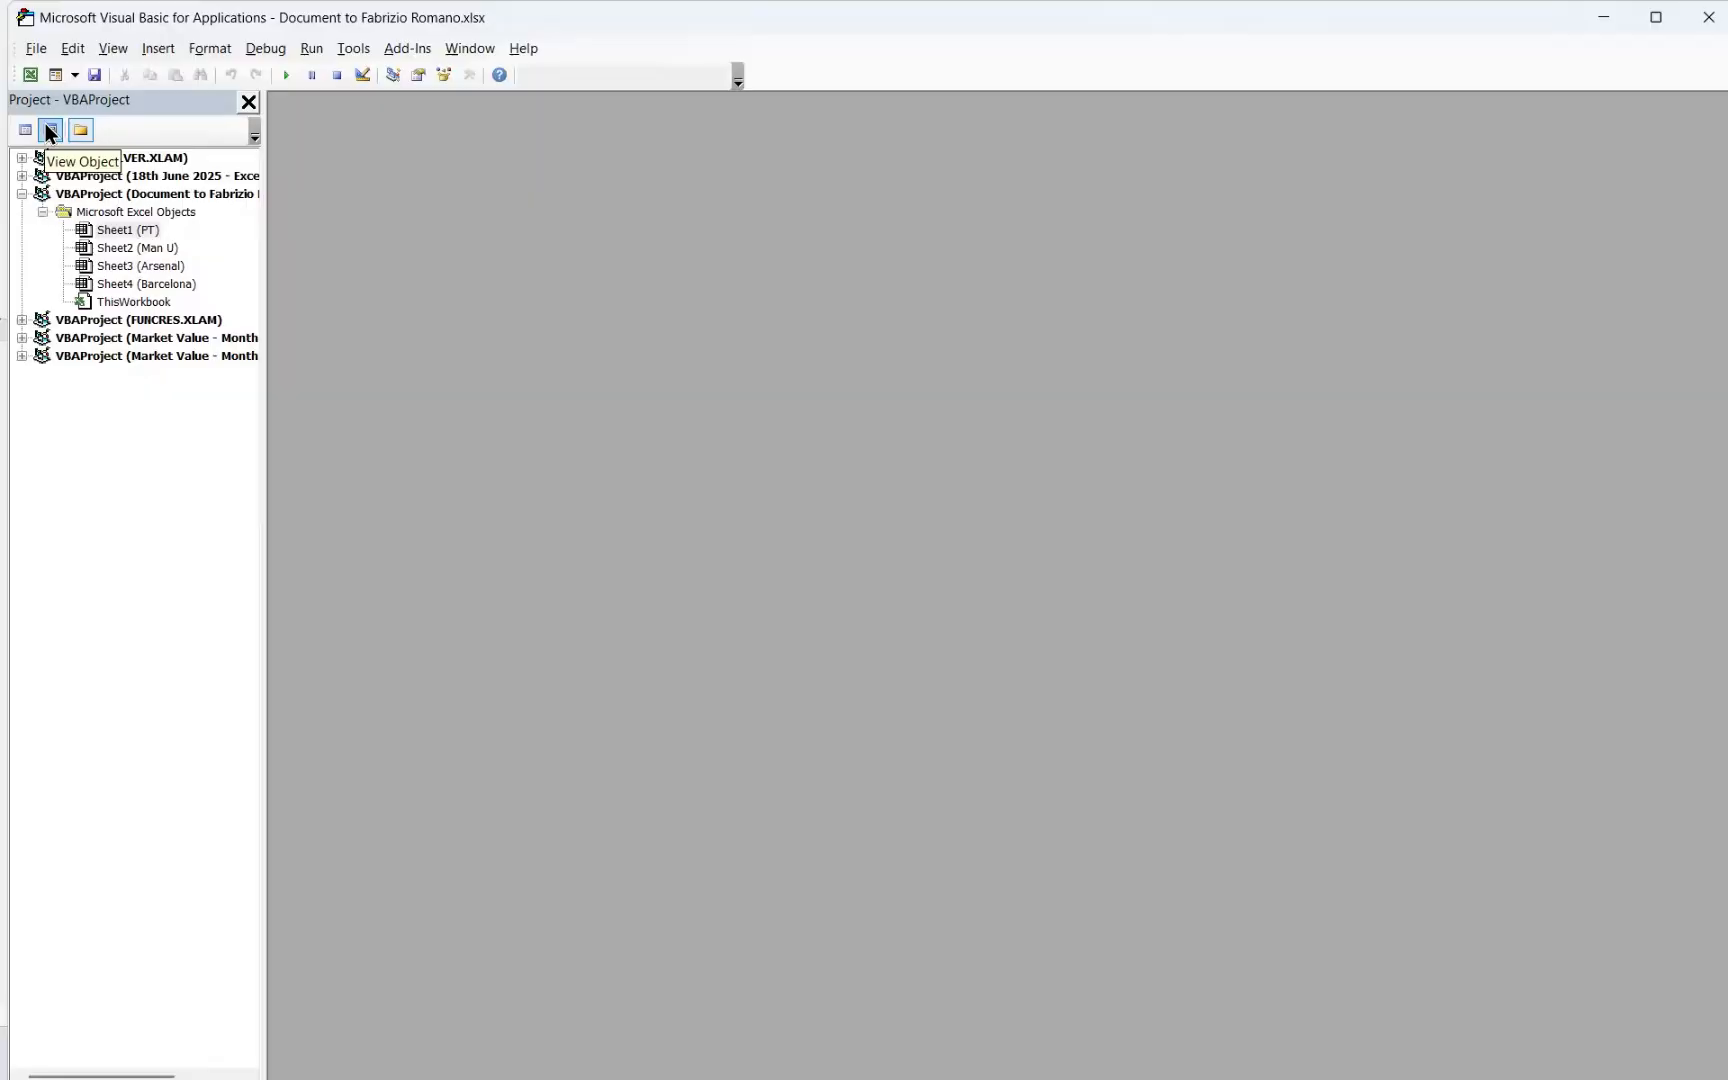
left_click(162, 51)
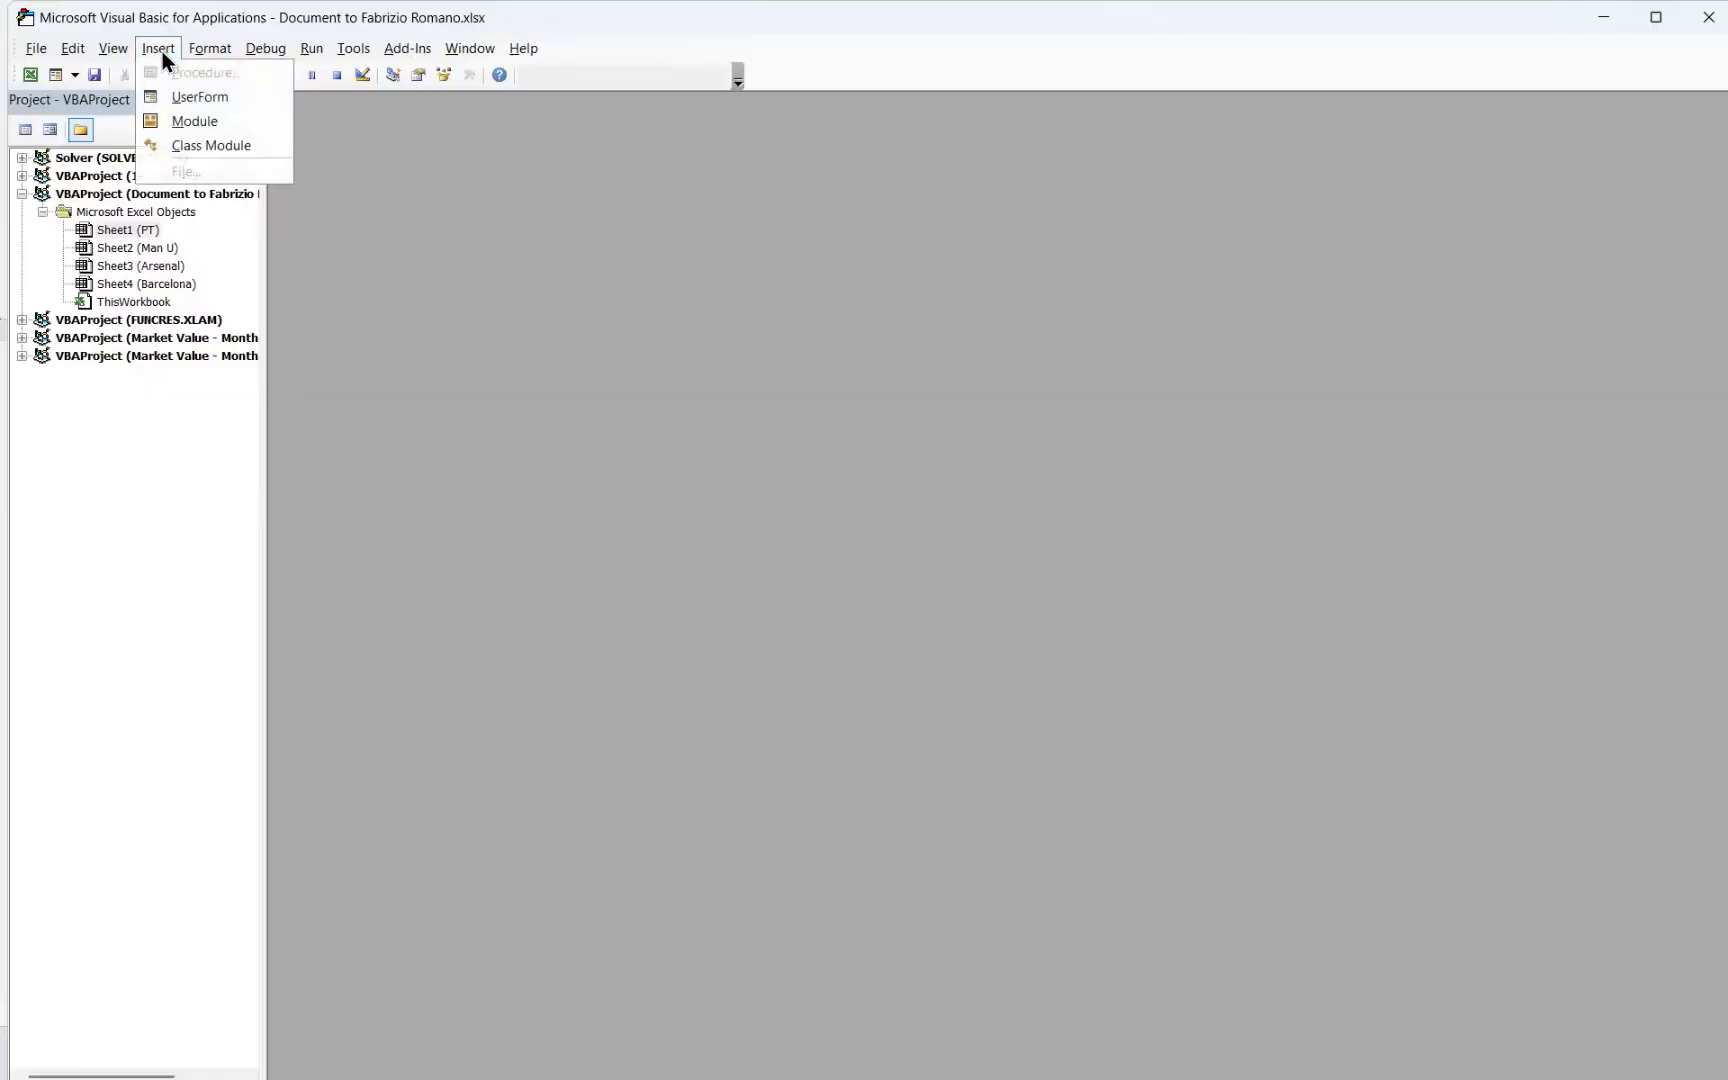
left_click(184, 119)
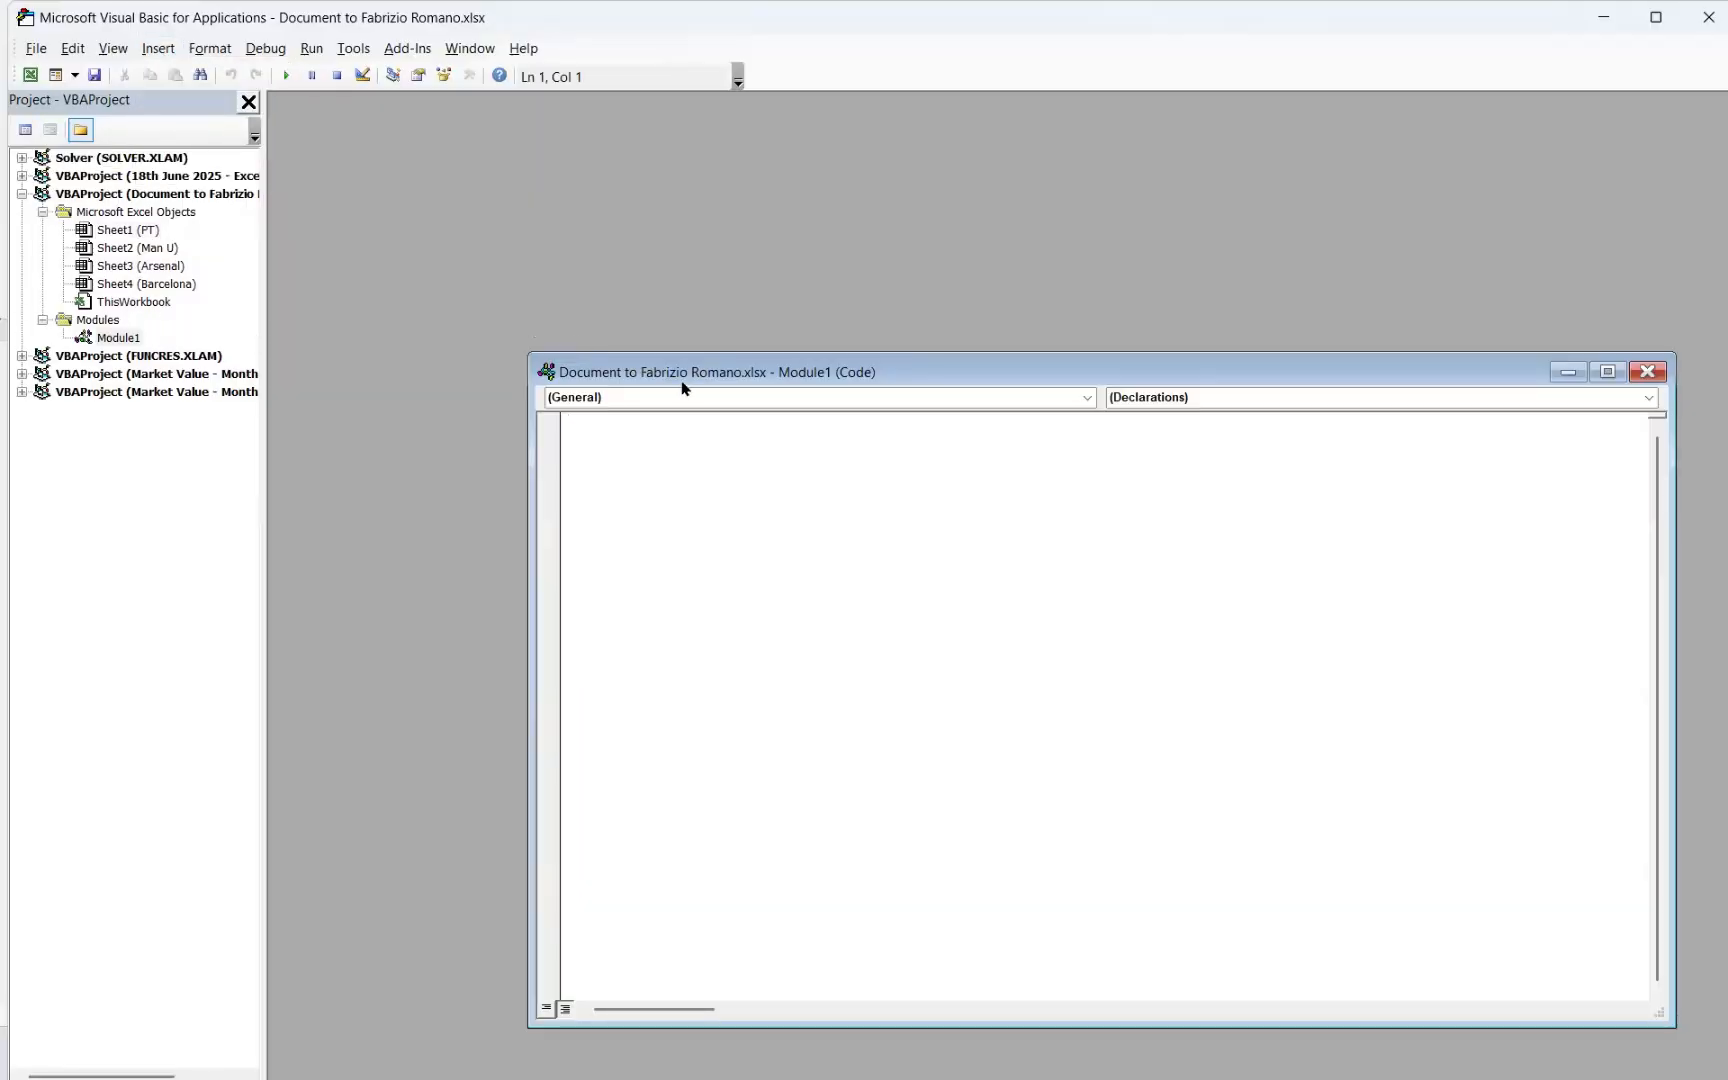
left_click_drag(674, 366, 537, 306)
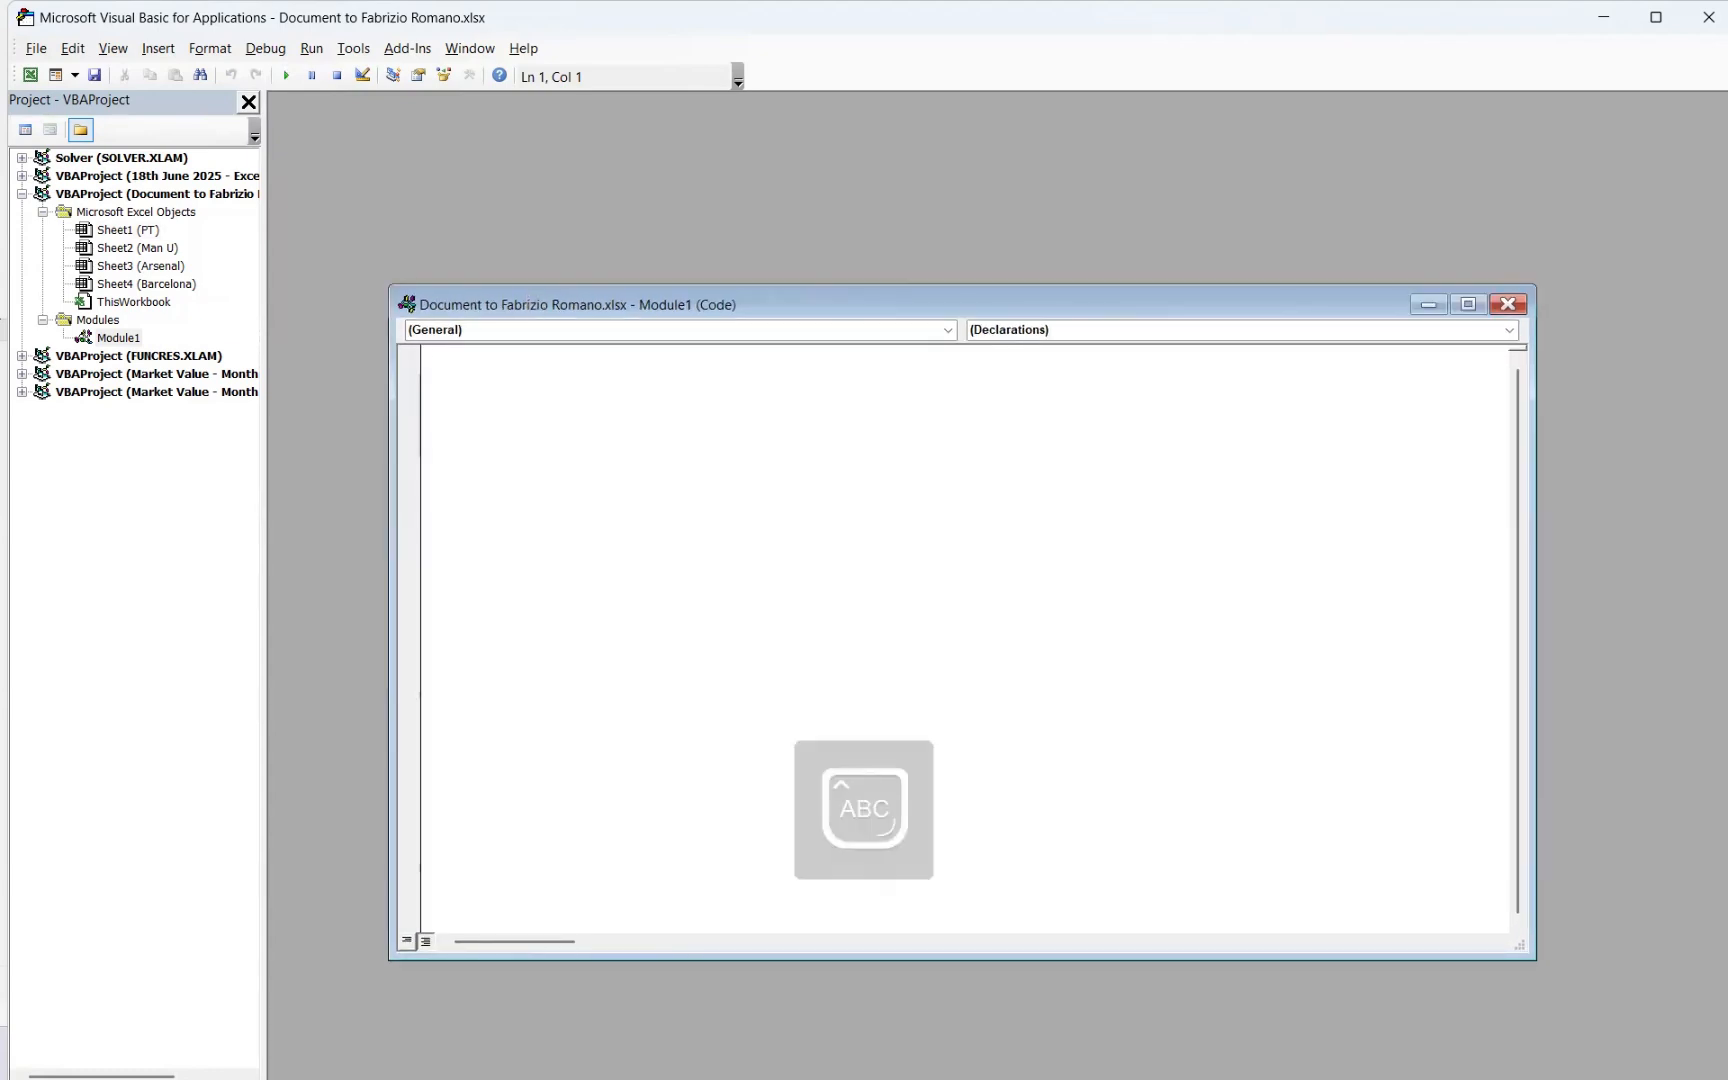
Step: Declare a procedure named CopyPaste() in the new module, leaving blank lines for its code
type("Sub CopyPaste()")
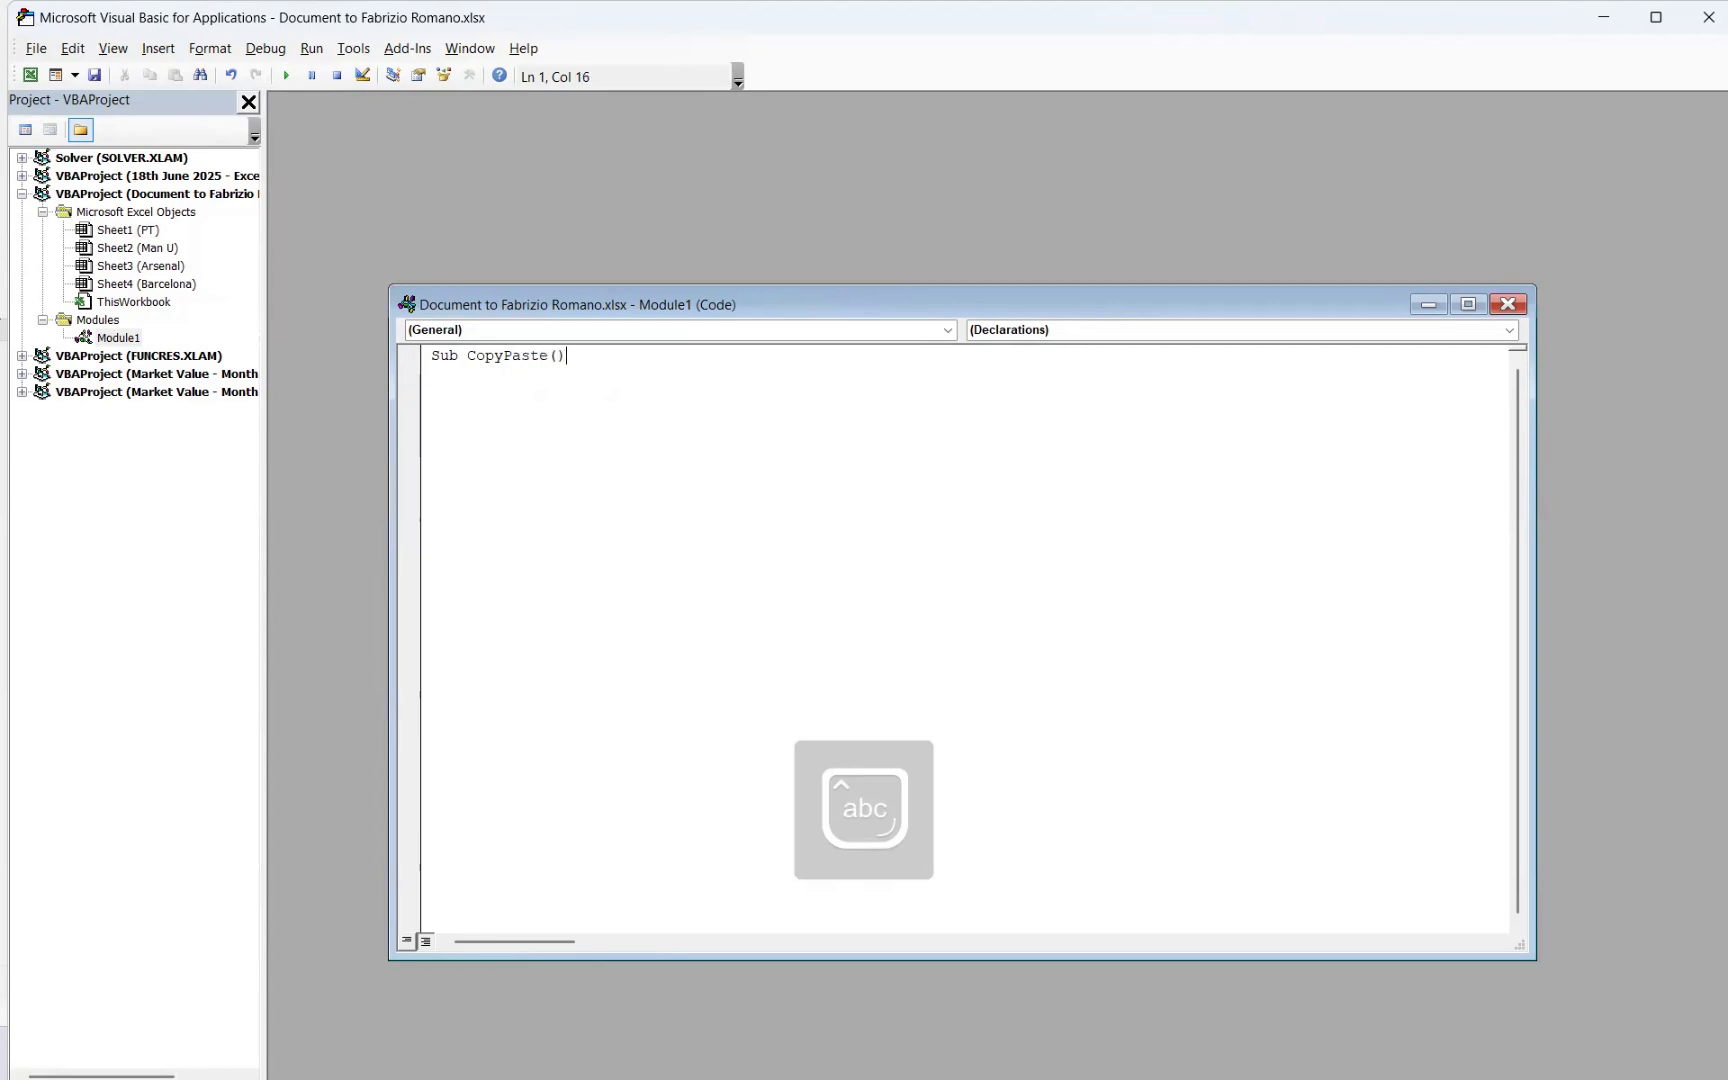
key("Return")
key("Return")
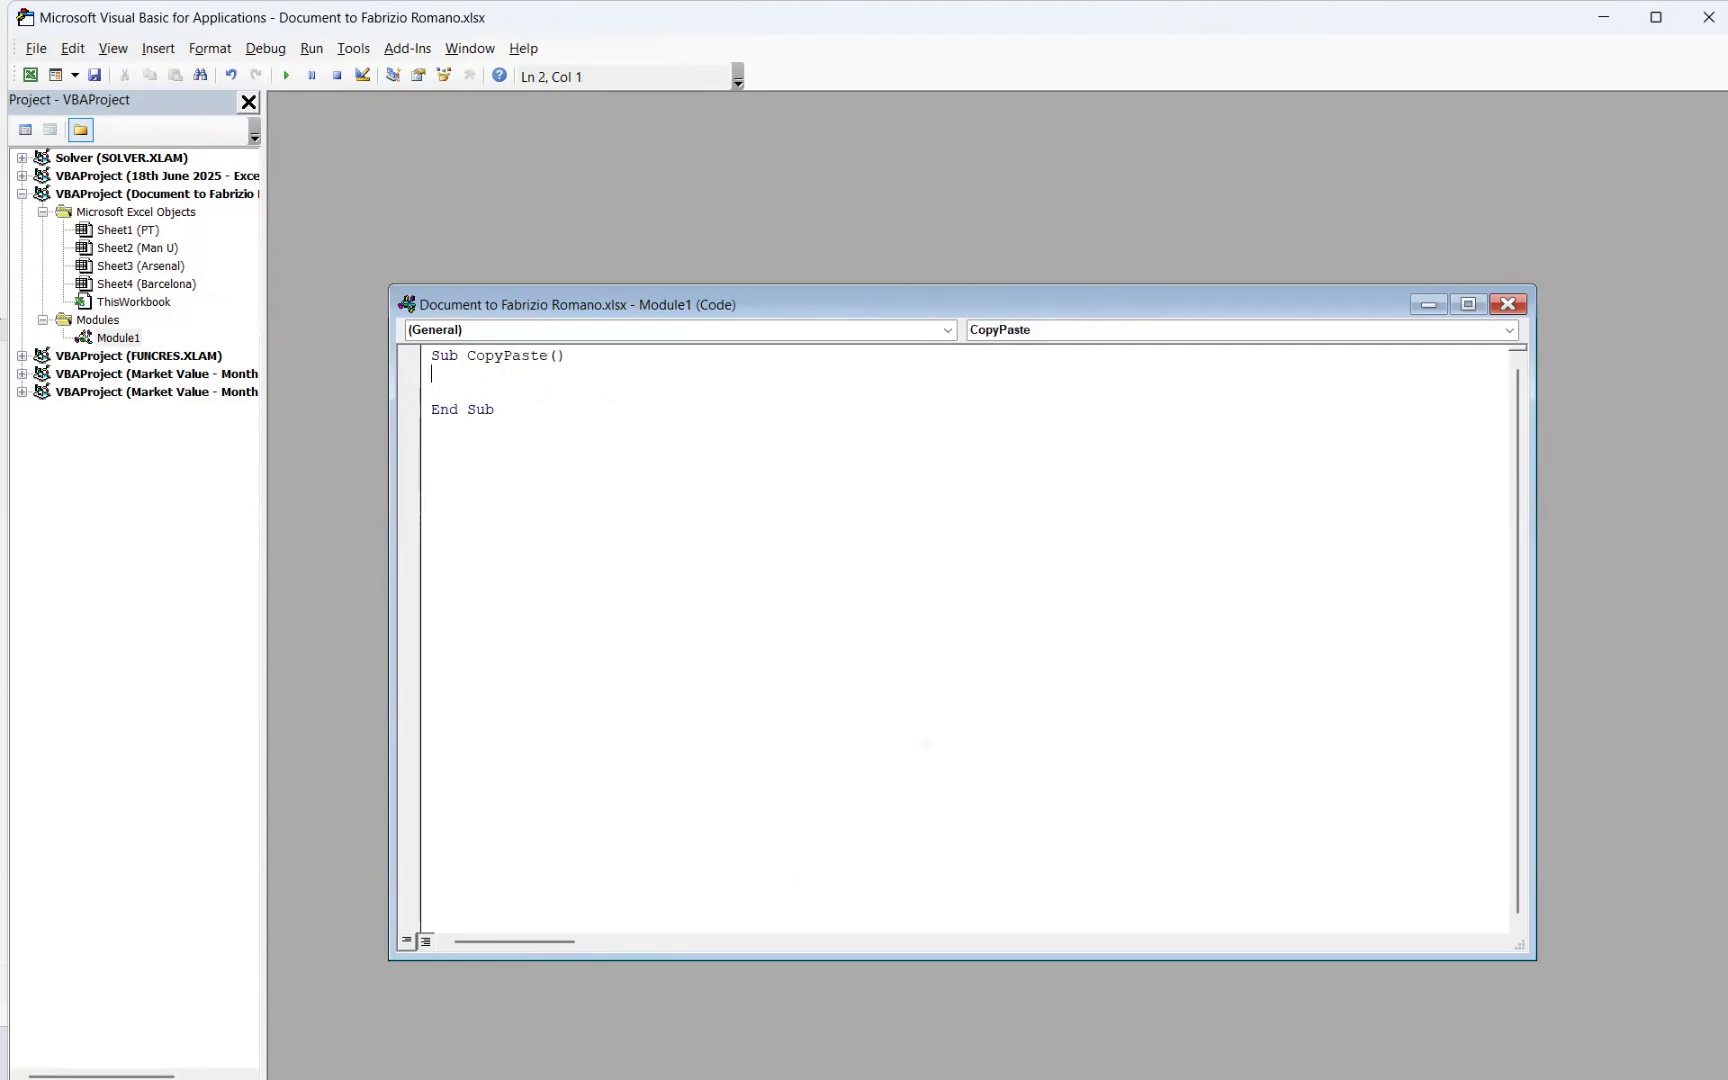
key("Return")
Step: Check the first and last data rows of the PT sheet and begin the macro's statement with Sheets("PT"
key("alt+Tab")
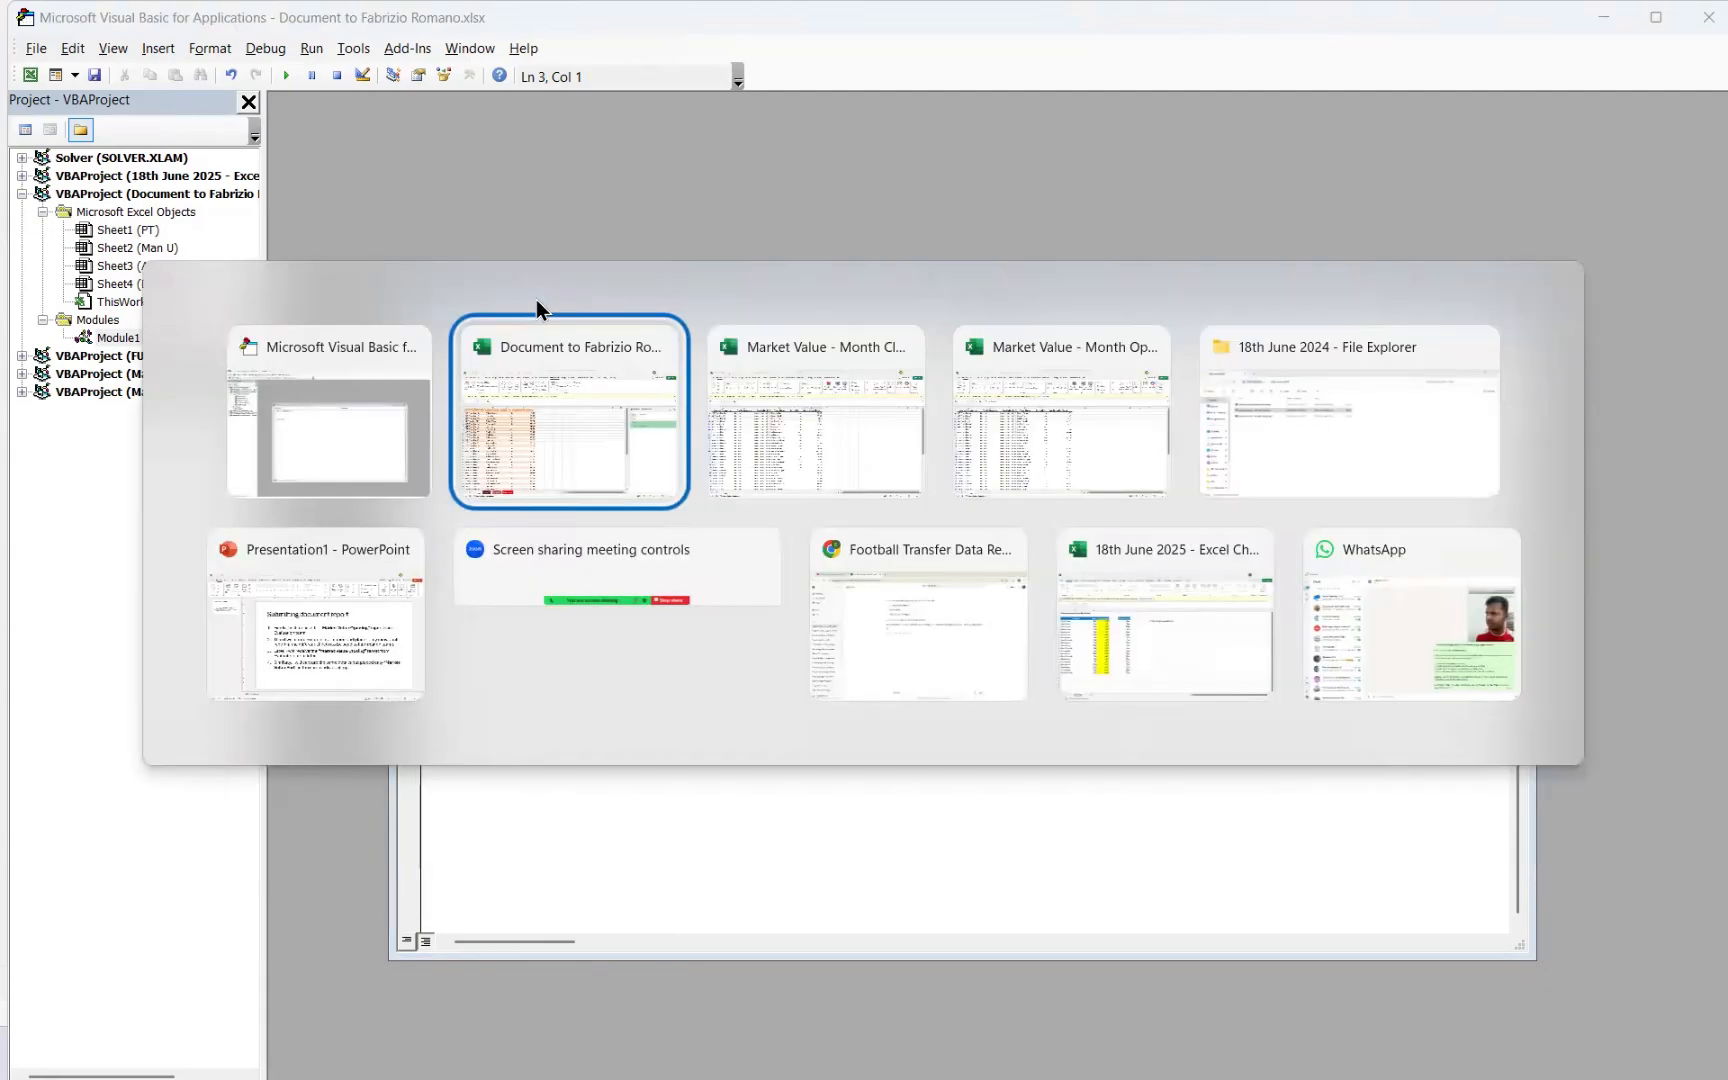
key("ctrl+Down")
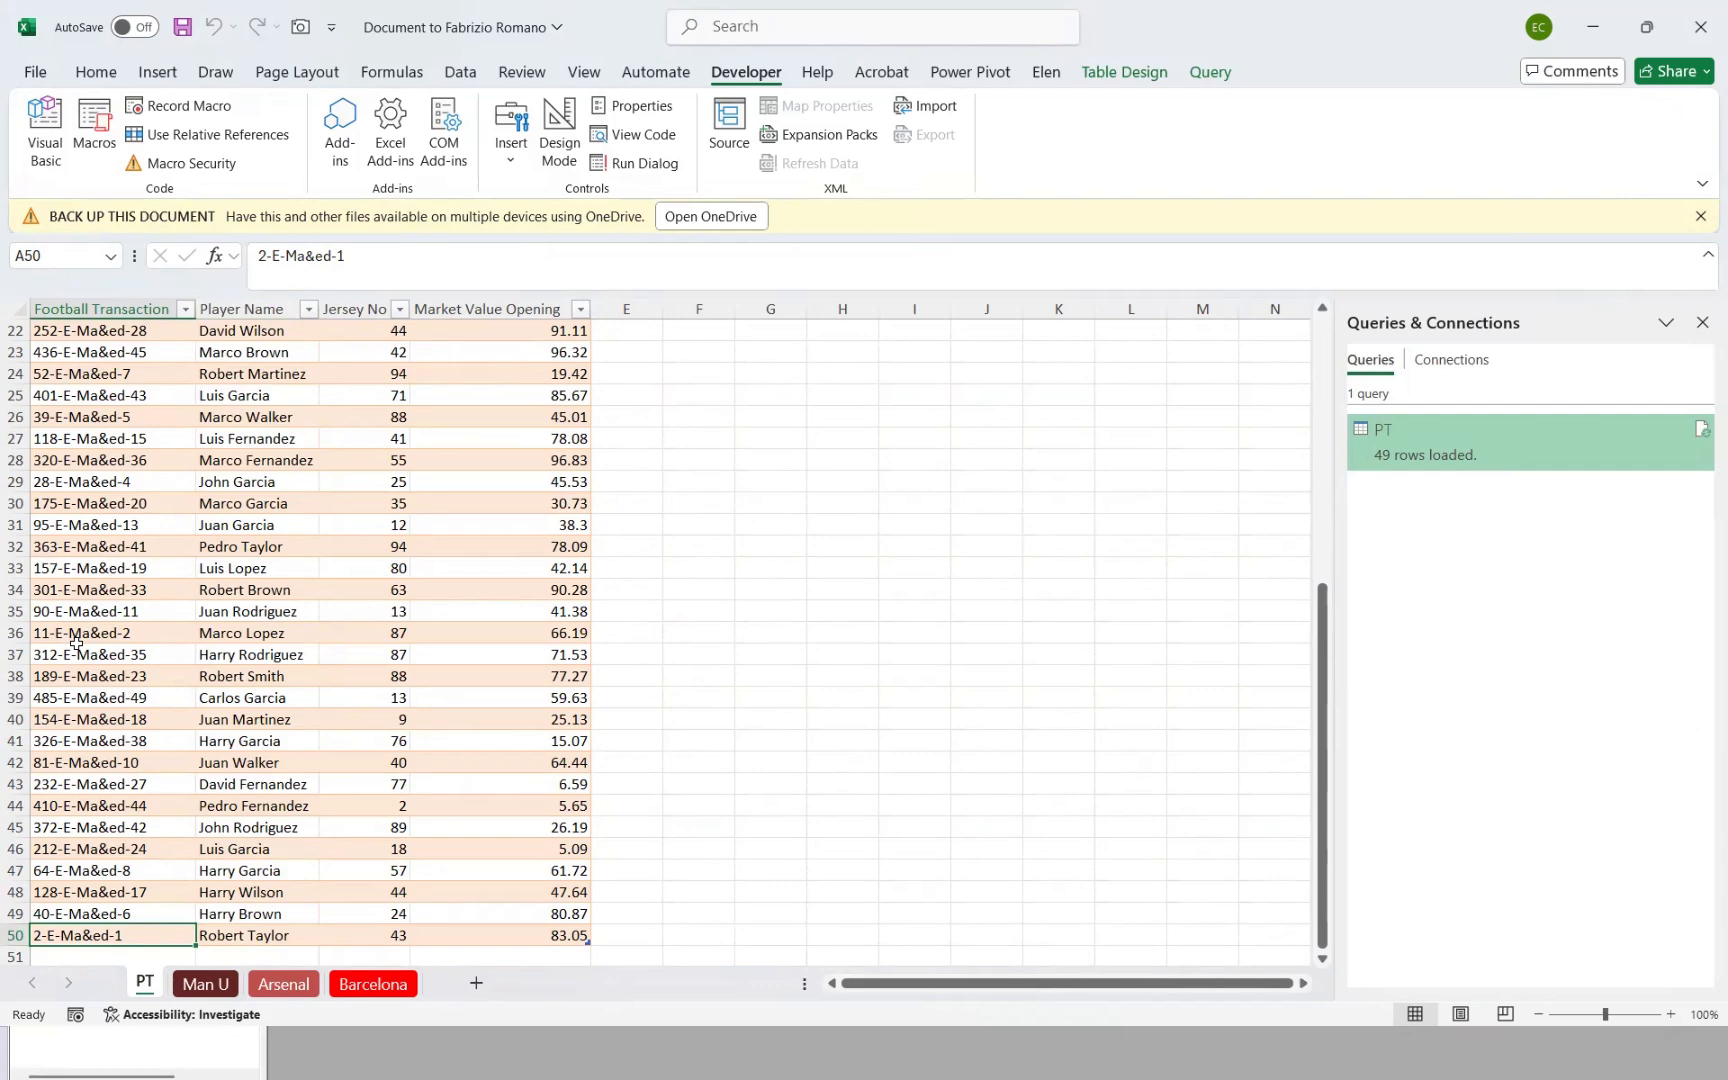
key("ctrl+Up")
key("Down")
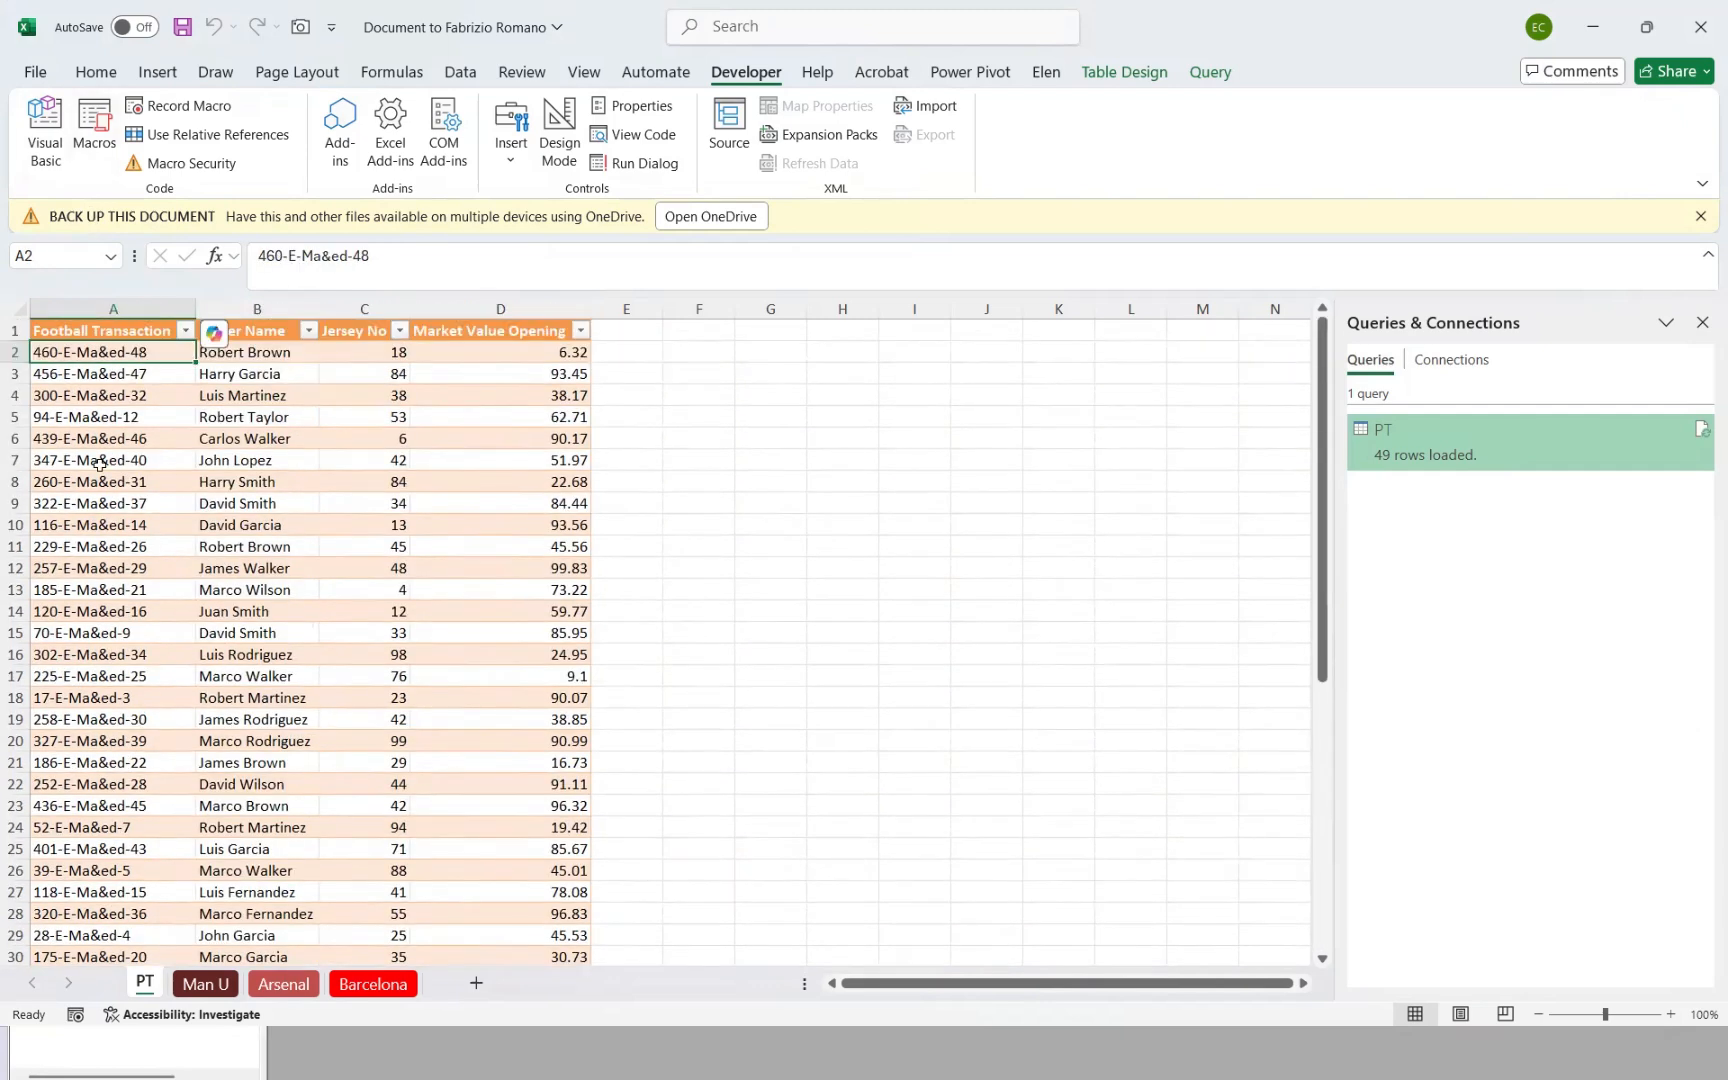
key("ctrl+Down")
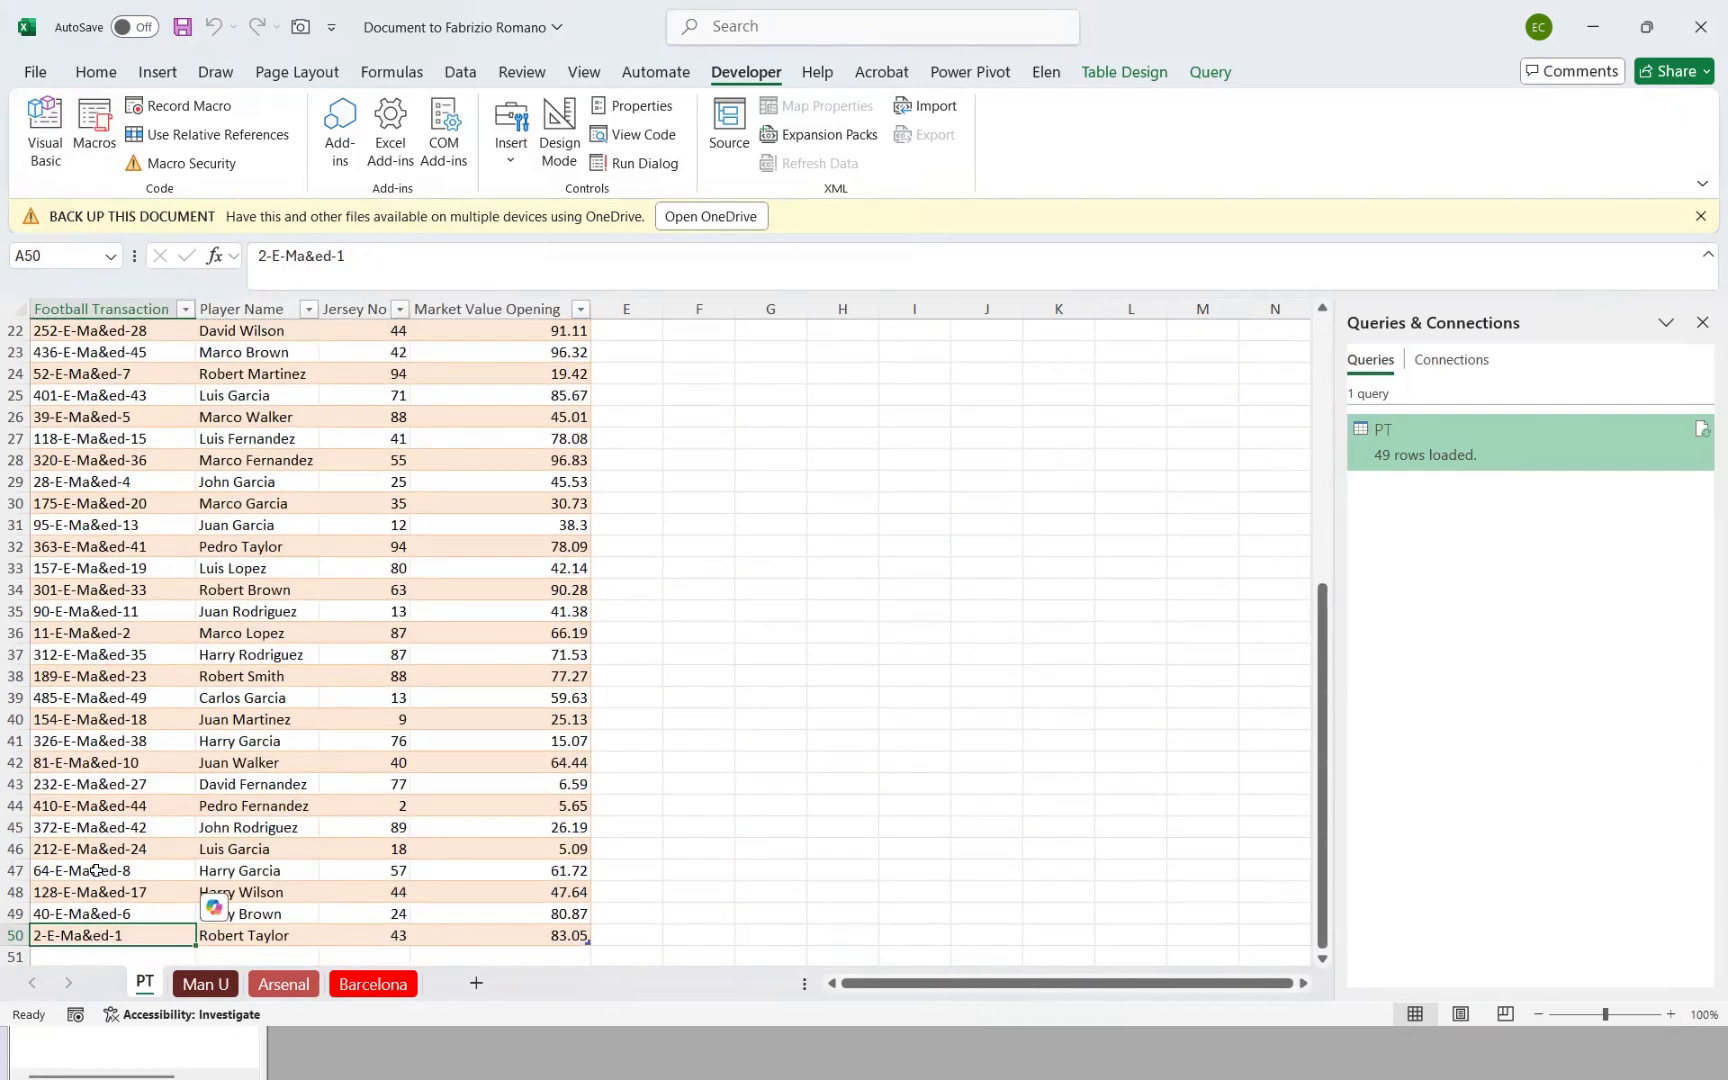
key("alt+F11")
type("She")
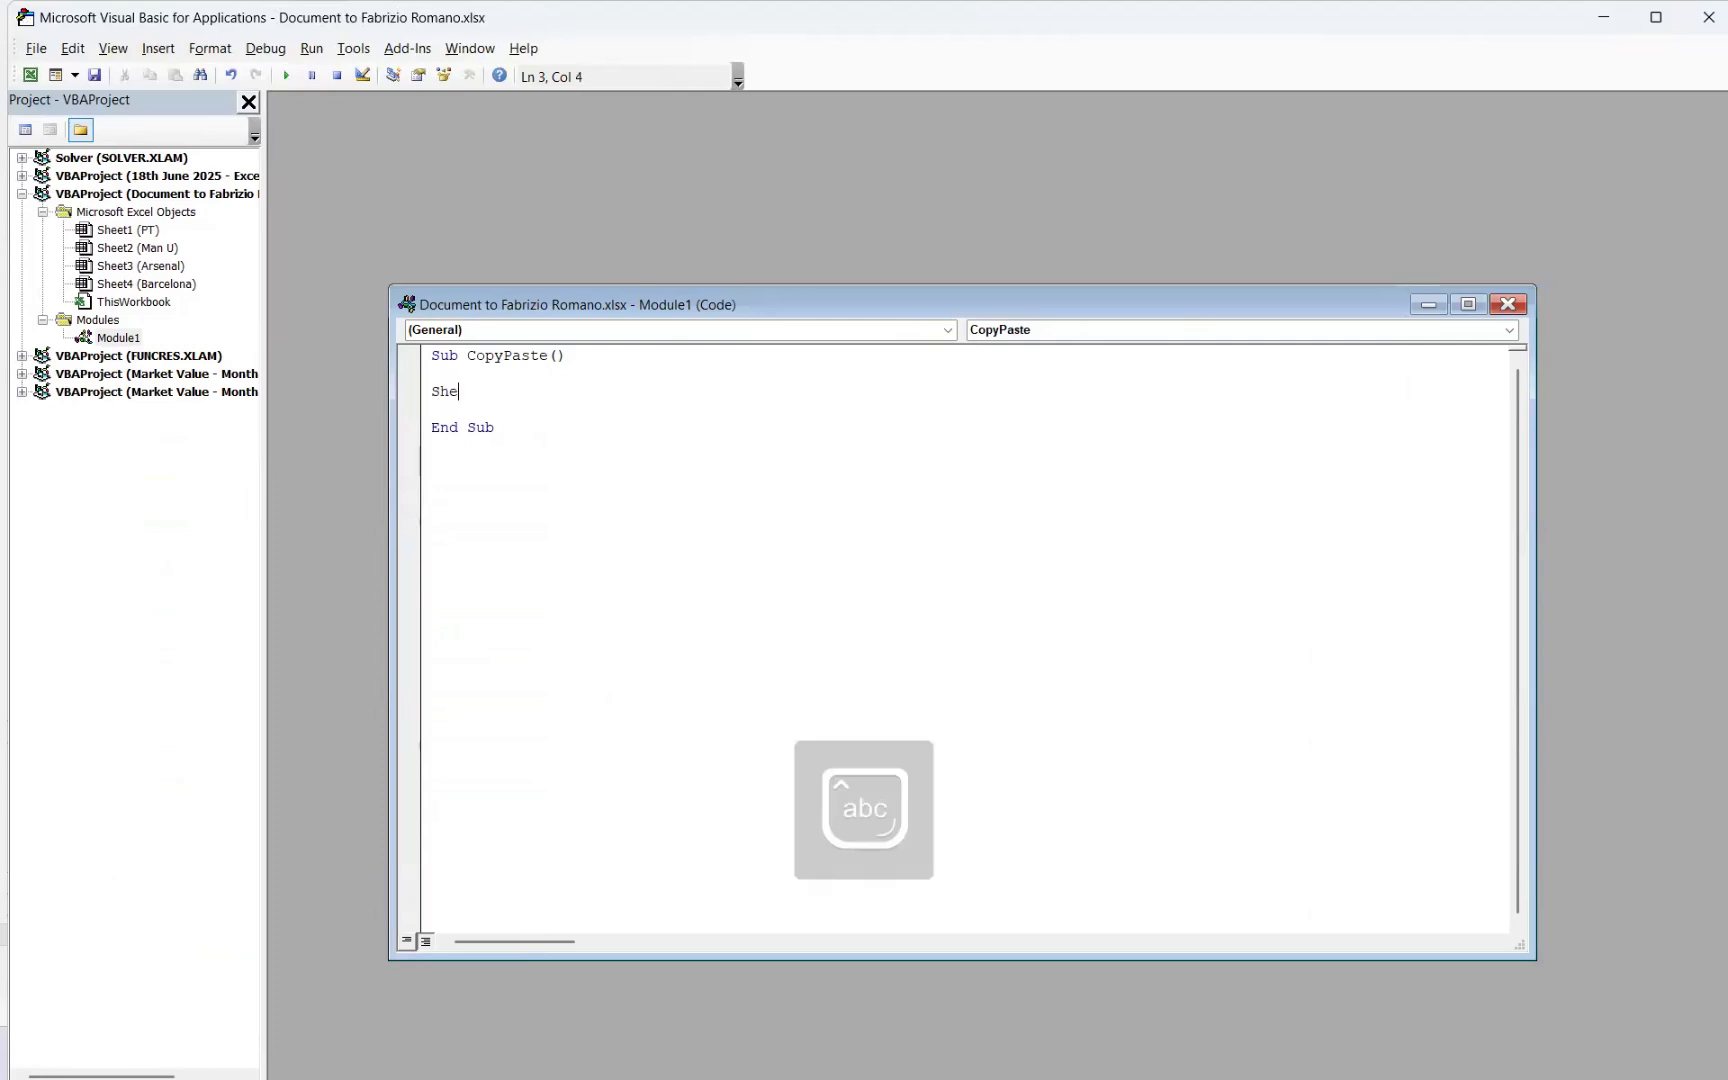
type("ets(")
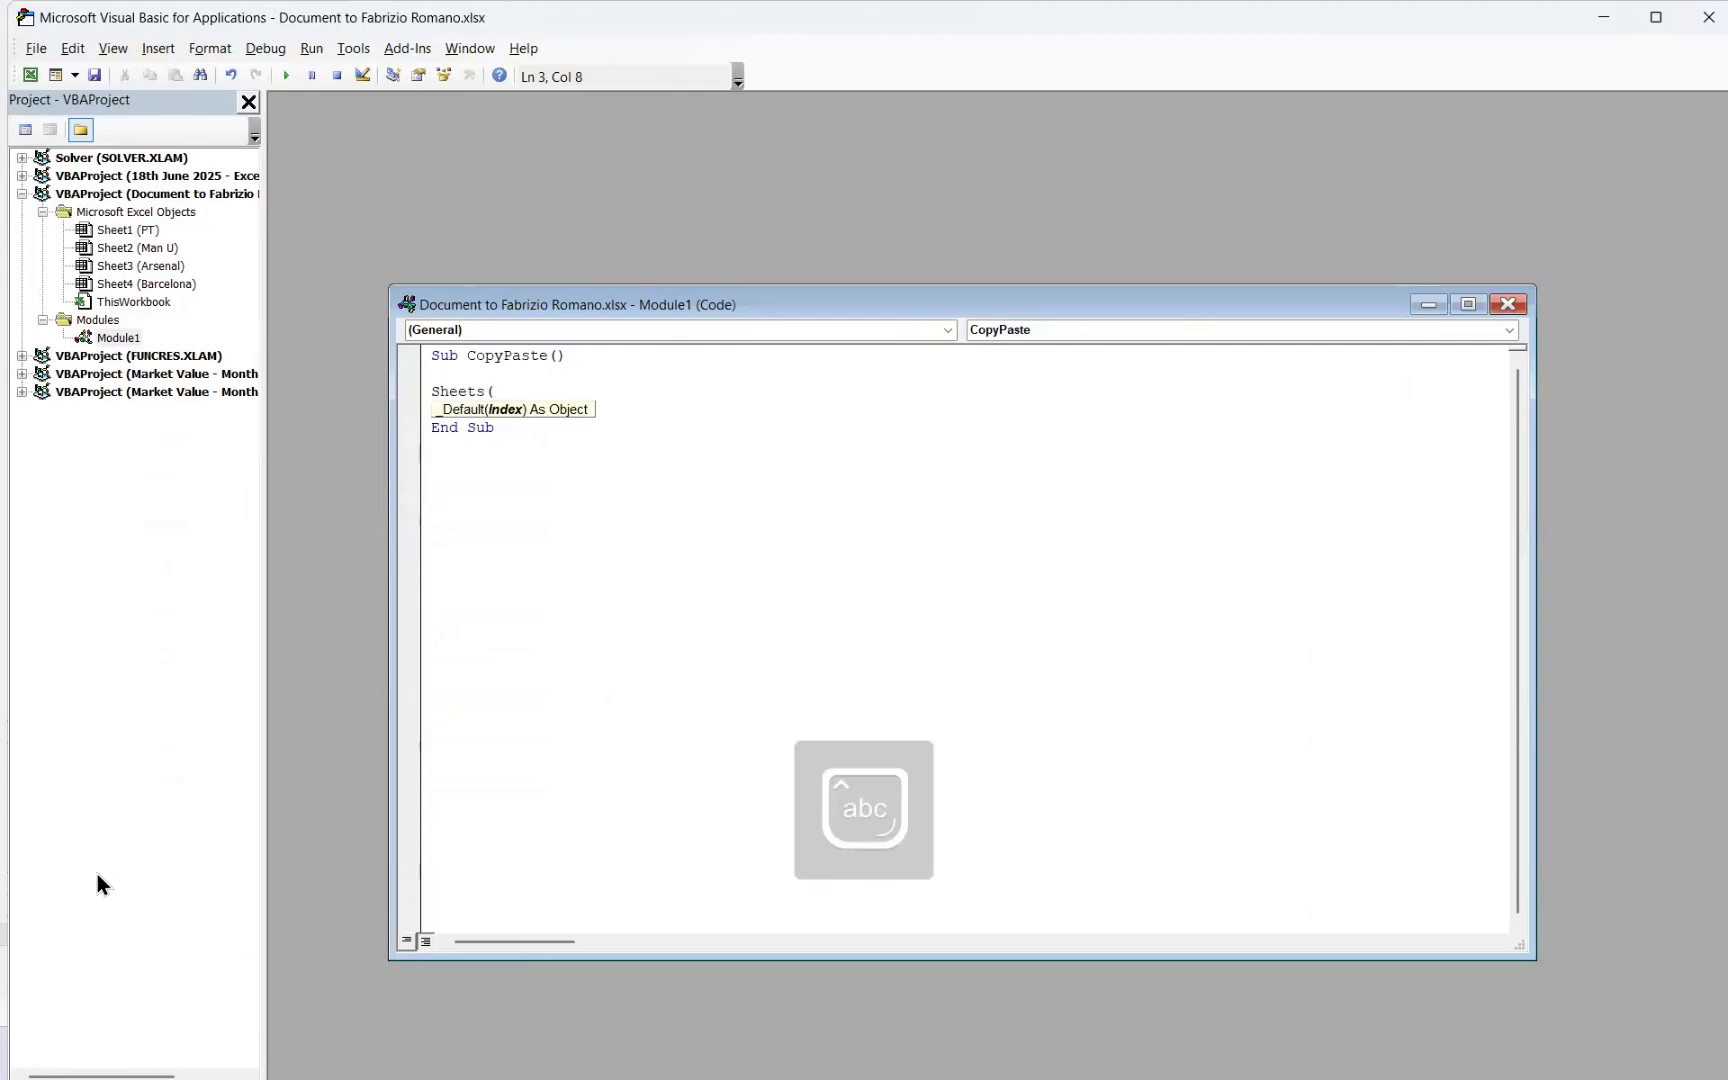
type("\"")
key("Caps_Lock")
type("PT")
key("alt+Tab")
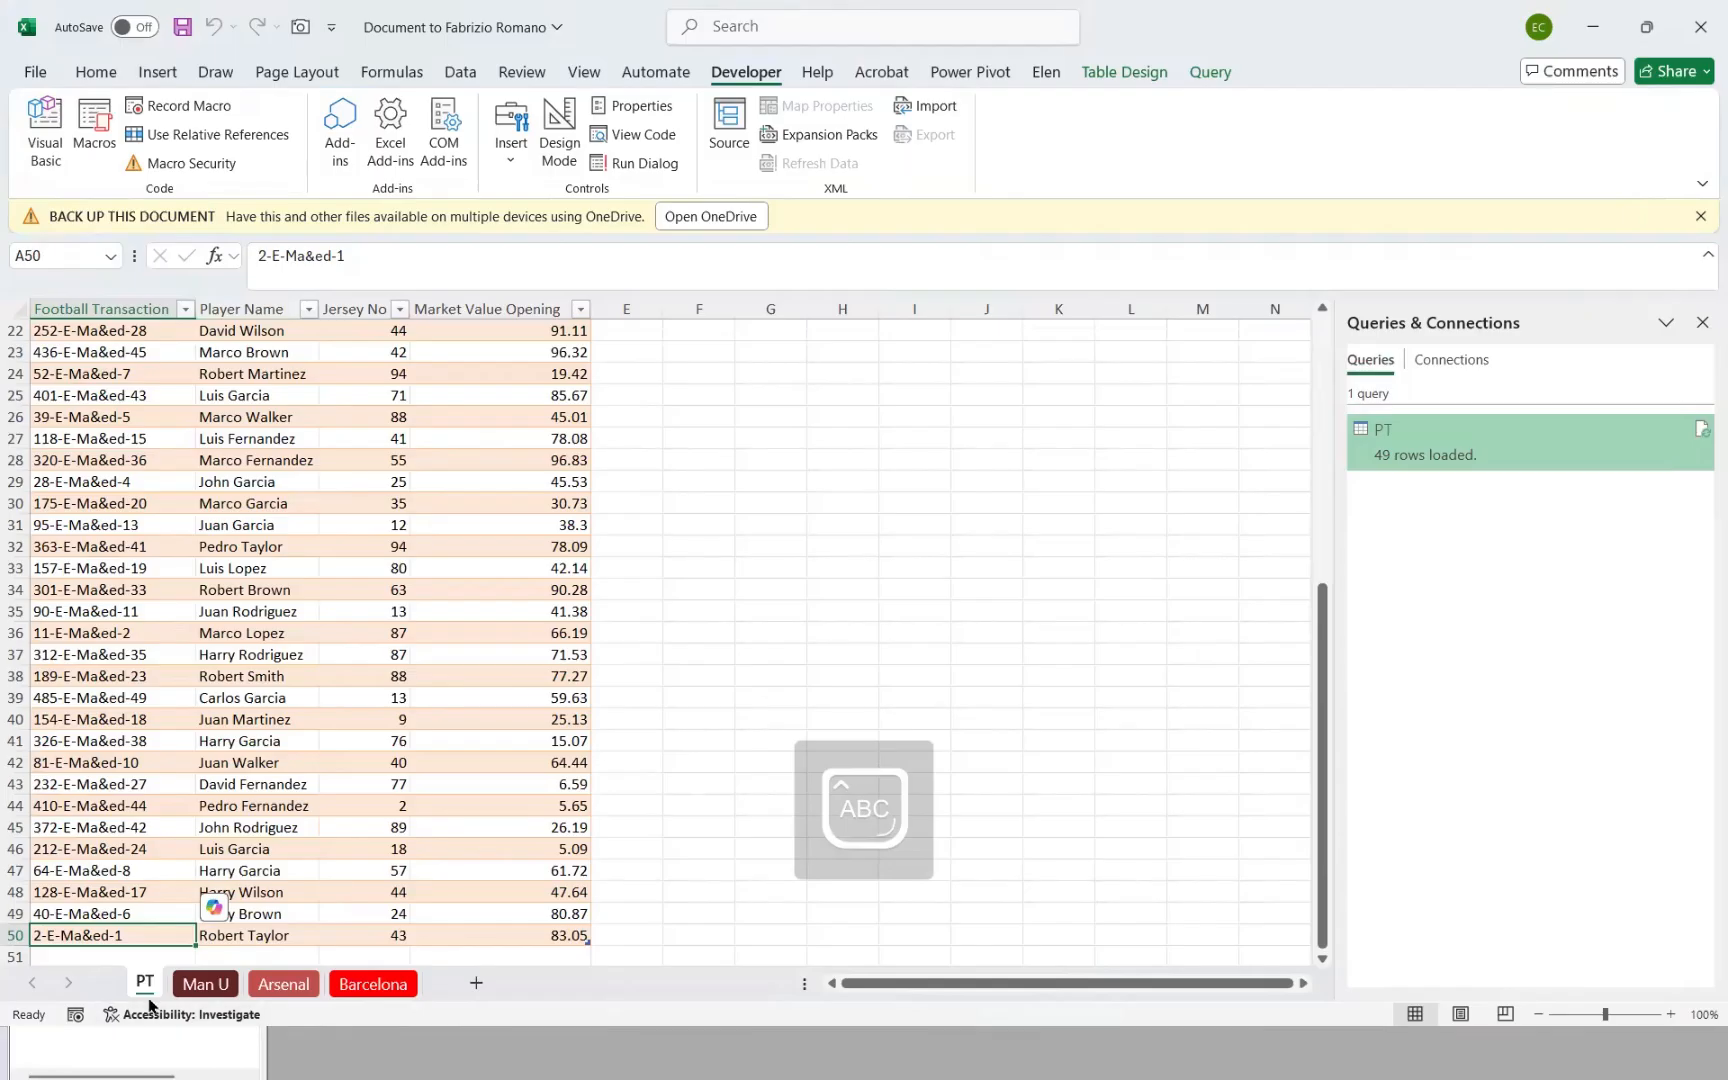
key("alt+Tab")
type("\"")
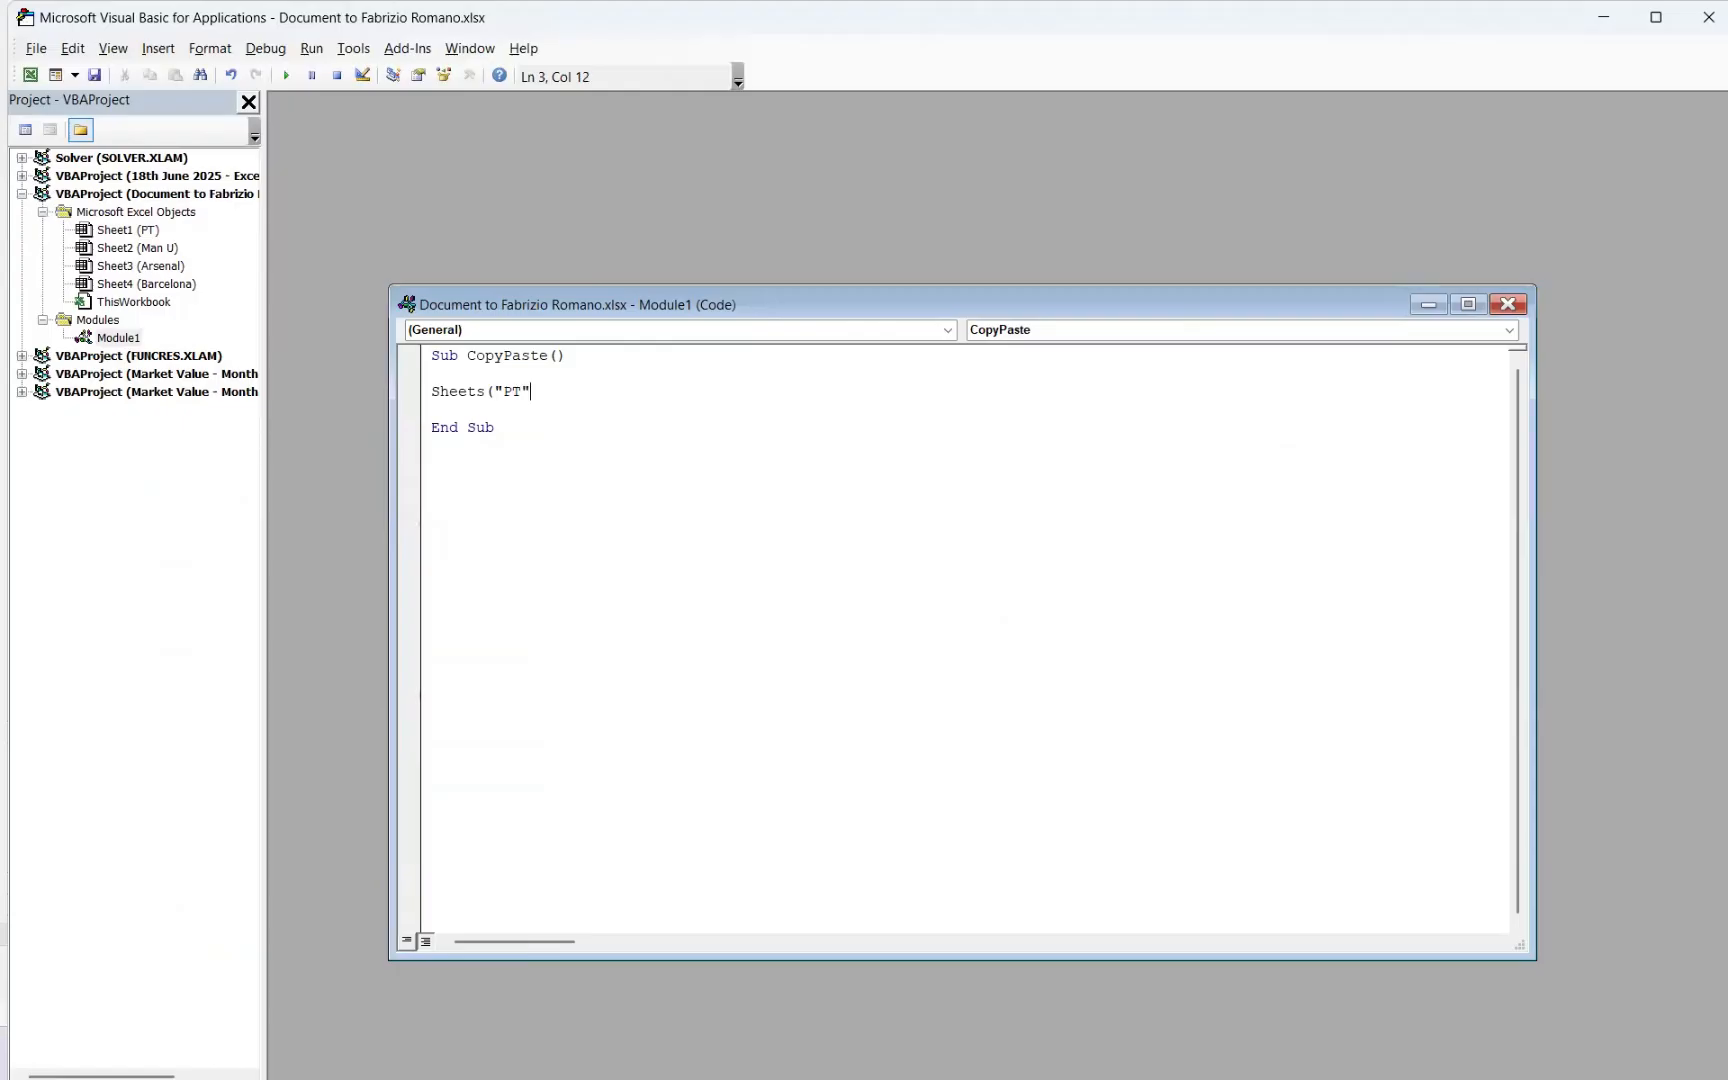
Step: Extend the PT statement with a Range starting at A2, checking the first data row on the PT sheet
type(").")
type("Range")
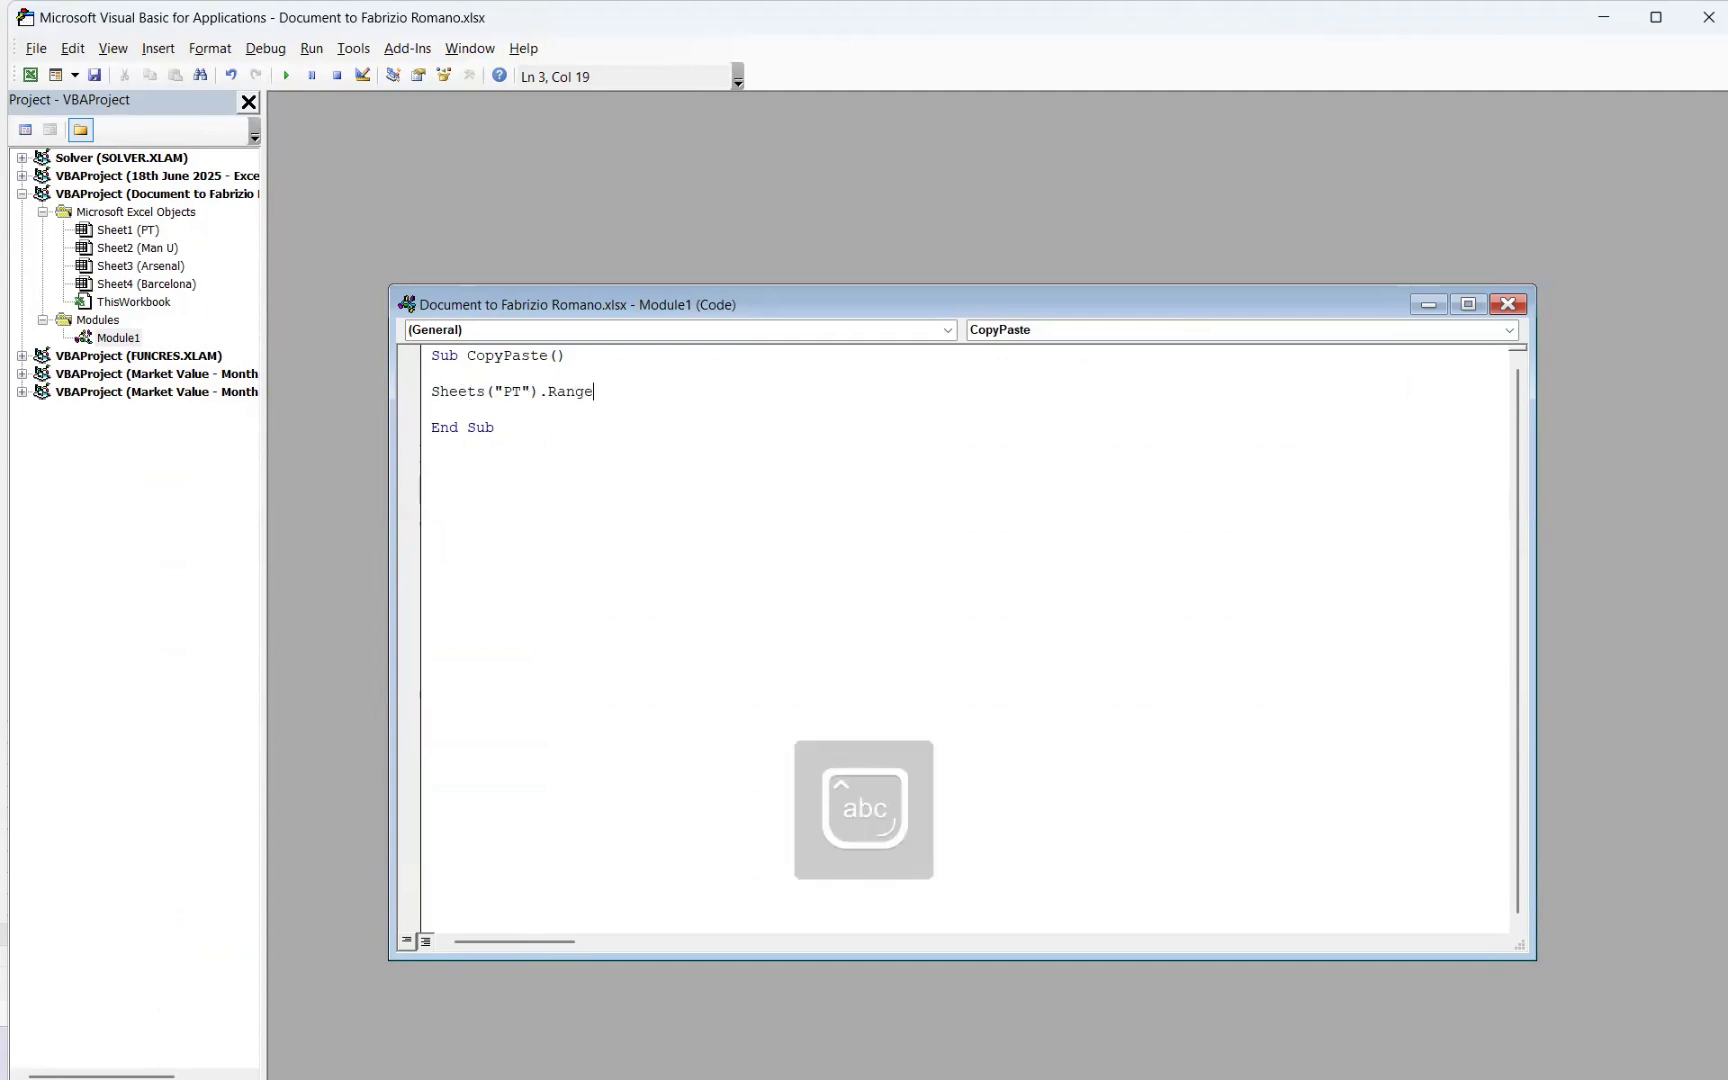
type("(\"")
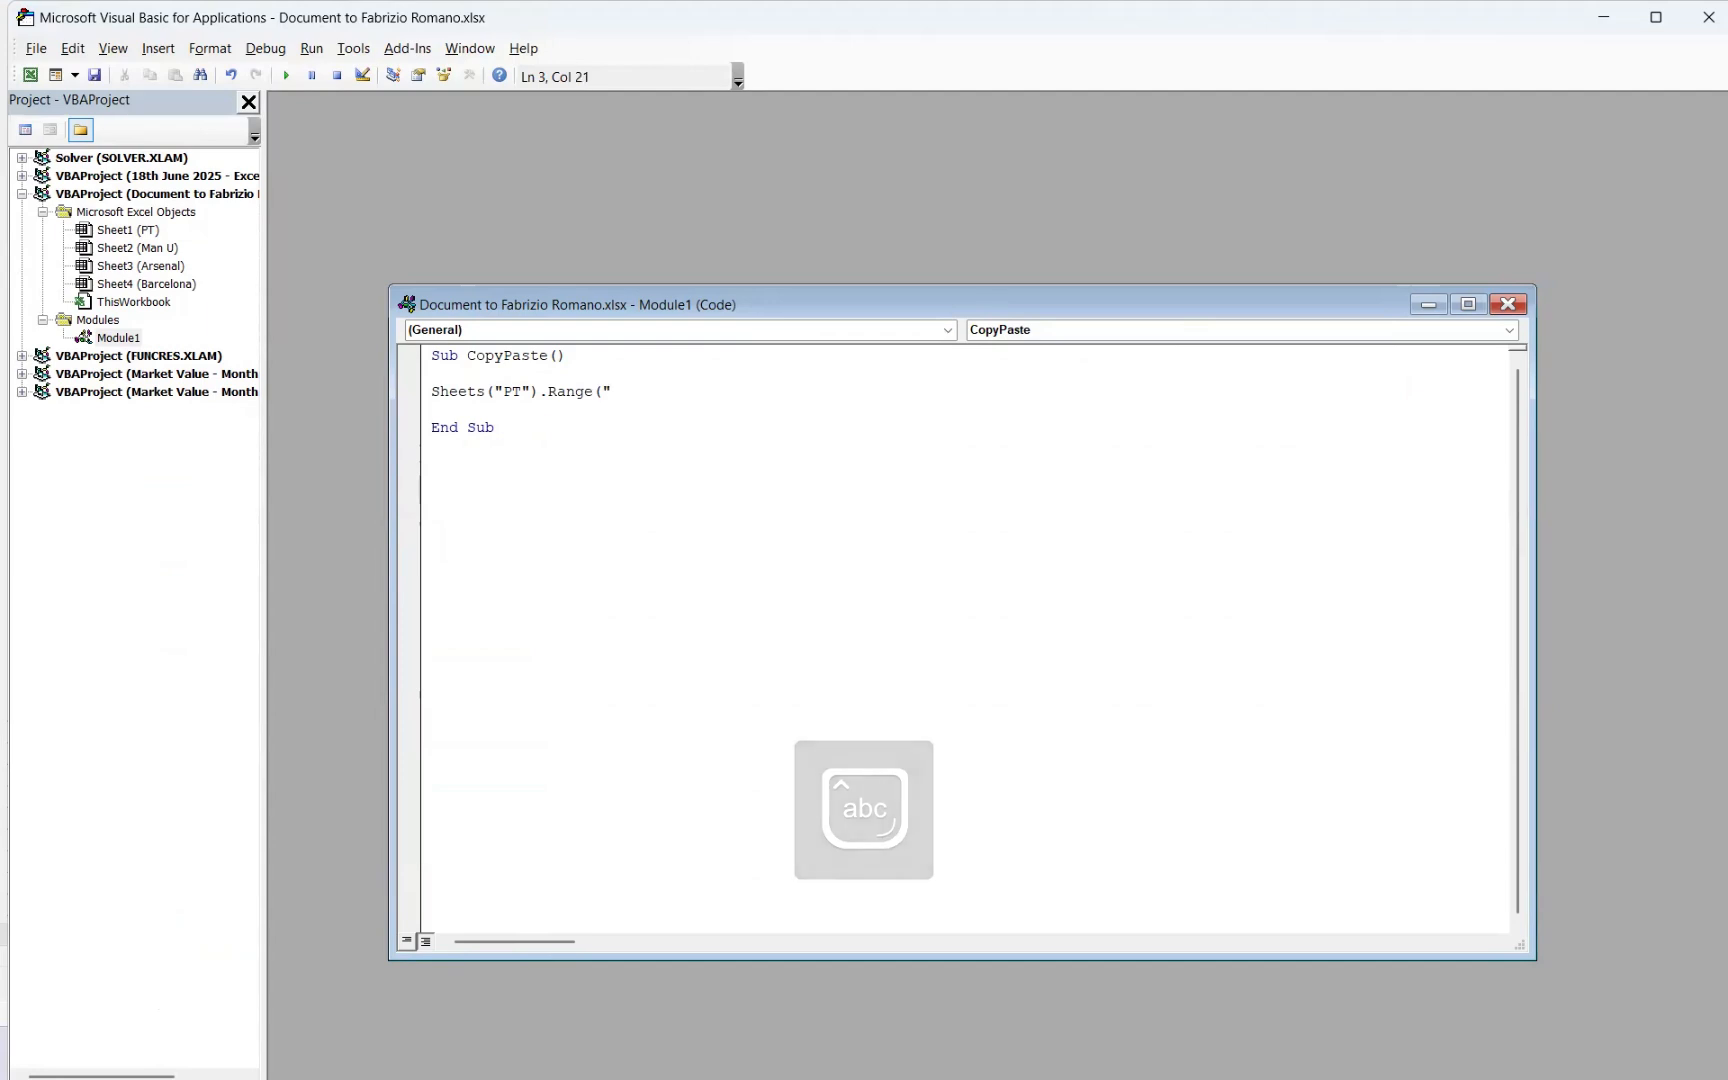
key("alt+Tab")
key("Up")
key("Up")
key("Up")
key("Up")
key("Up")
key("Up")
key("Up")
key("Up")
key("Up")
key("Up")
key("Up")
key("Up")
key("Up")
key("Up")
key("Up")
key("Up")
key("Up")
key("Up")
key("Up")
key("Up")
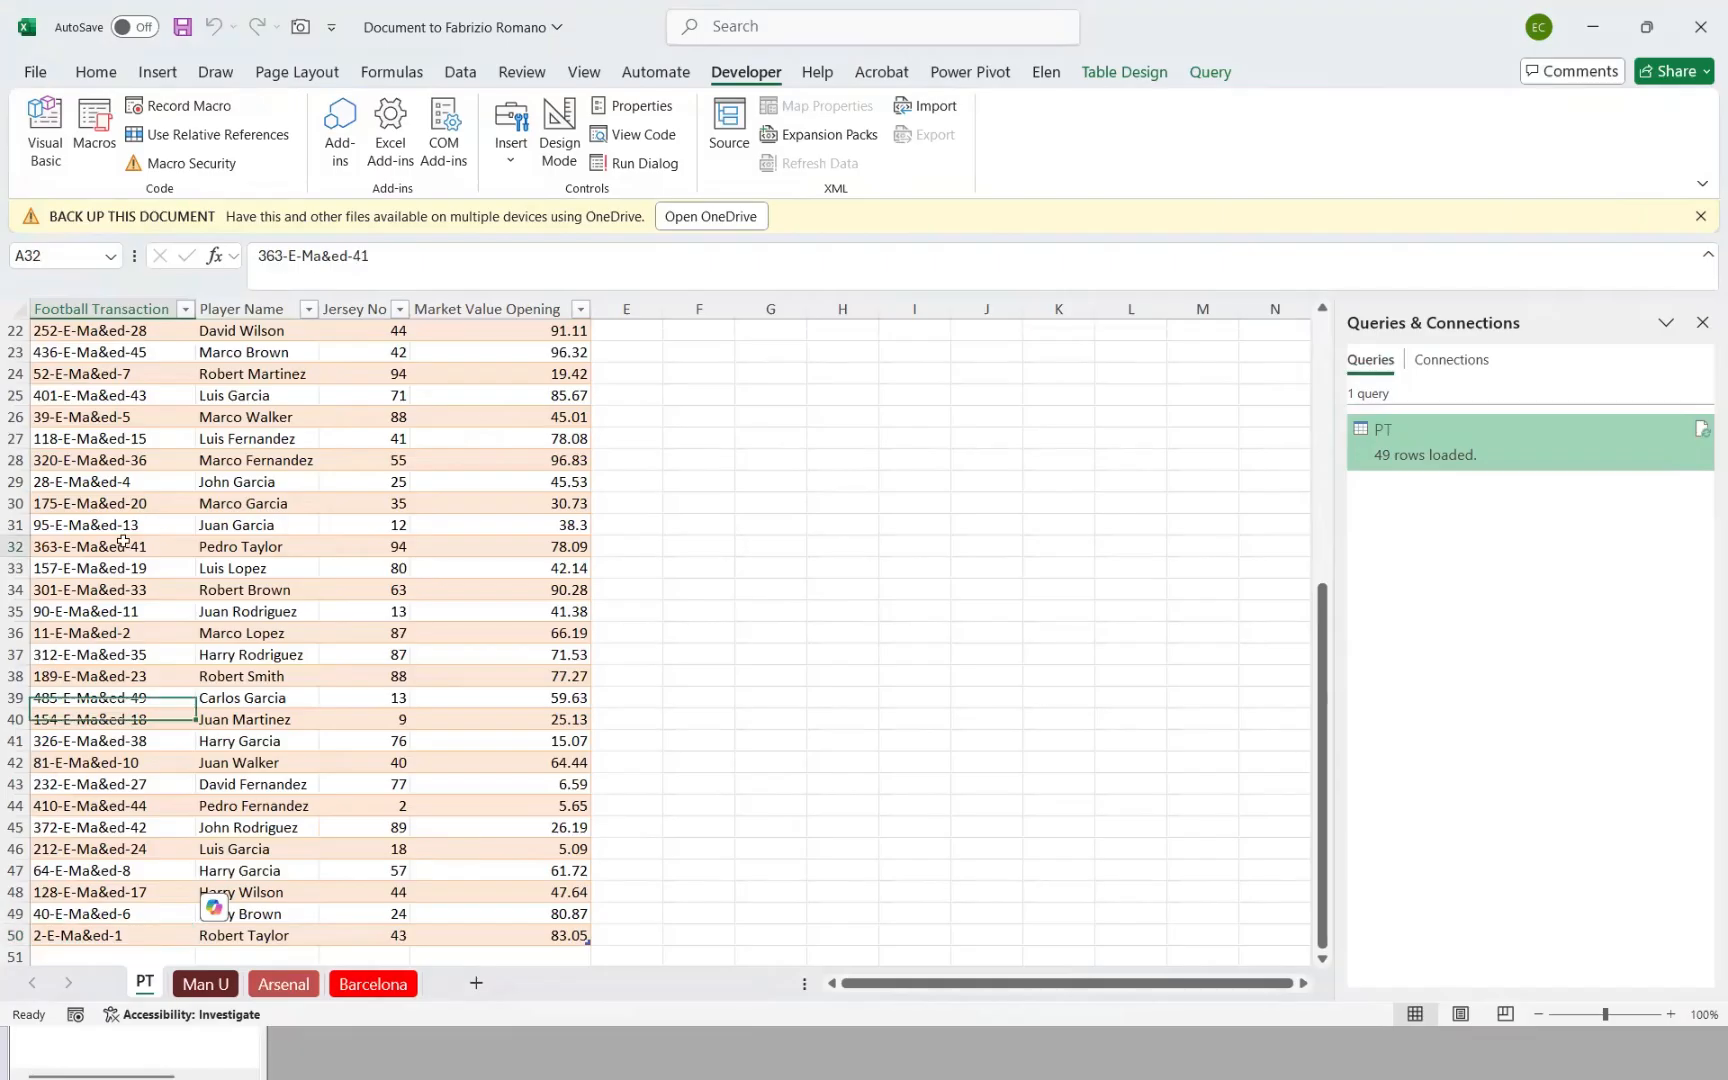
key("Down")
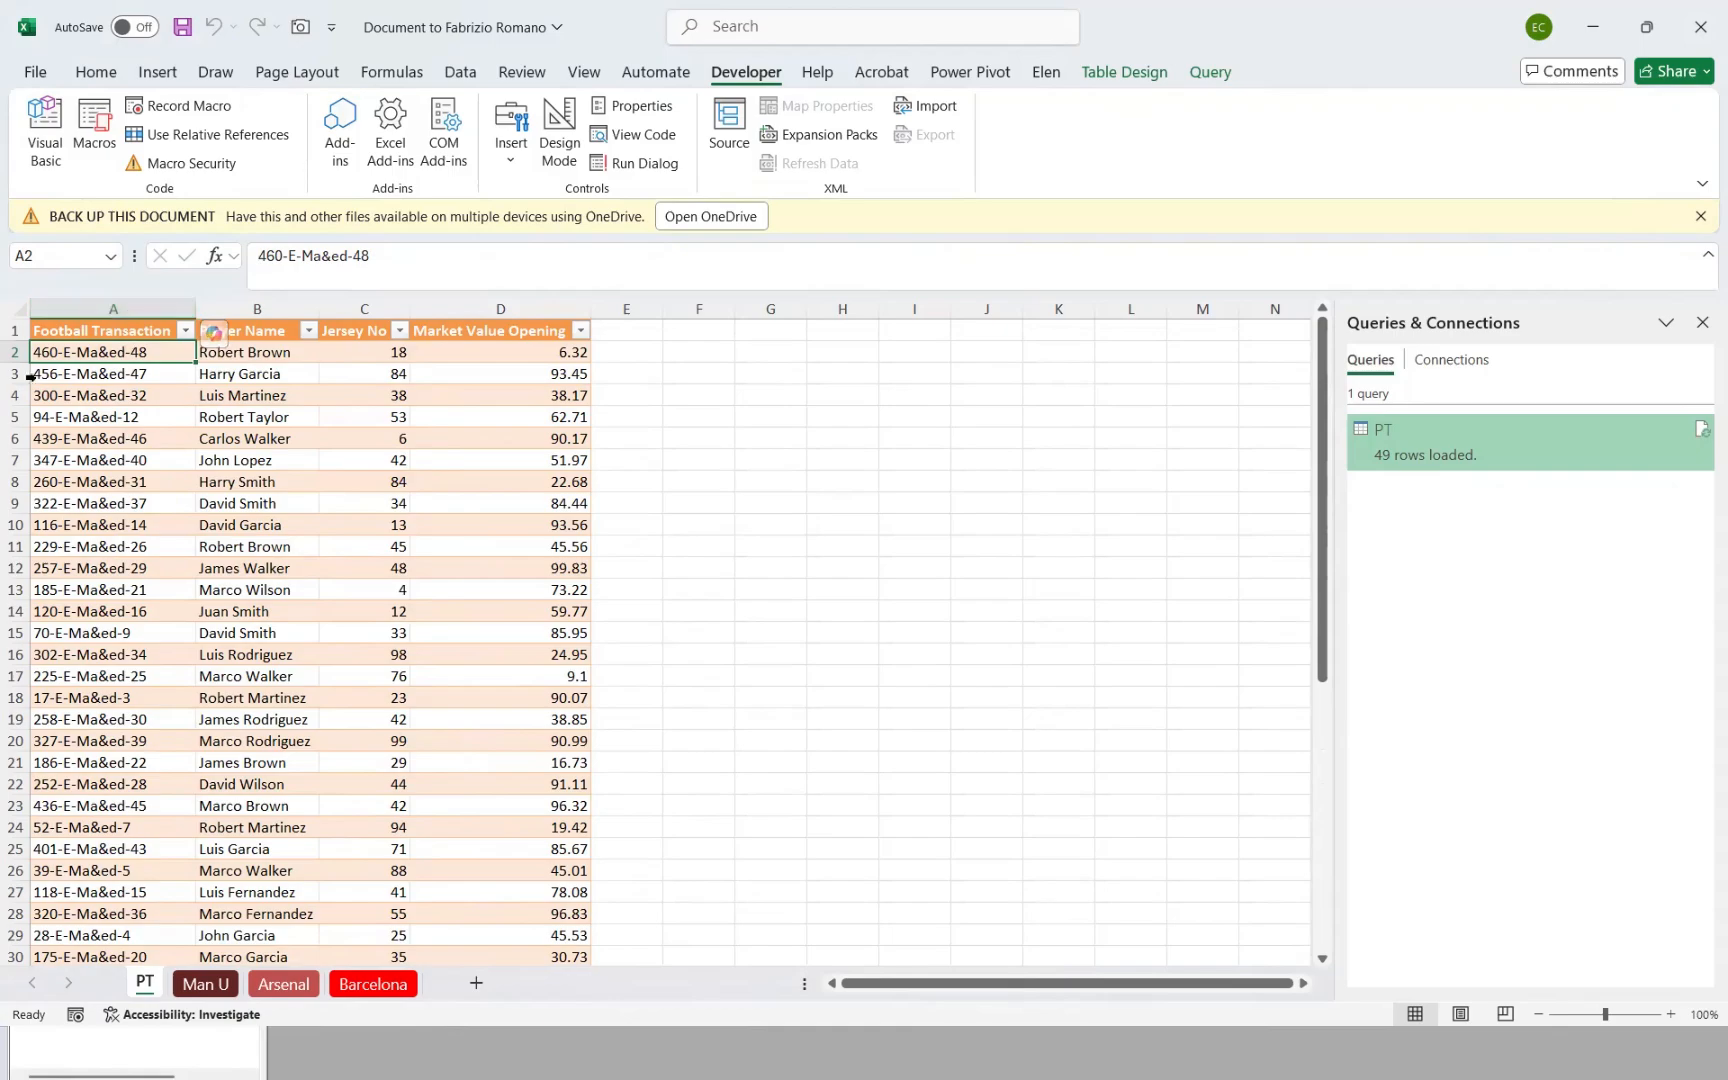
key("alt+Tab")
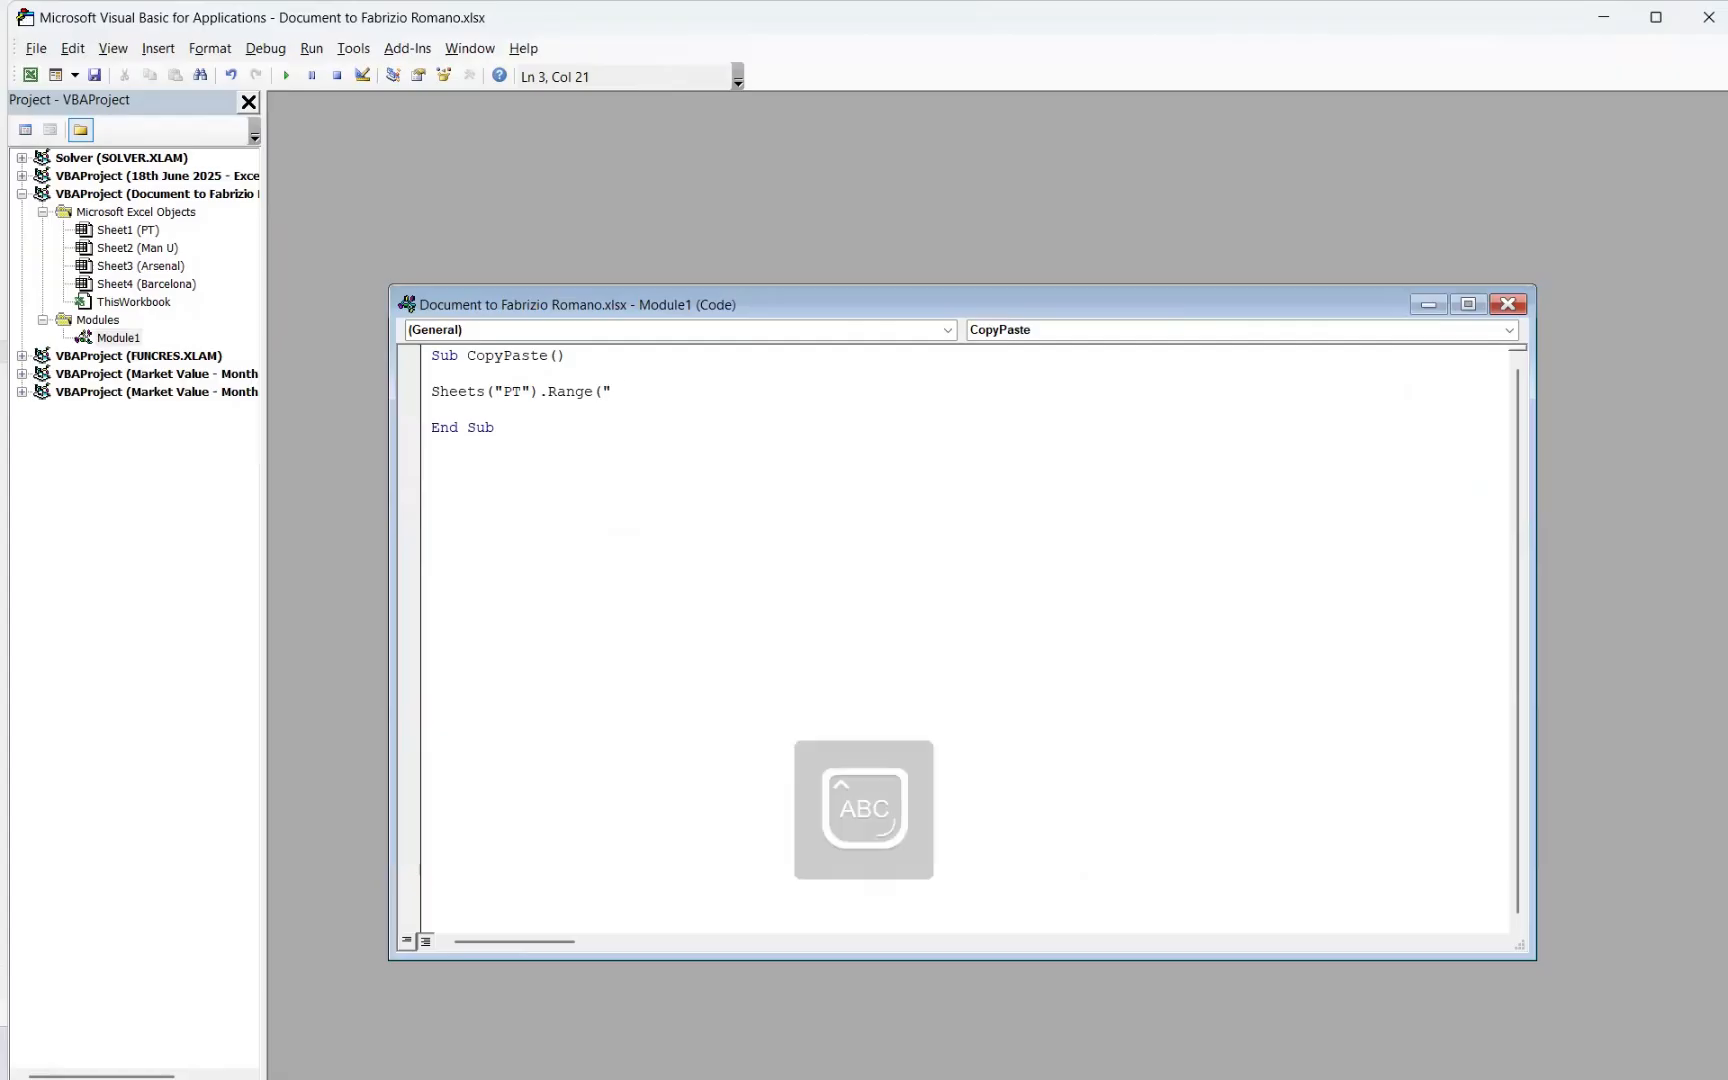
type("A2:")
Step: Check the last data row on the PT sheet and complete the statement as Sheets("PT").Range("A2:A50").Copy
key("alt+Tab")
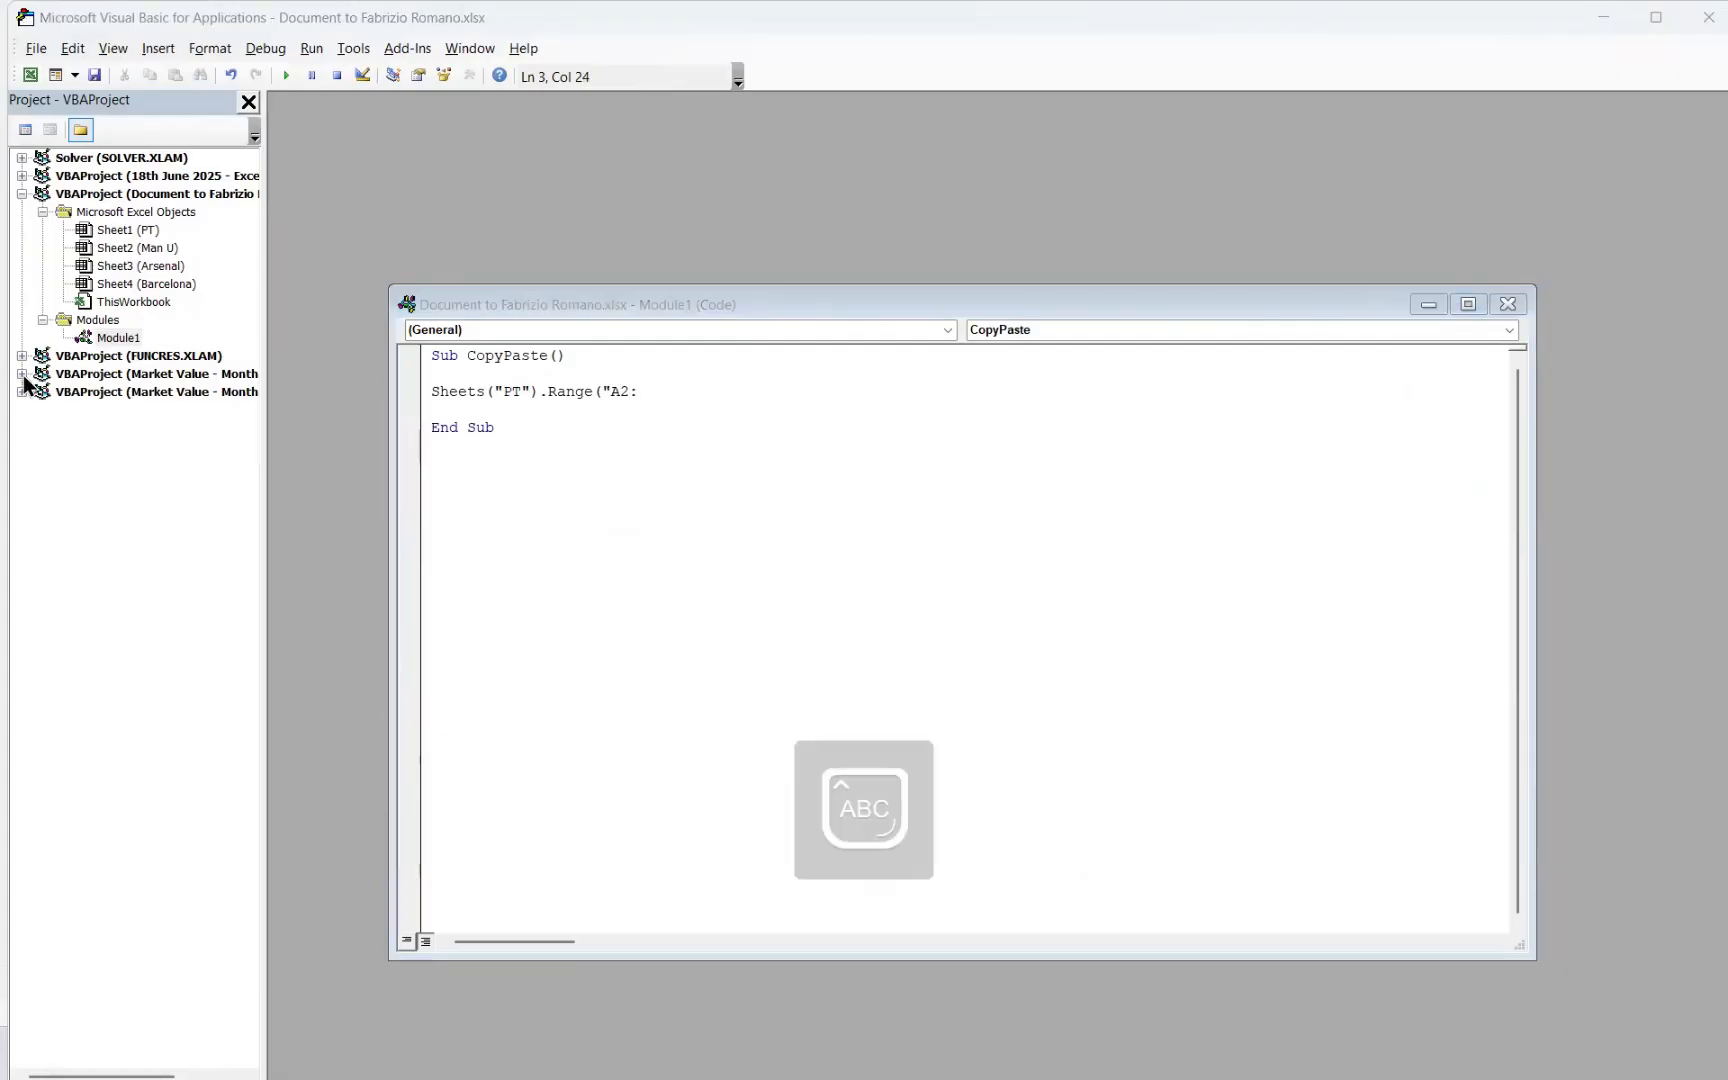
key("ctrl+Down")
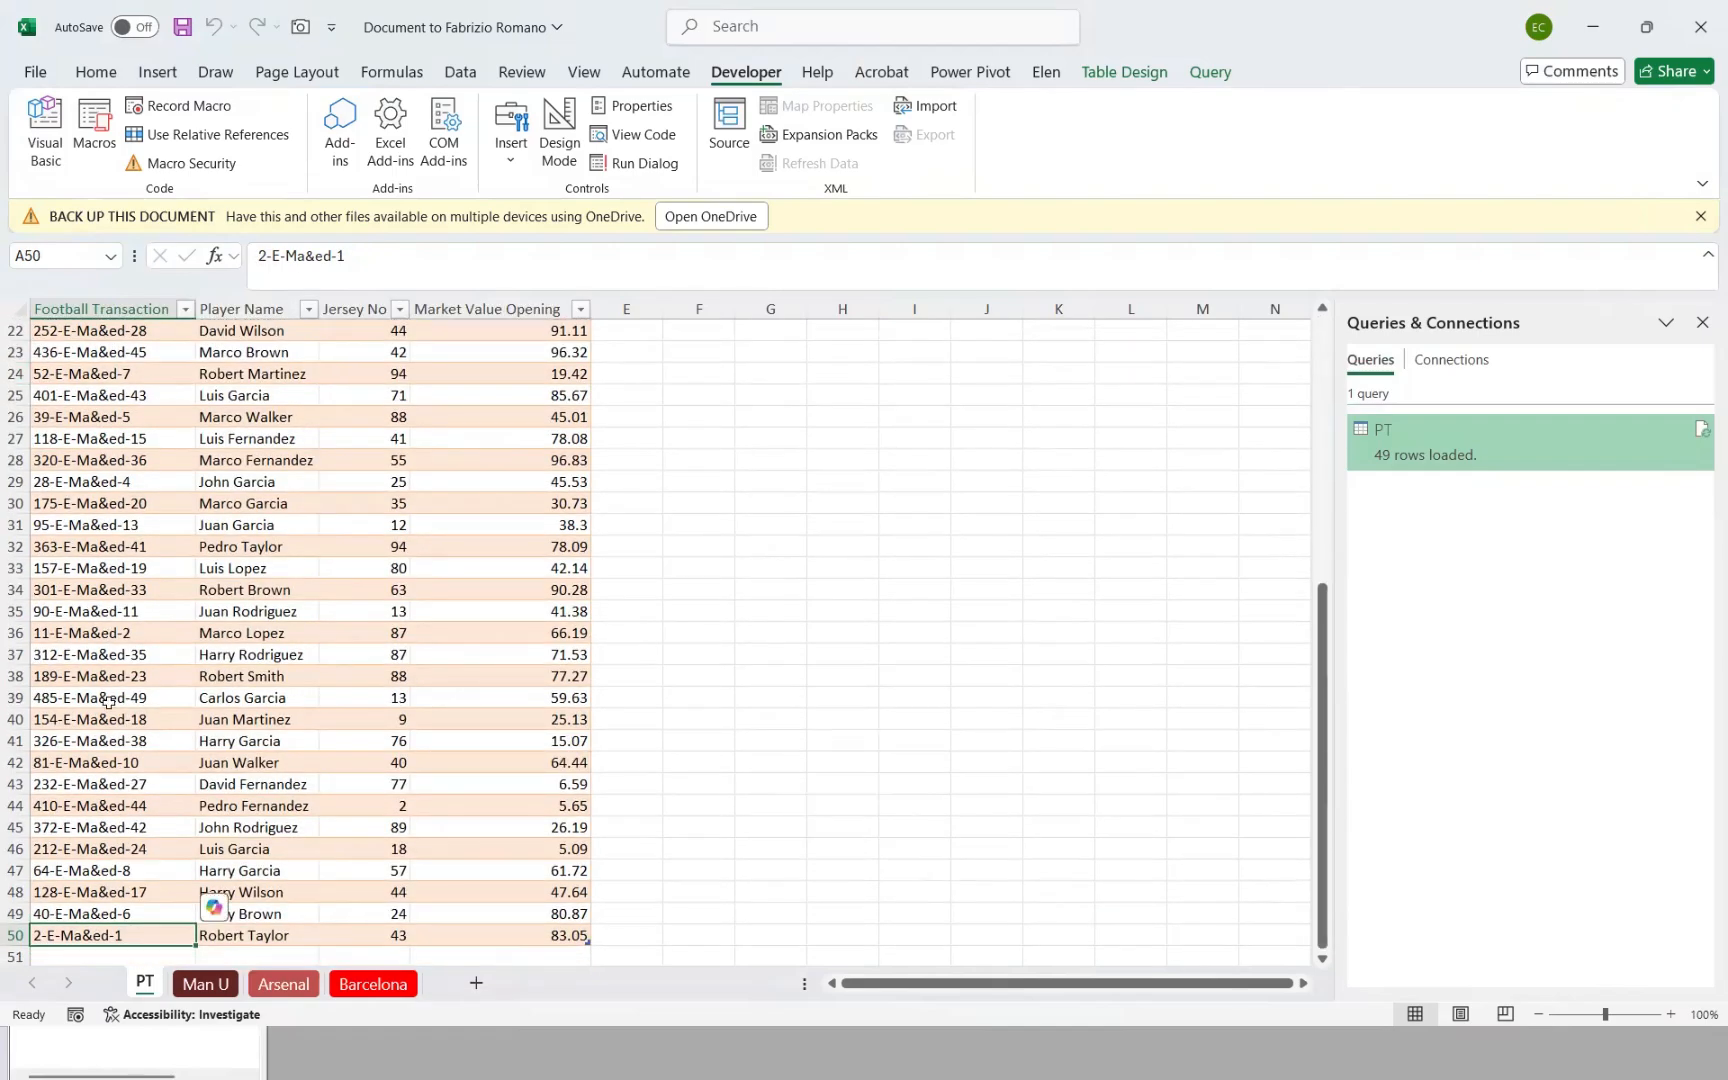
key("alt+Tab")
type("A50\"")
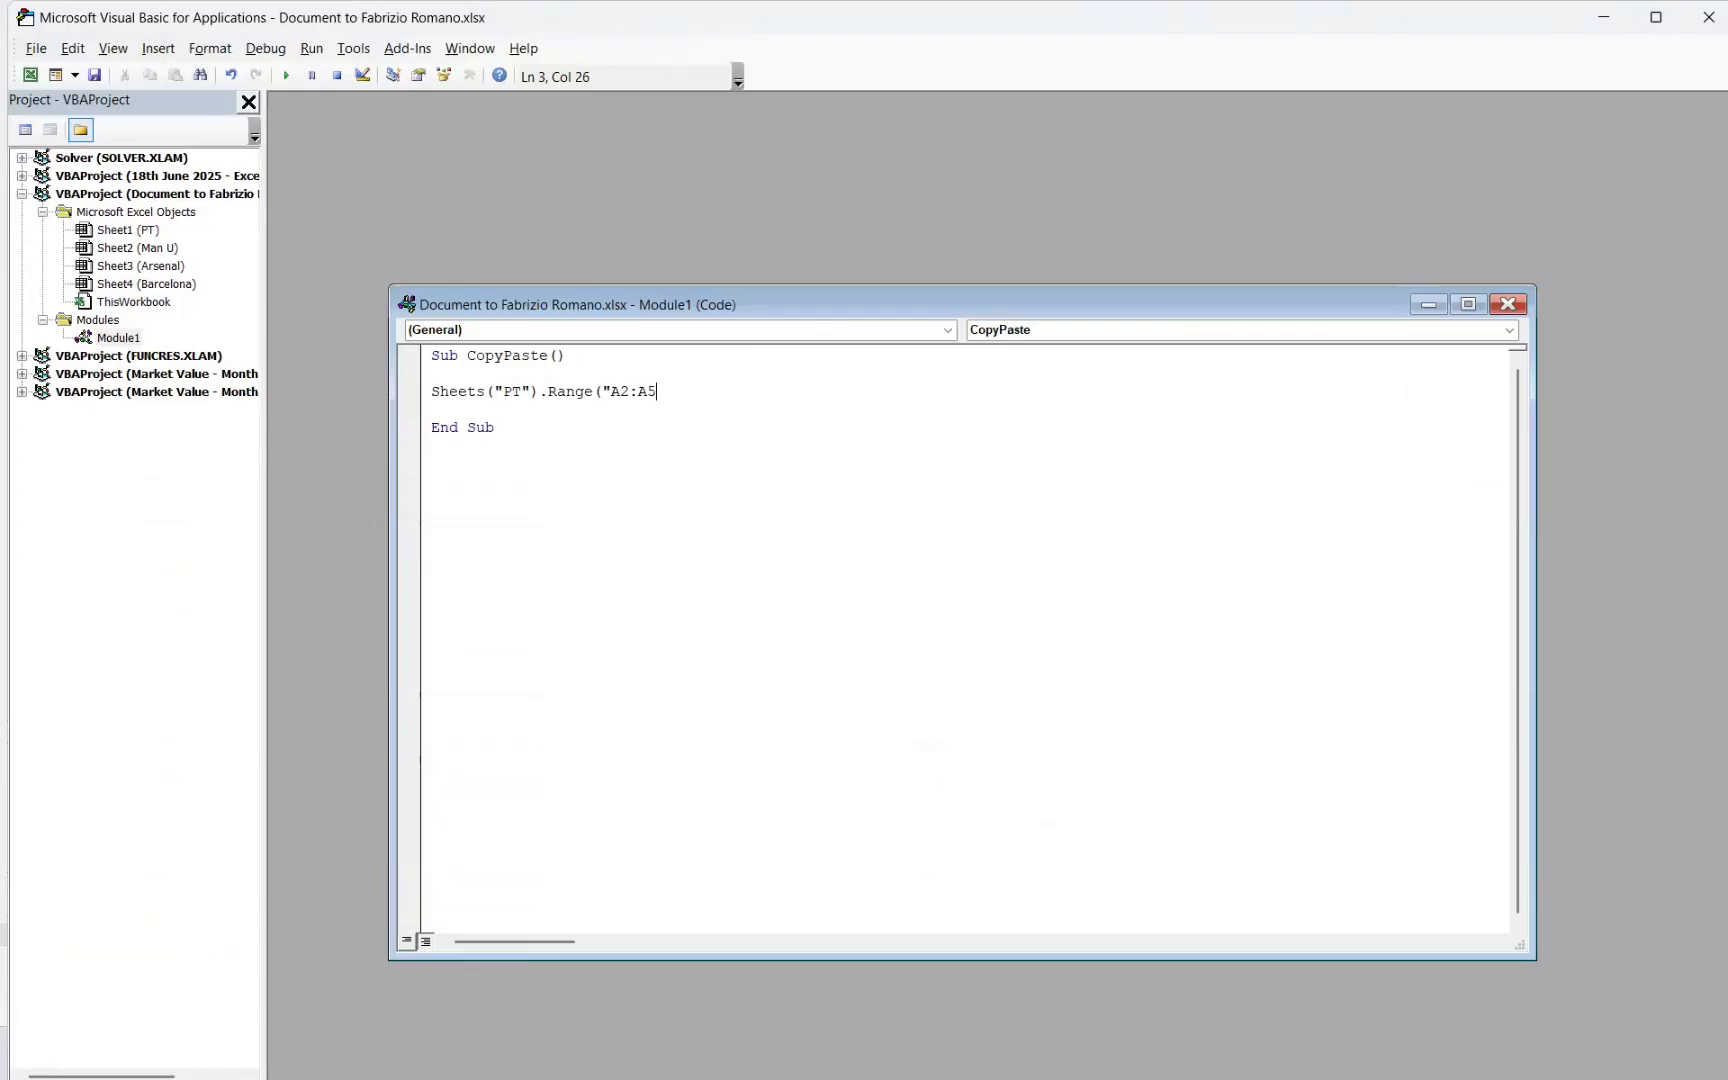
type(").")
key("Caps_Lock")
type("Copy")
Step: Begin a second statement with Sheets("Man U").Range(, checking the destination sheet's name in the workbook
key("Return")
type("Sheet")
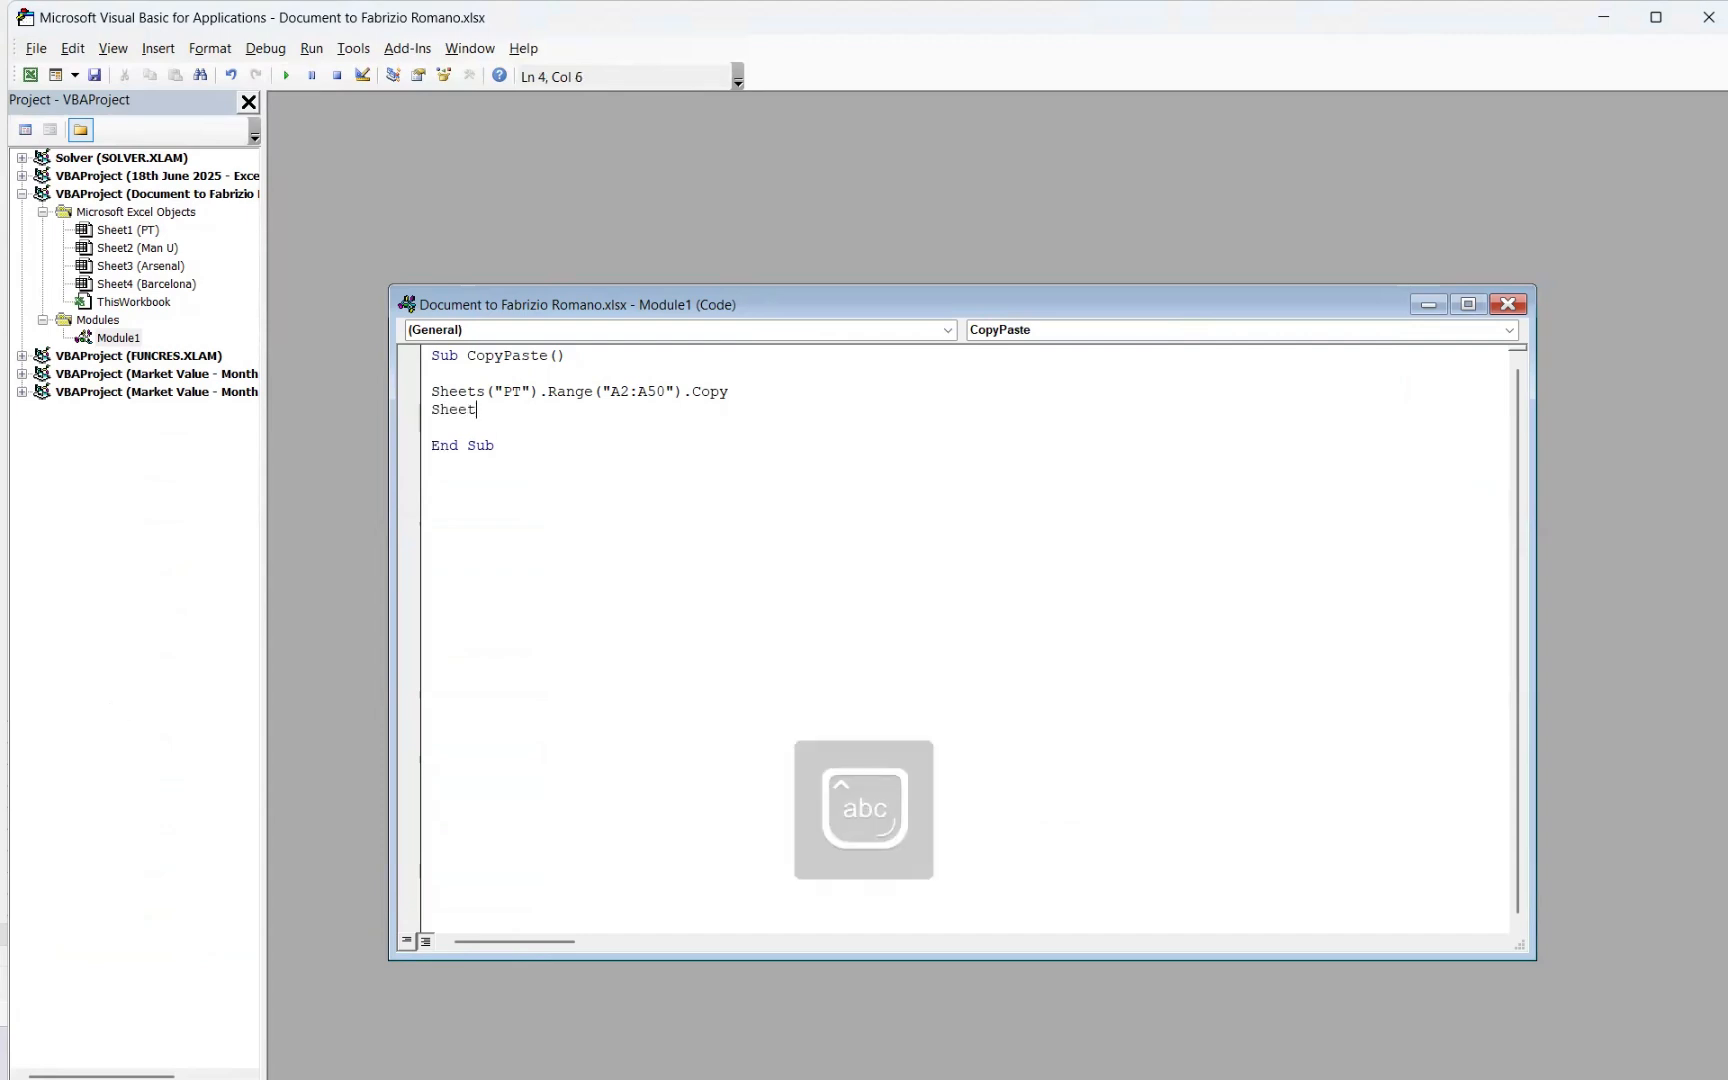
type("s(")
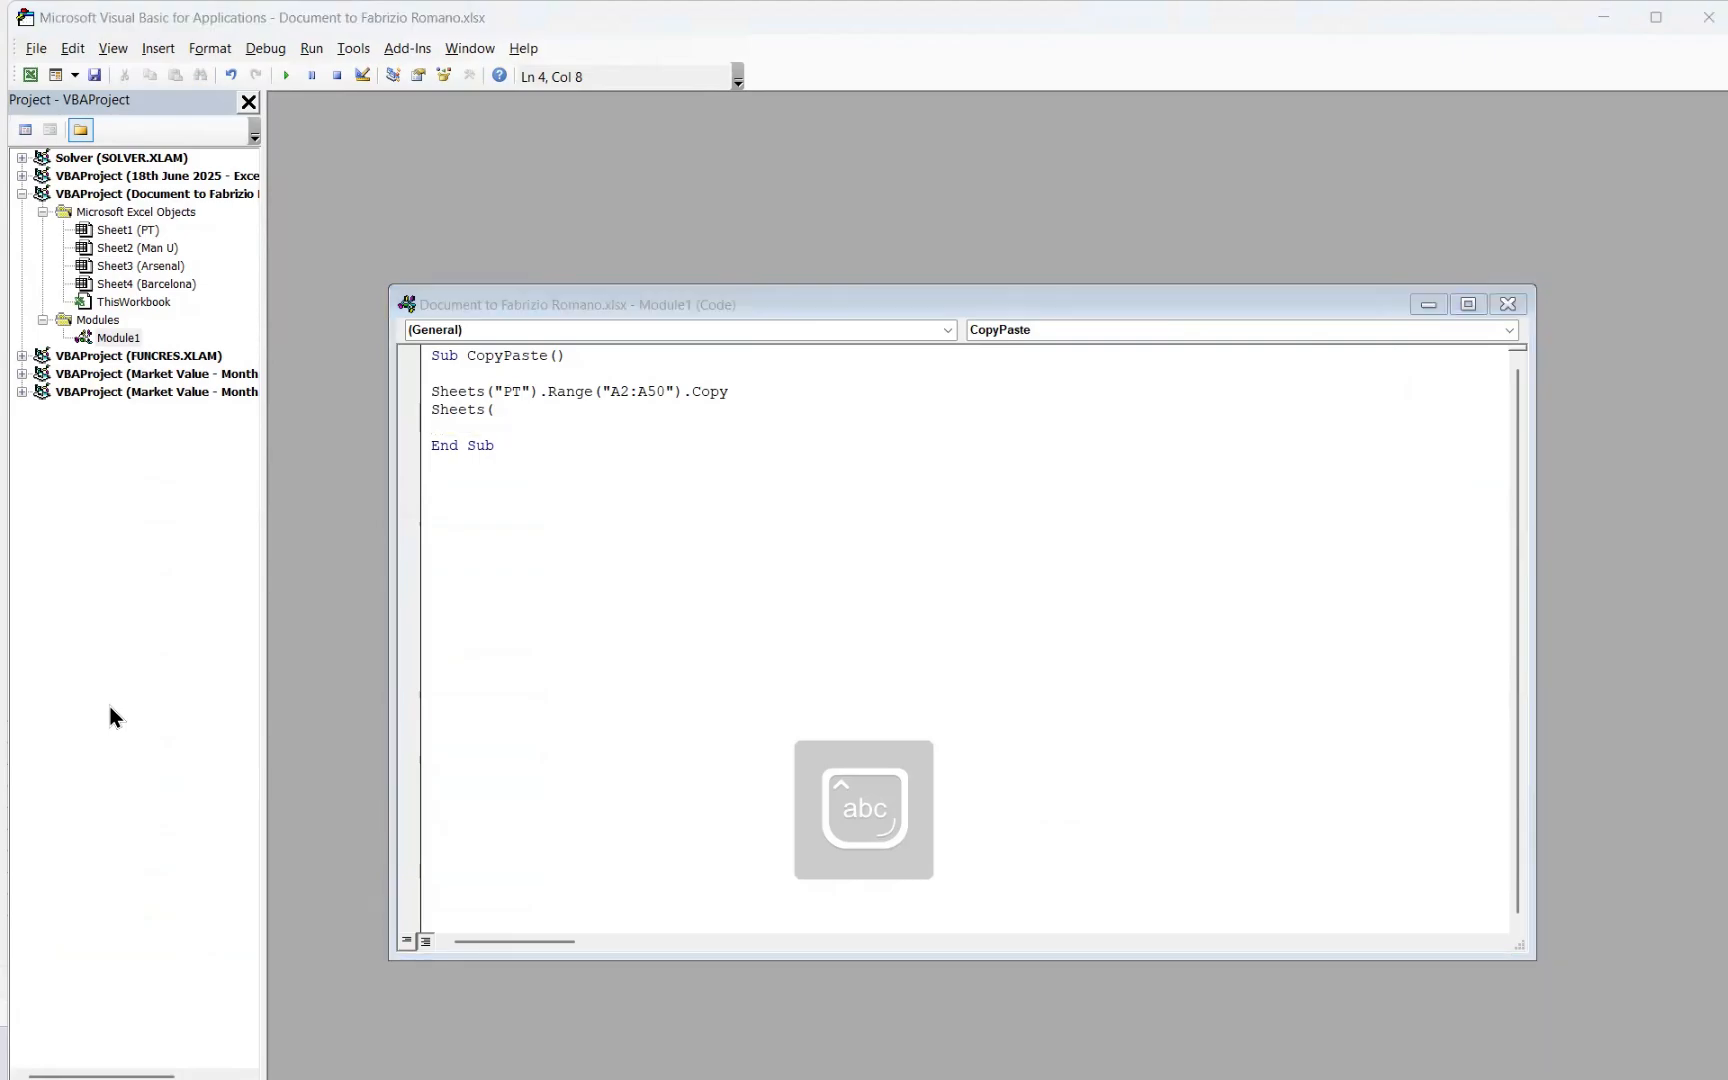
key("alt+Tab")
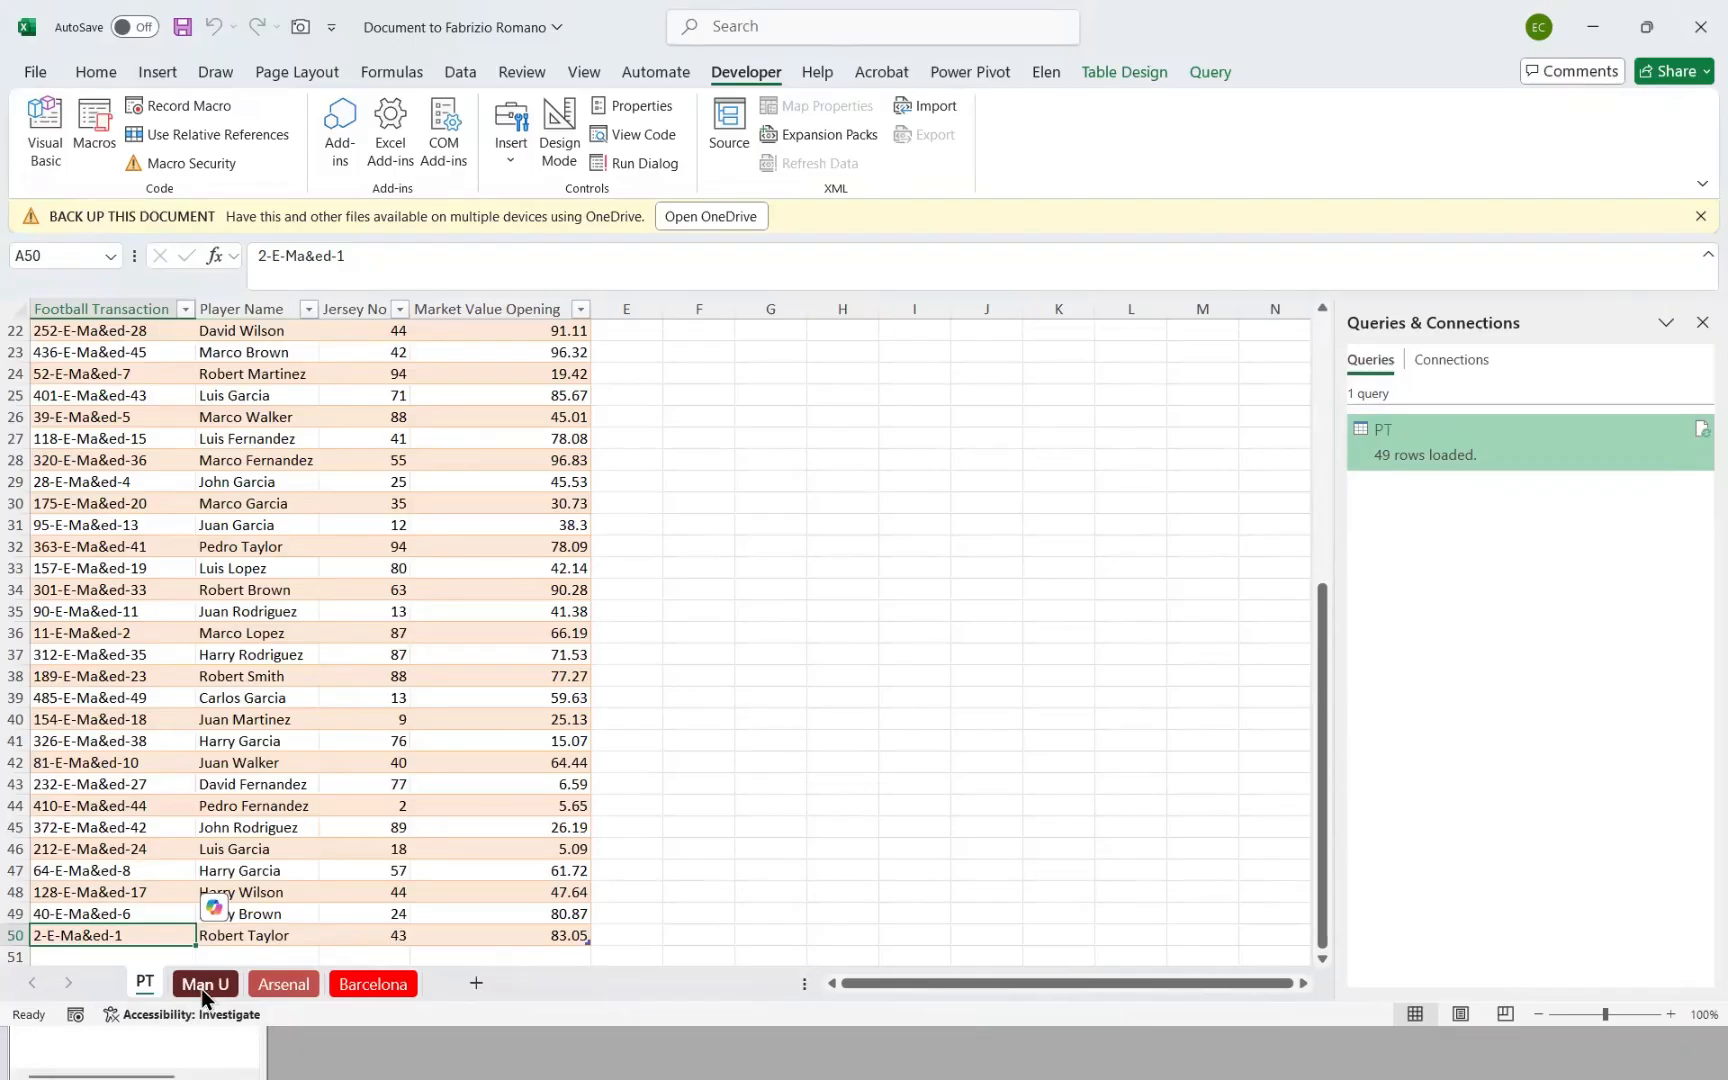
key("alt+Tab")
type("\"")
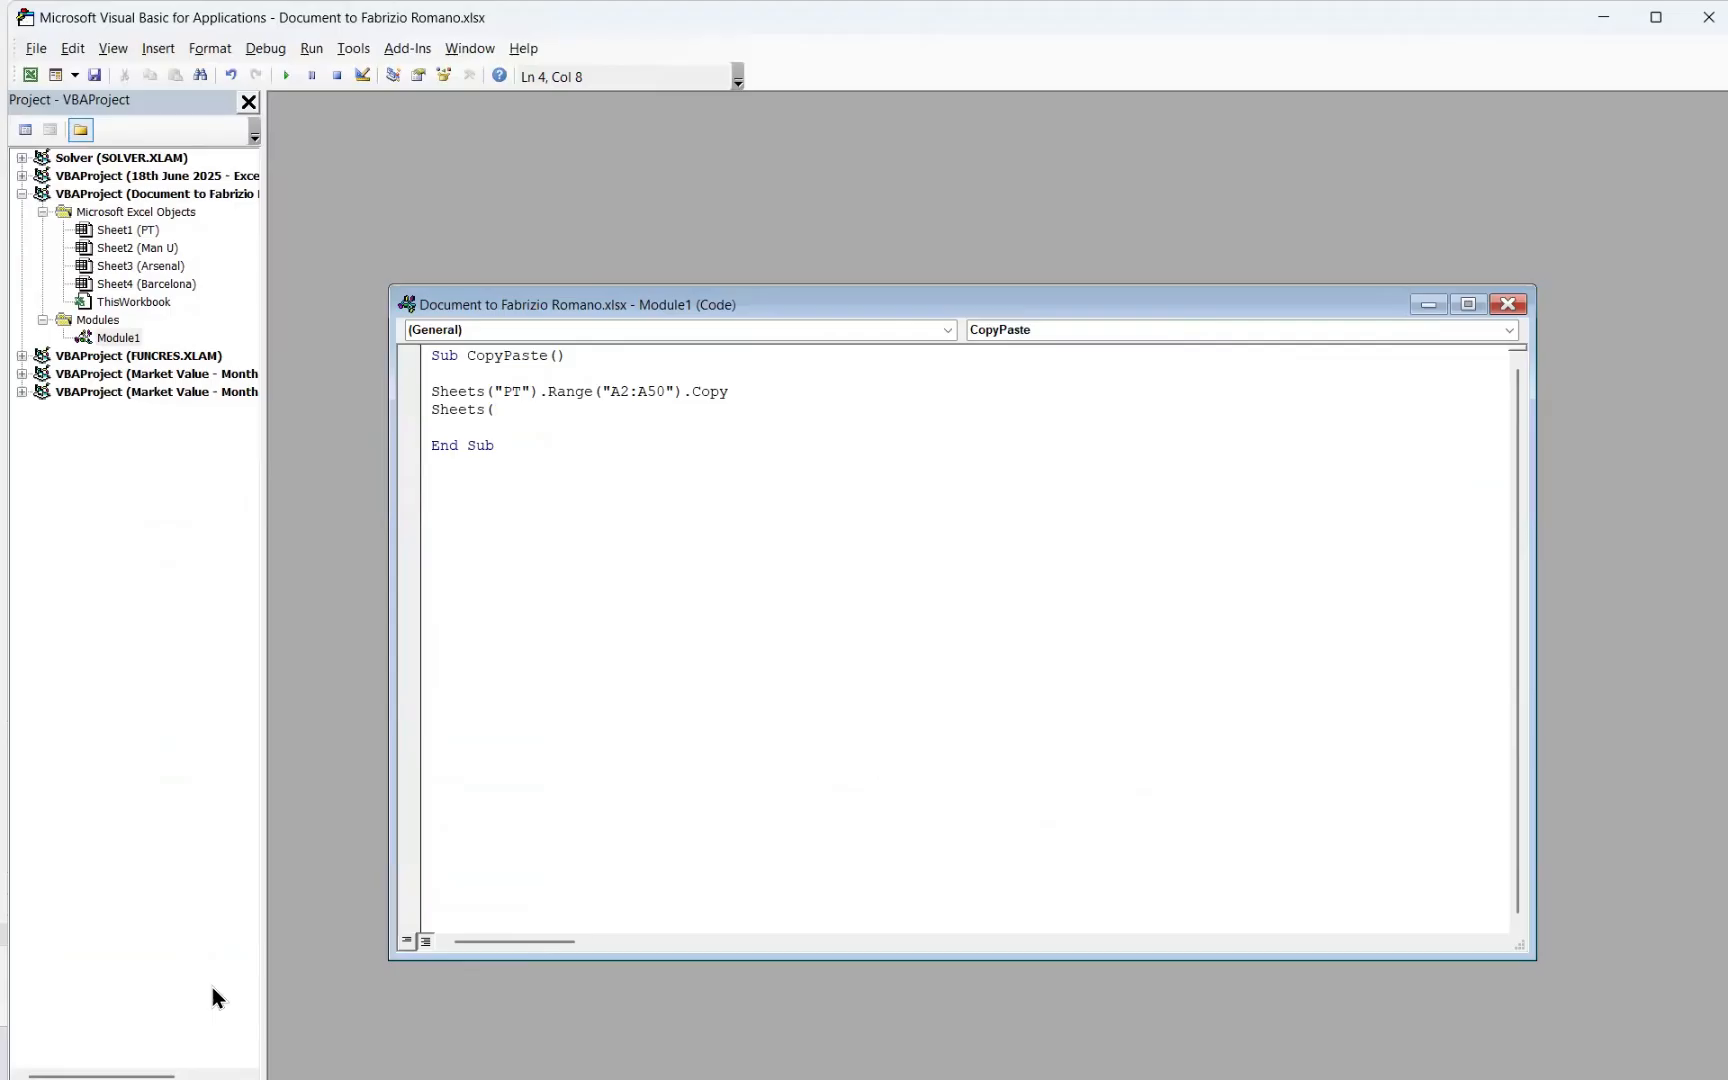
type("Man ")
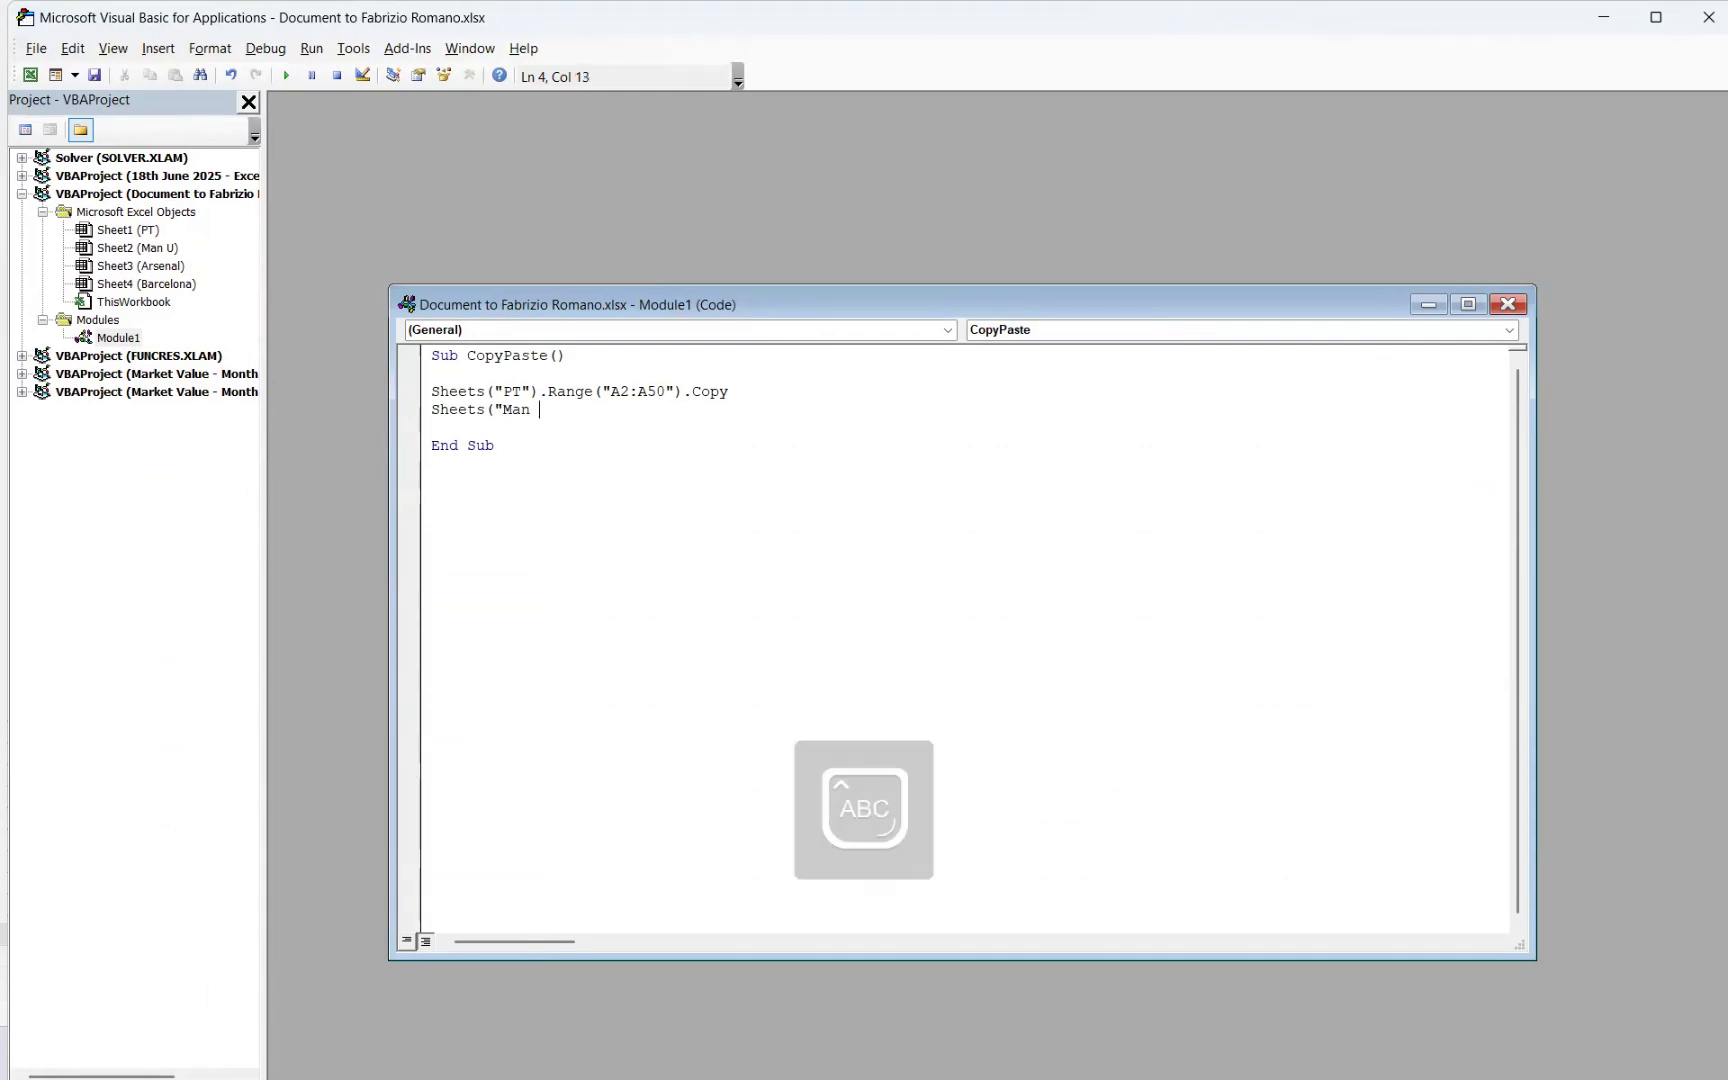
type("U\").Range(")
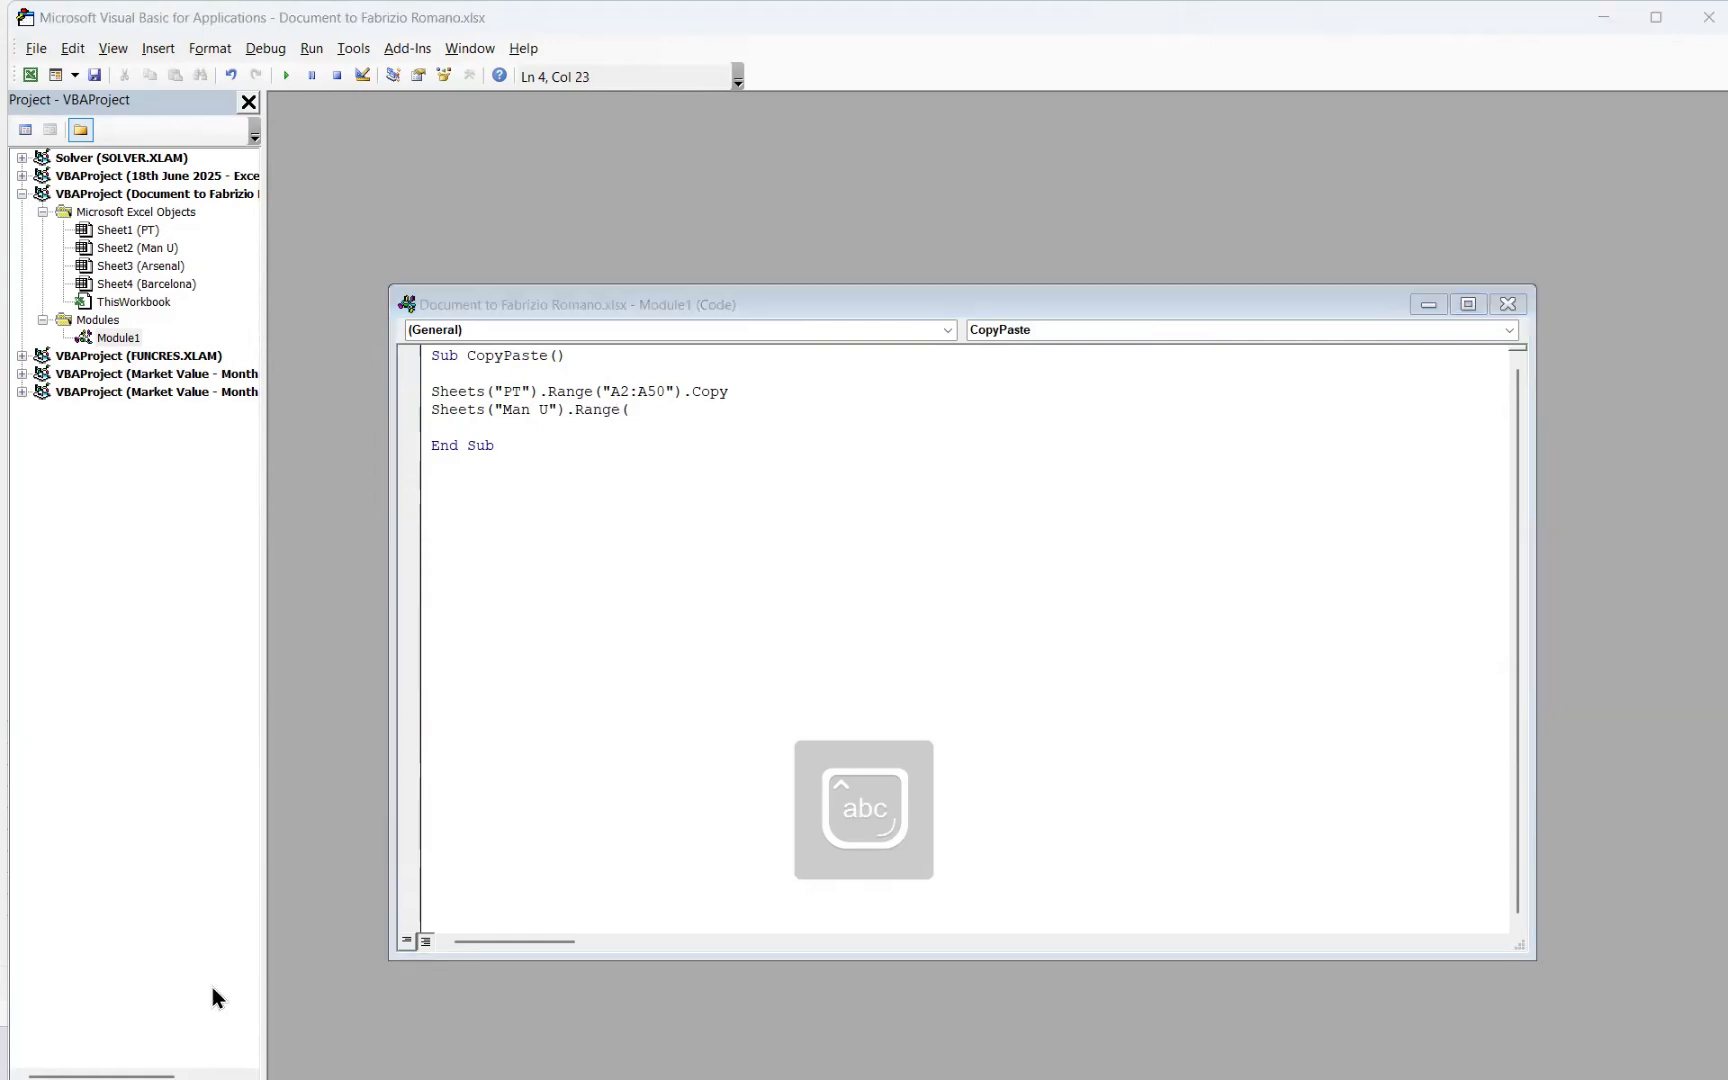
Step: Check the first empty Football Transaction cell on the Man U sheet and complete the statement with "B11").PasteSpecial xlPasteValues
key("alt+F11")
left_click(212, 985)
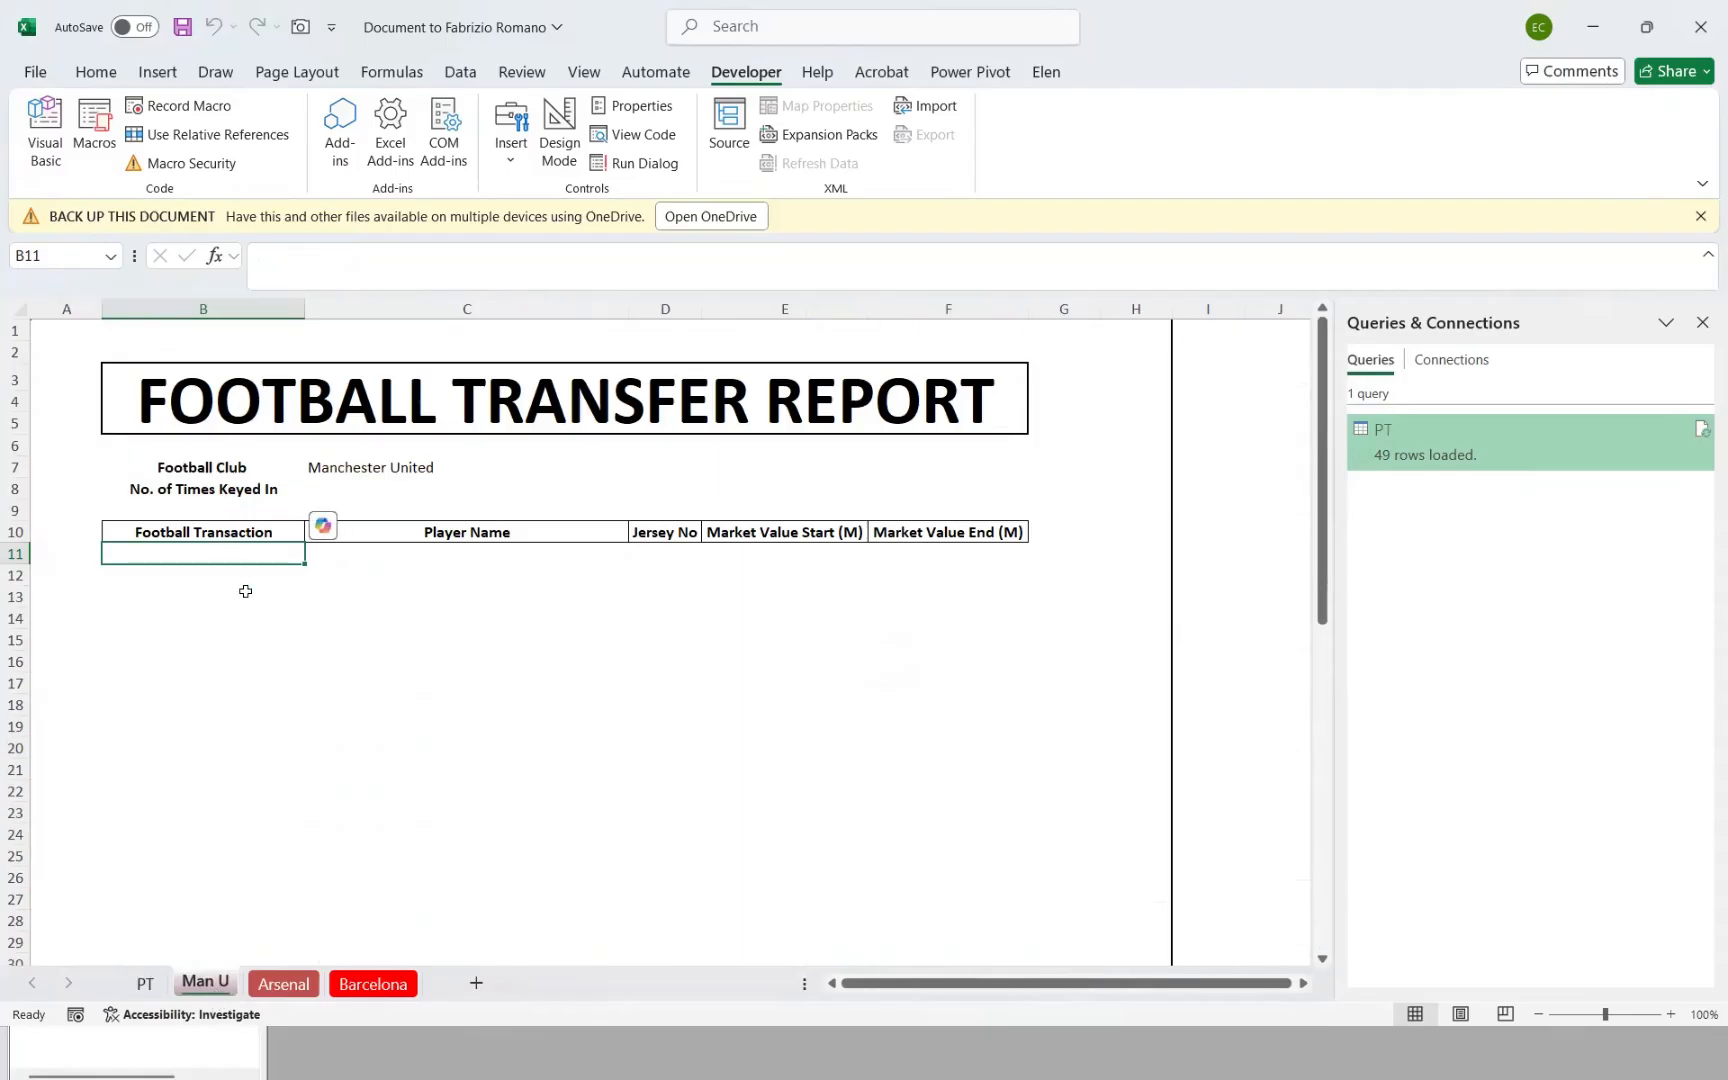
key("alt+F11")
key("Caps_Lock")
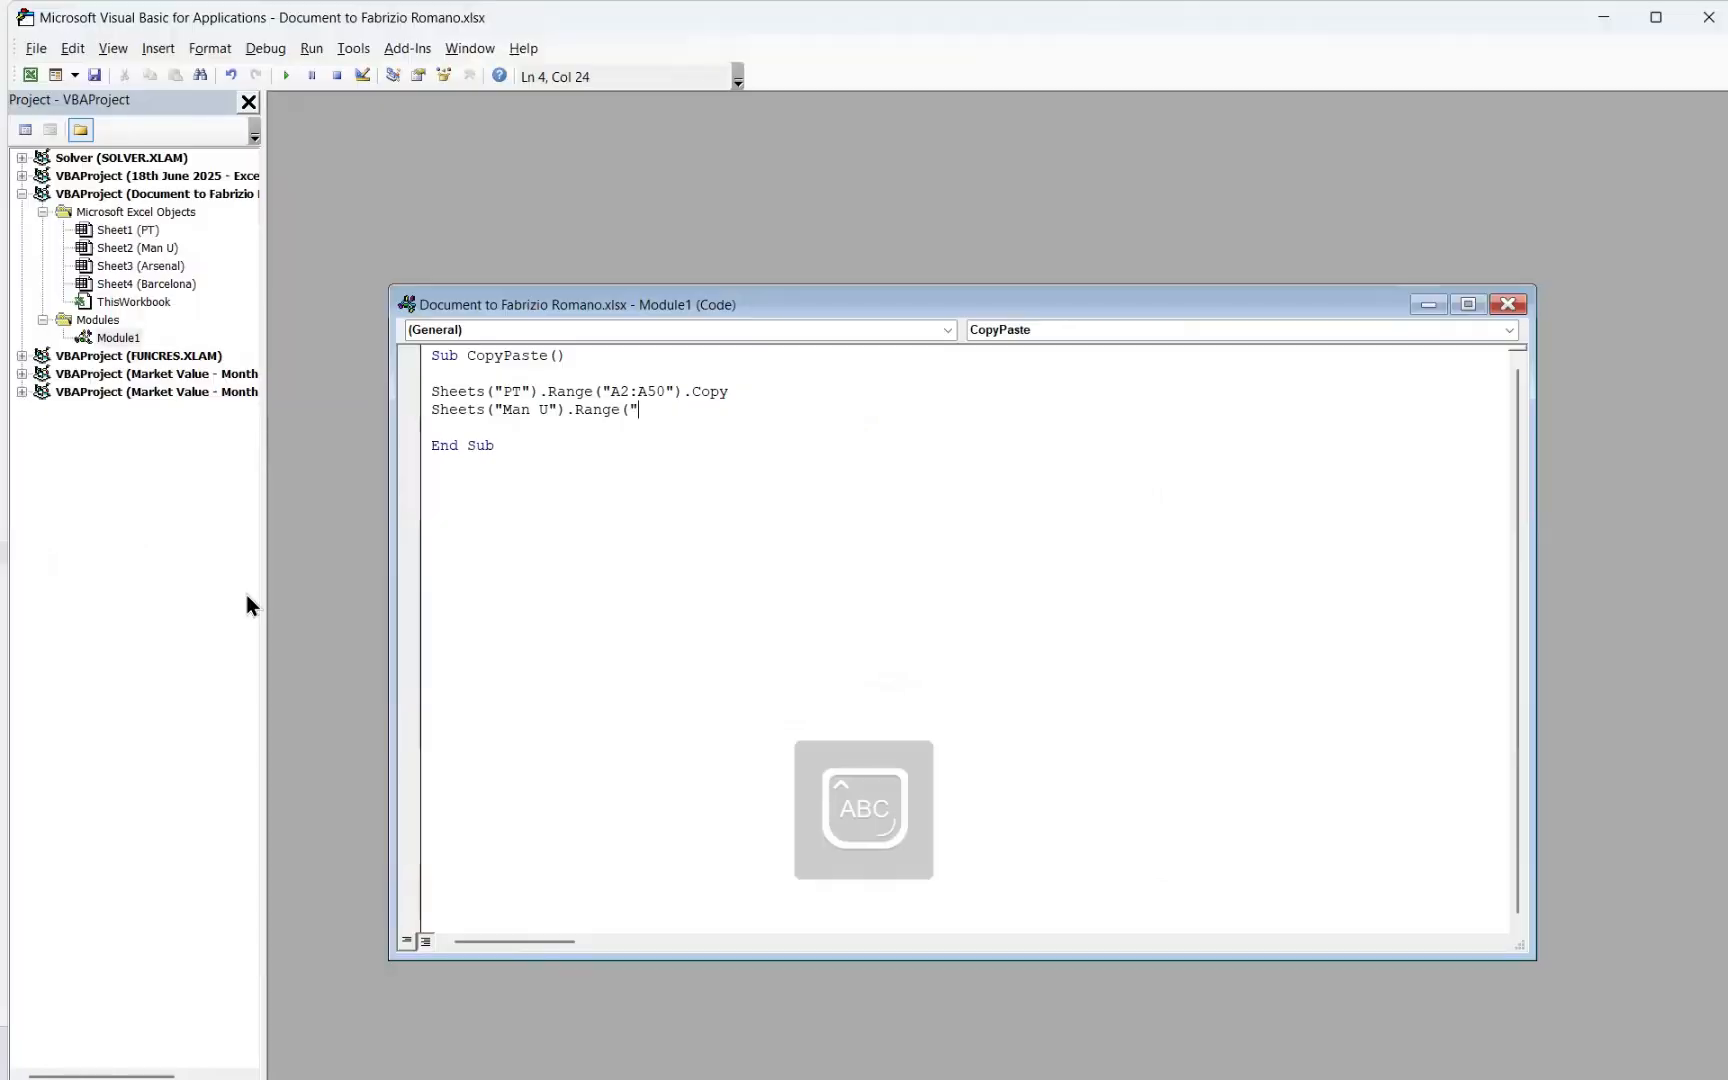
type("\"B11\").")
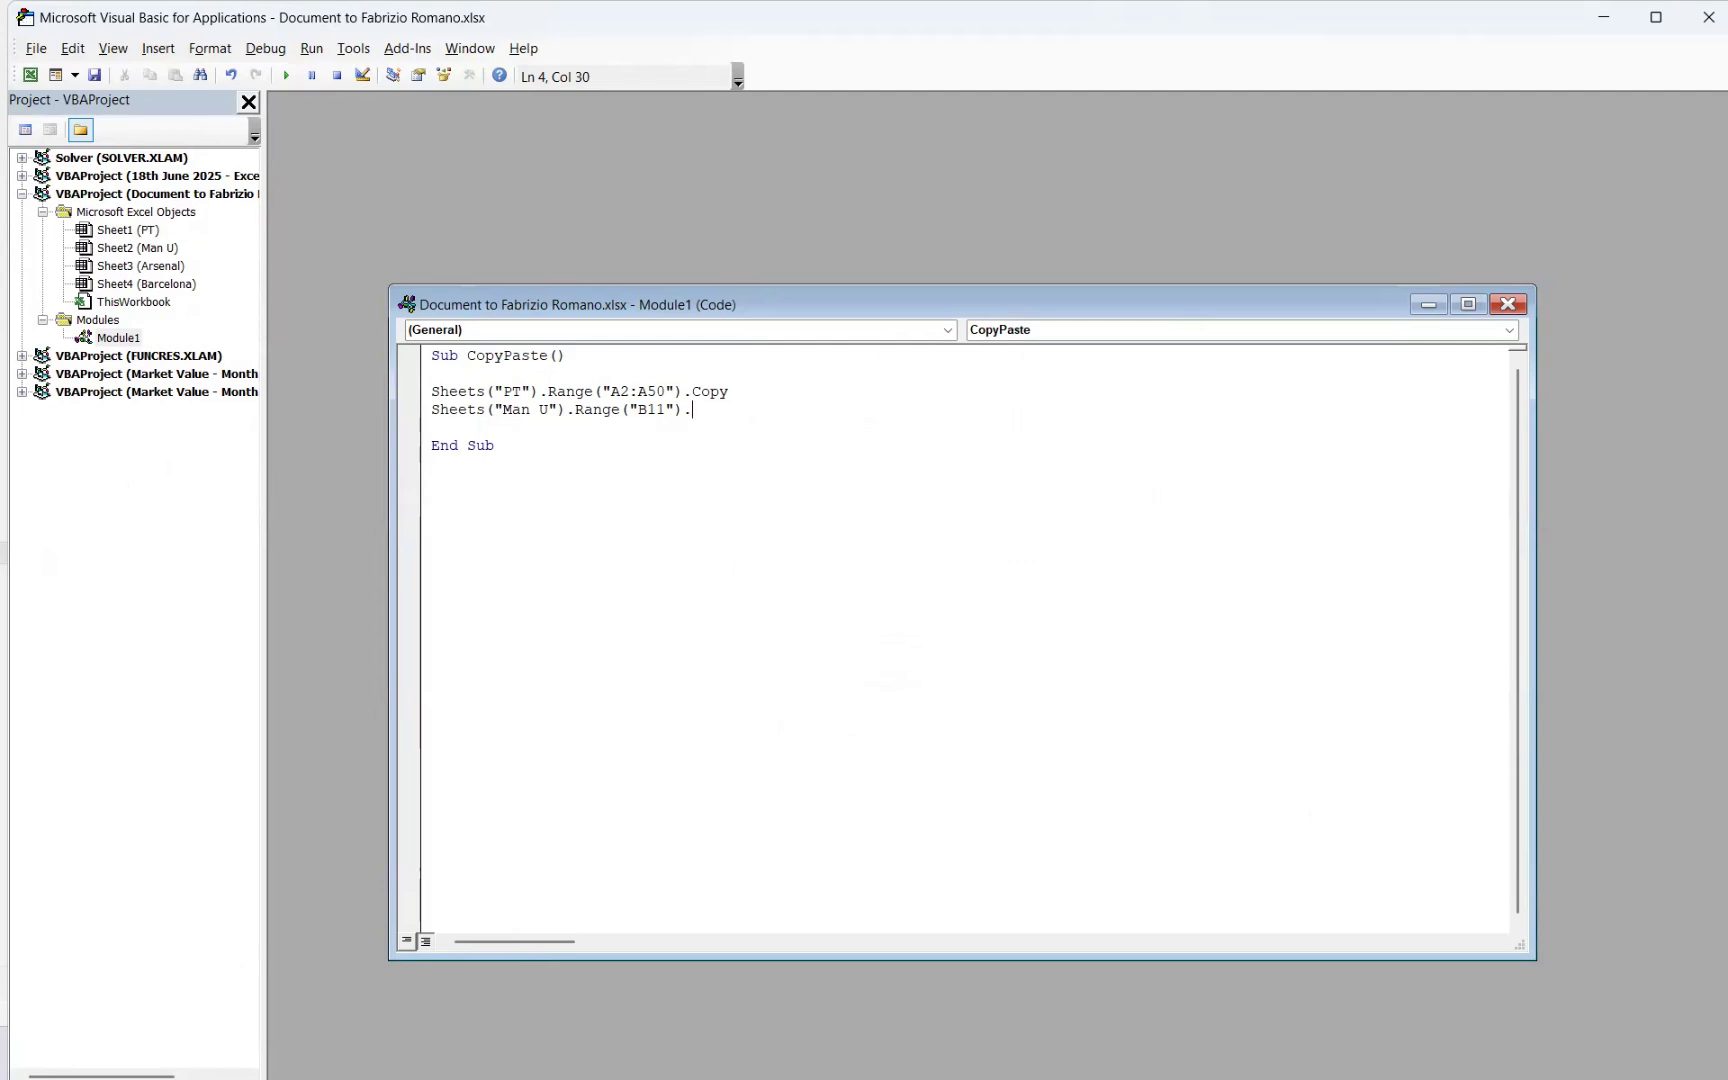
type("P")
key("Caps_Lock")
type("aste")
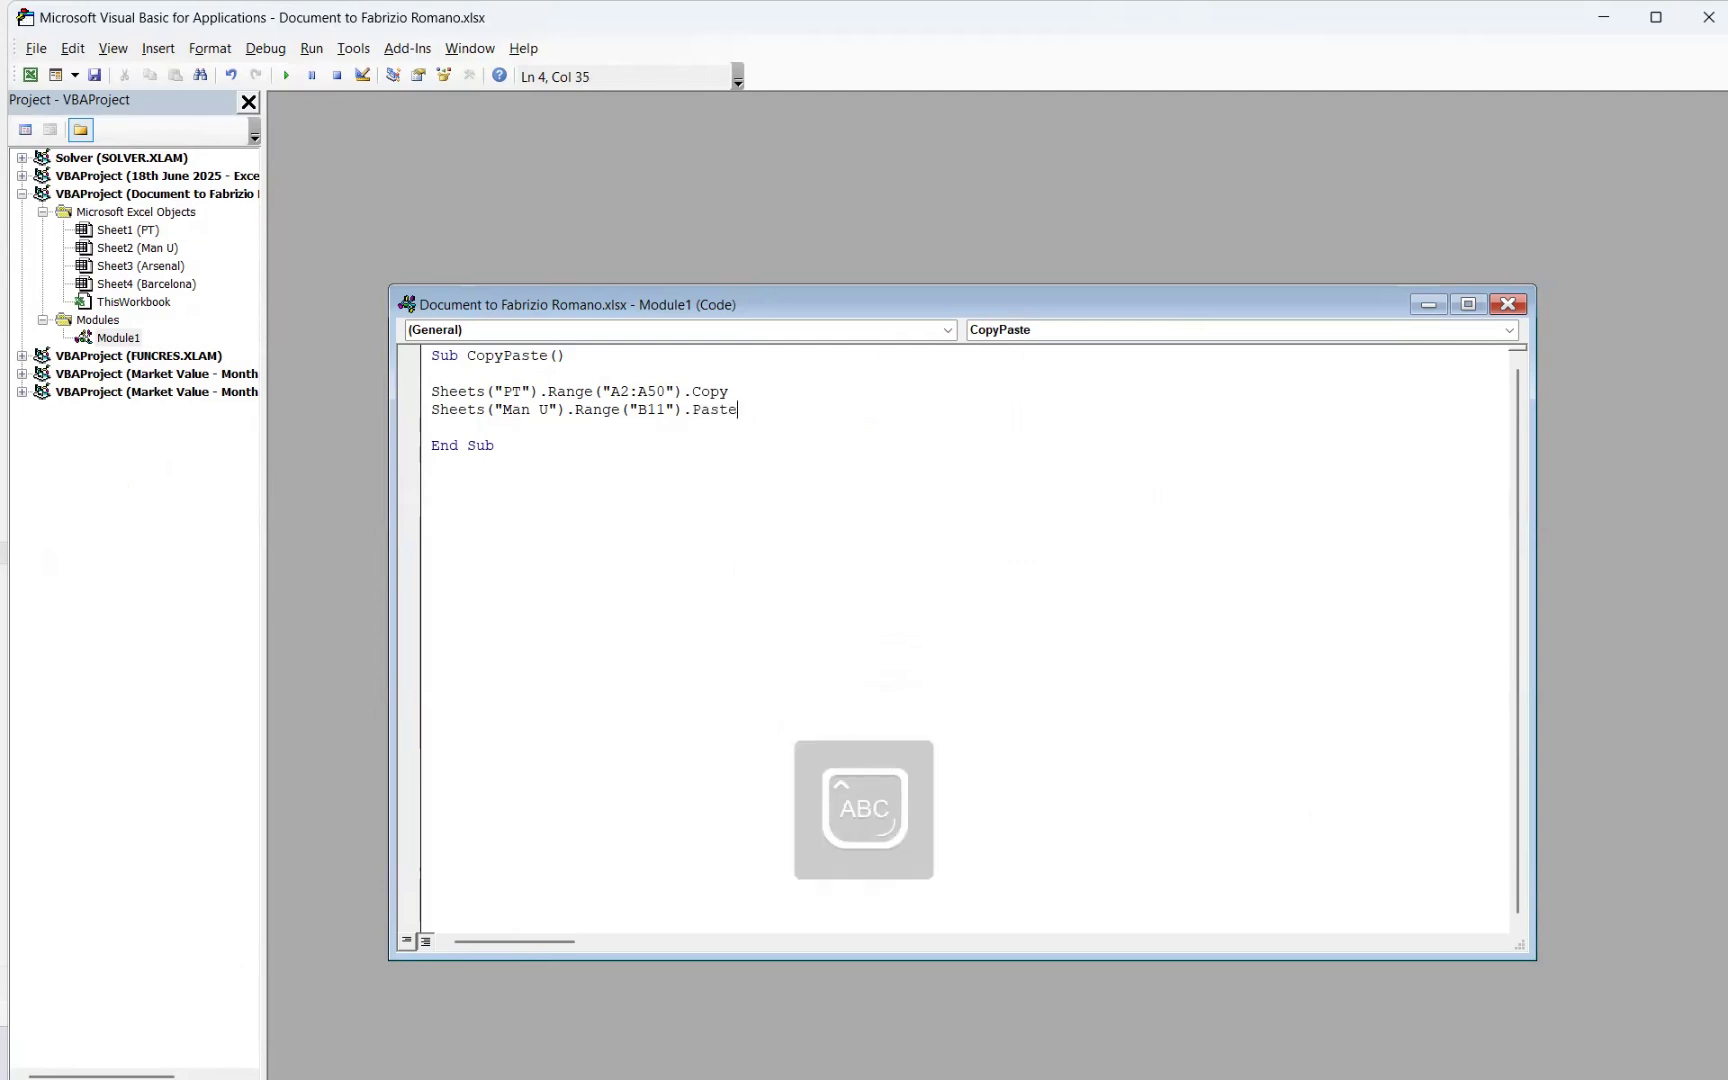
type("Special xlPasteValues")
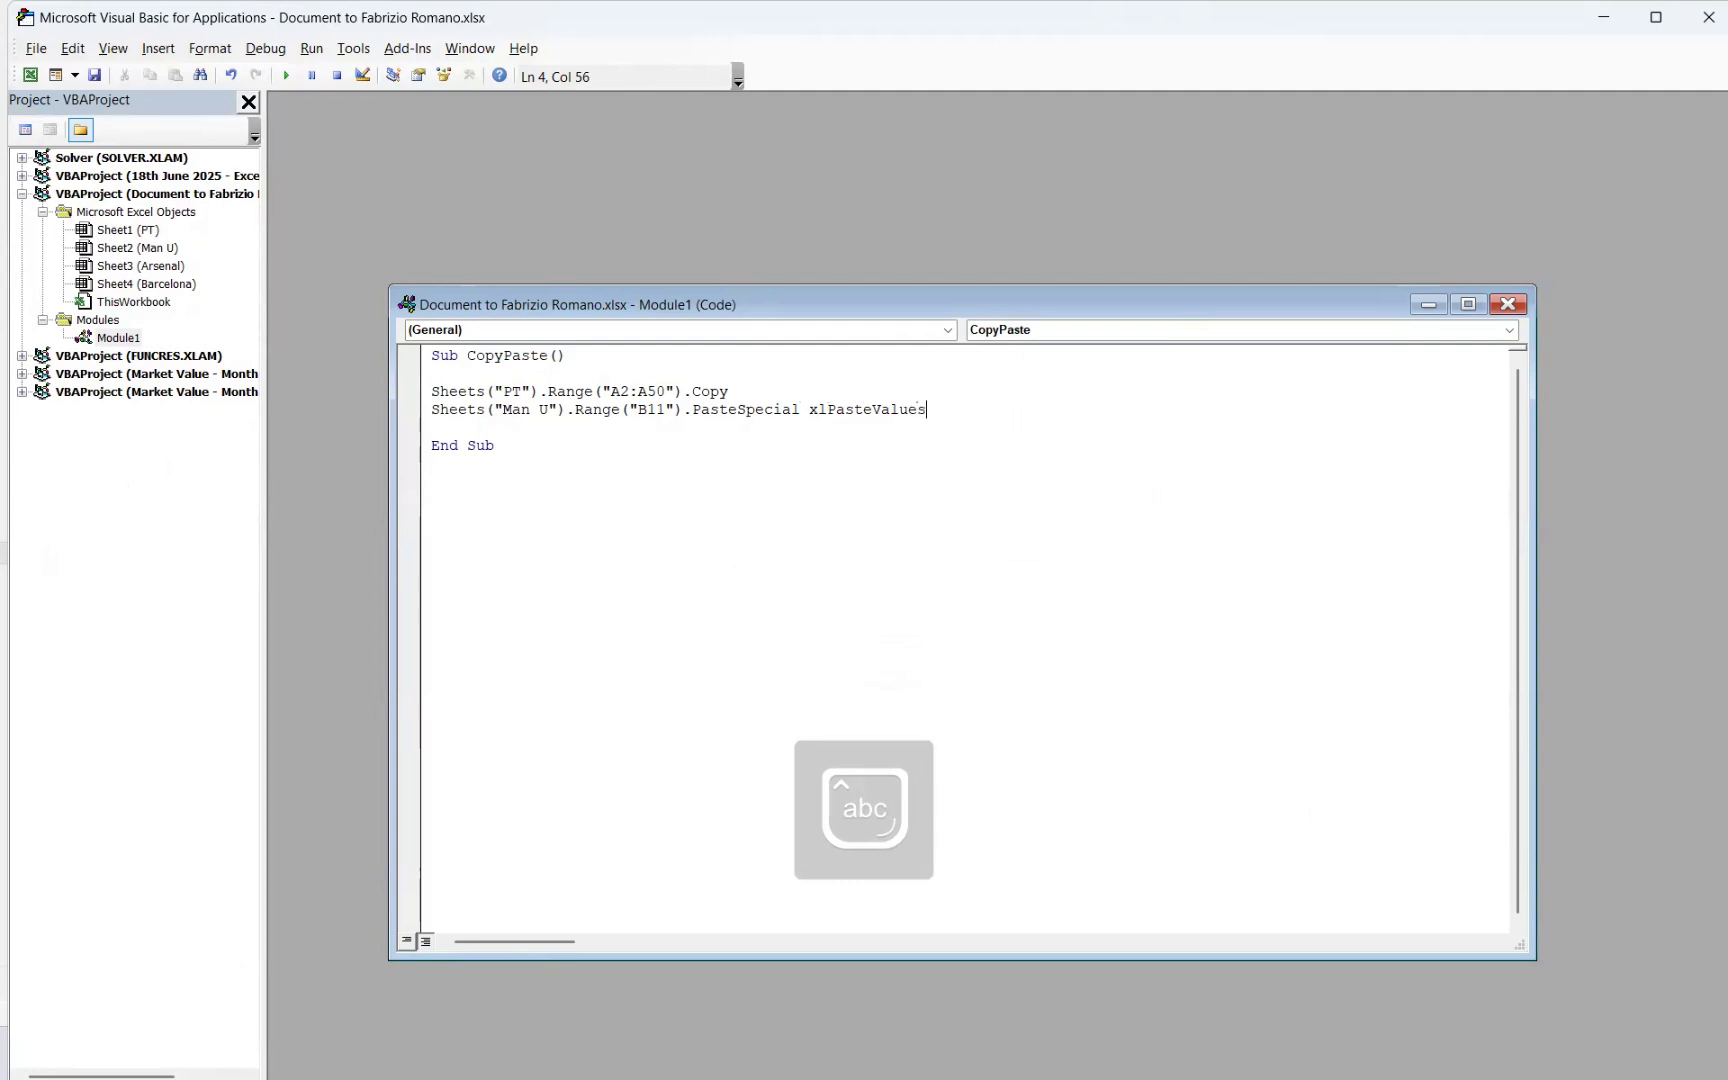
Step: Add the line Application.CutCopyMode = False to the macro, and run it to view the output on the Man U sheet
key("Return")
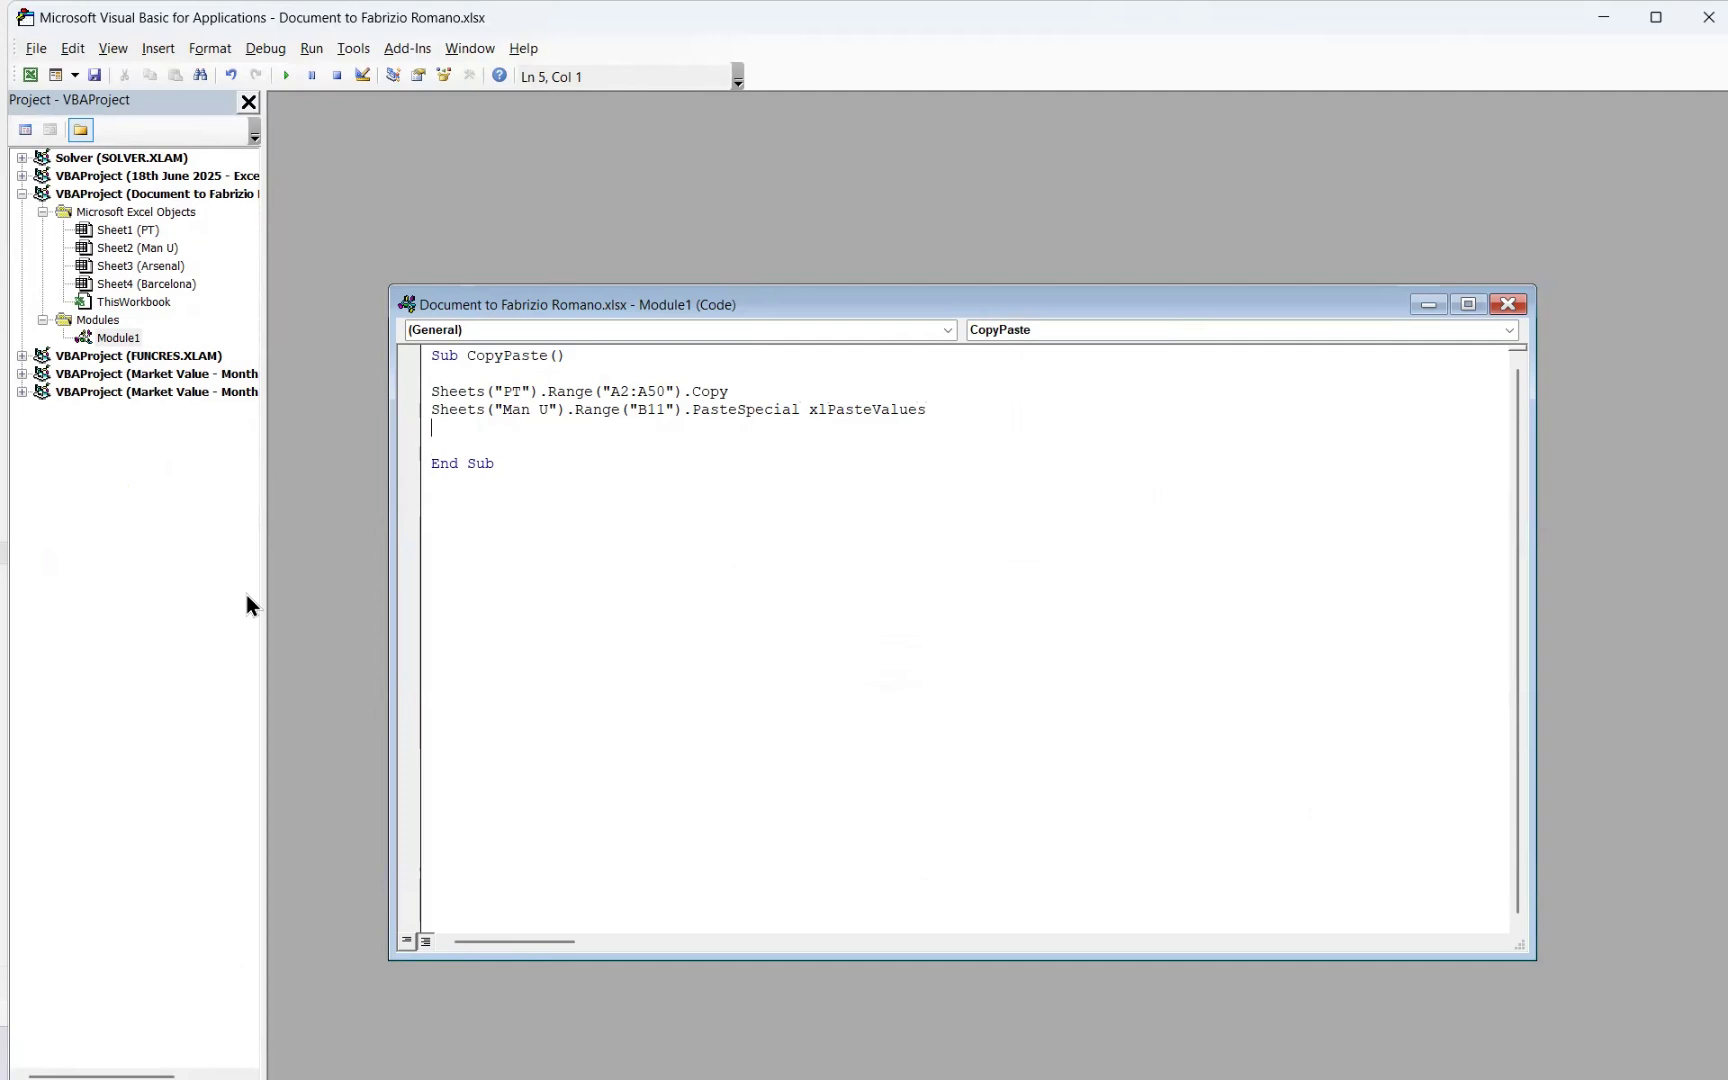
type("Appl")
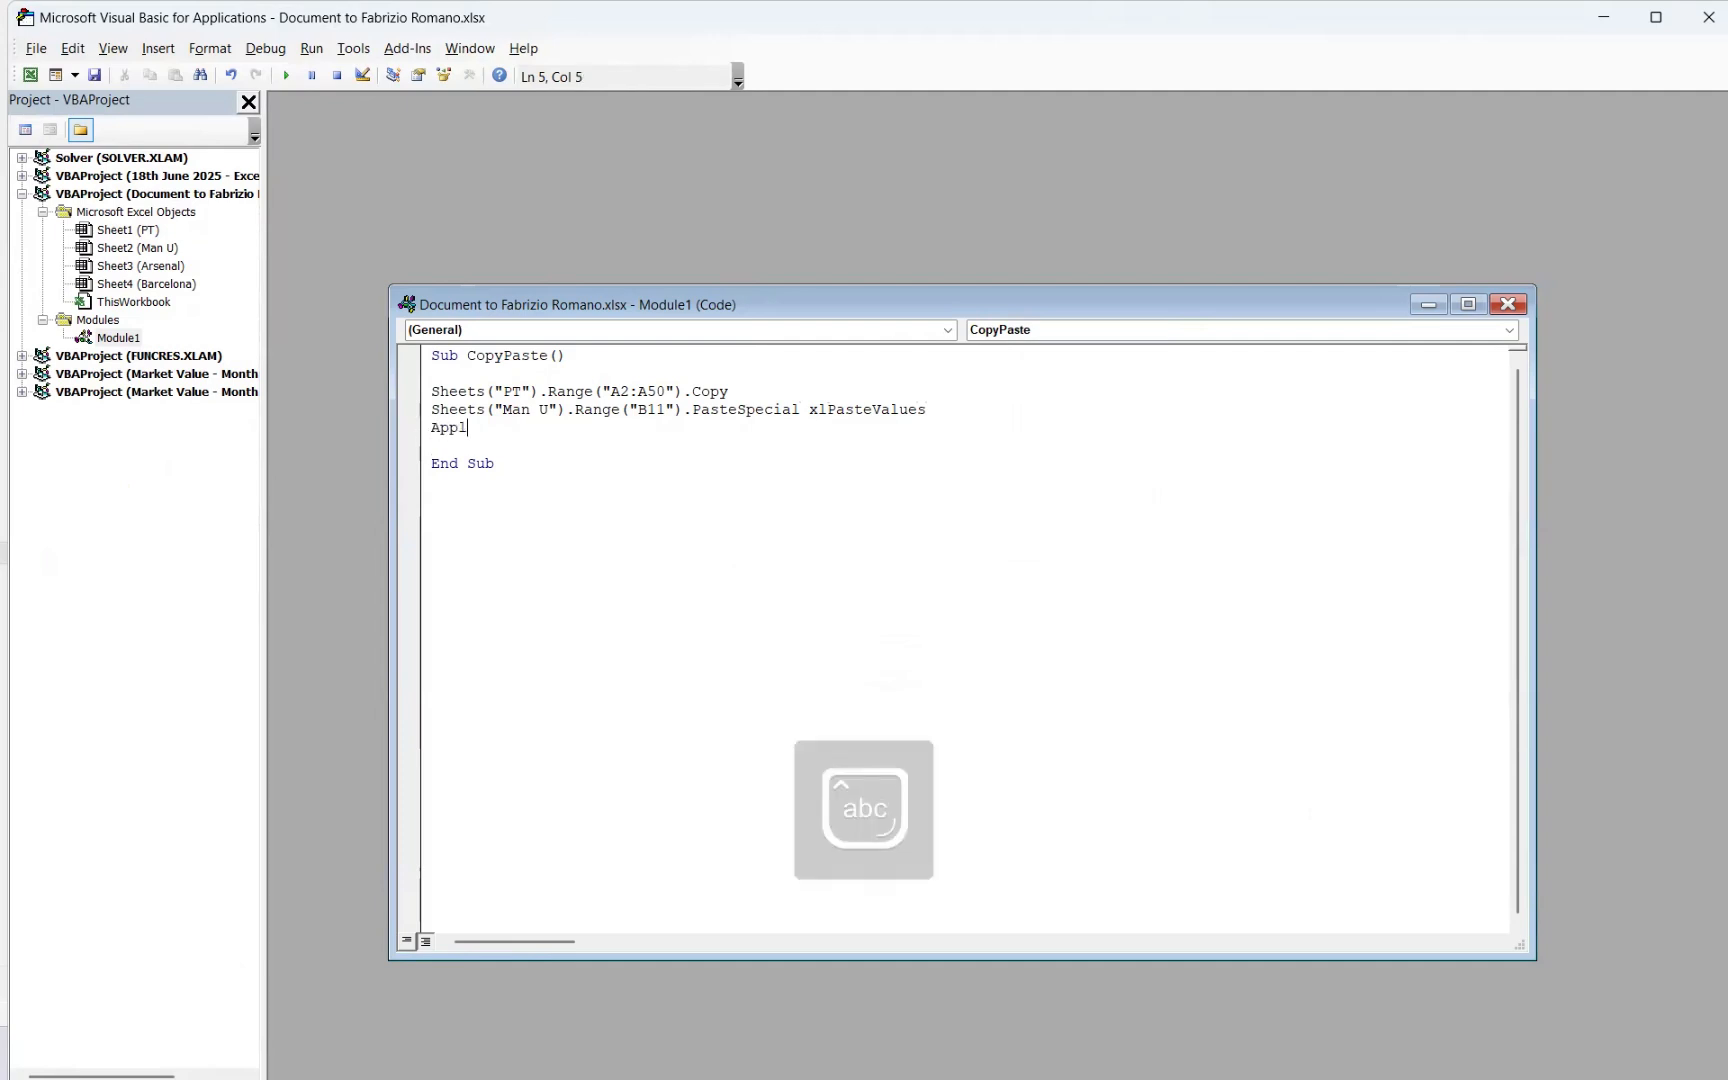
type("ication")
key("Caps_Lock")
type(".")
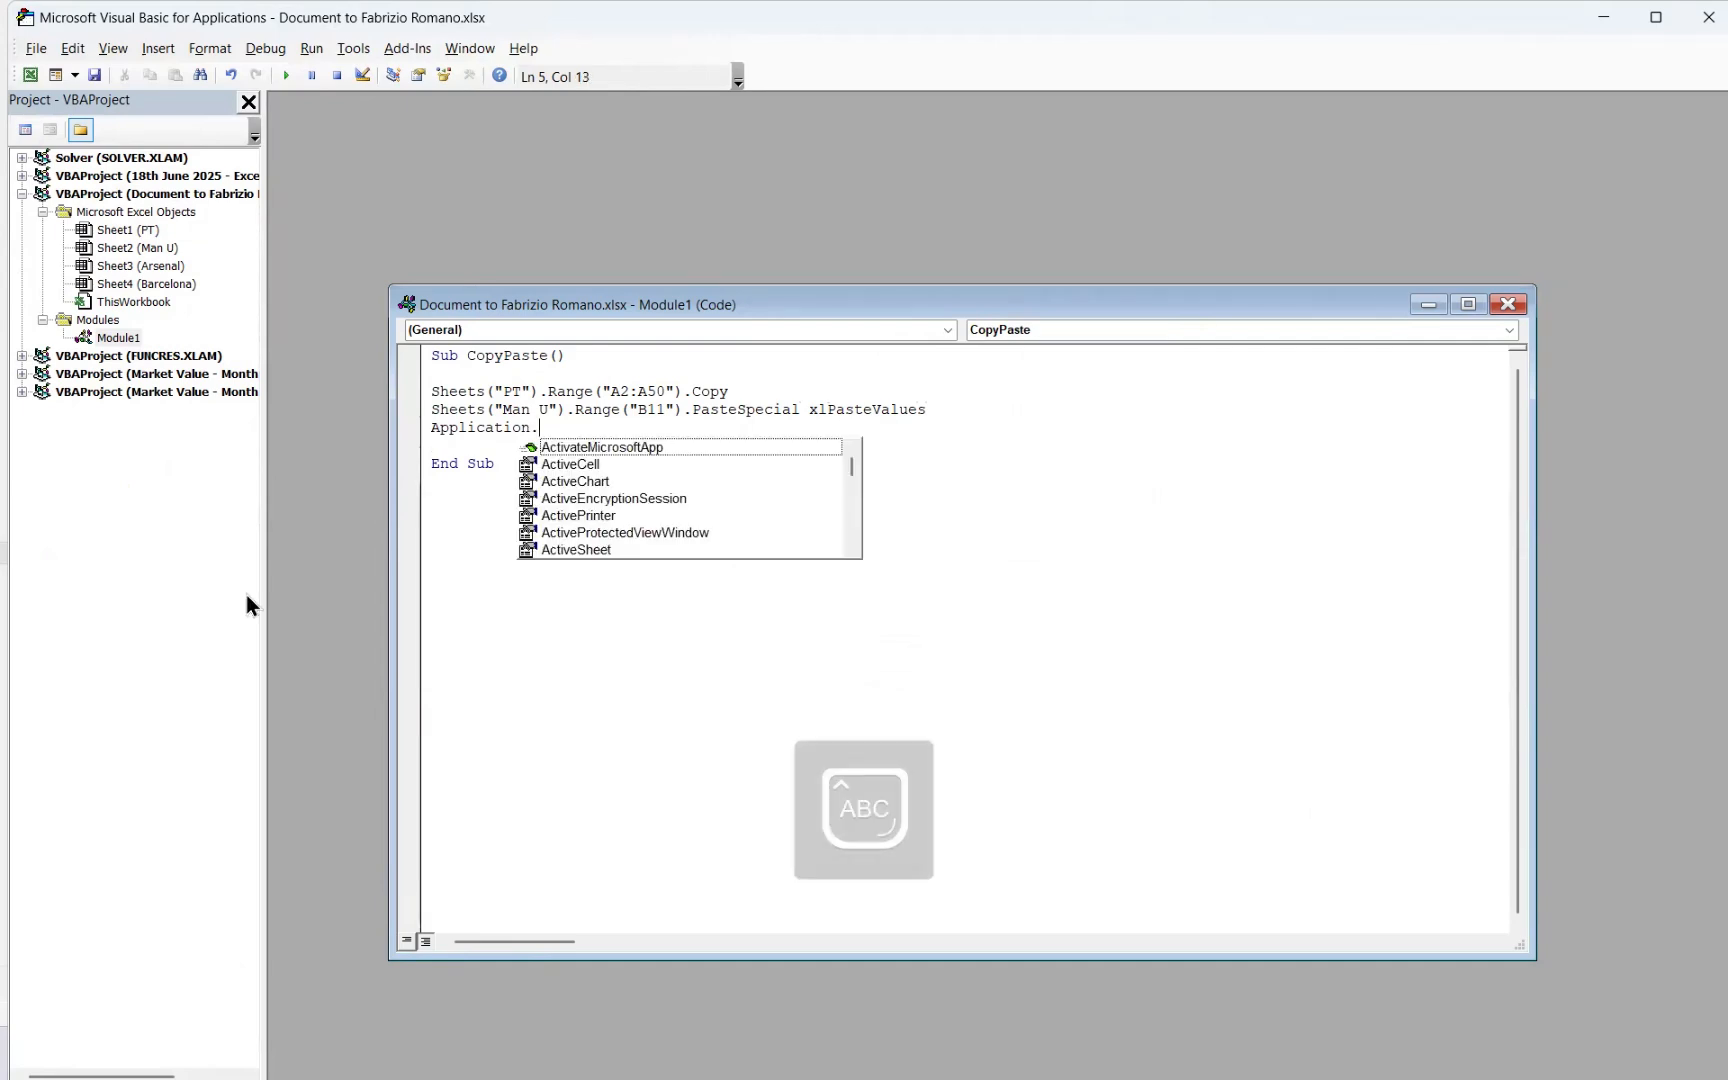
type("CUT")
key("Tab")
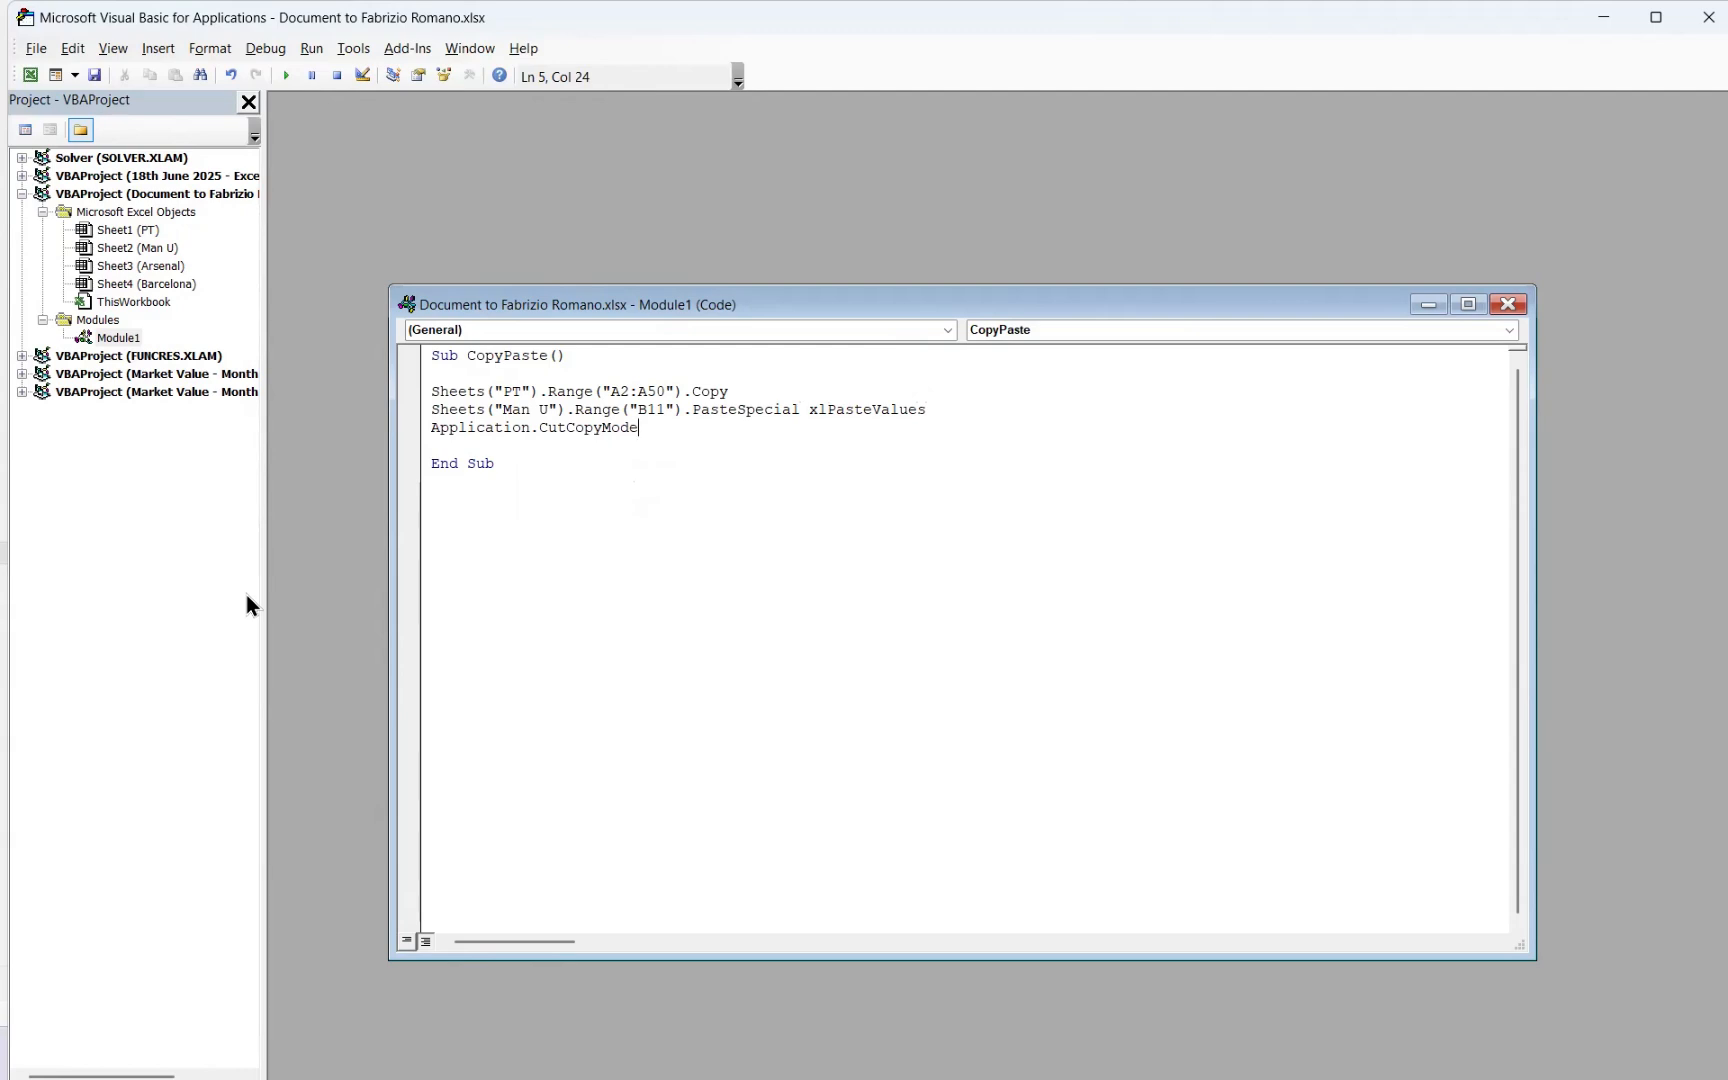
type("= F")
key("Caps_Lock")
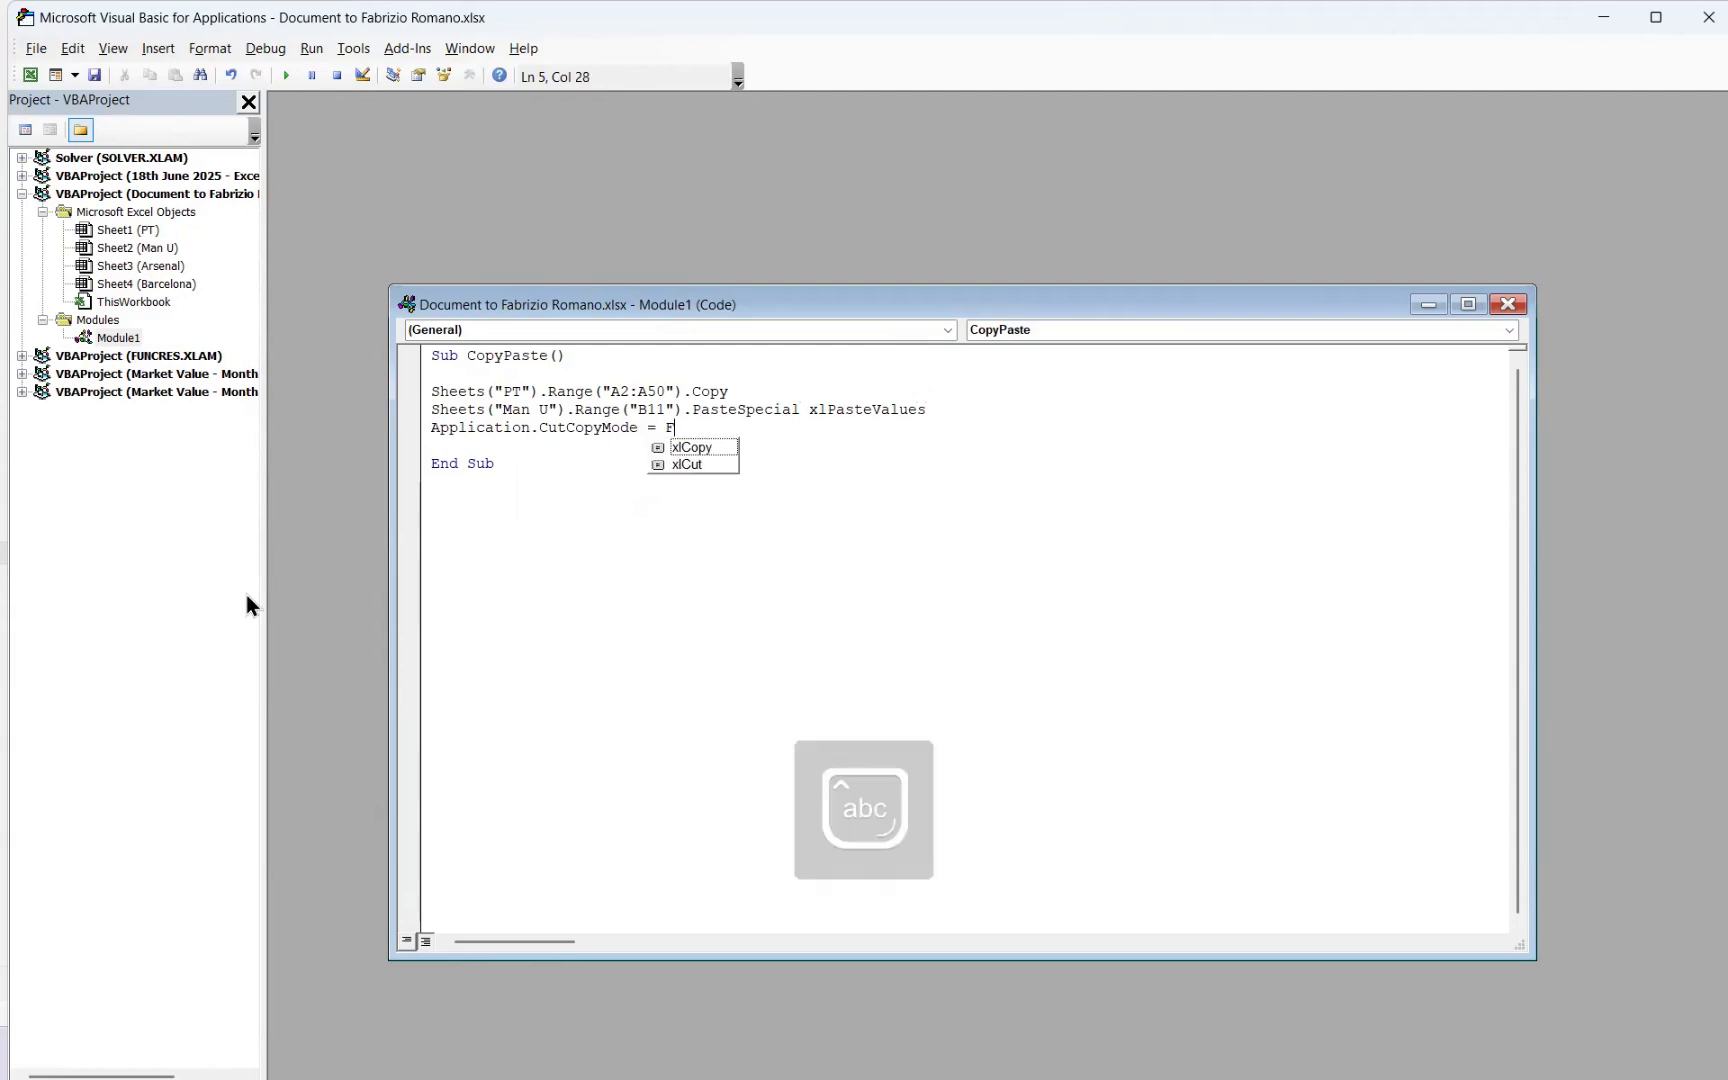
type("alse")
key("Return")
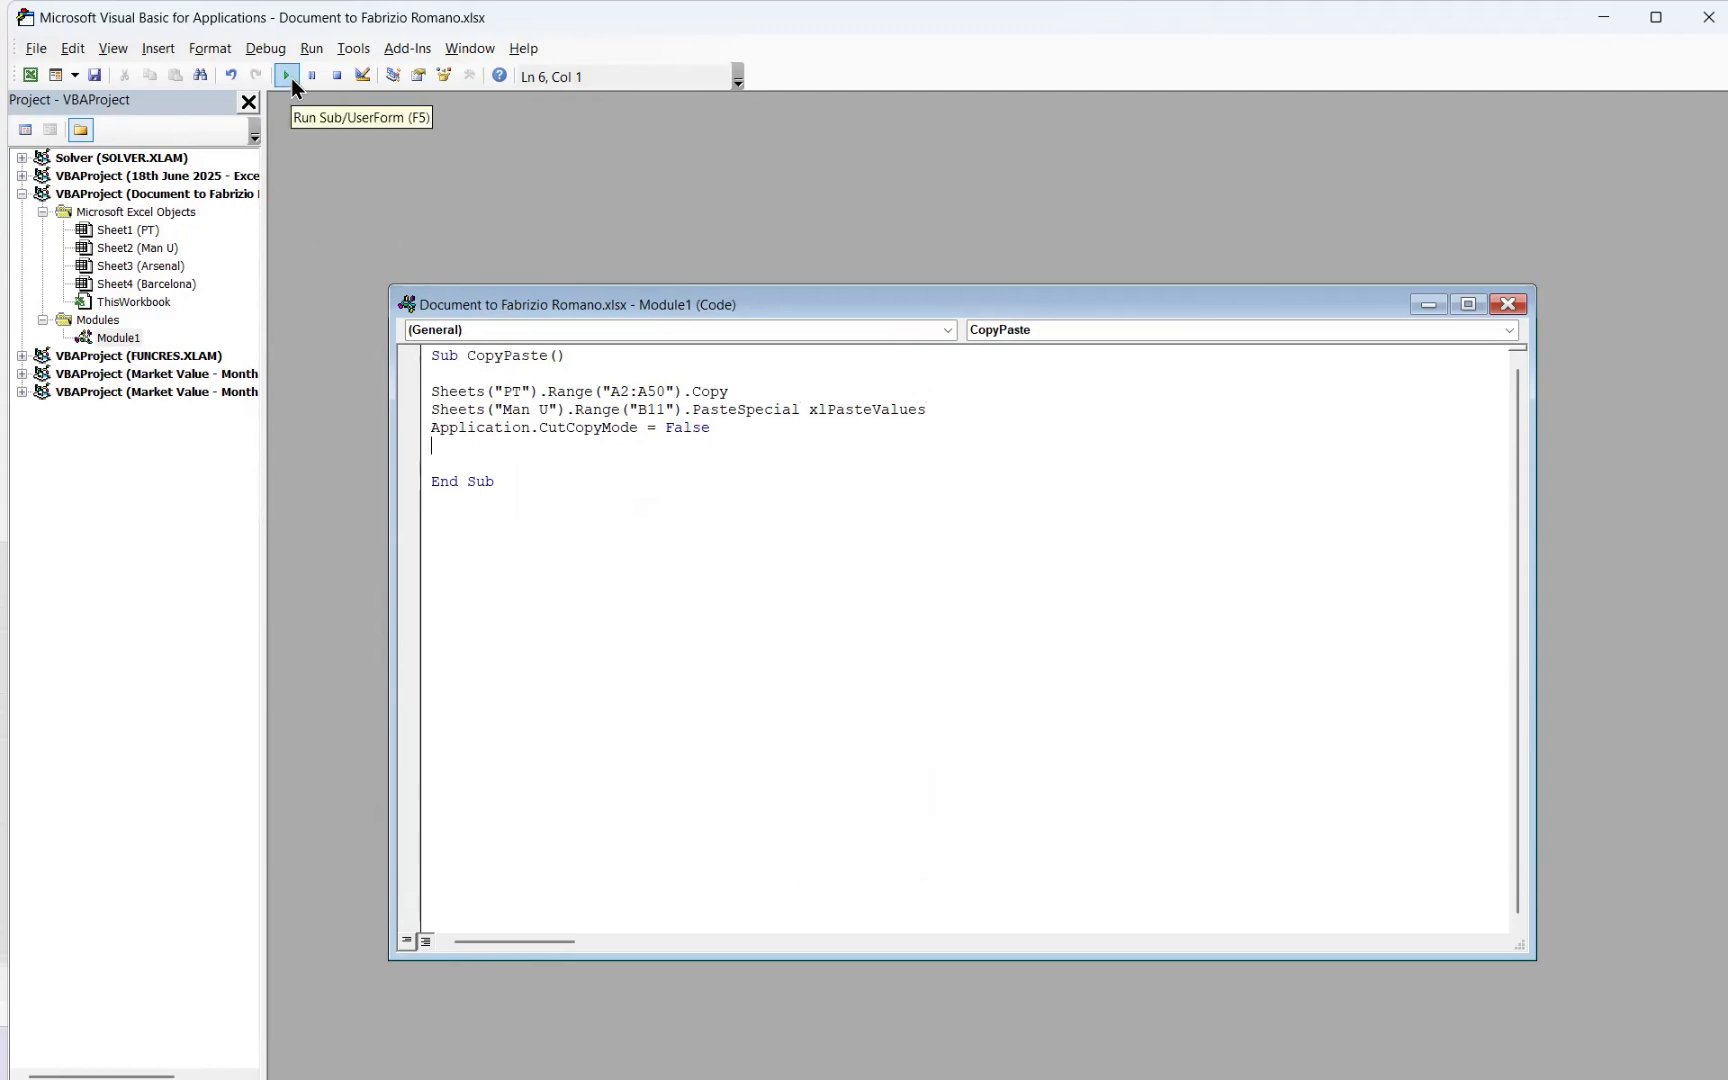
key("alt+Tab")
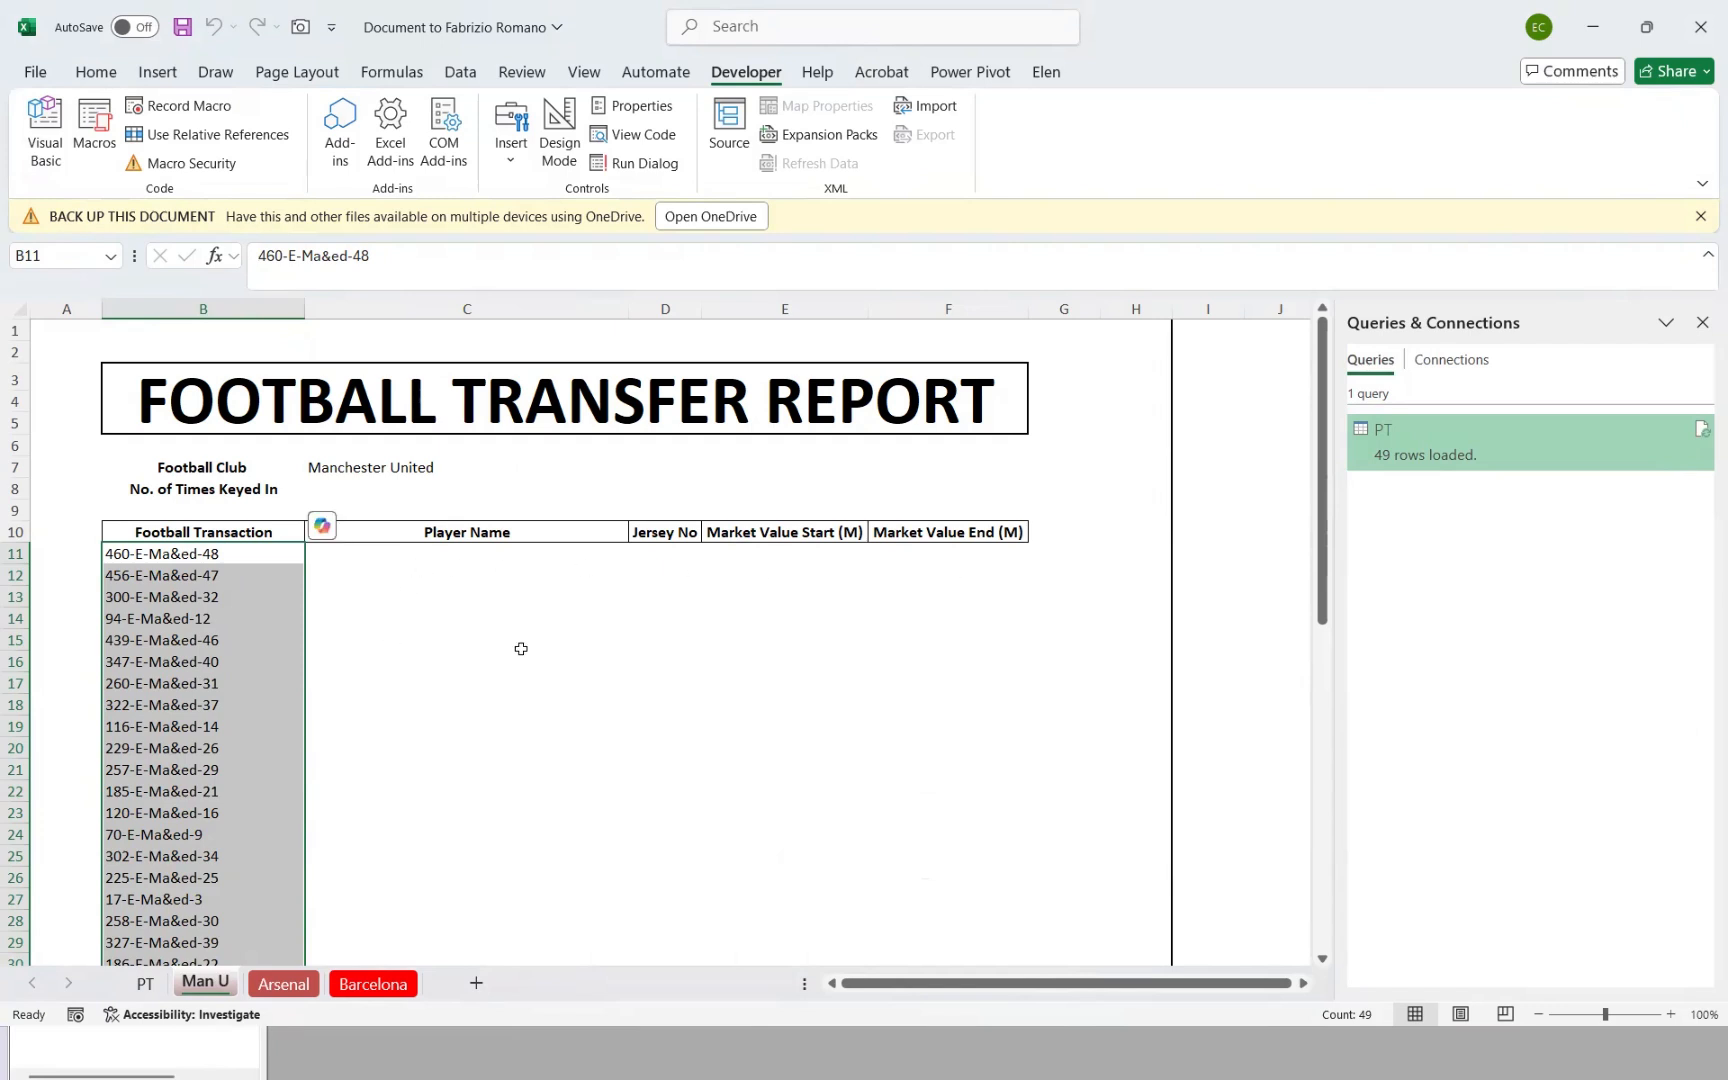
Step: Check where the PT sheet's data starts and ends, from the Player Name column to the Market Value Opening column
left_click(137, 991)
left_click(258, 594)
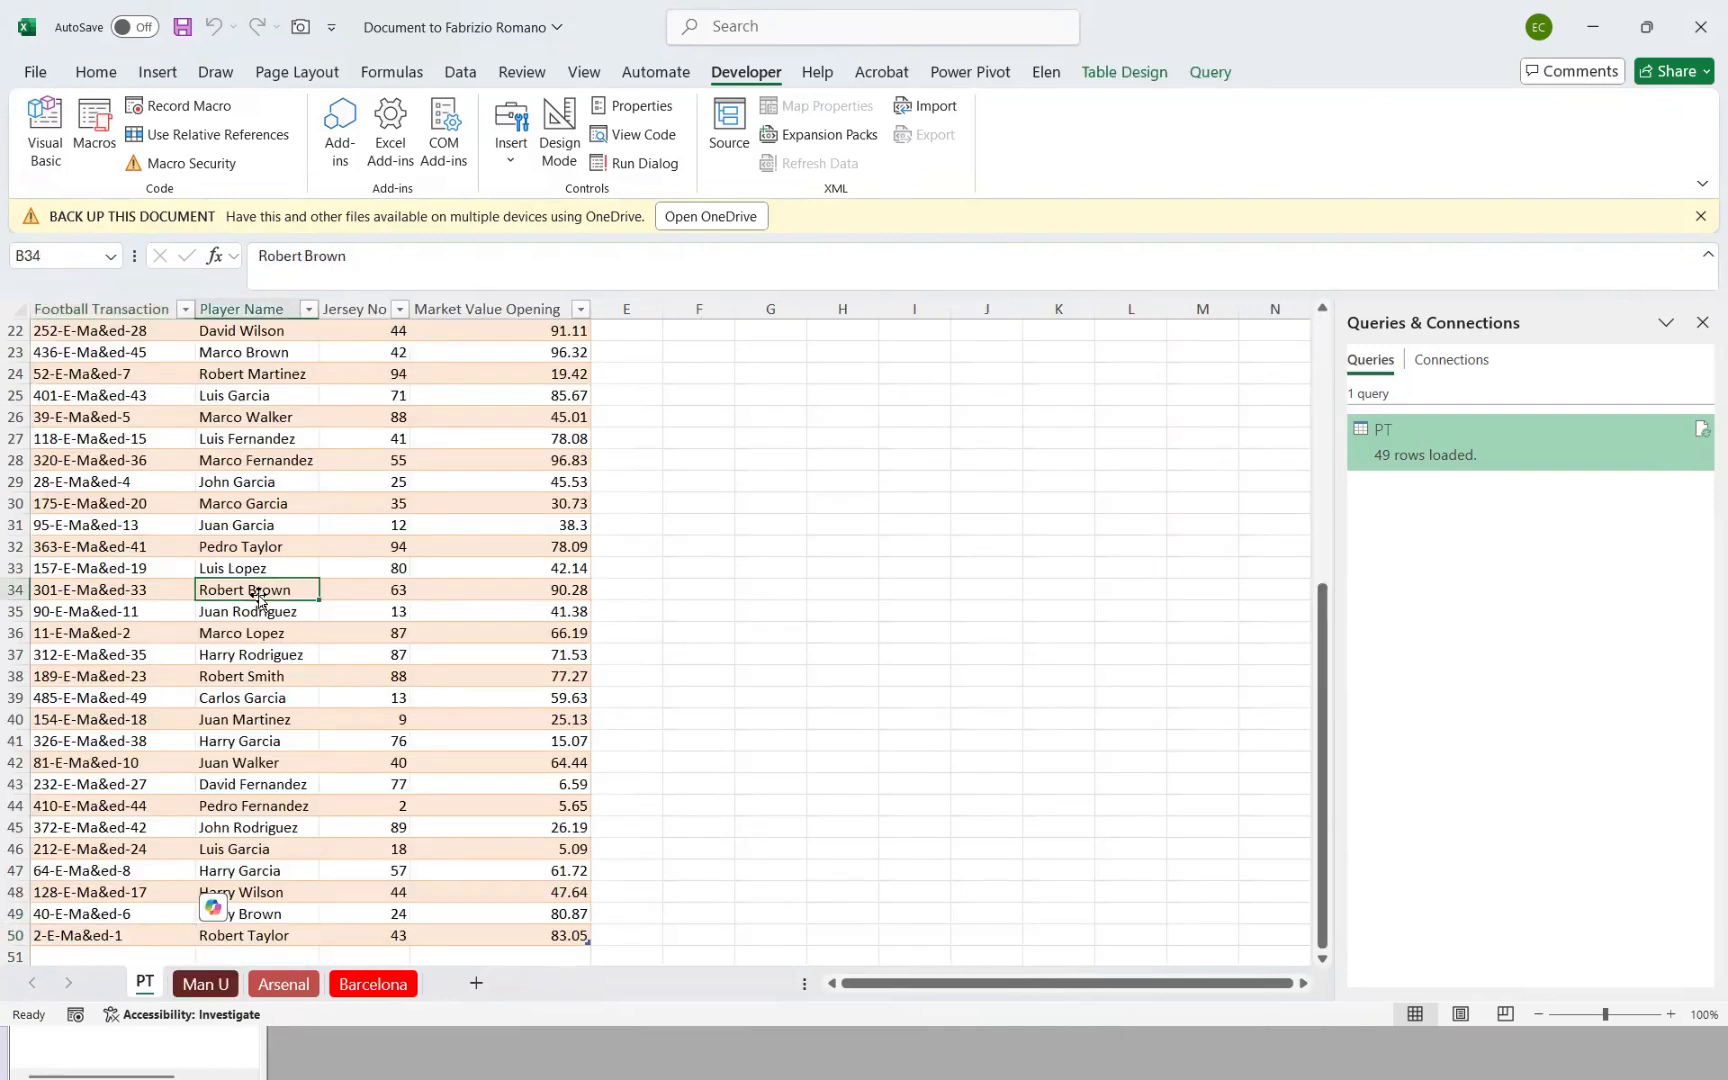
key("ctrl+Up")
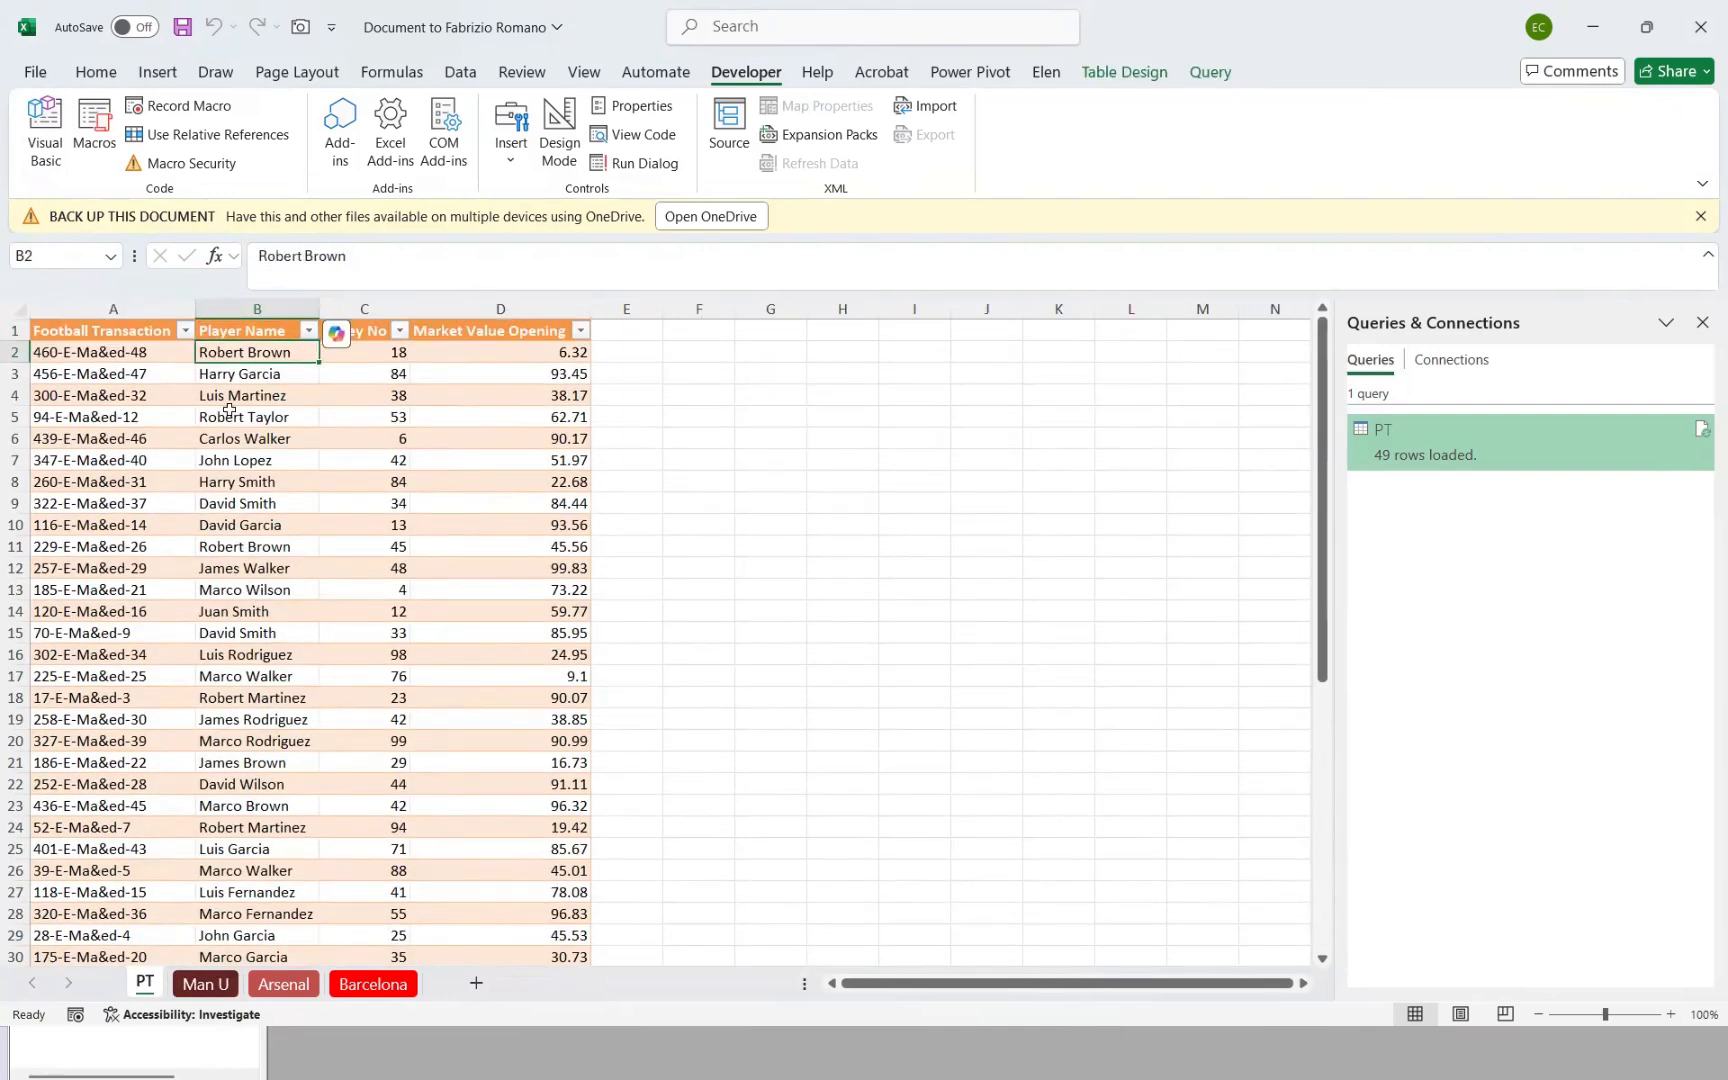
key("ctrl+Down")
key("ctrl+Right")
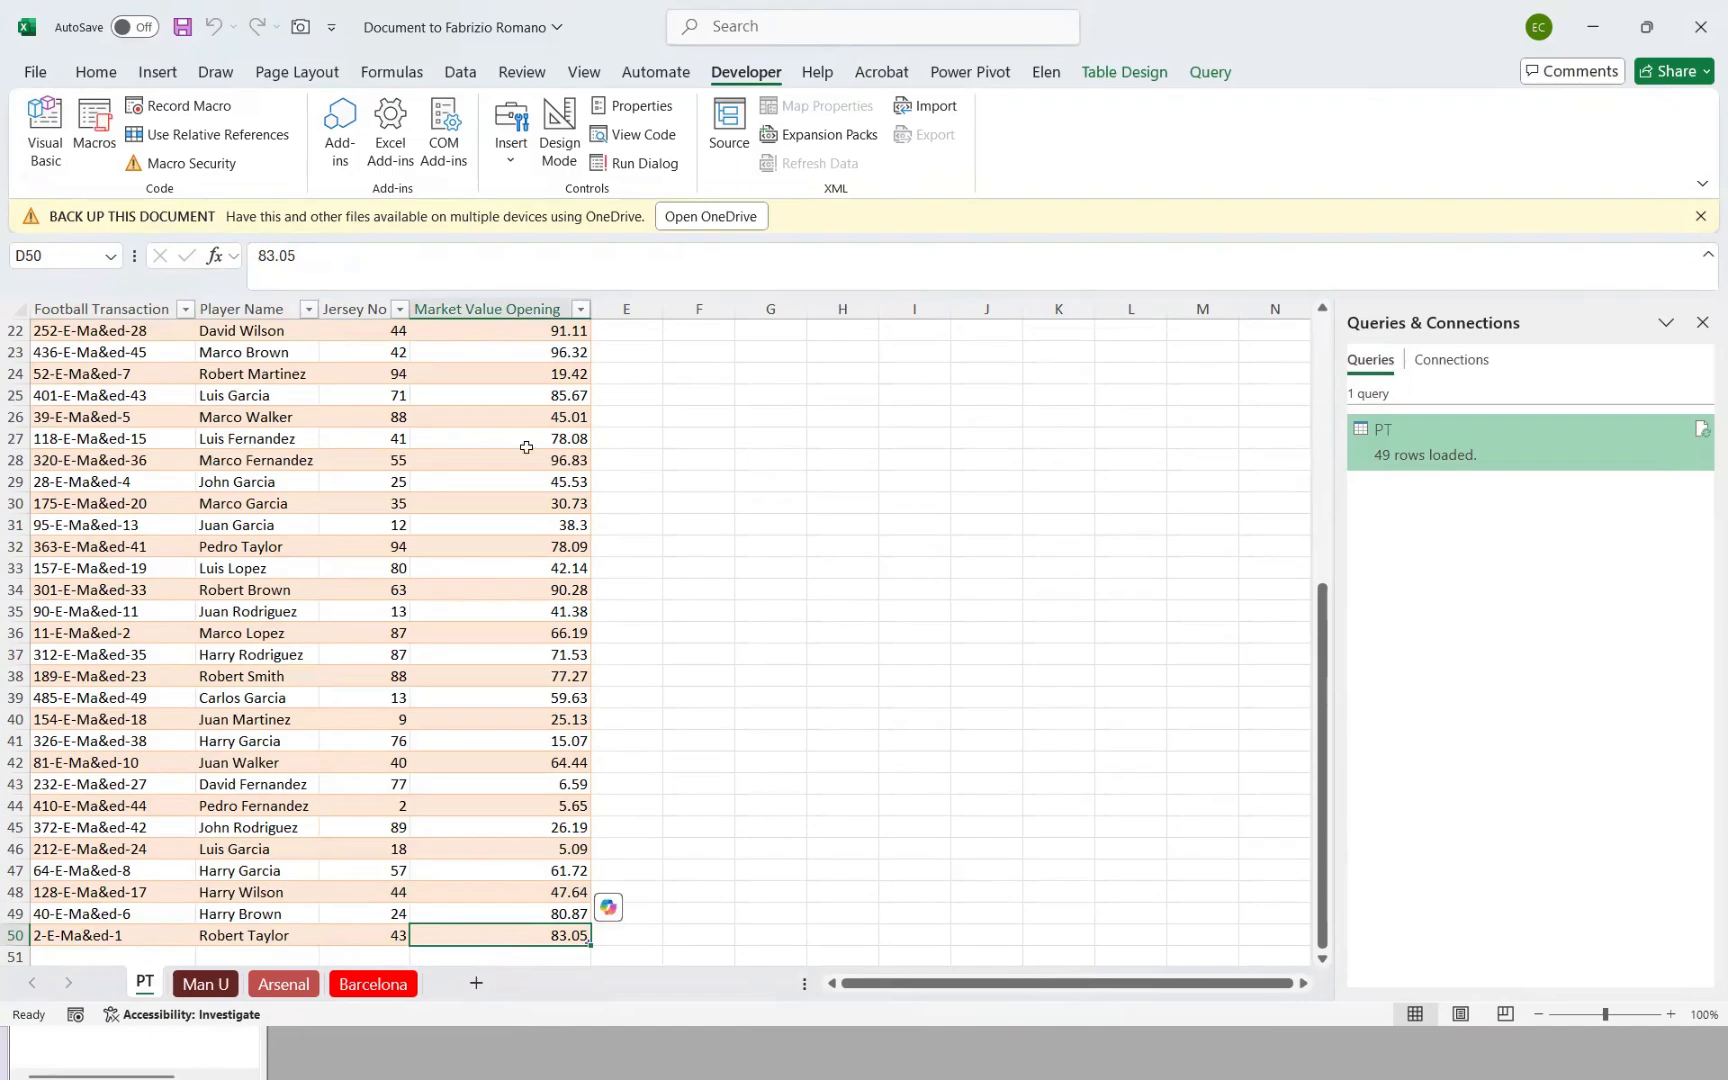
Step: Duplicate the three-line copy-and-paste block below the original in the CopyPaste procedure, separated by a blank line
key("alt+F11")
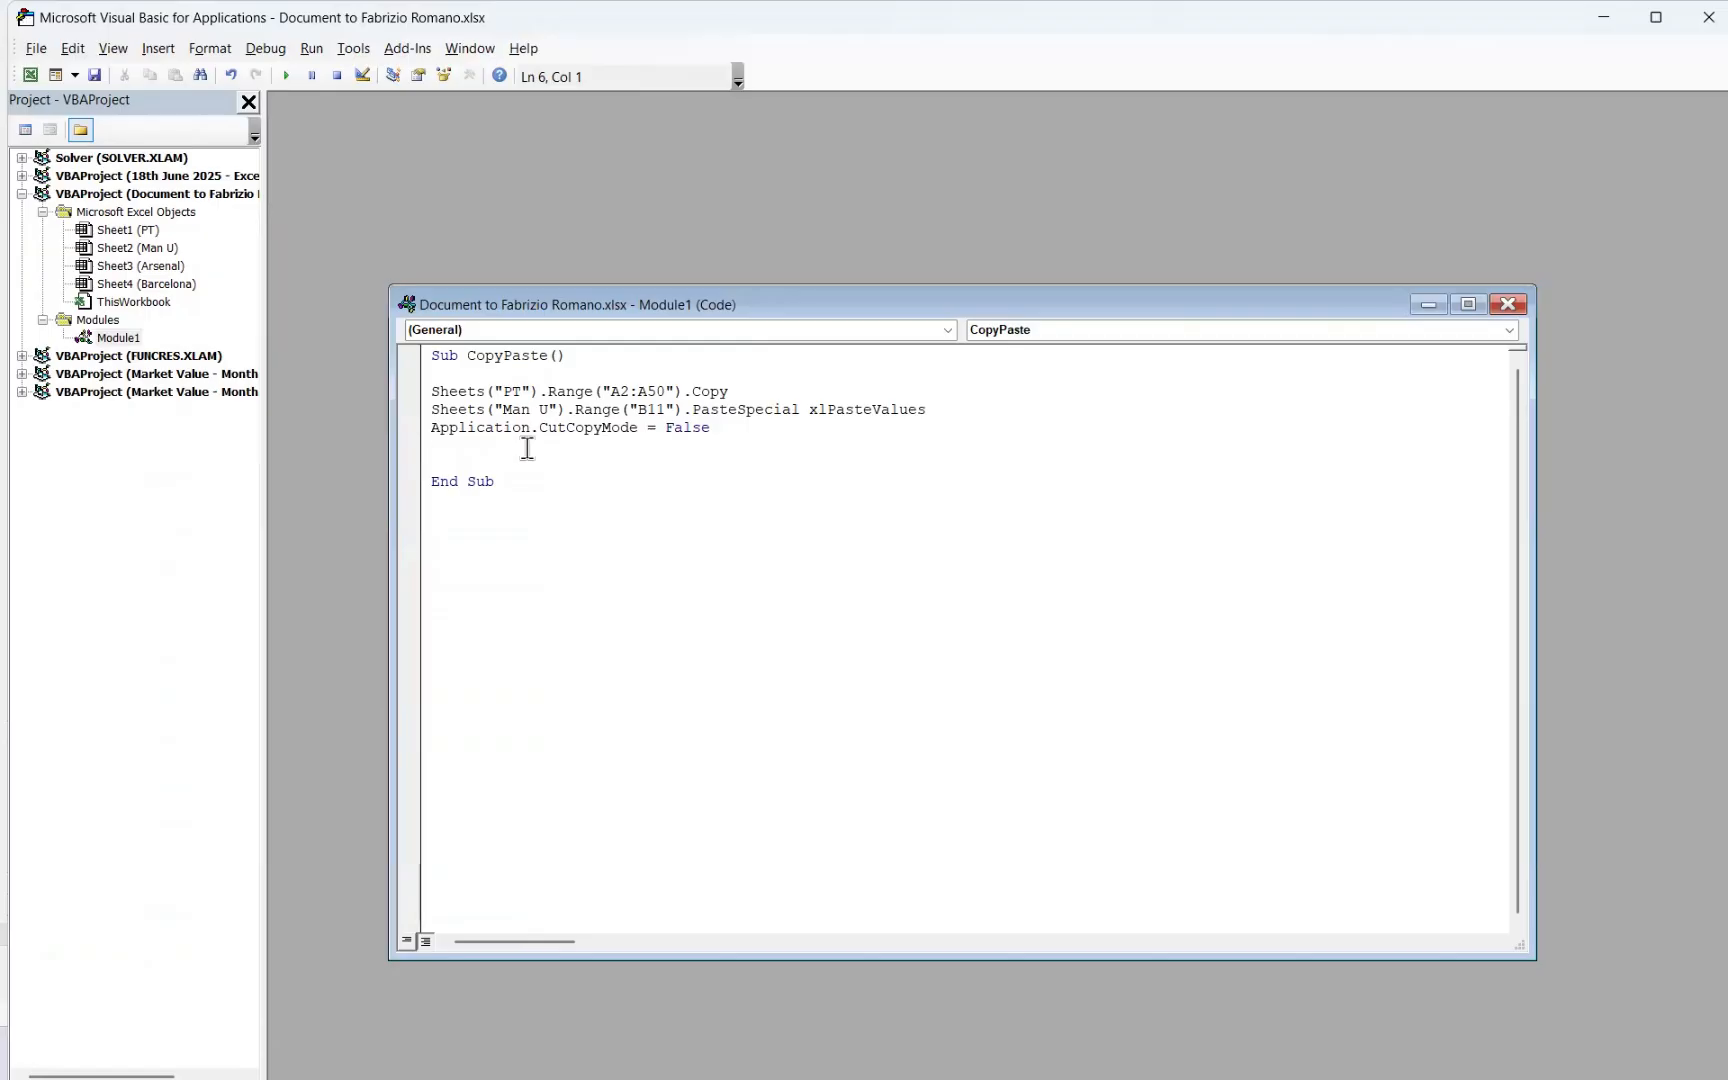
left_click(433, 390)
left_click_drag(433, 390, 718, 432)
key("ctrl+c")
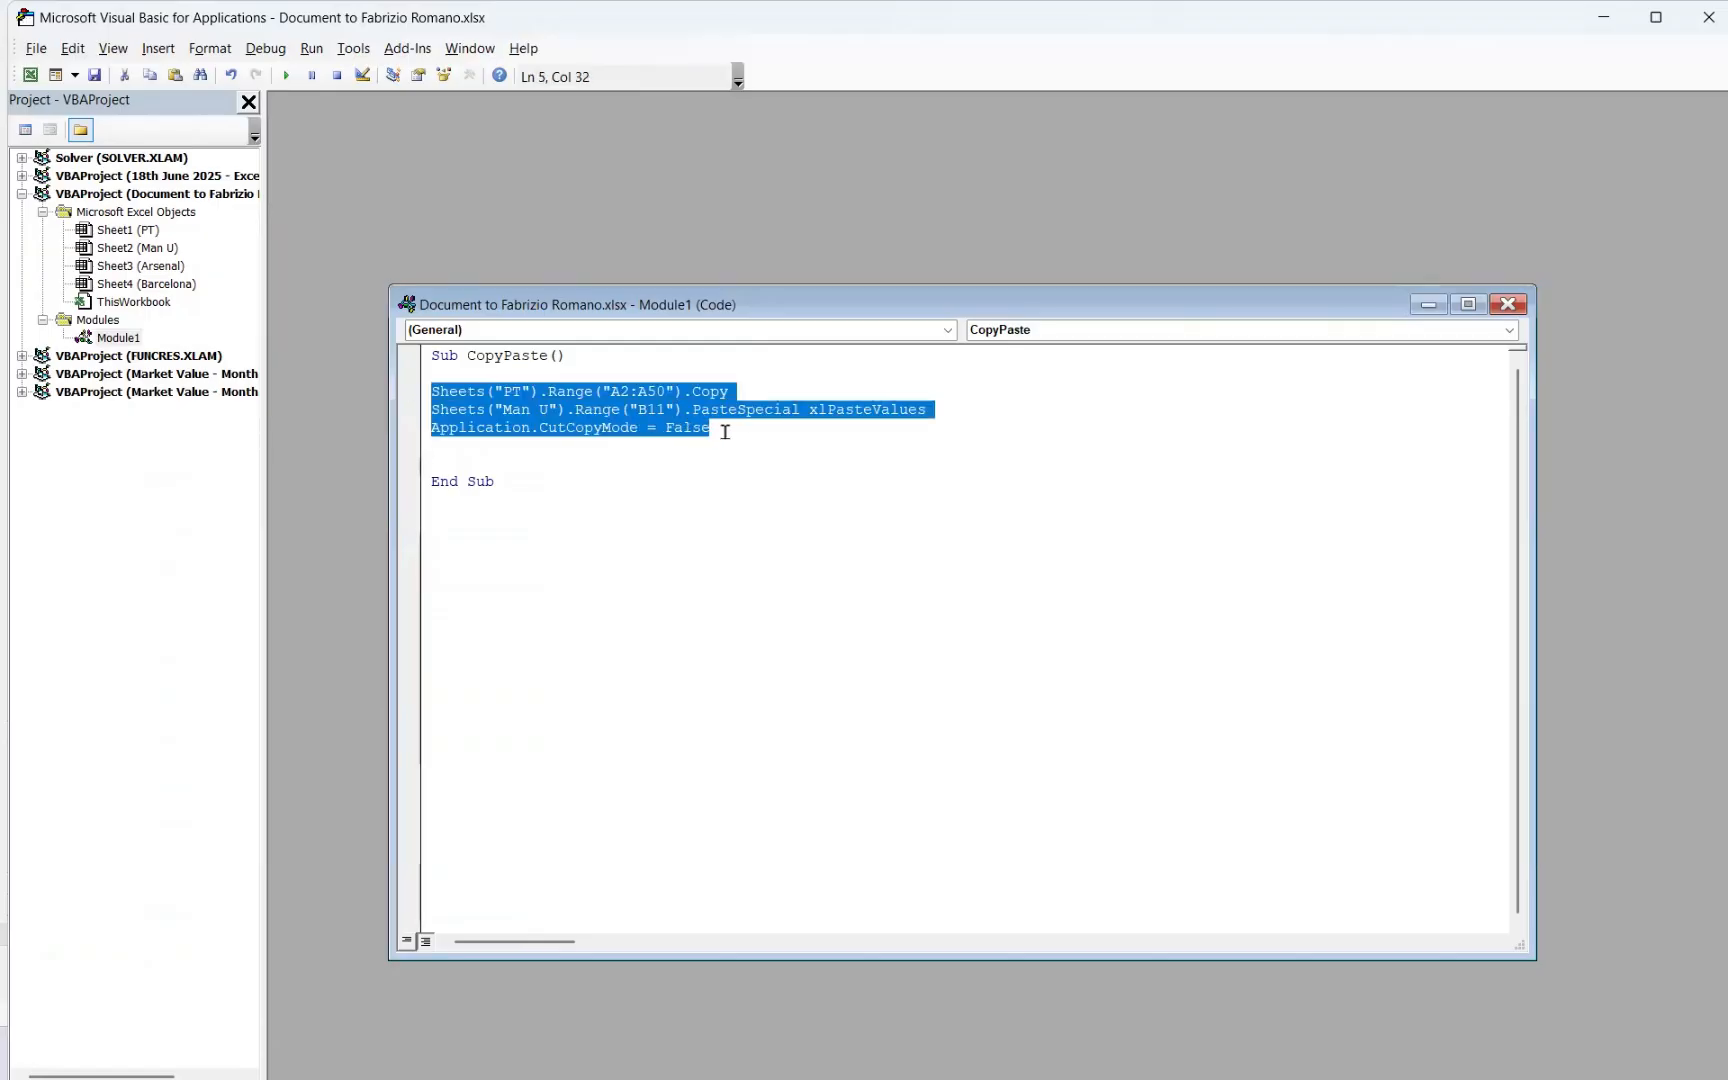
key("Down")
key("Return")
key("ctrl+v")
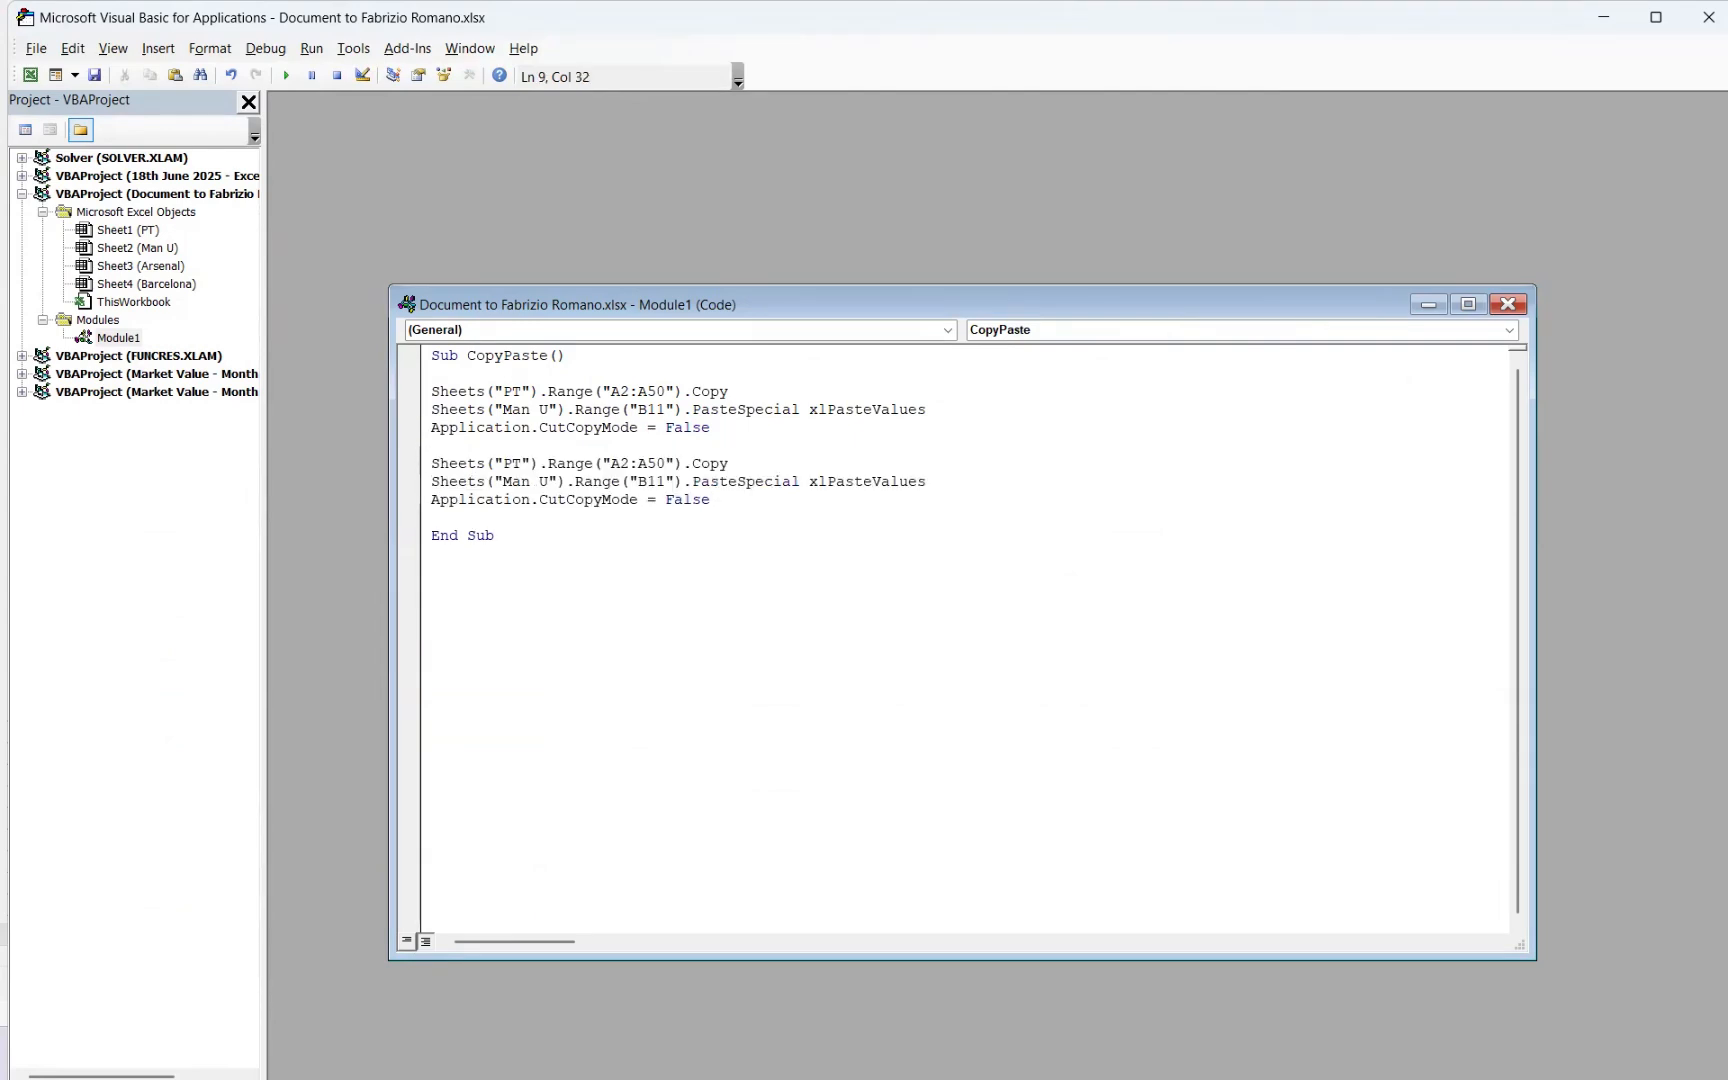
Step: Change the source range in the duplicated block to B2:D50
left_click(614, 463)
key("Delete")
key("Caps_Lock")
type("B")
key("Right")
key("Right")
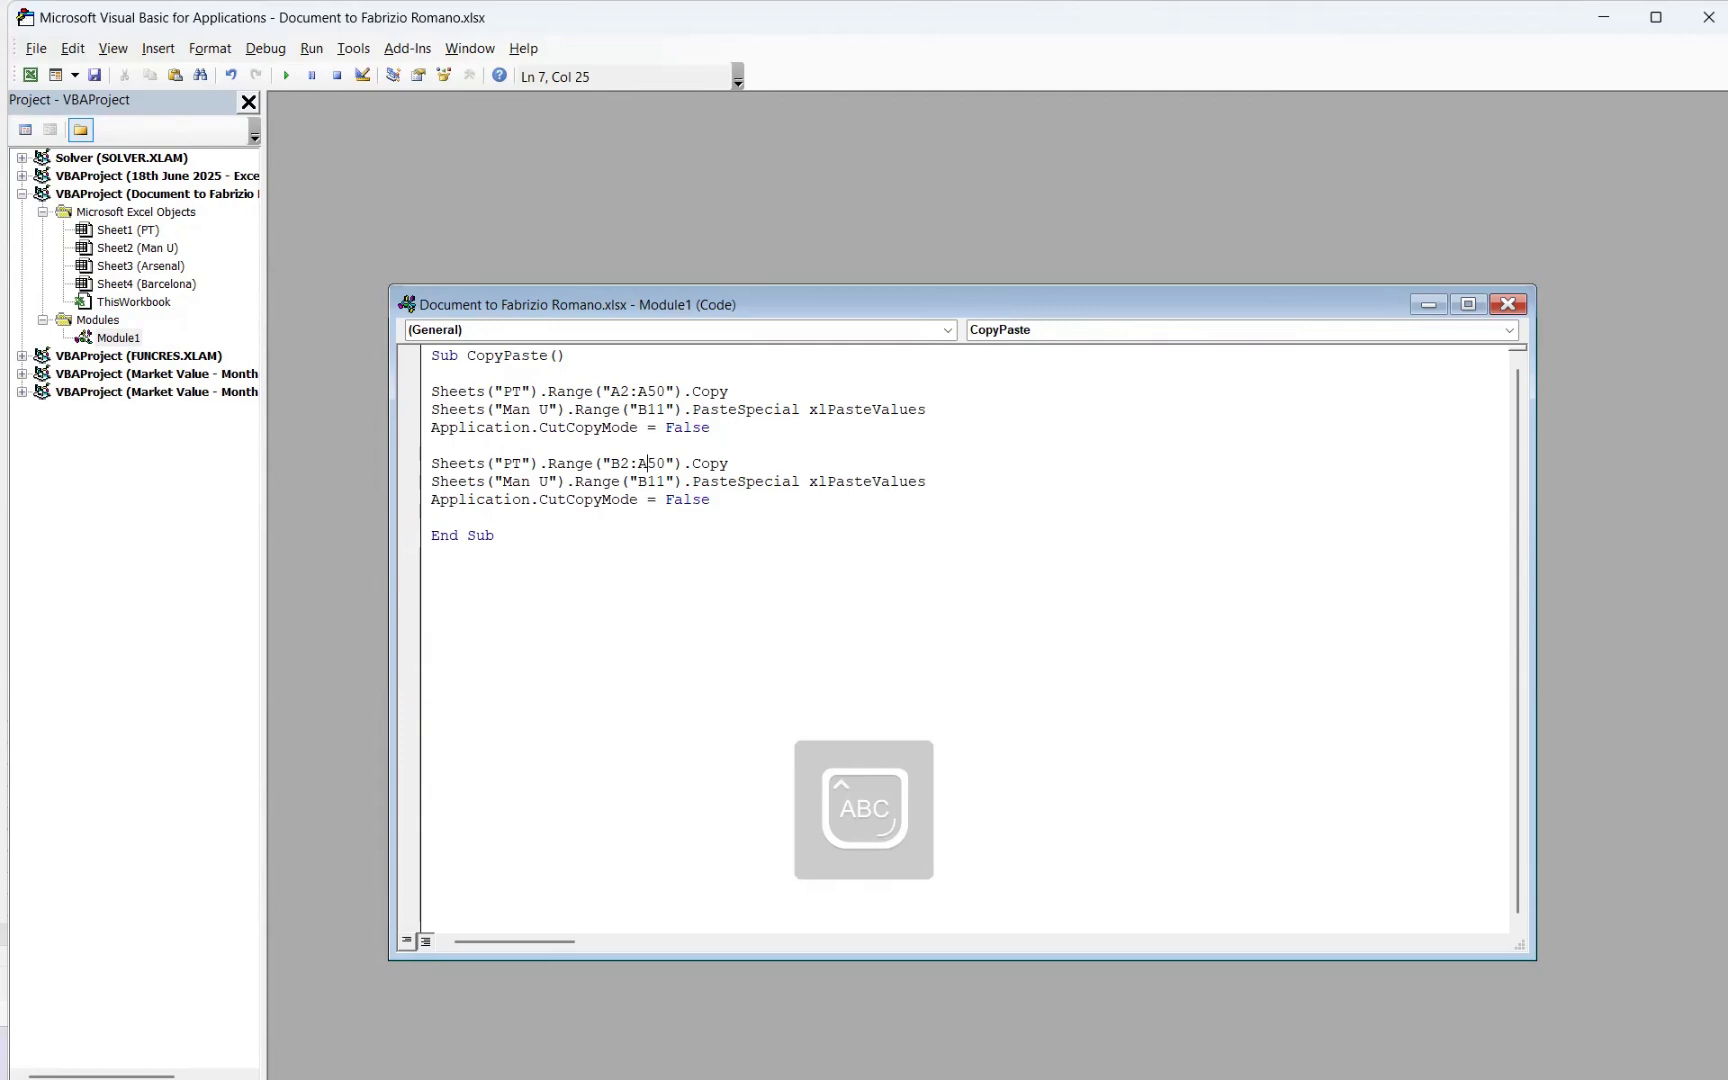
key("BackSpace")
type("D")
Step: Set the duplicated block's paste destination to C11, run the macro and return to the workbook
key("Down")
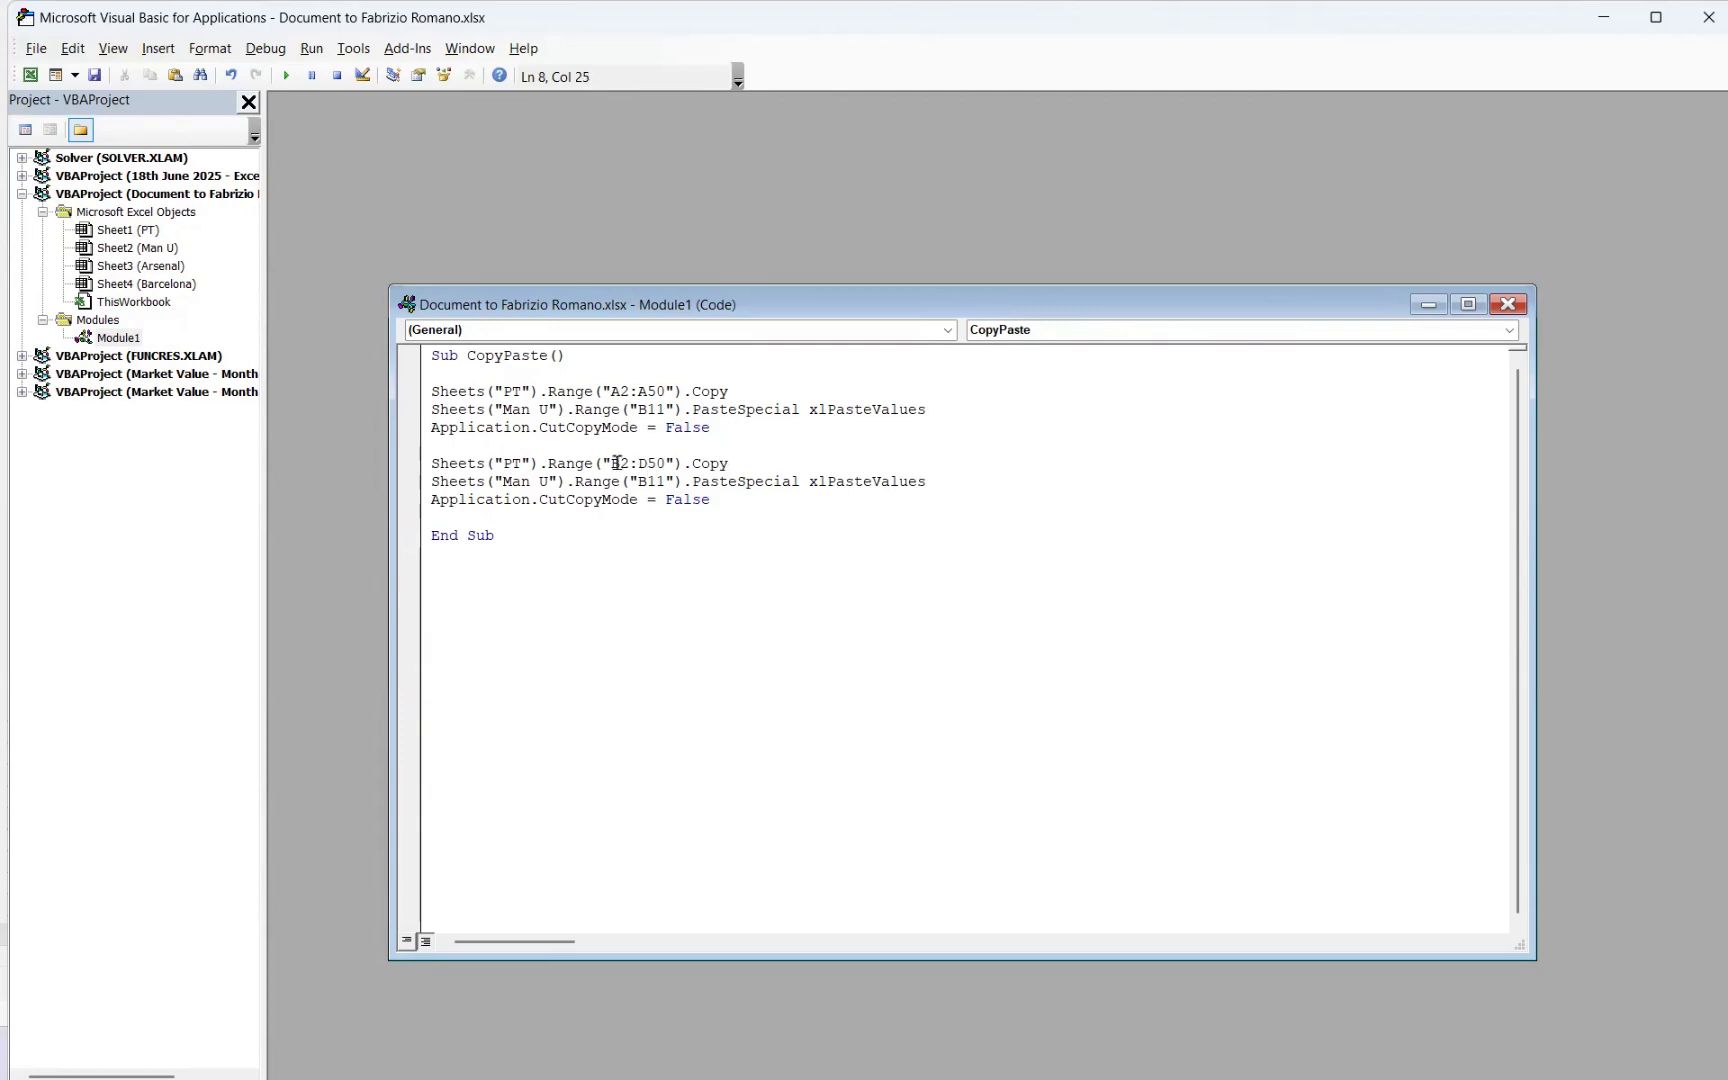
key("BackSpace")
type("C")
left_click(286, 76)
key("alt+Tab")
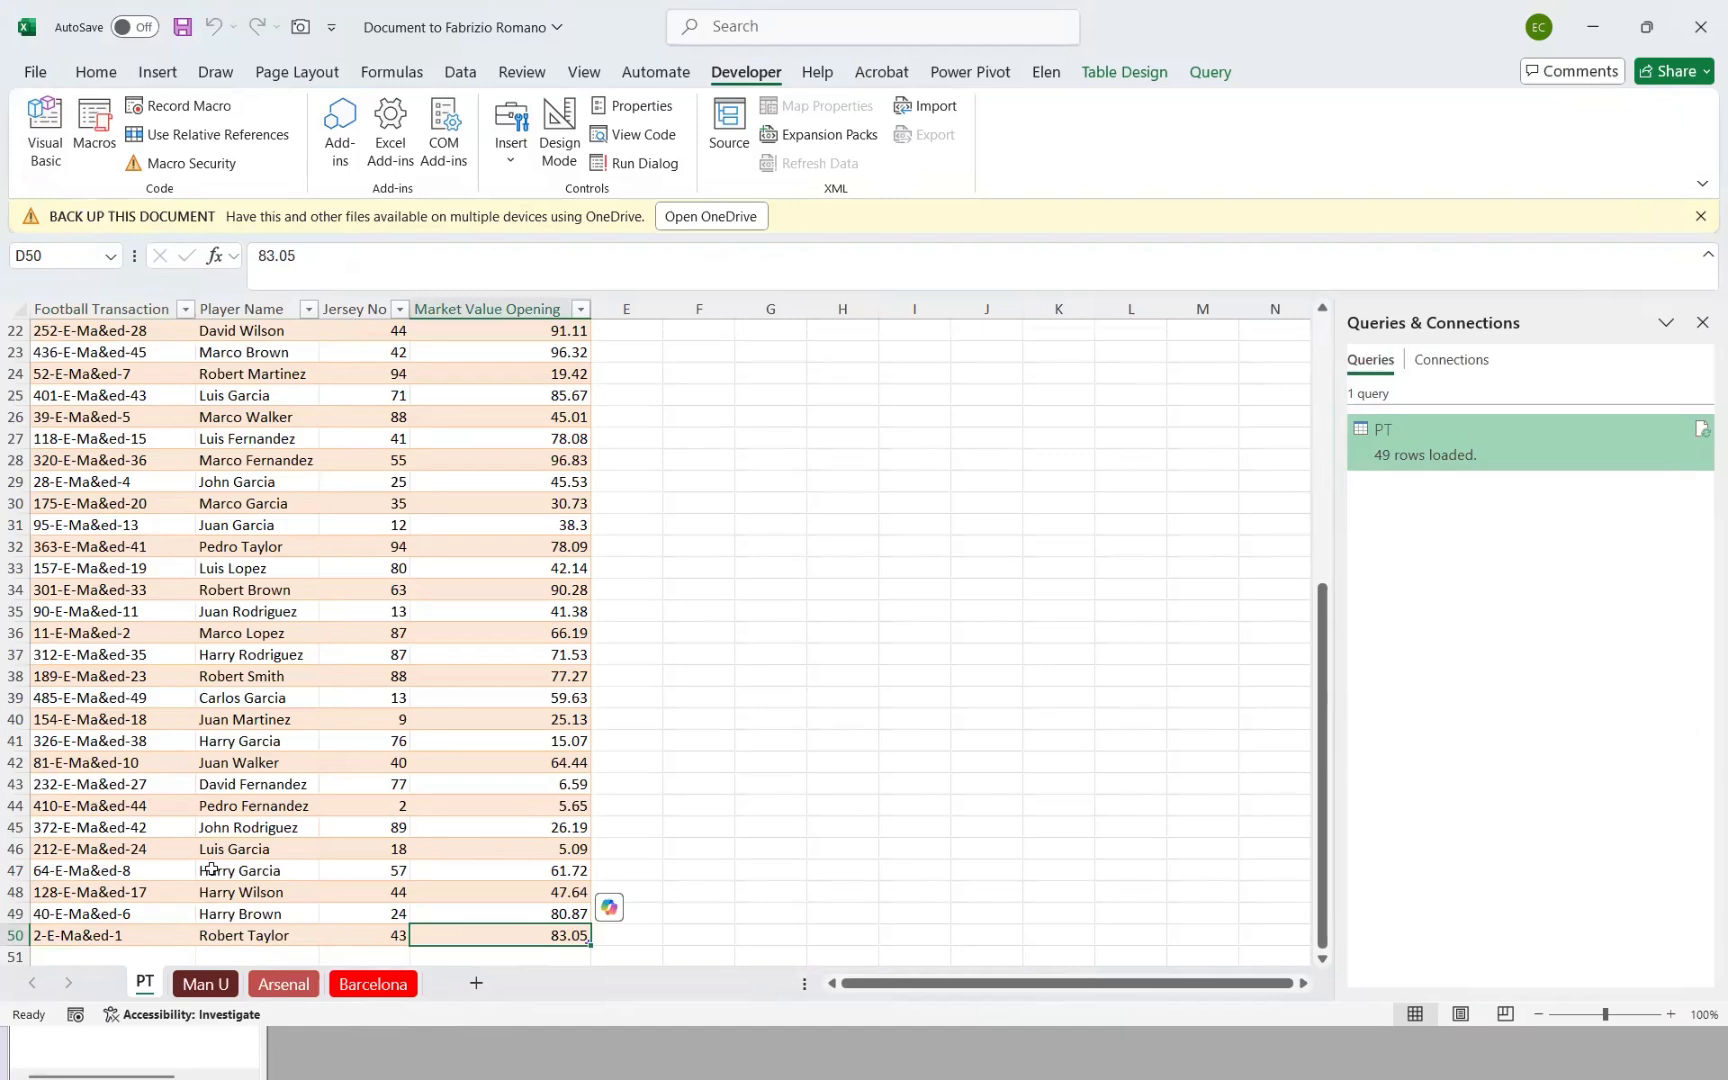
Step: Check the Man U report sheet and open the PT query for editing in the Power Query Editor
left_click(205, 983)
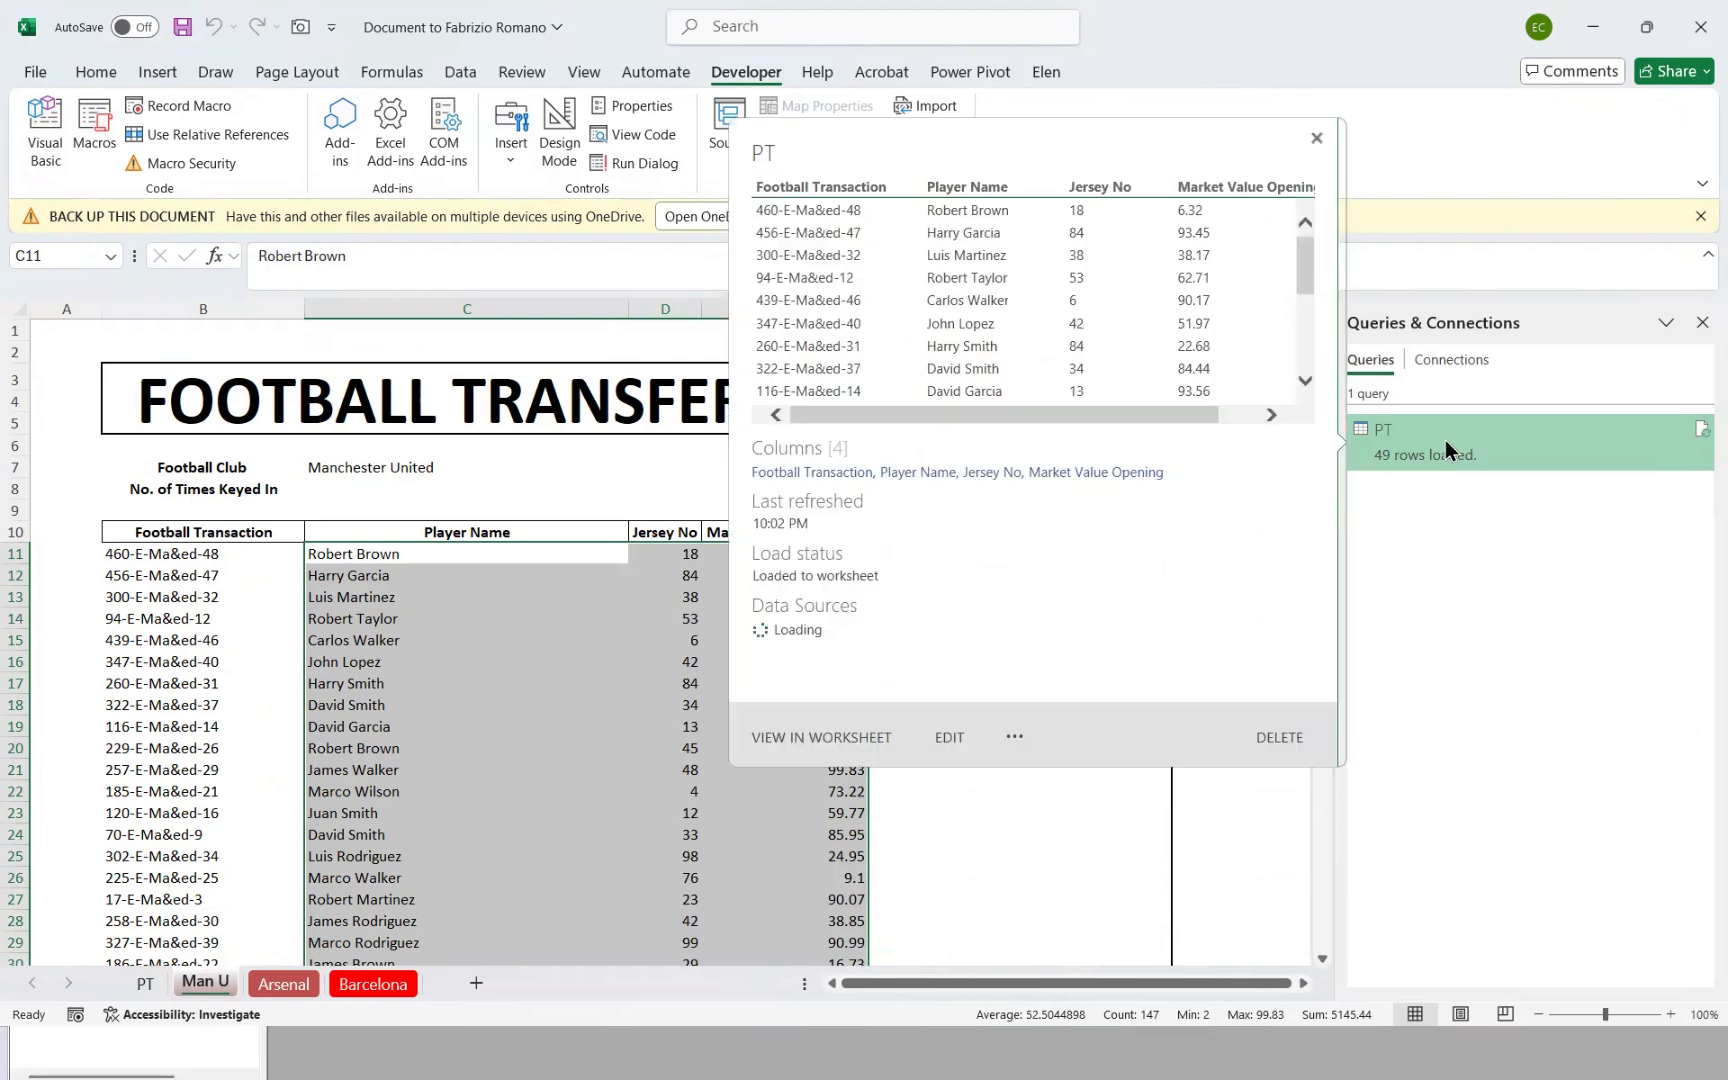
right_click(1444, 440)
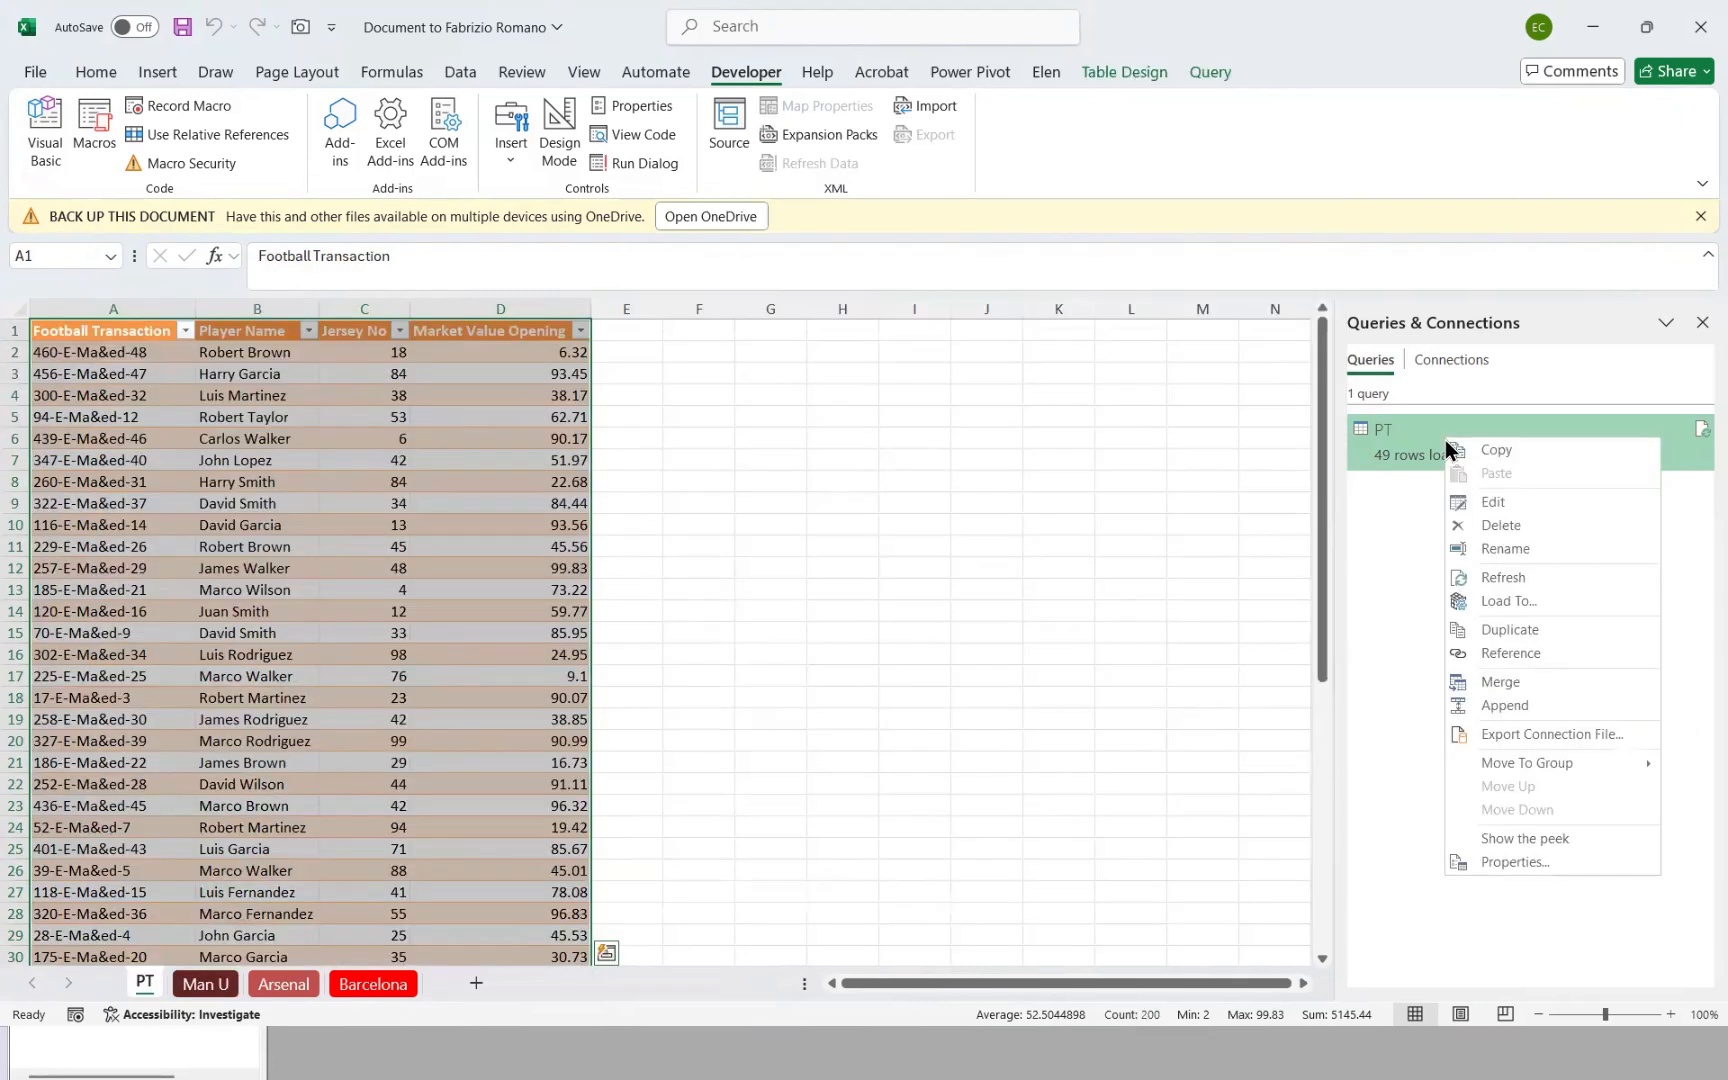
left_click(1488, 506)
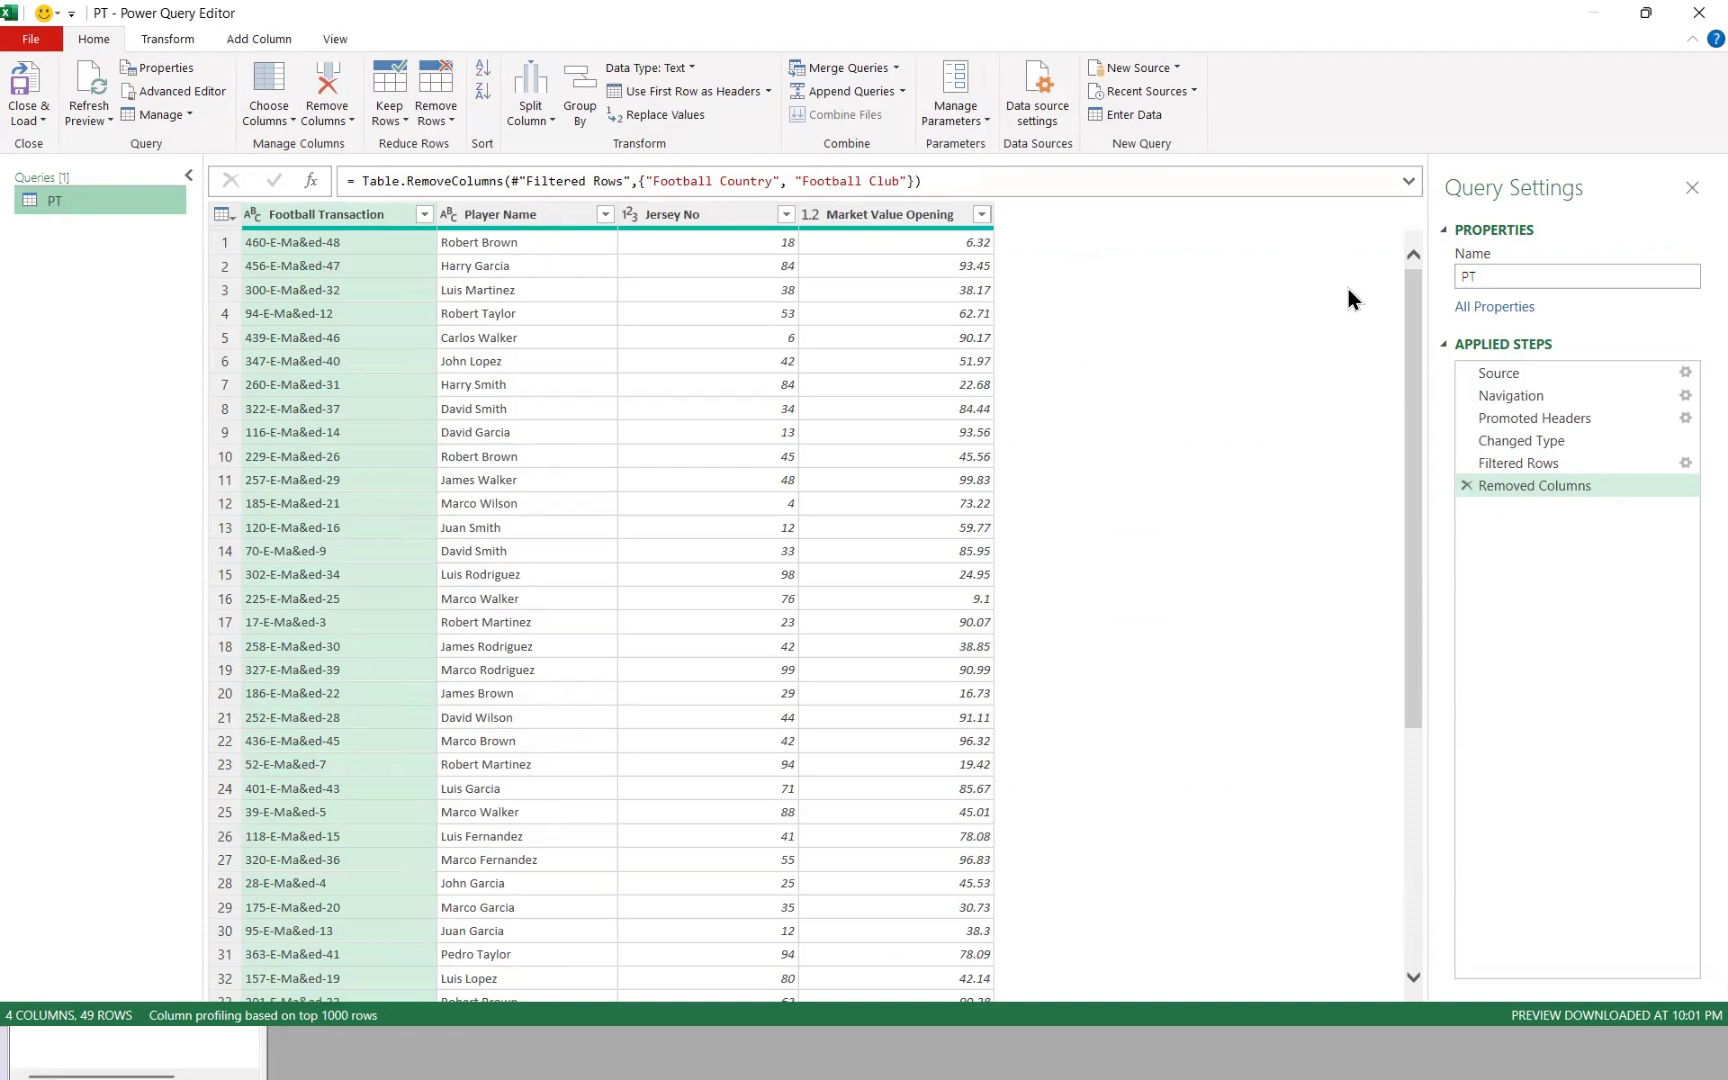
Step: Add the PT sheet of the Market Value - Month Closing workbook as a new source query
left_click(1161, 66)
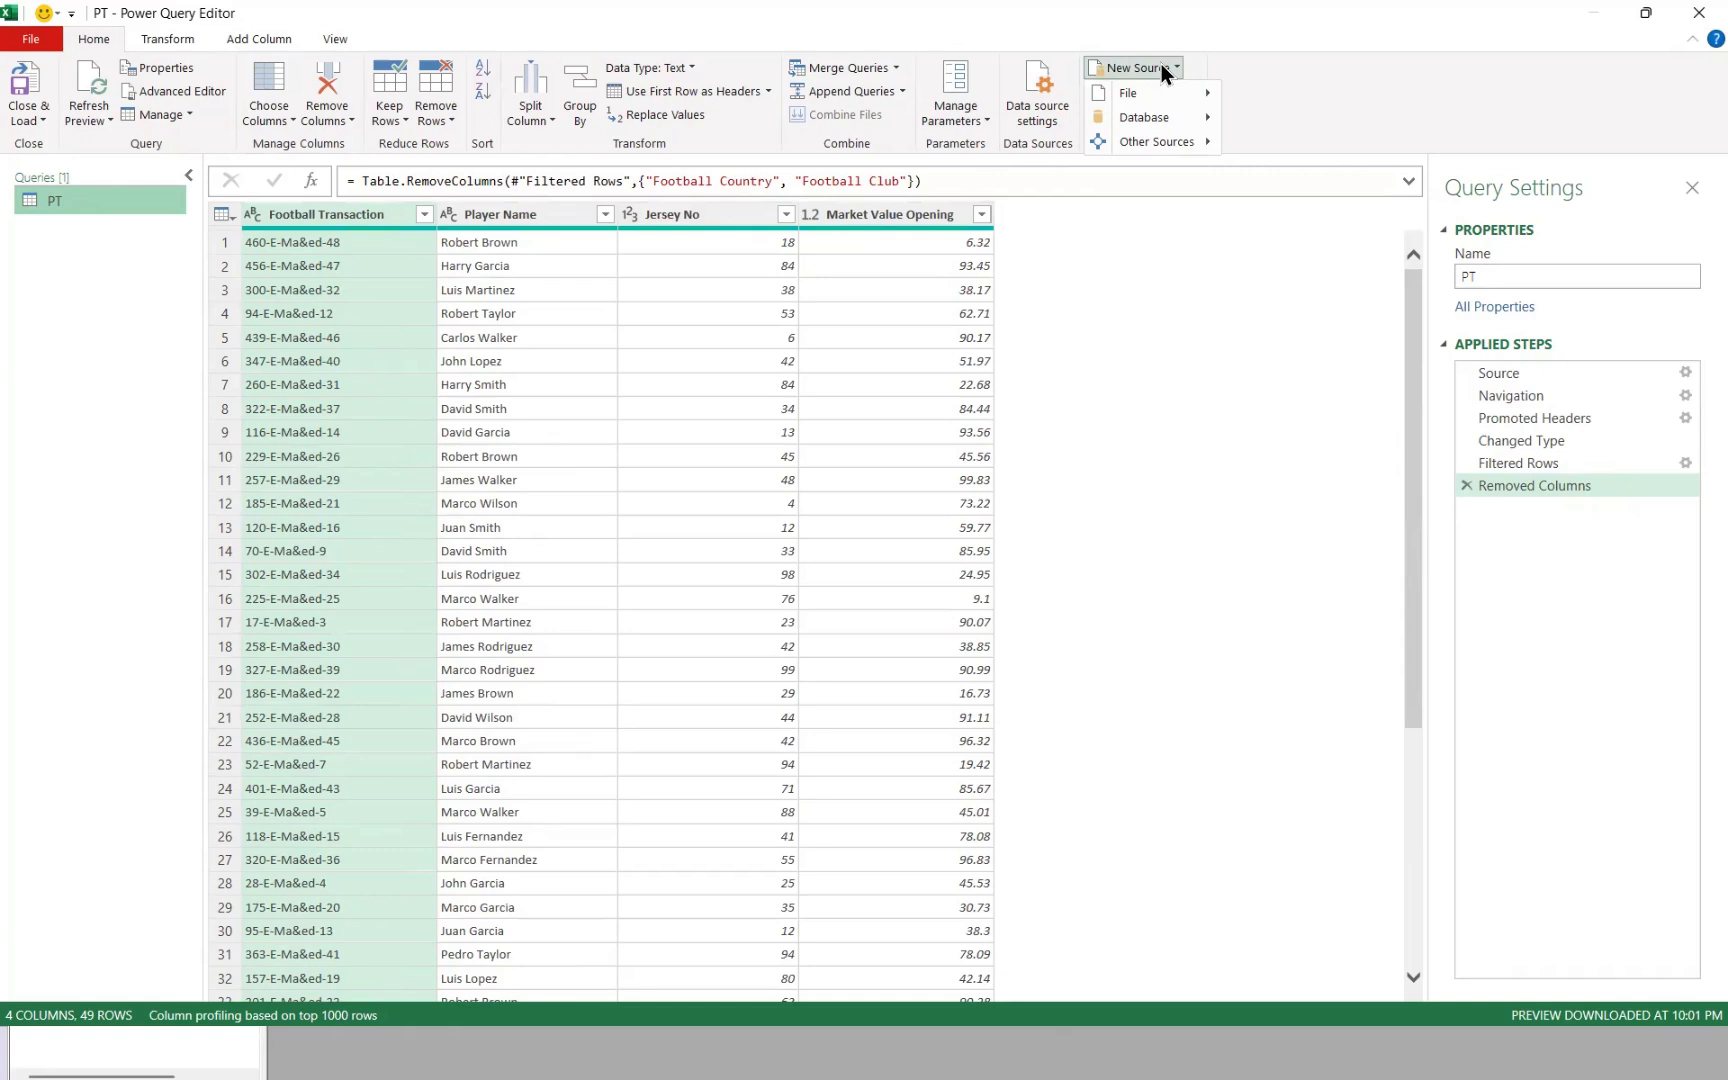
mouse_move(1154, 90)
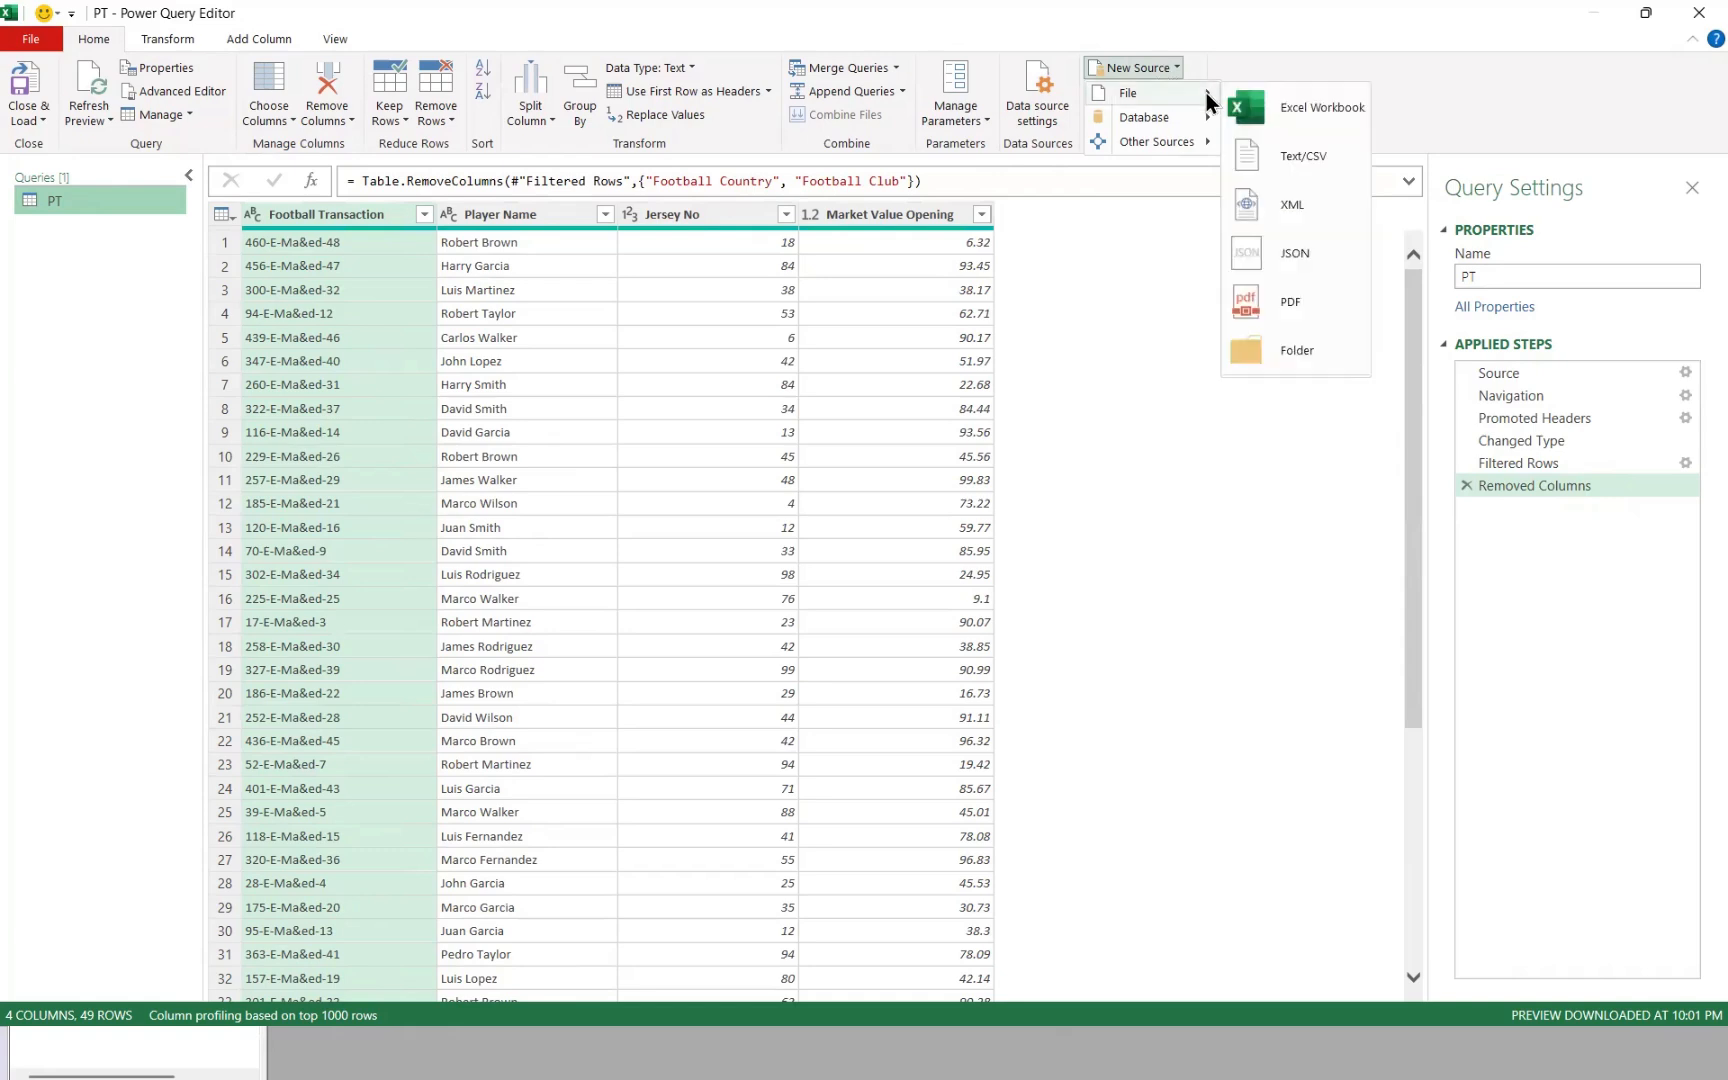
left_click(1292, 109)
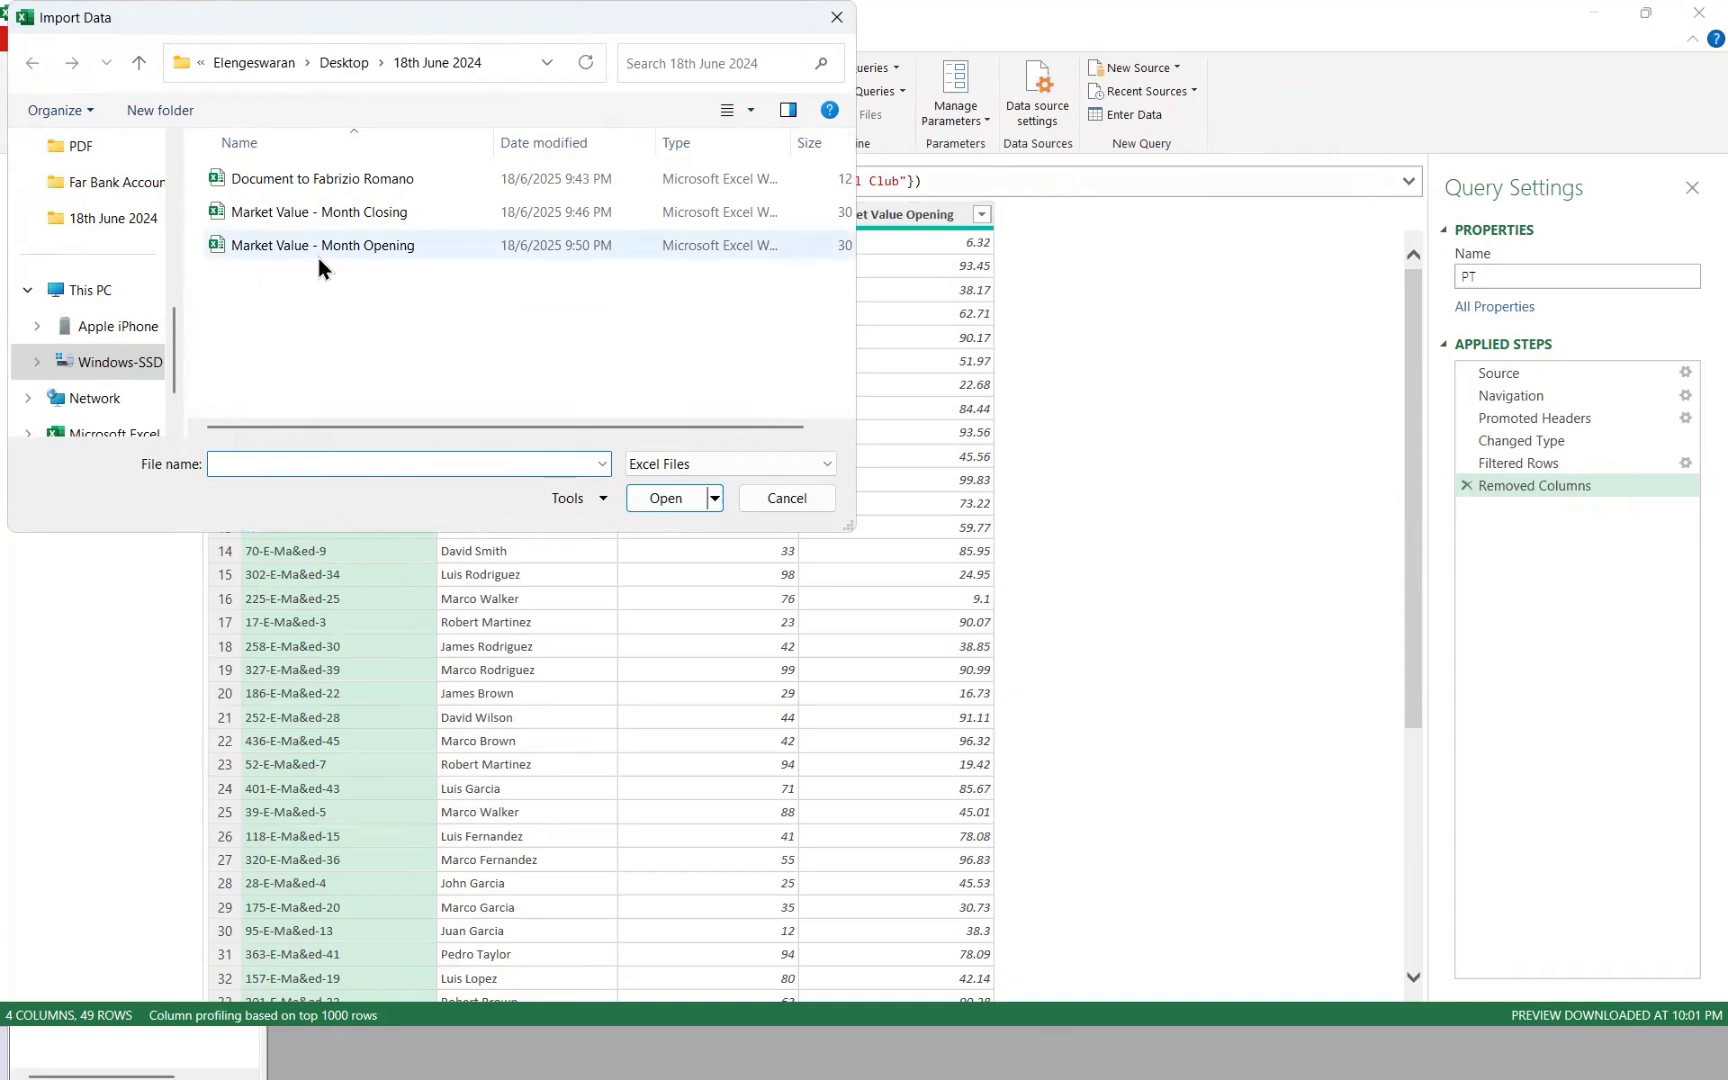
left_click(356, 256)
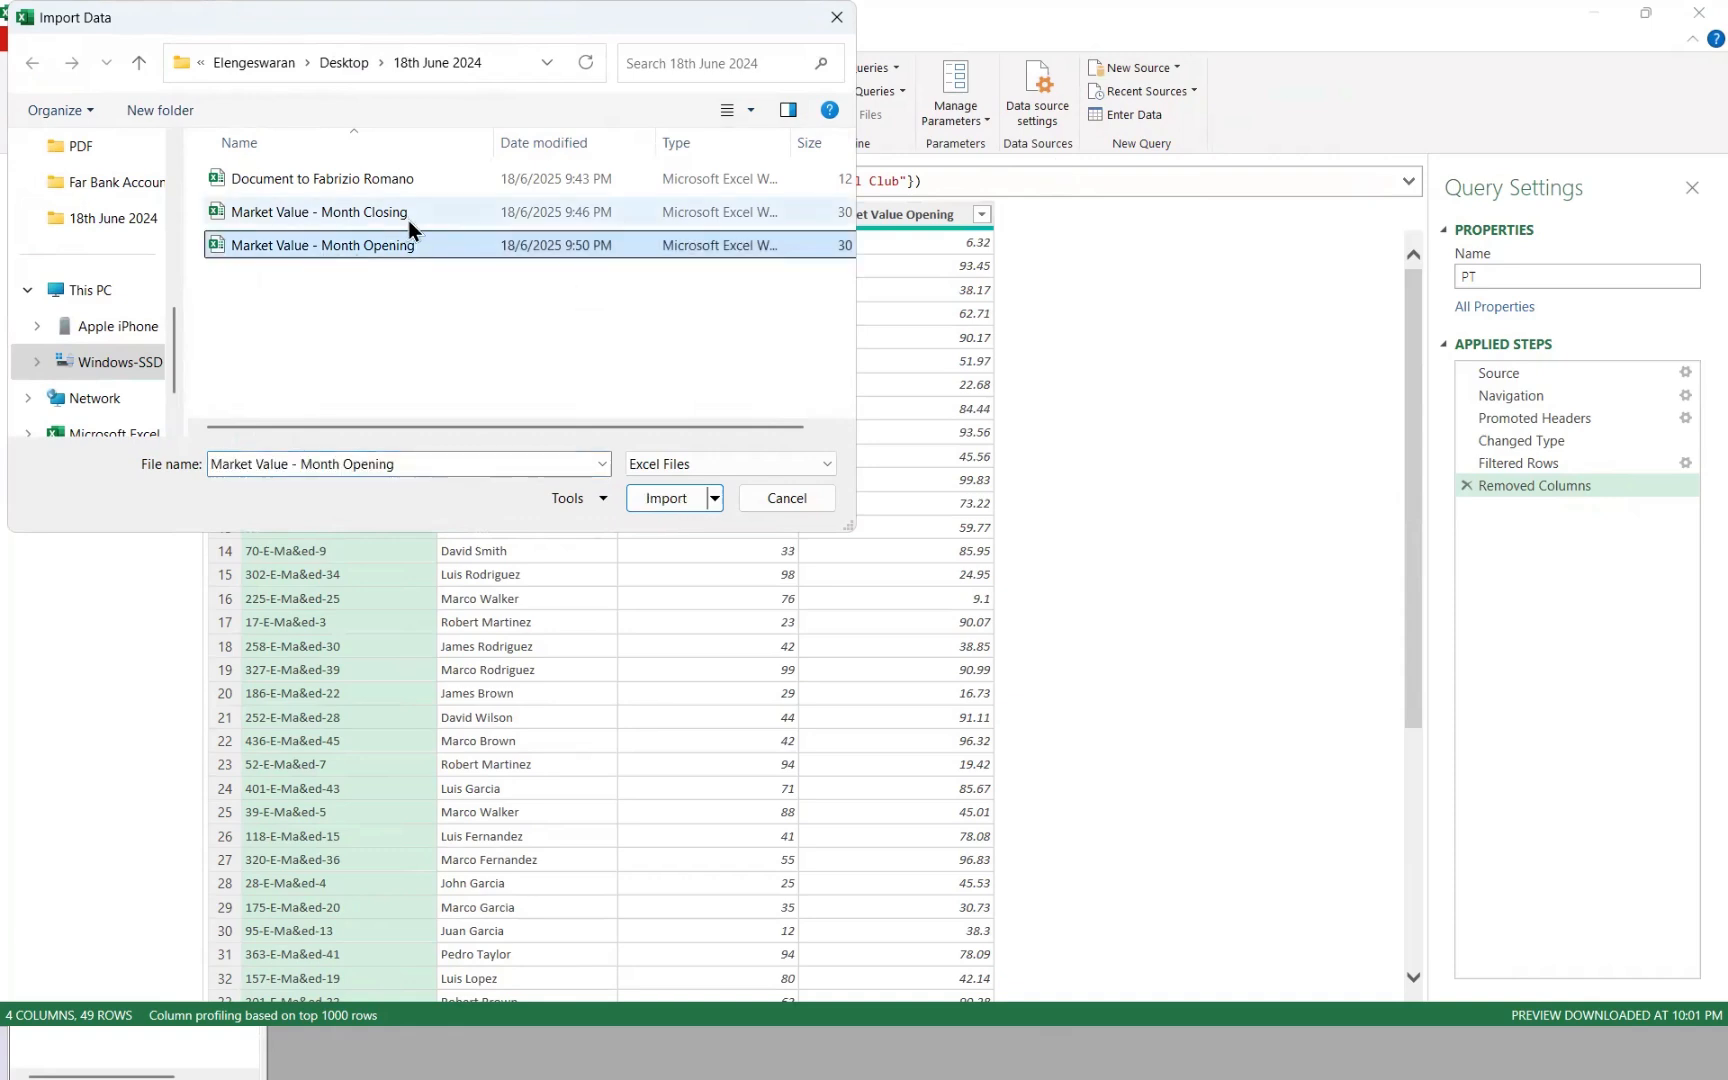
left_click(408, 220)
left_click(647, 497)
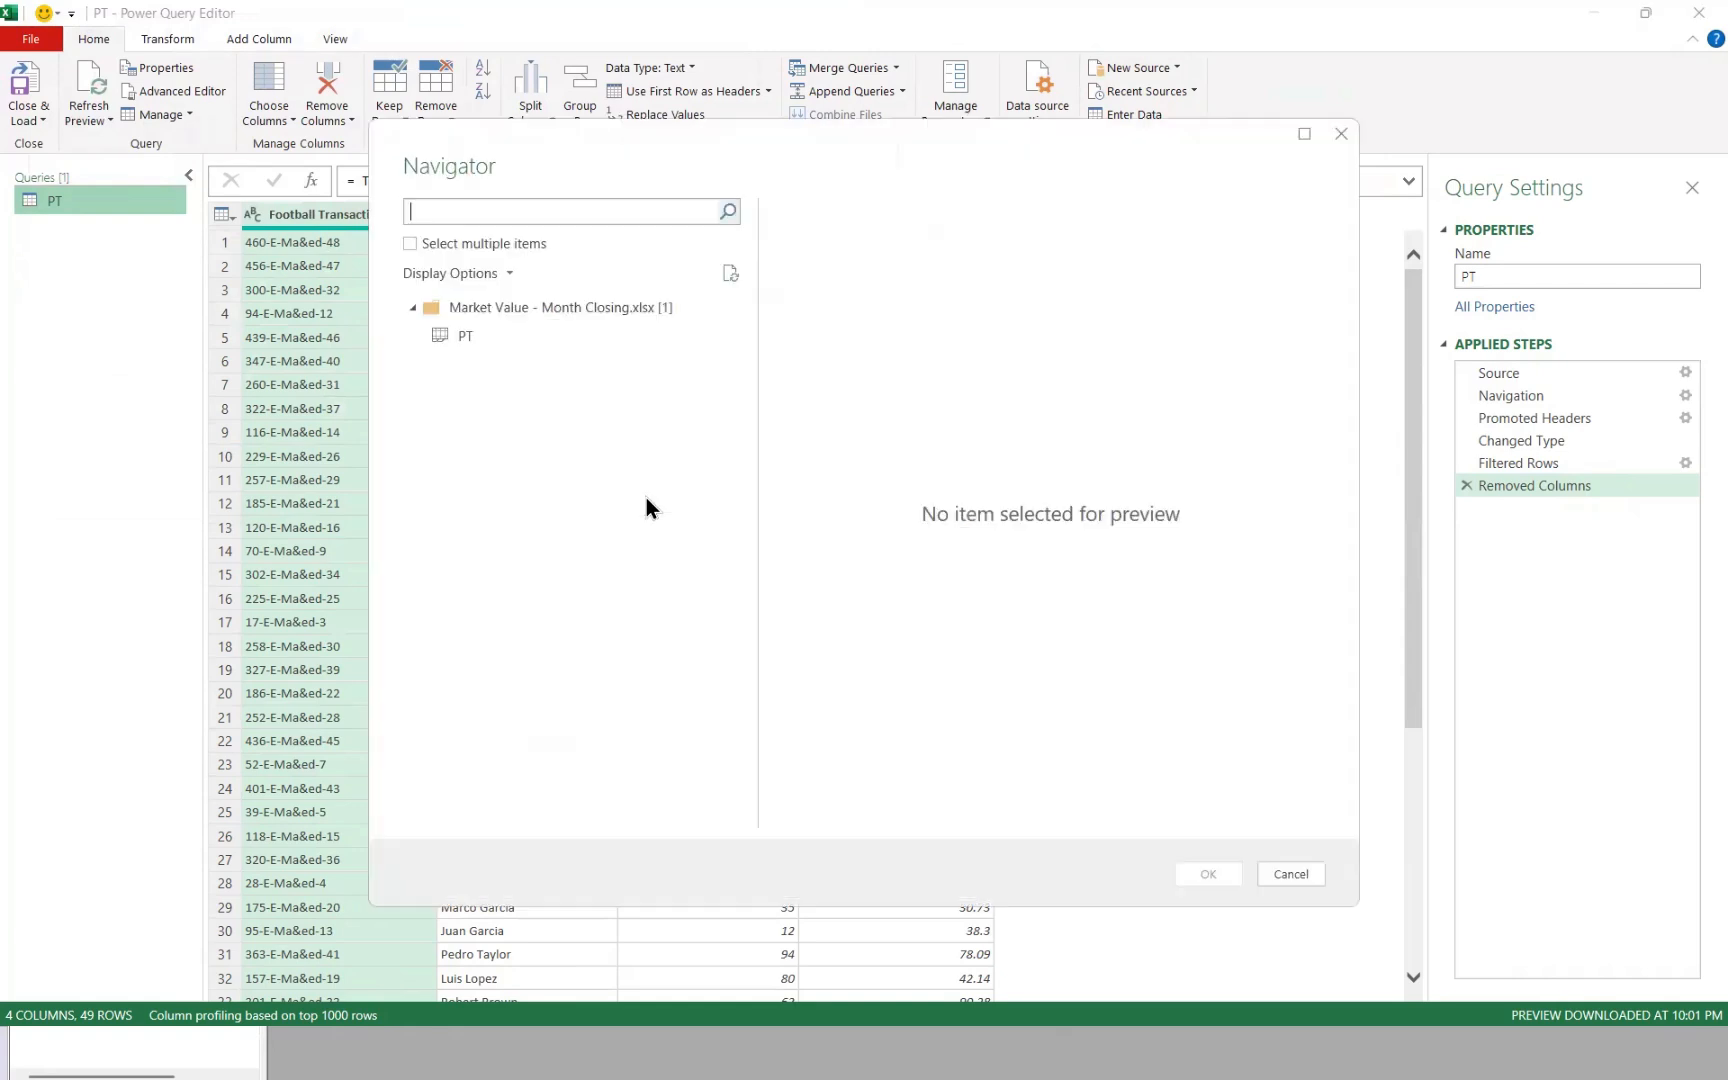
left_click(471, 346)
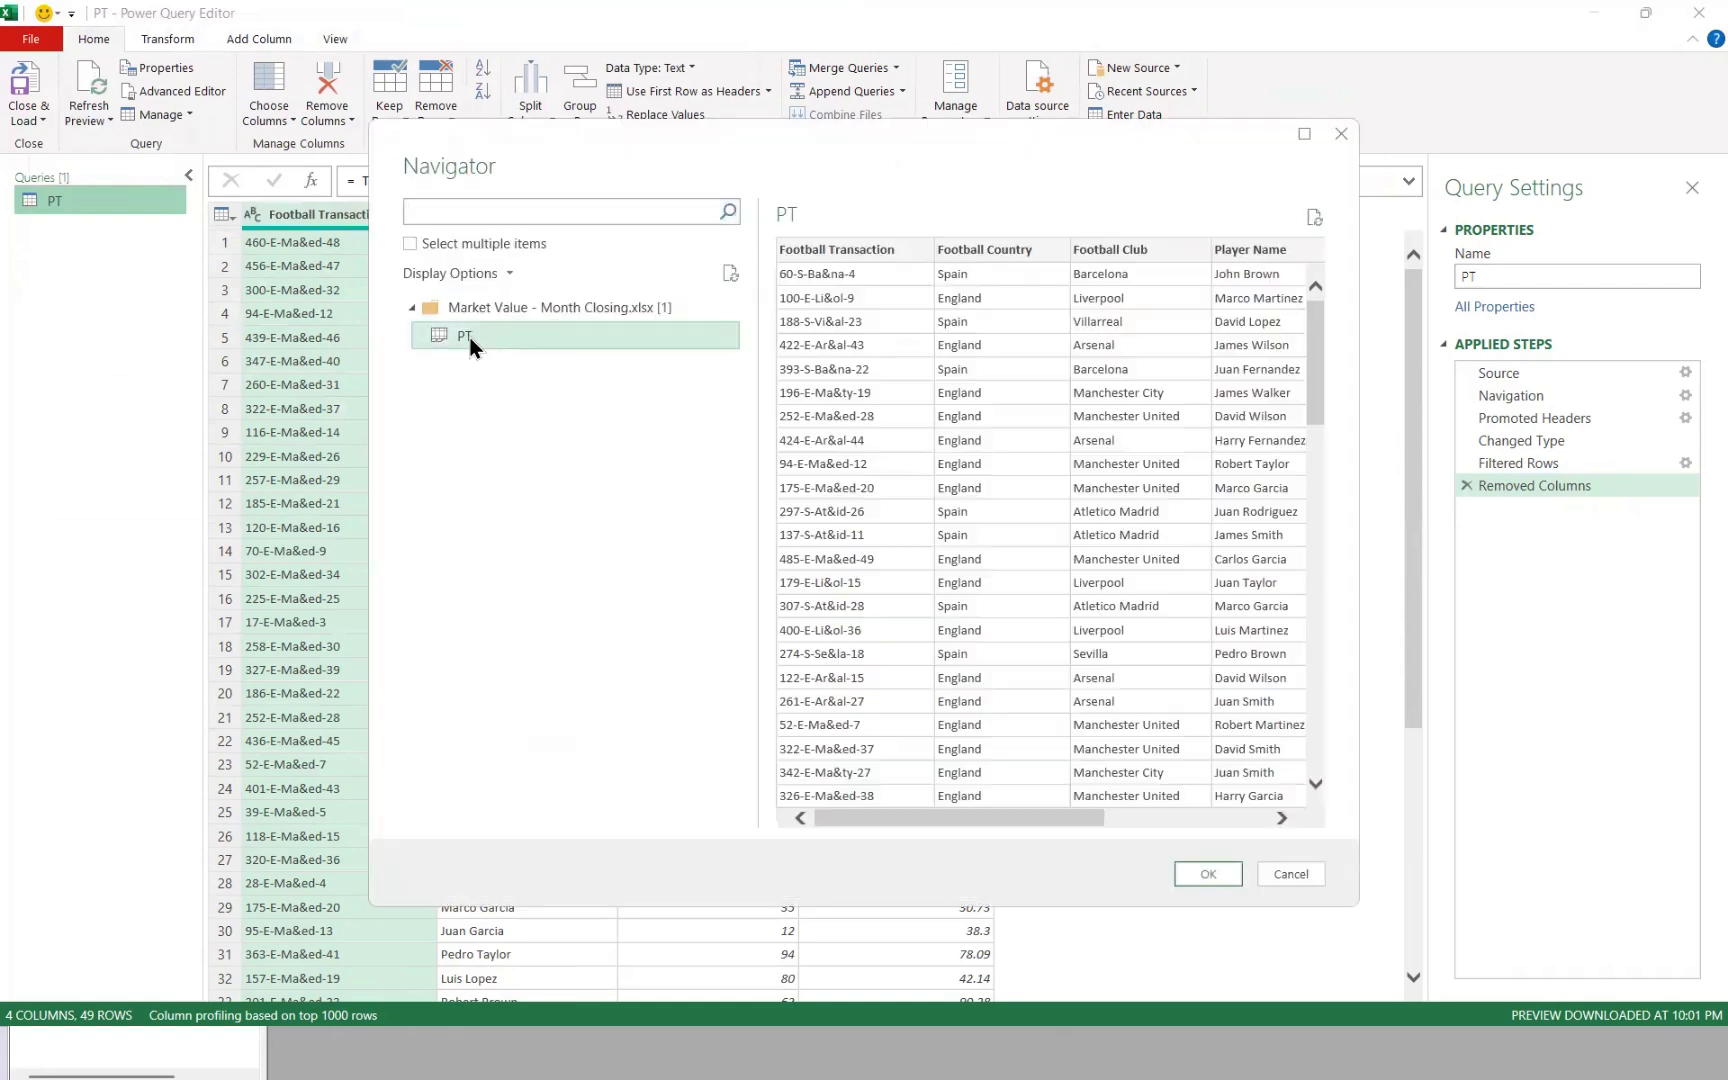
left_click(1199, 873)
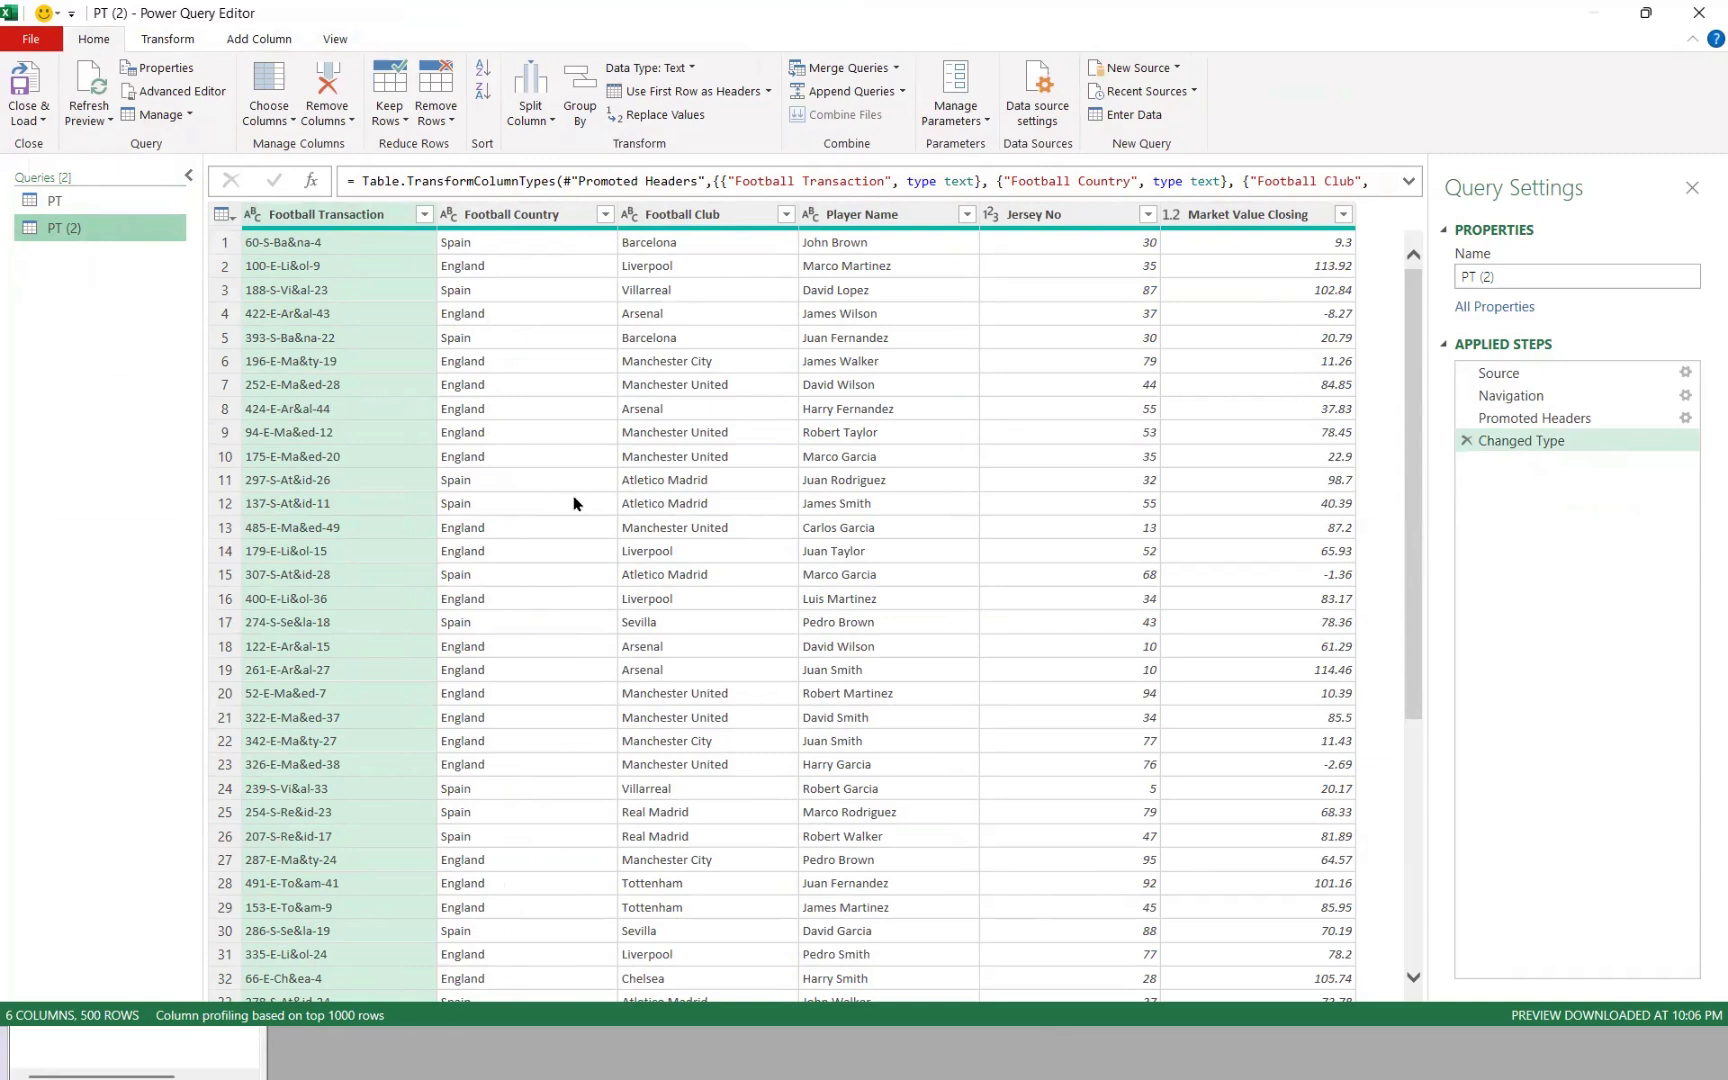
Step: Merge the PT query with PT (2) by a left outer join, matching the Football Transaction columns
left_click(148, 208)
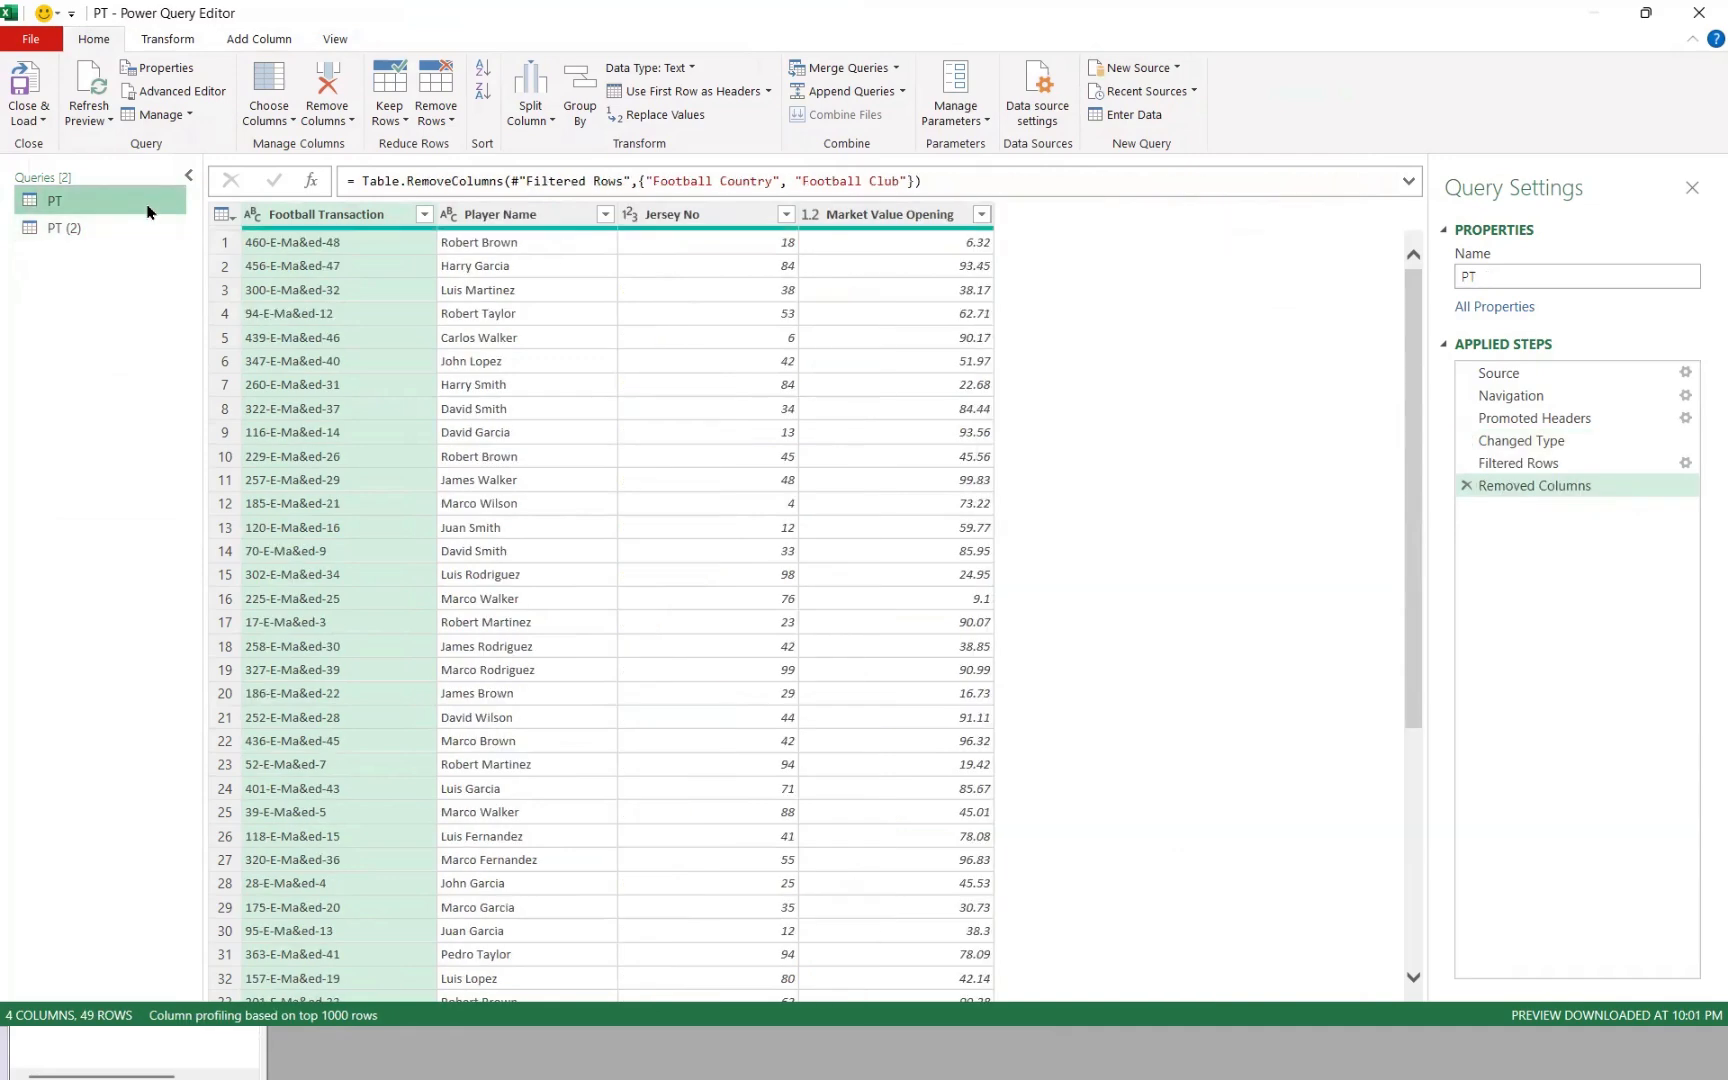
left_click(850, 67)
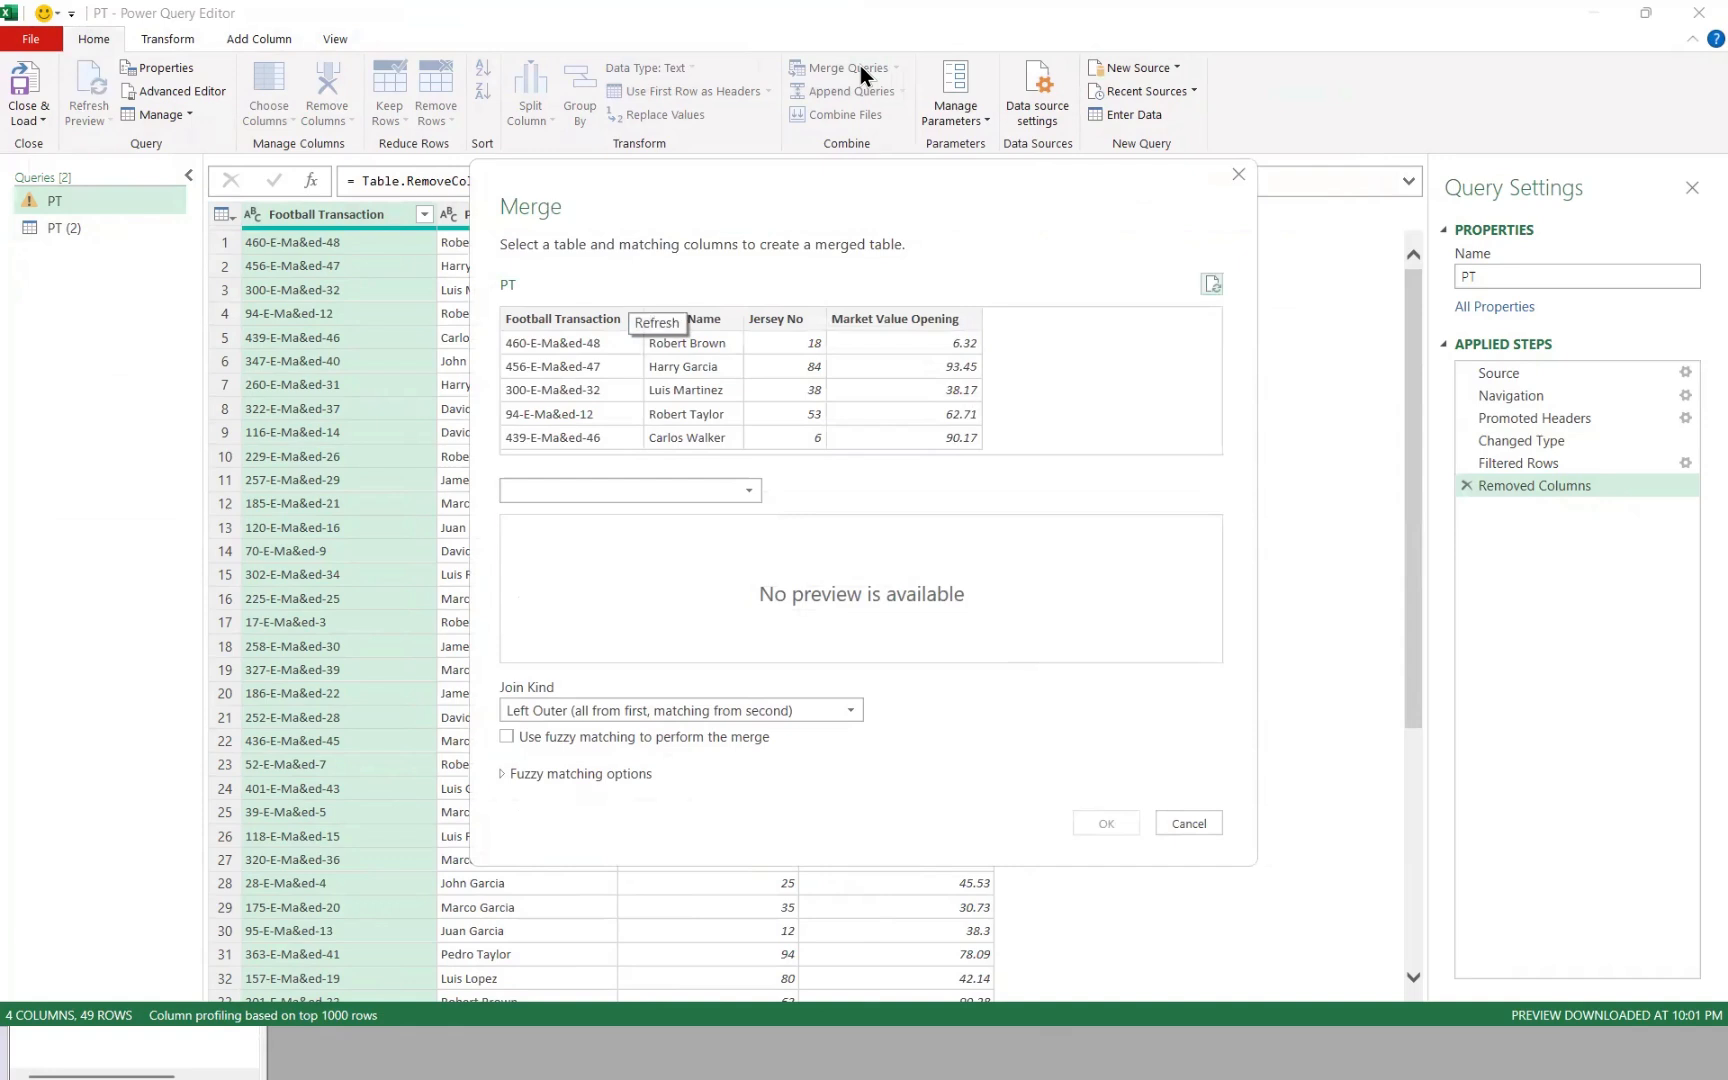
left_click(662, 490)
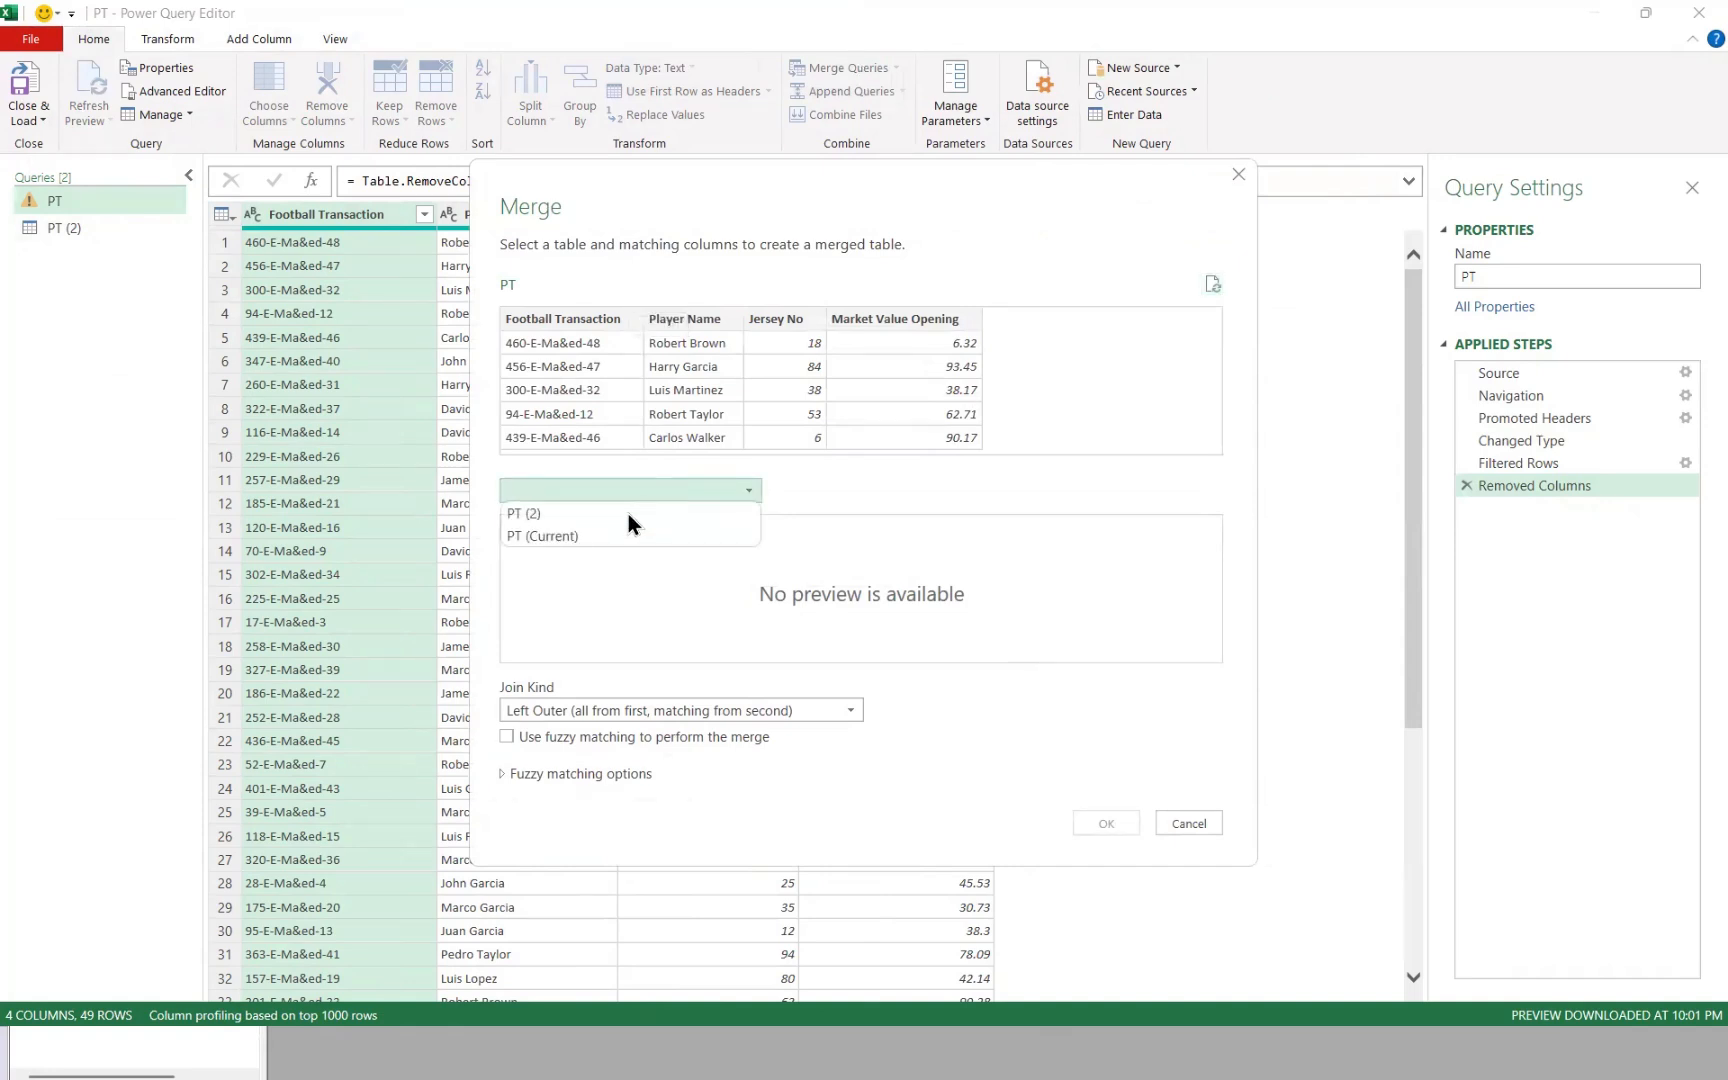
left_click(556, 514)
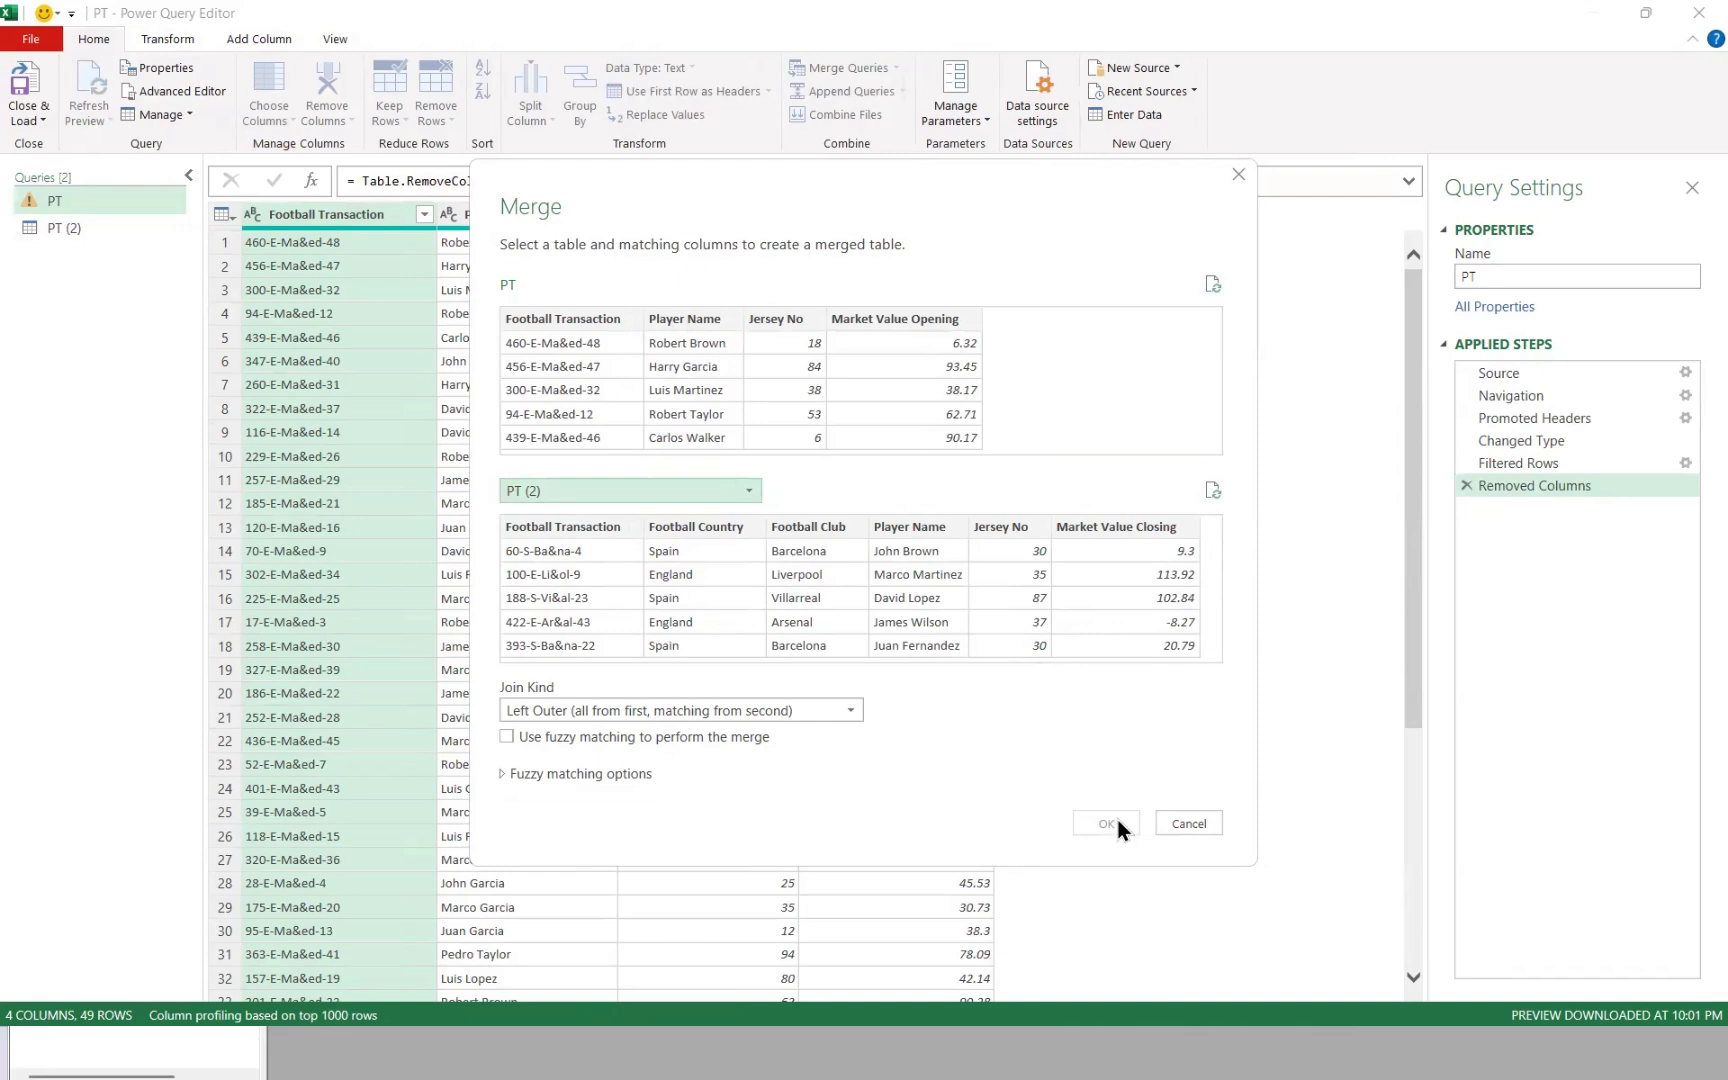
left_click(605, 323)
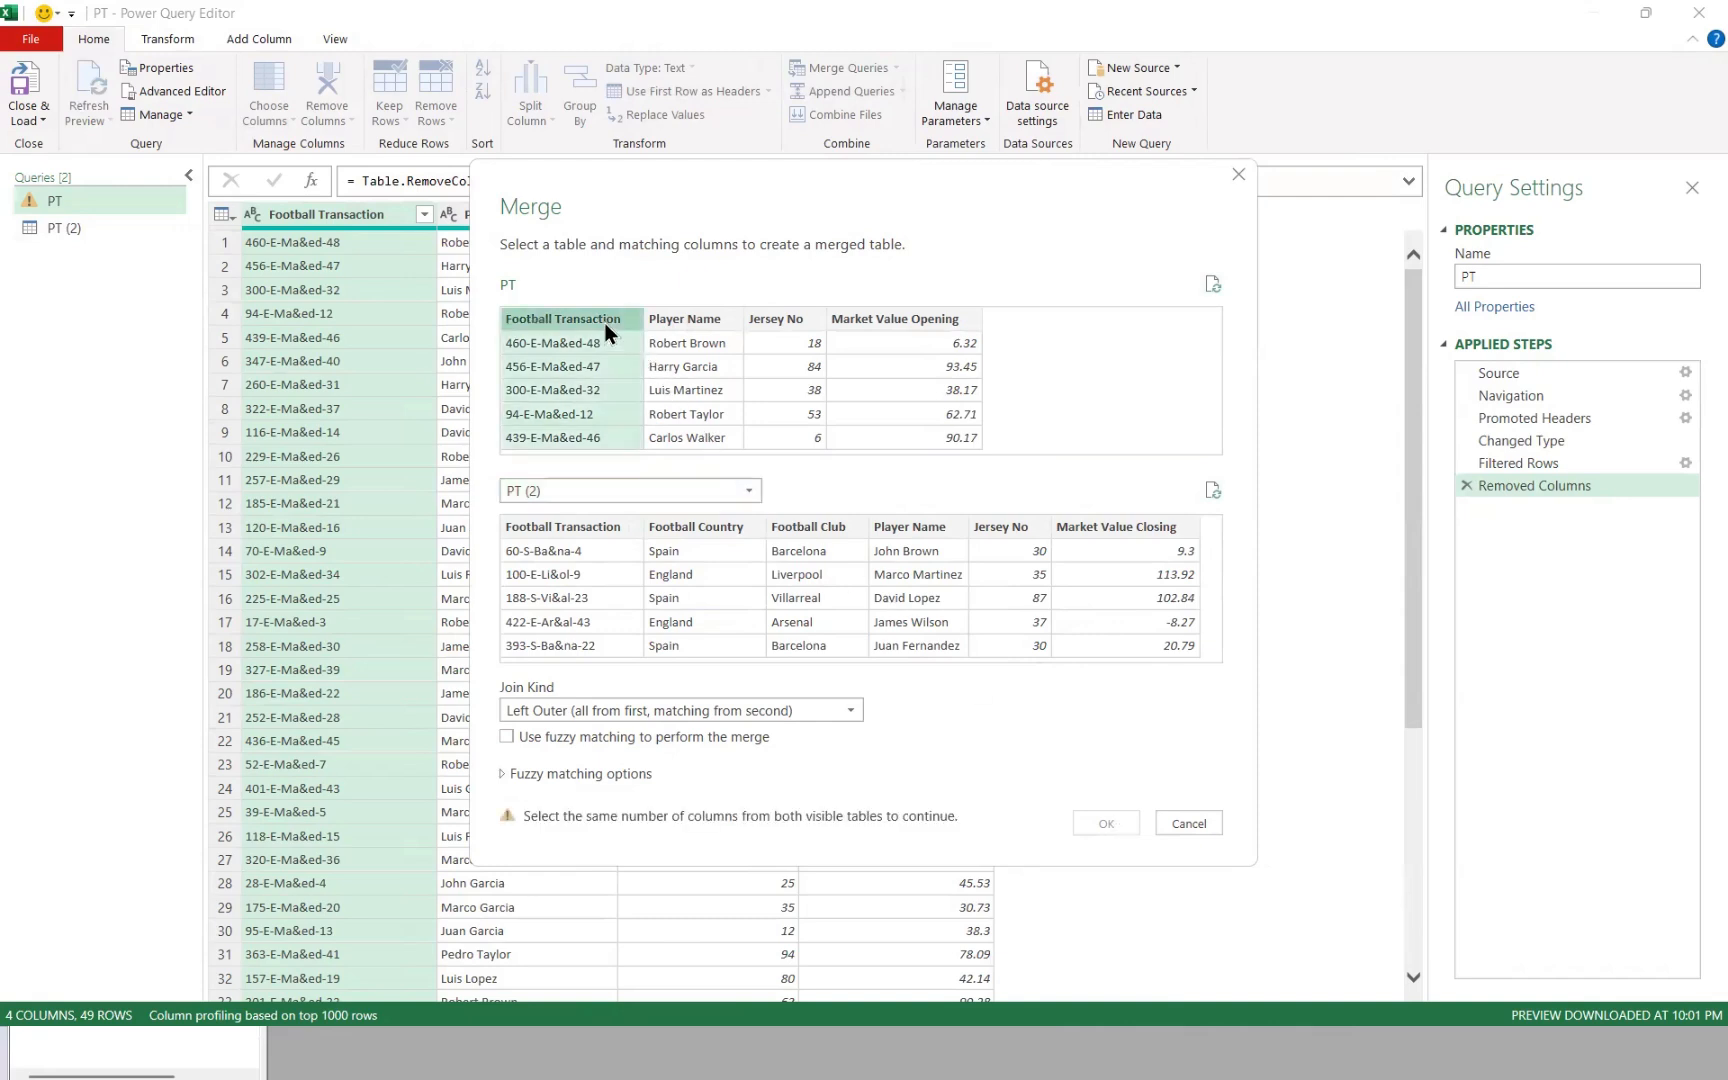
left_click(600, 524)
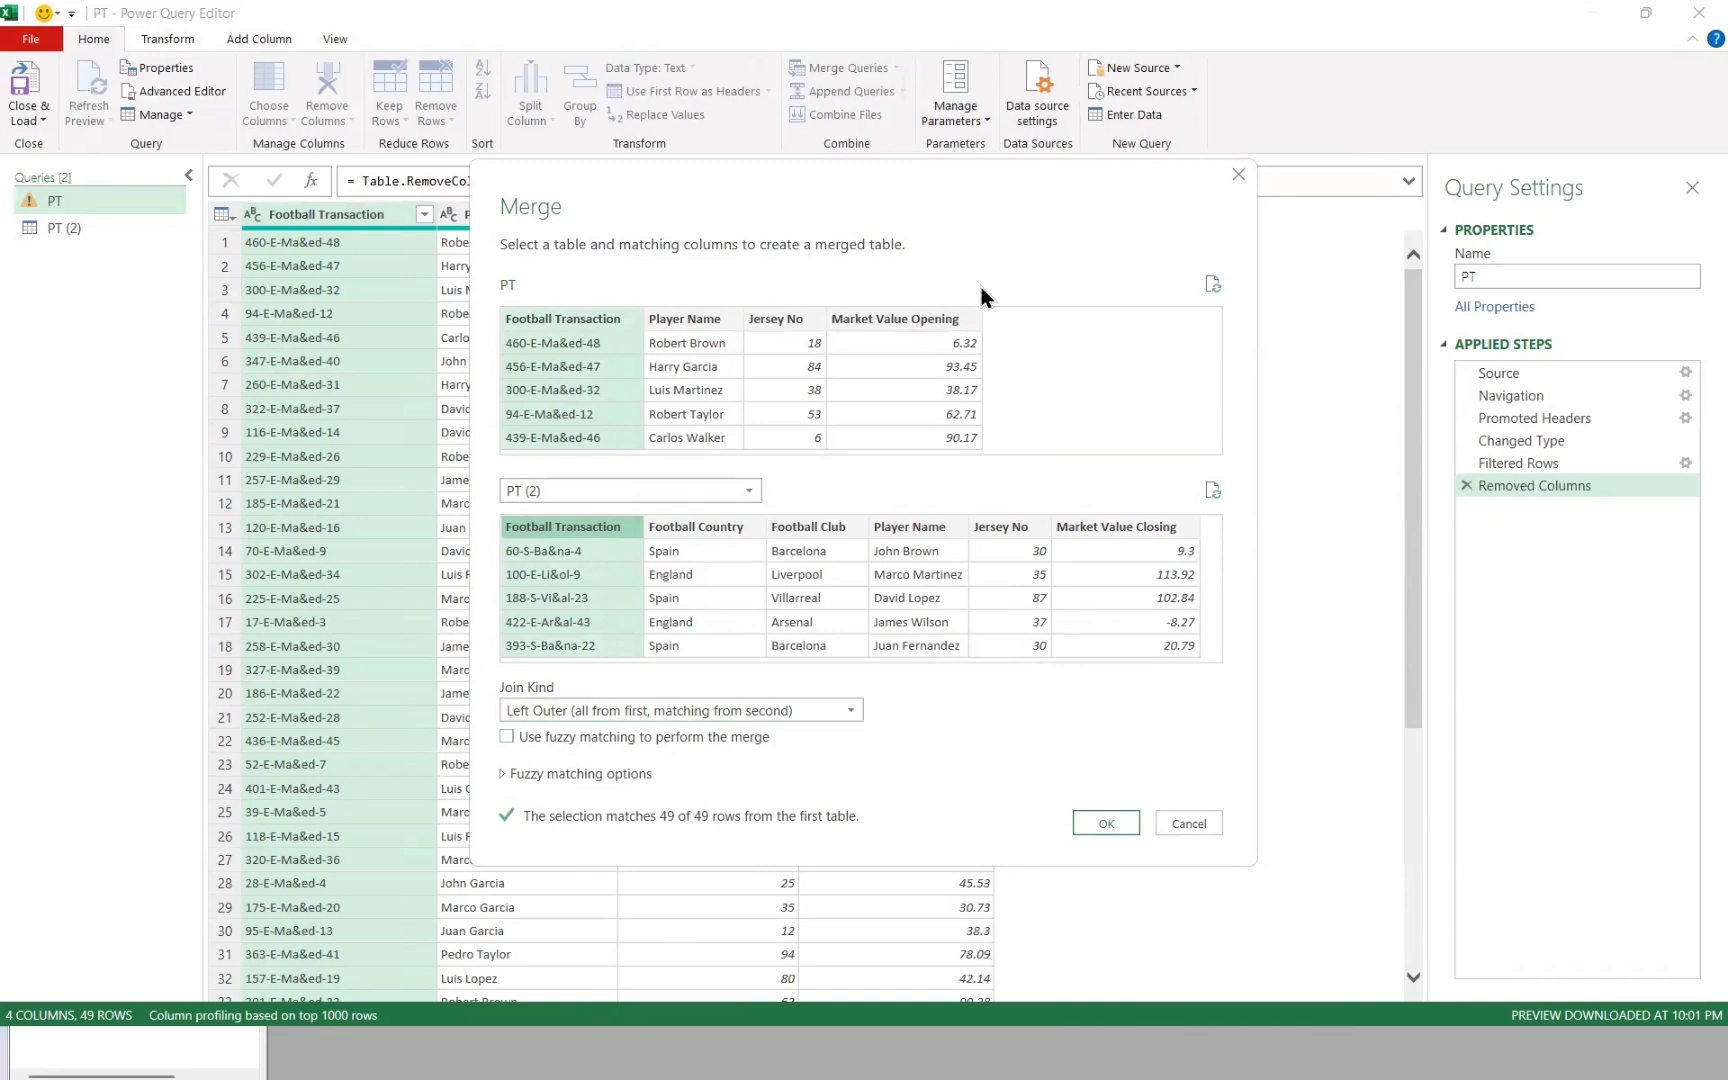
left_click(1106, 822)
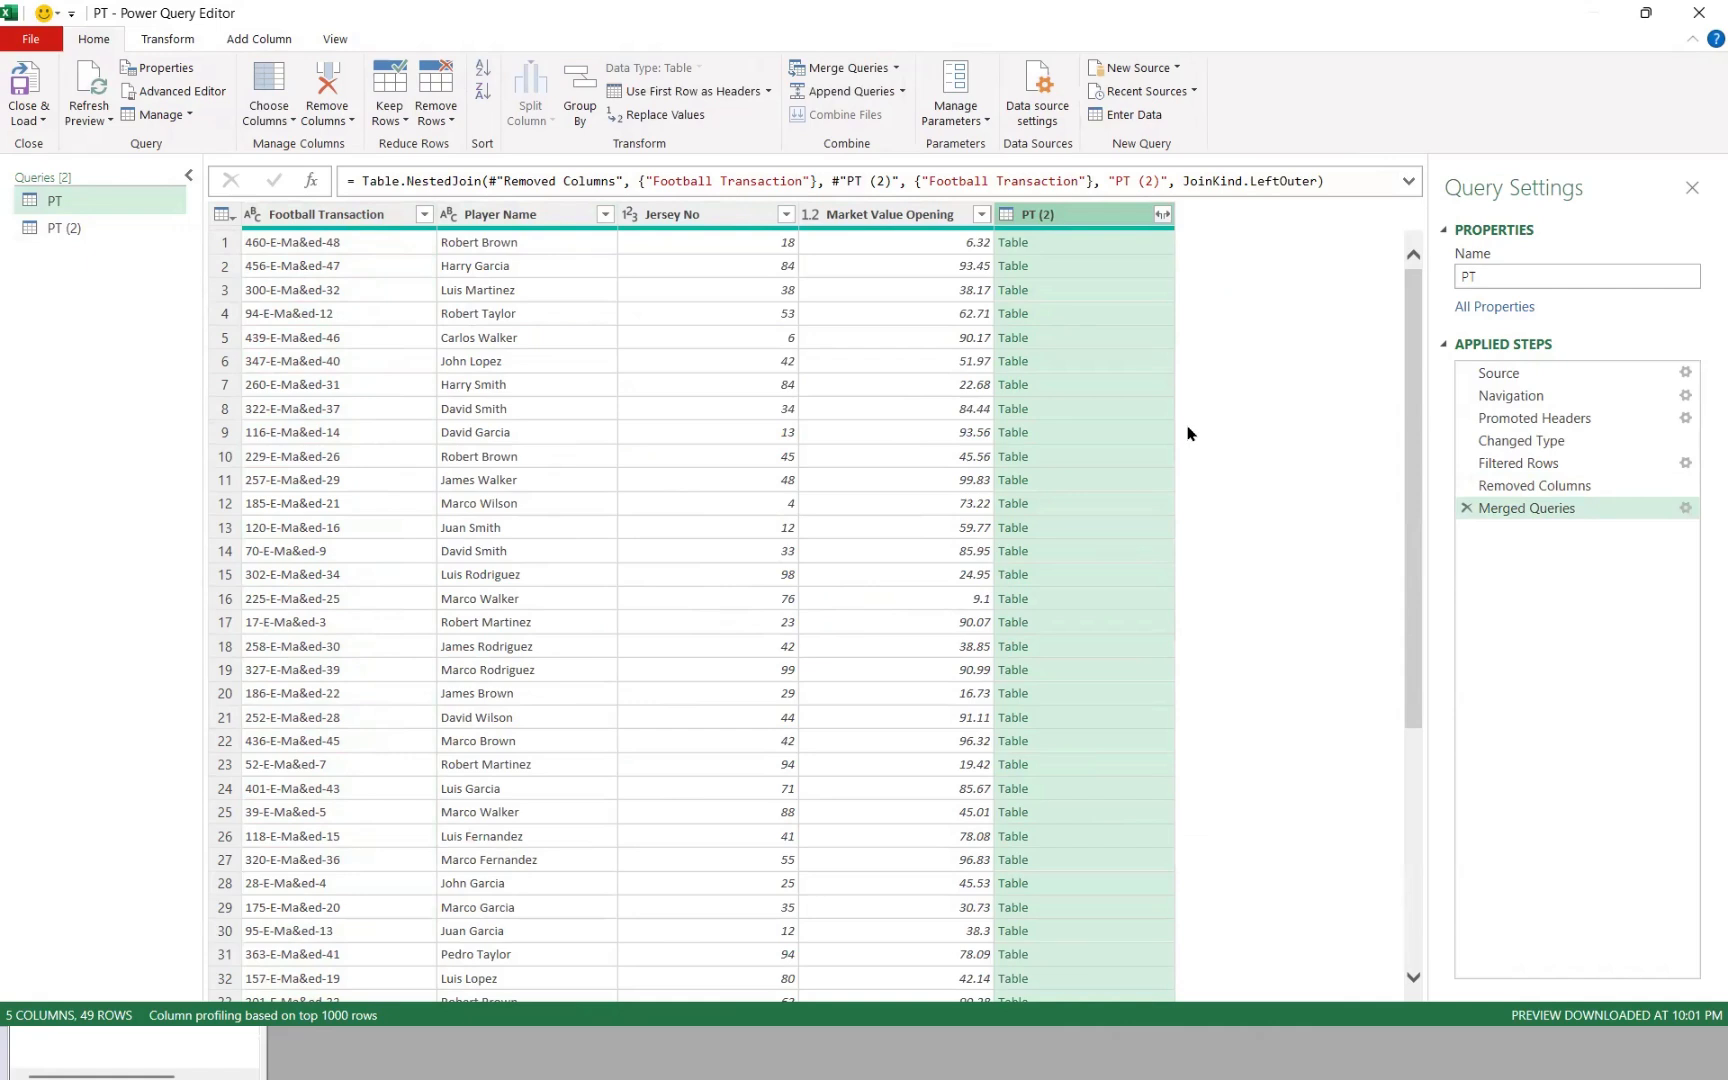
Step: Expand the merged PT (2) column to only Market Value Closing, without the original column name as prefix
key("alt+Down")
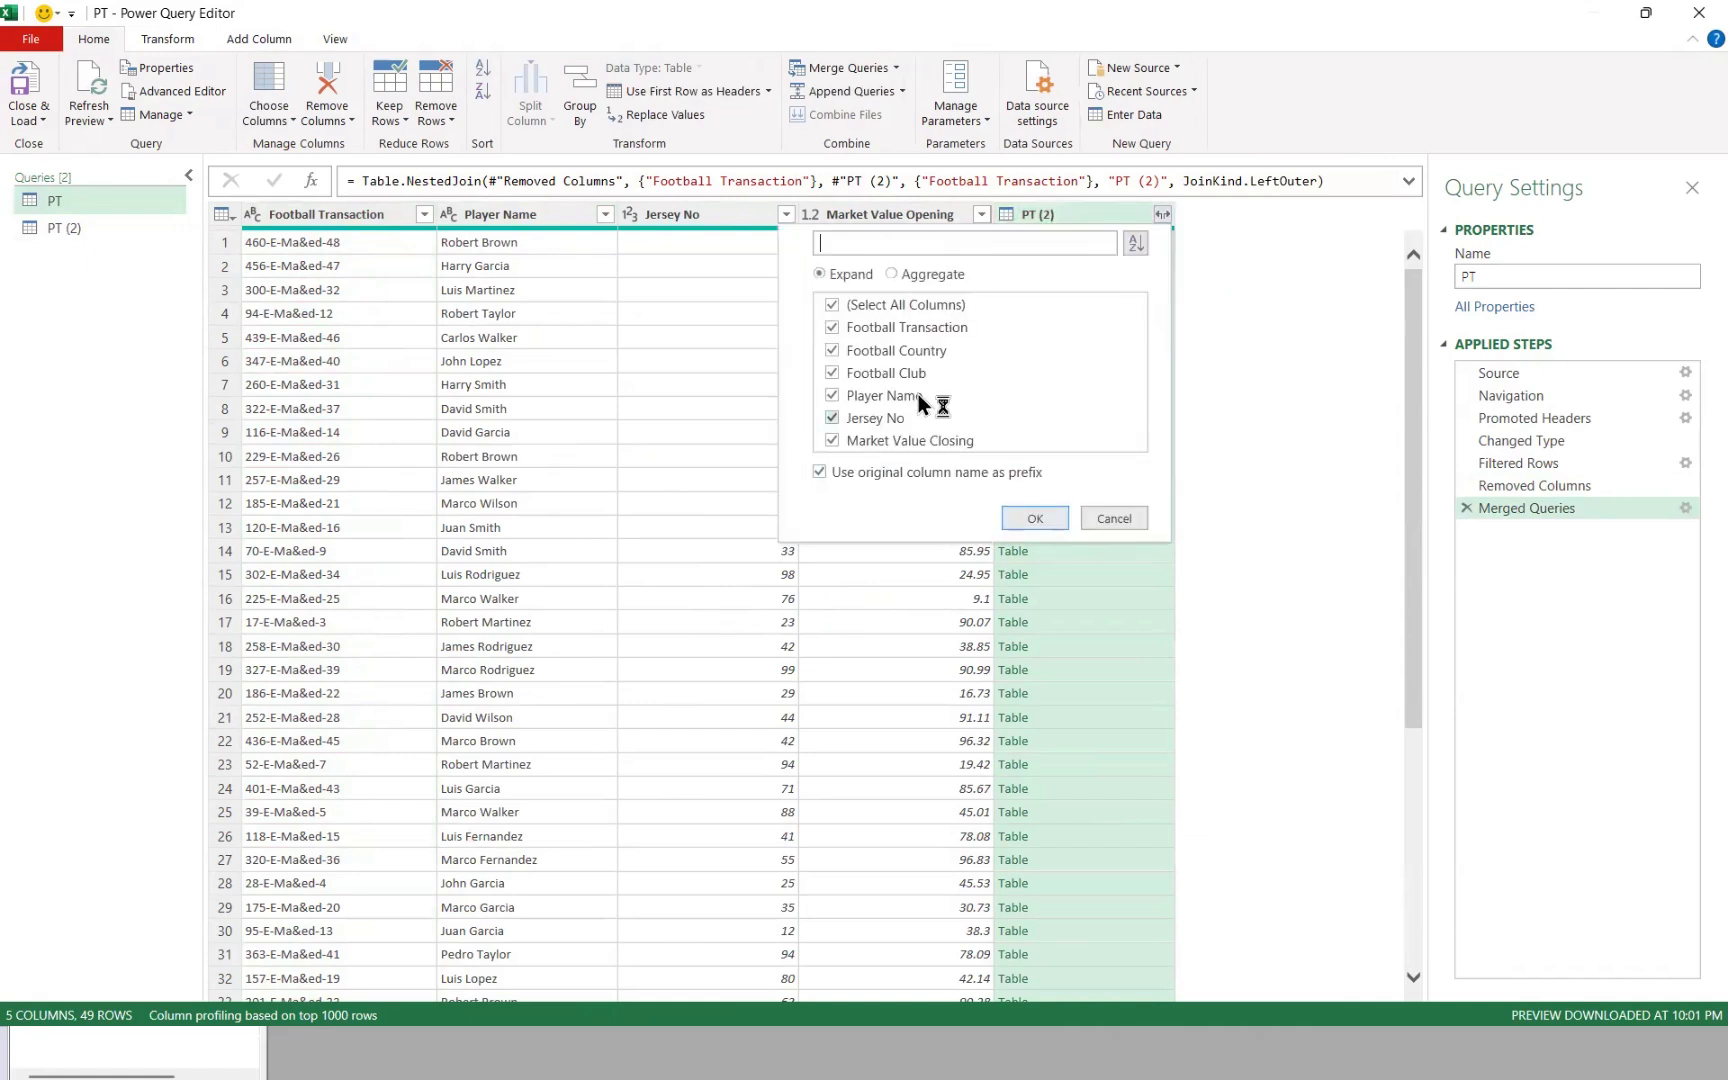
left_click(828, 306)
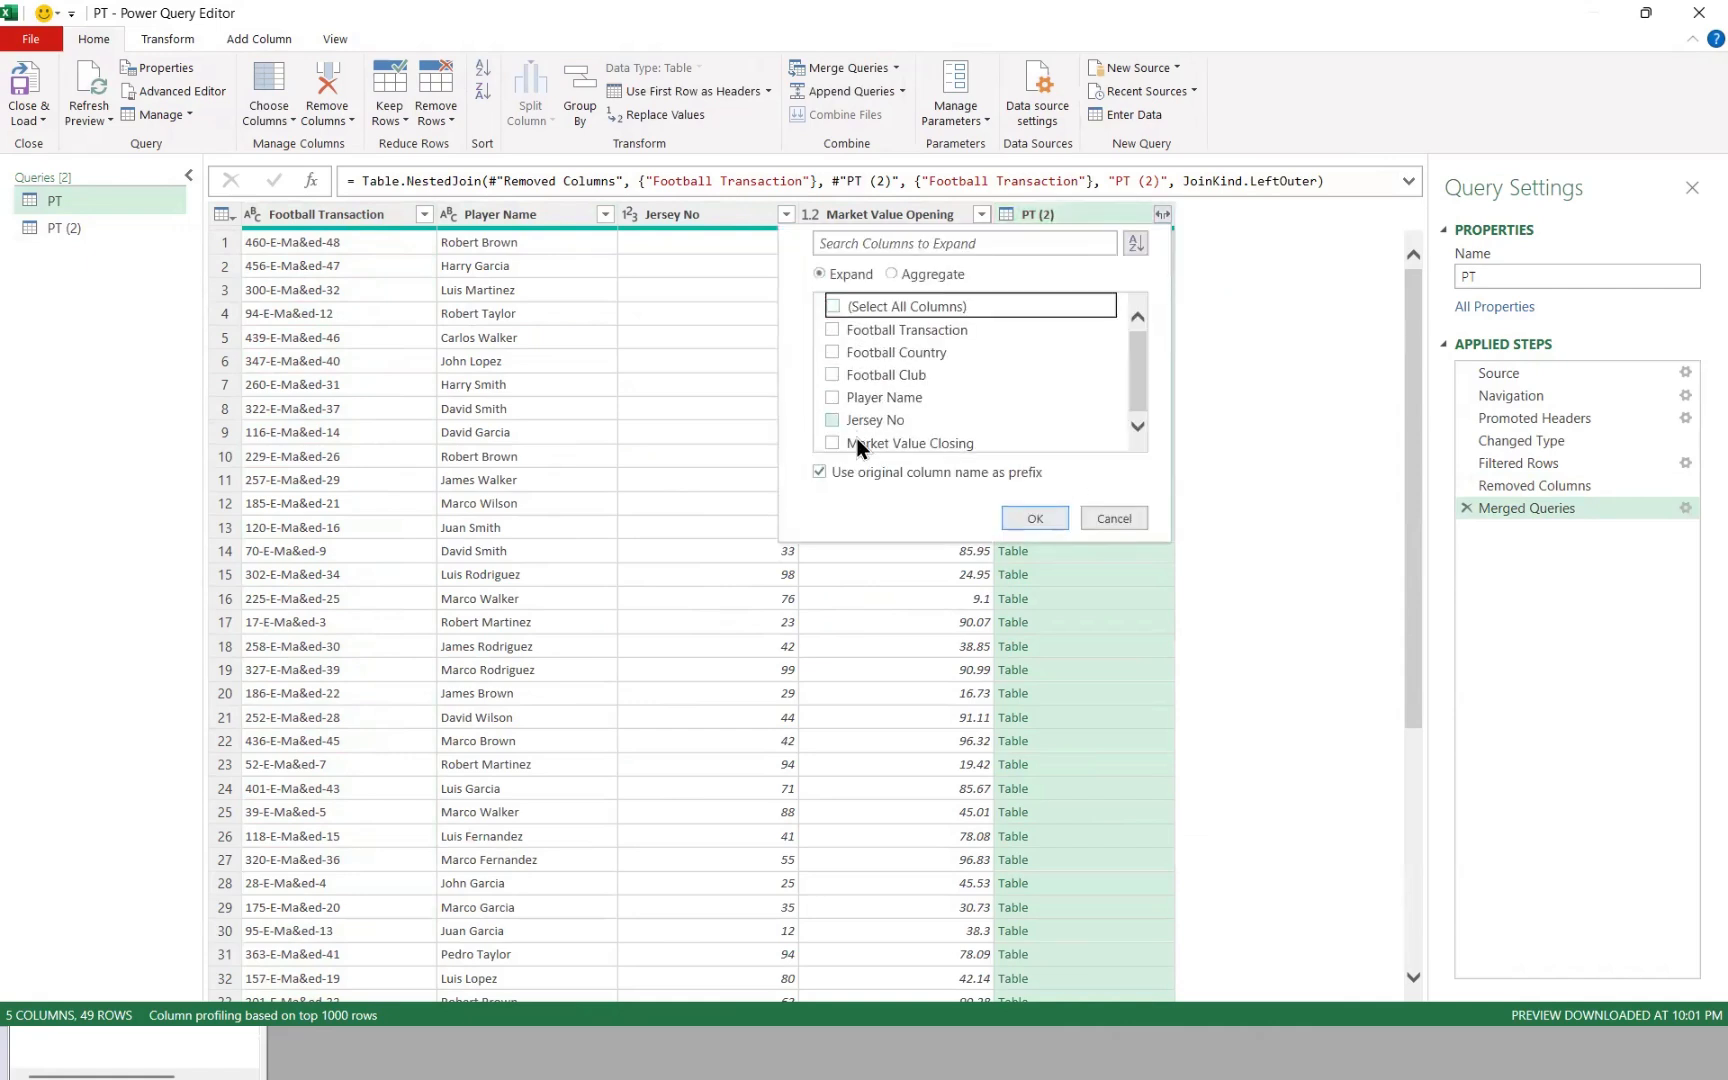
left_click(828, 447)
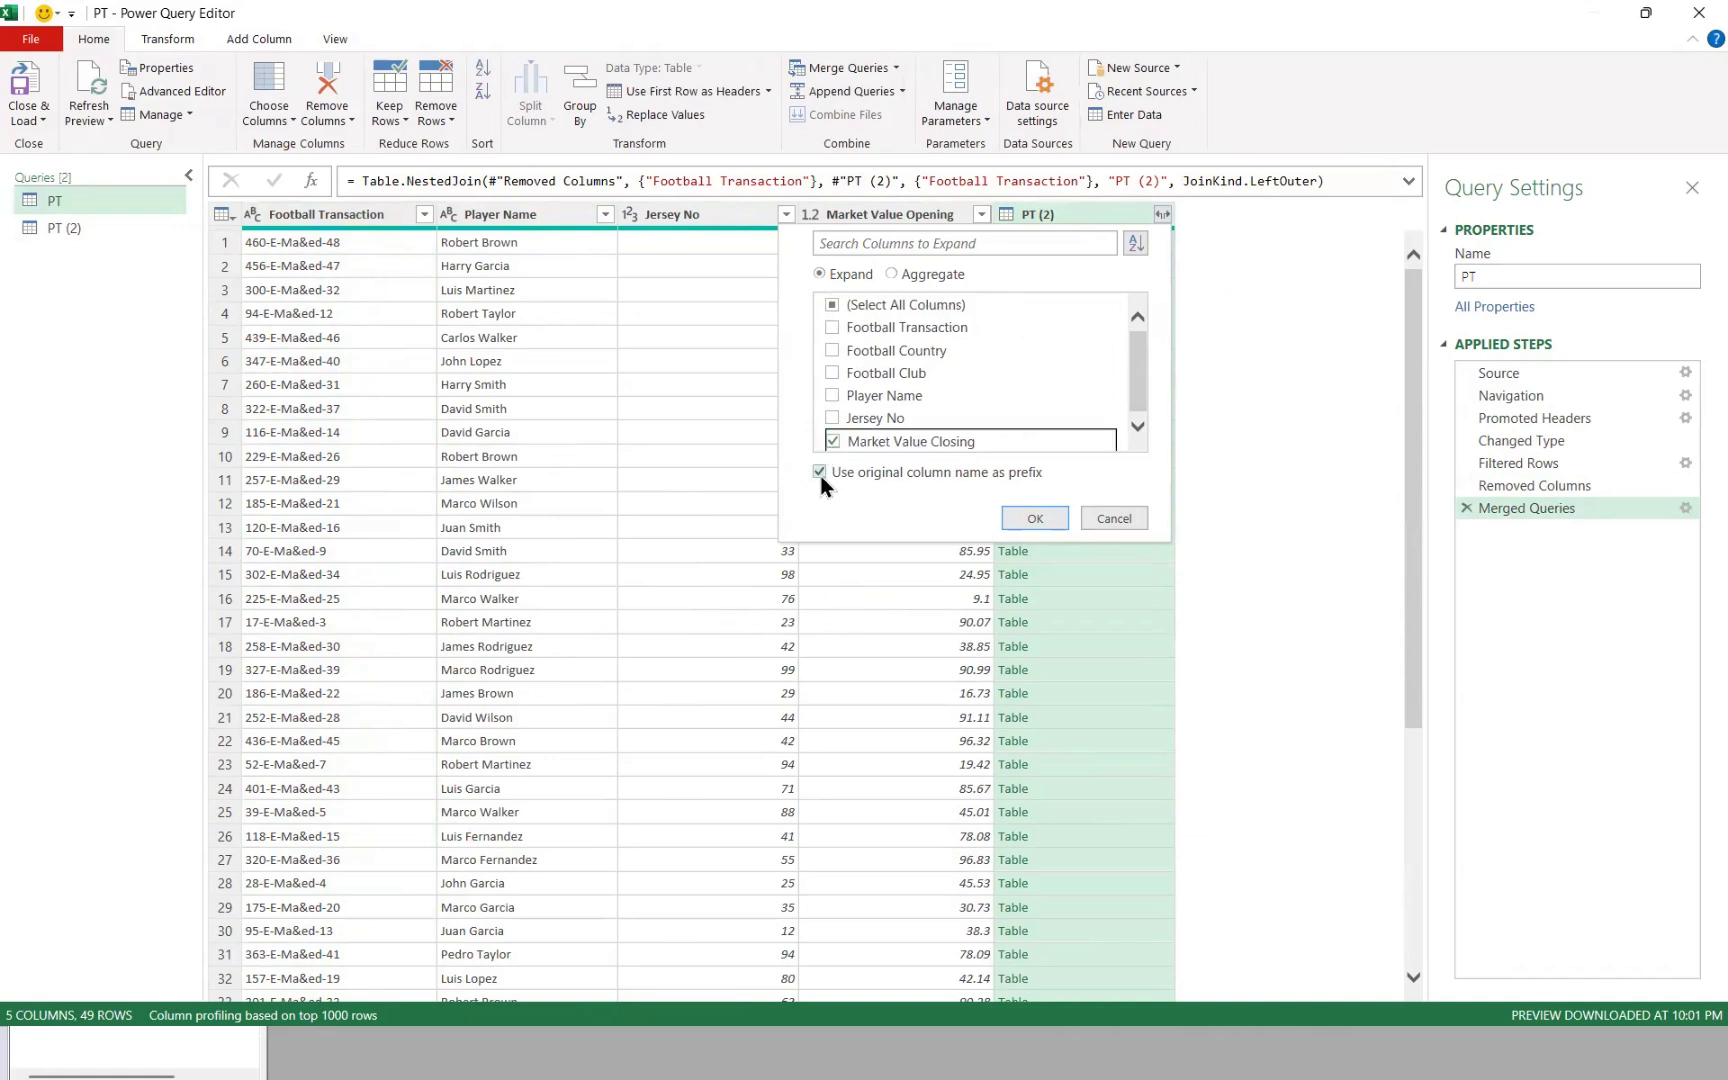
left_click(821, 473)
left_click(1036, 517)
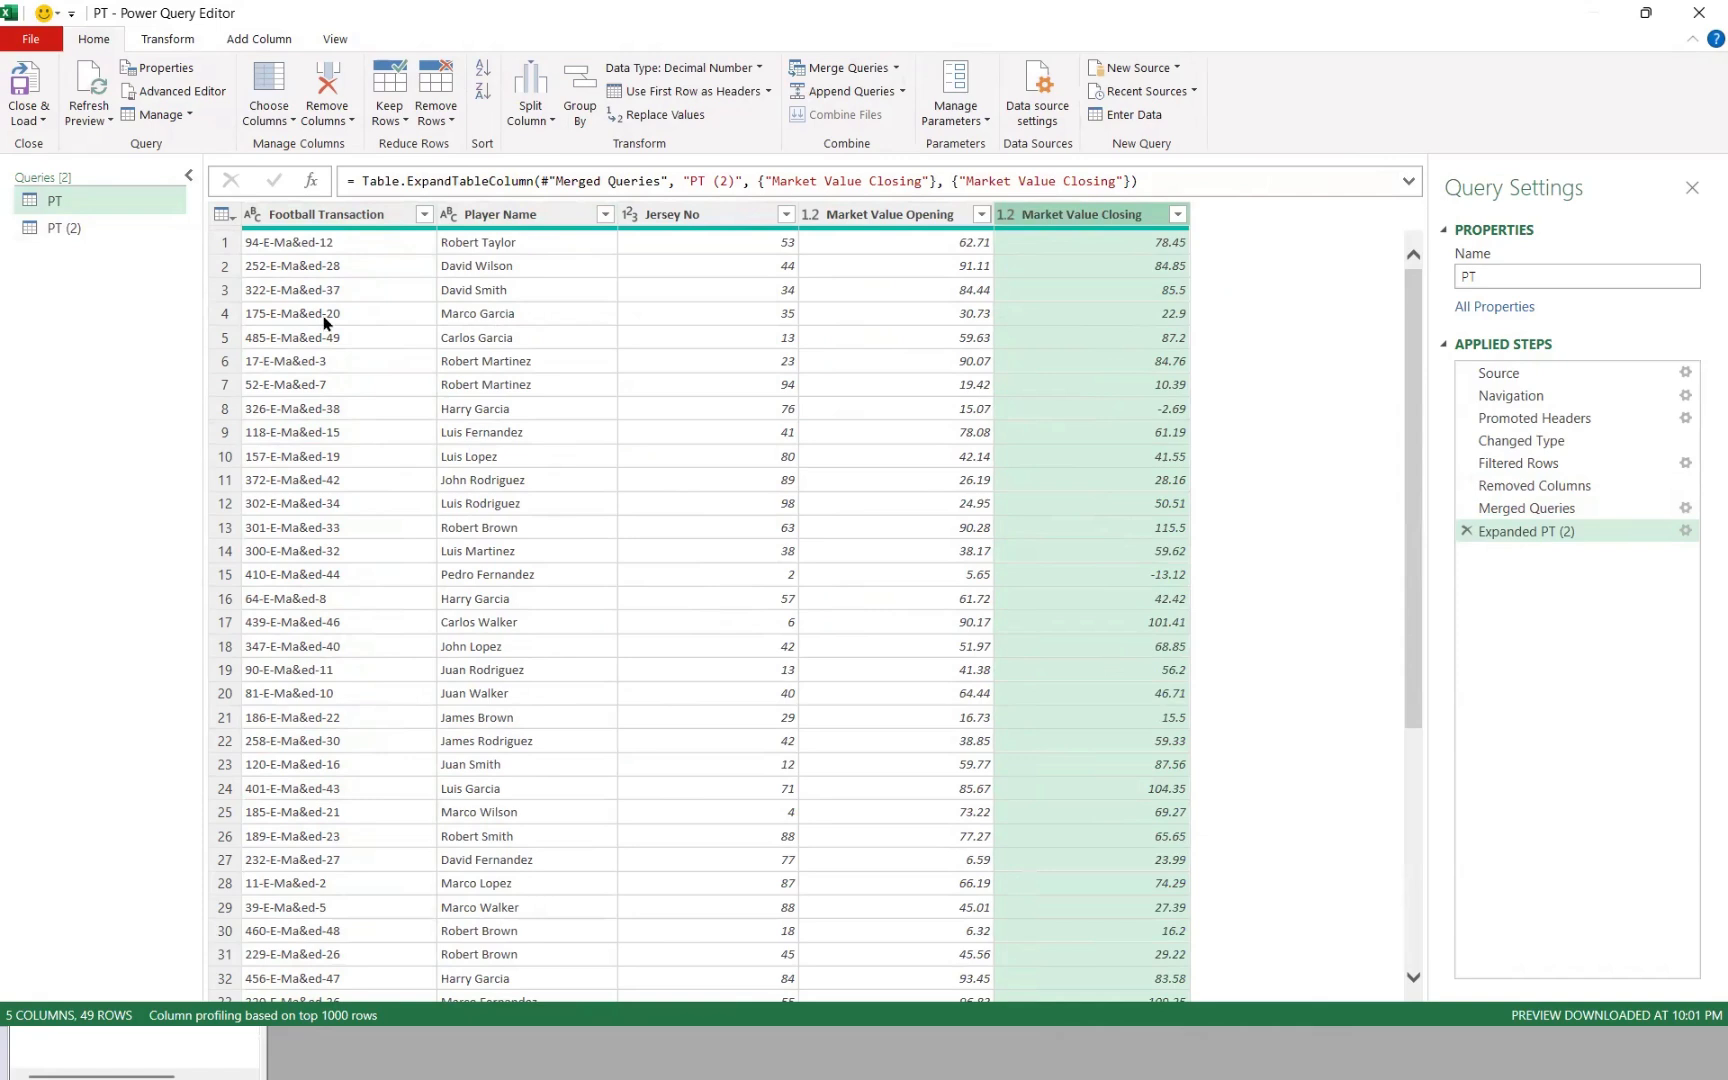
Step: Close the query editor and load the new PT (2) query as a connection only
left_click(27, 118)
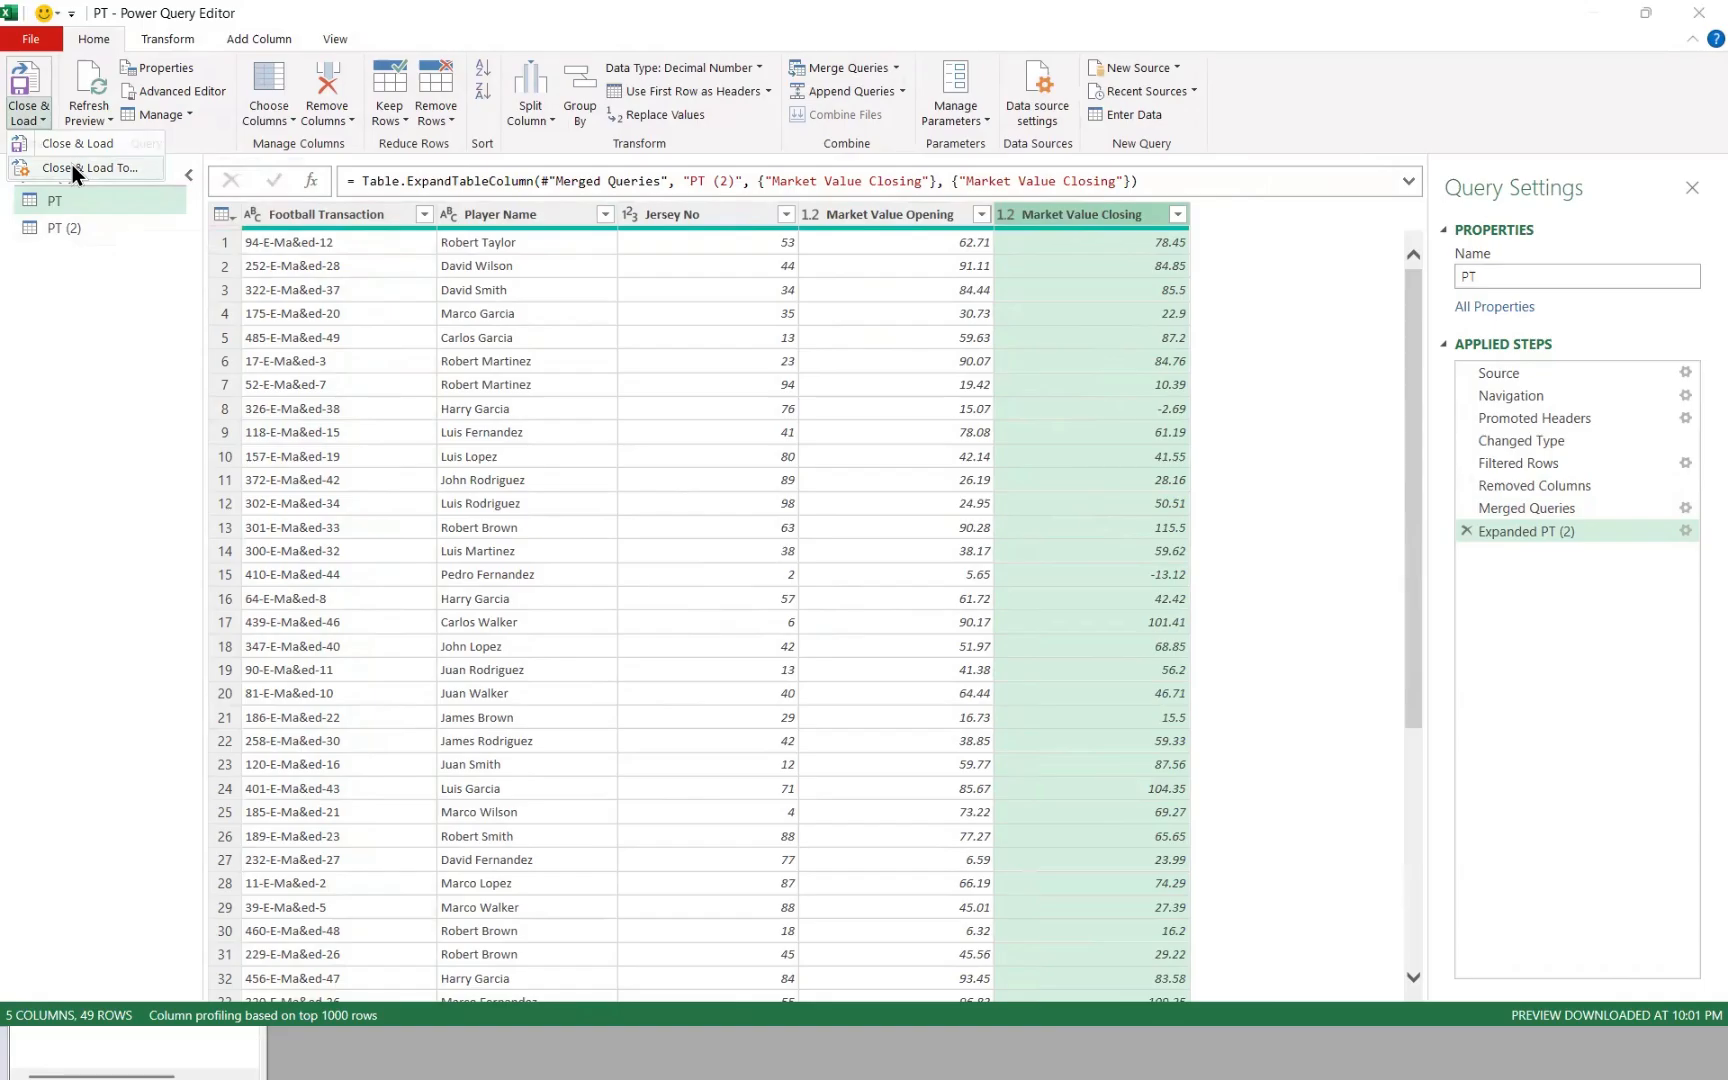
left_click(72, 165)
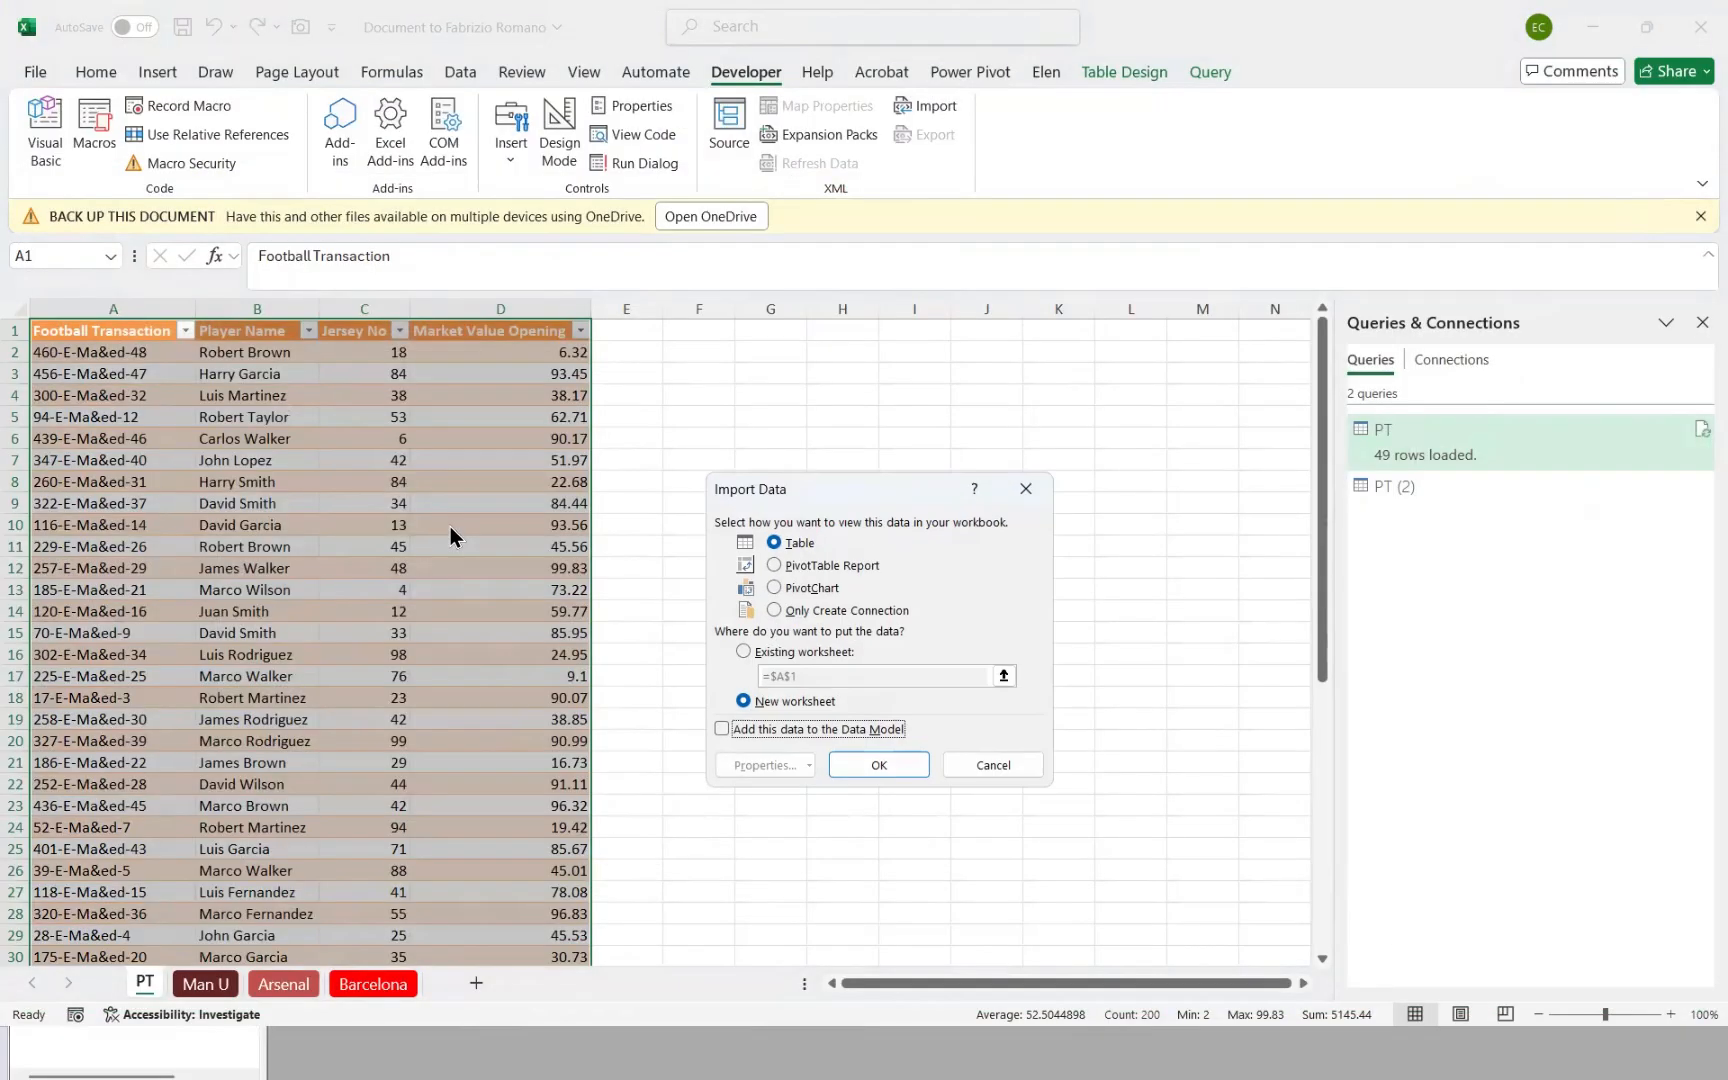
left_click(817, 613)
left_click(873, 757)
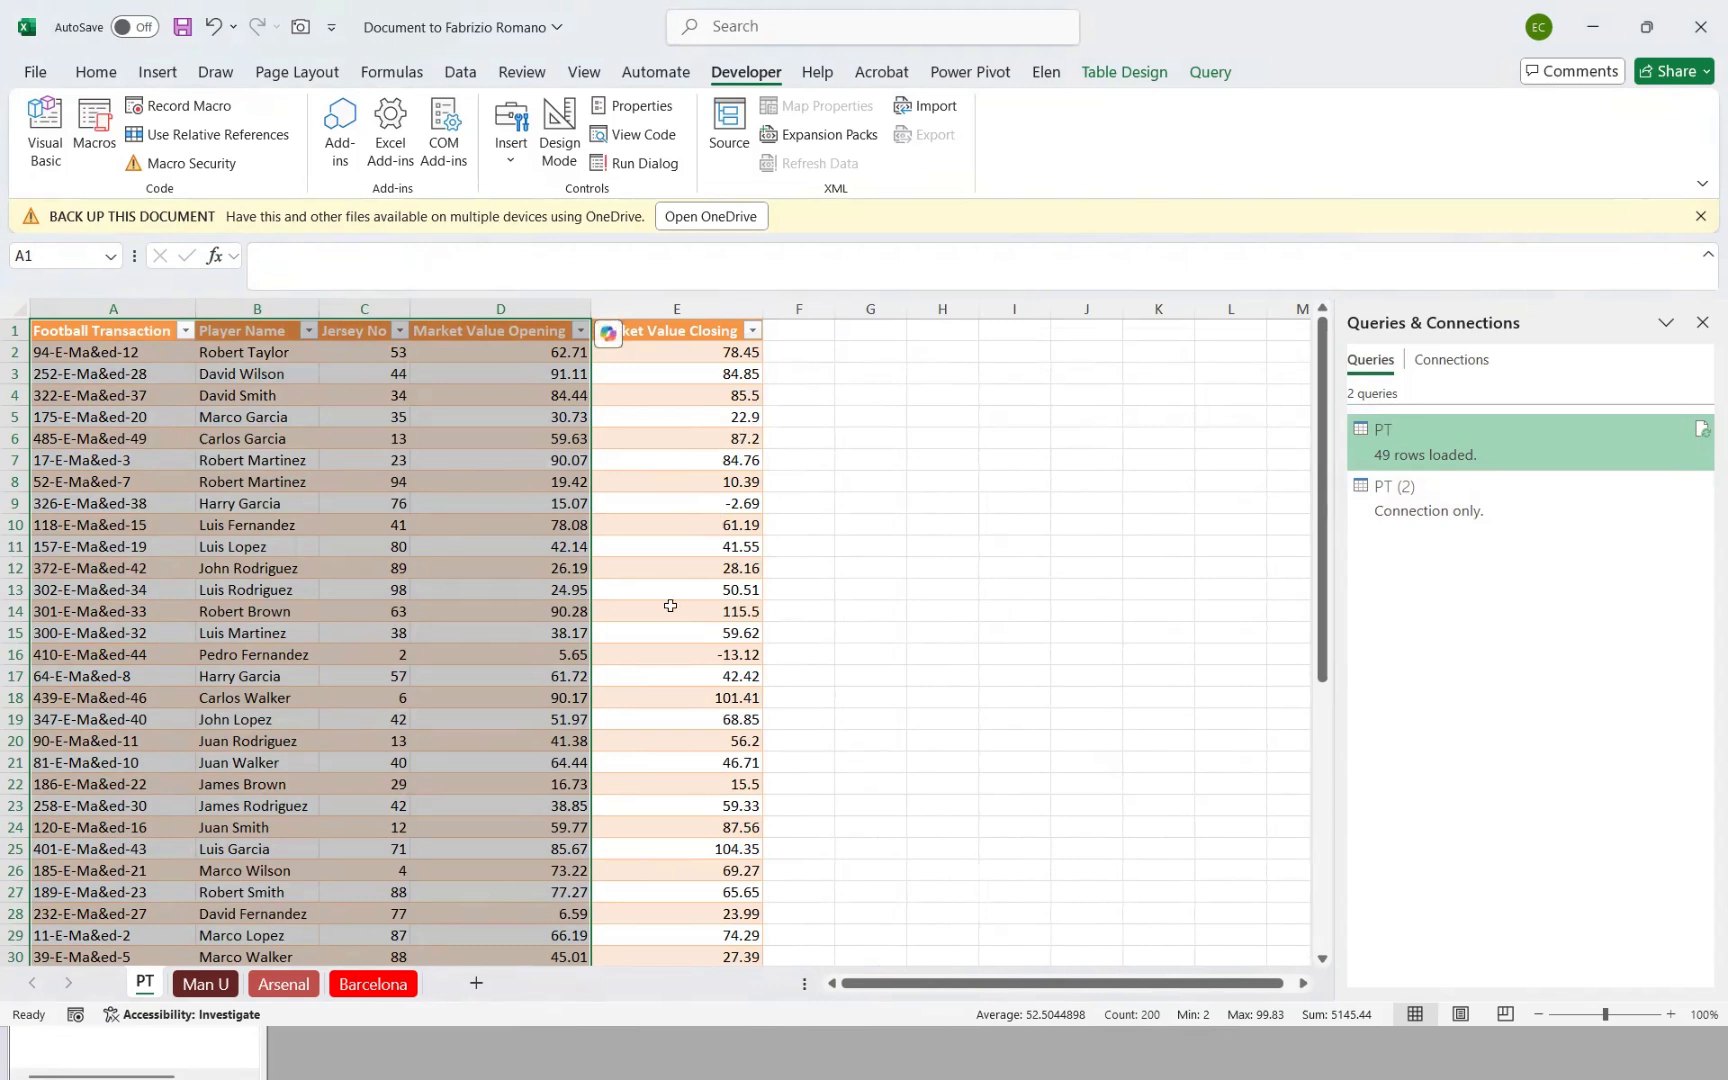
Step: In the VBA editor, duplicate the second three-line copy-and-paste block below itself in the CopyPaste procedure, separated by a blank line
left_click(683, 355)
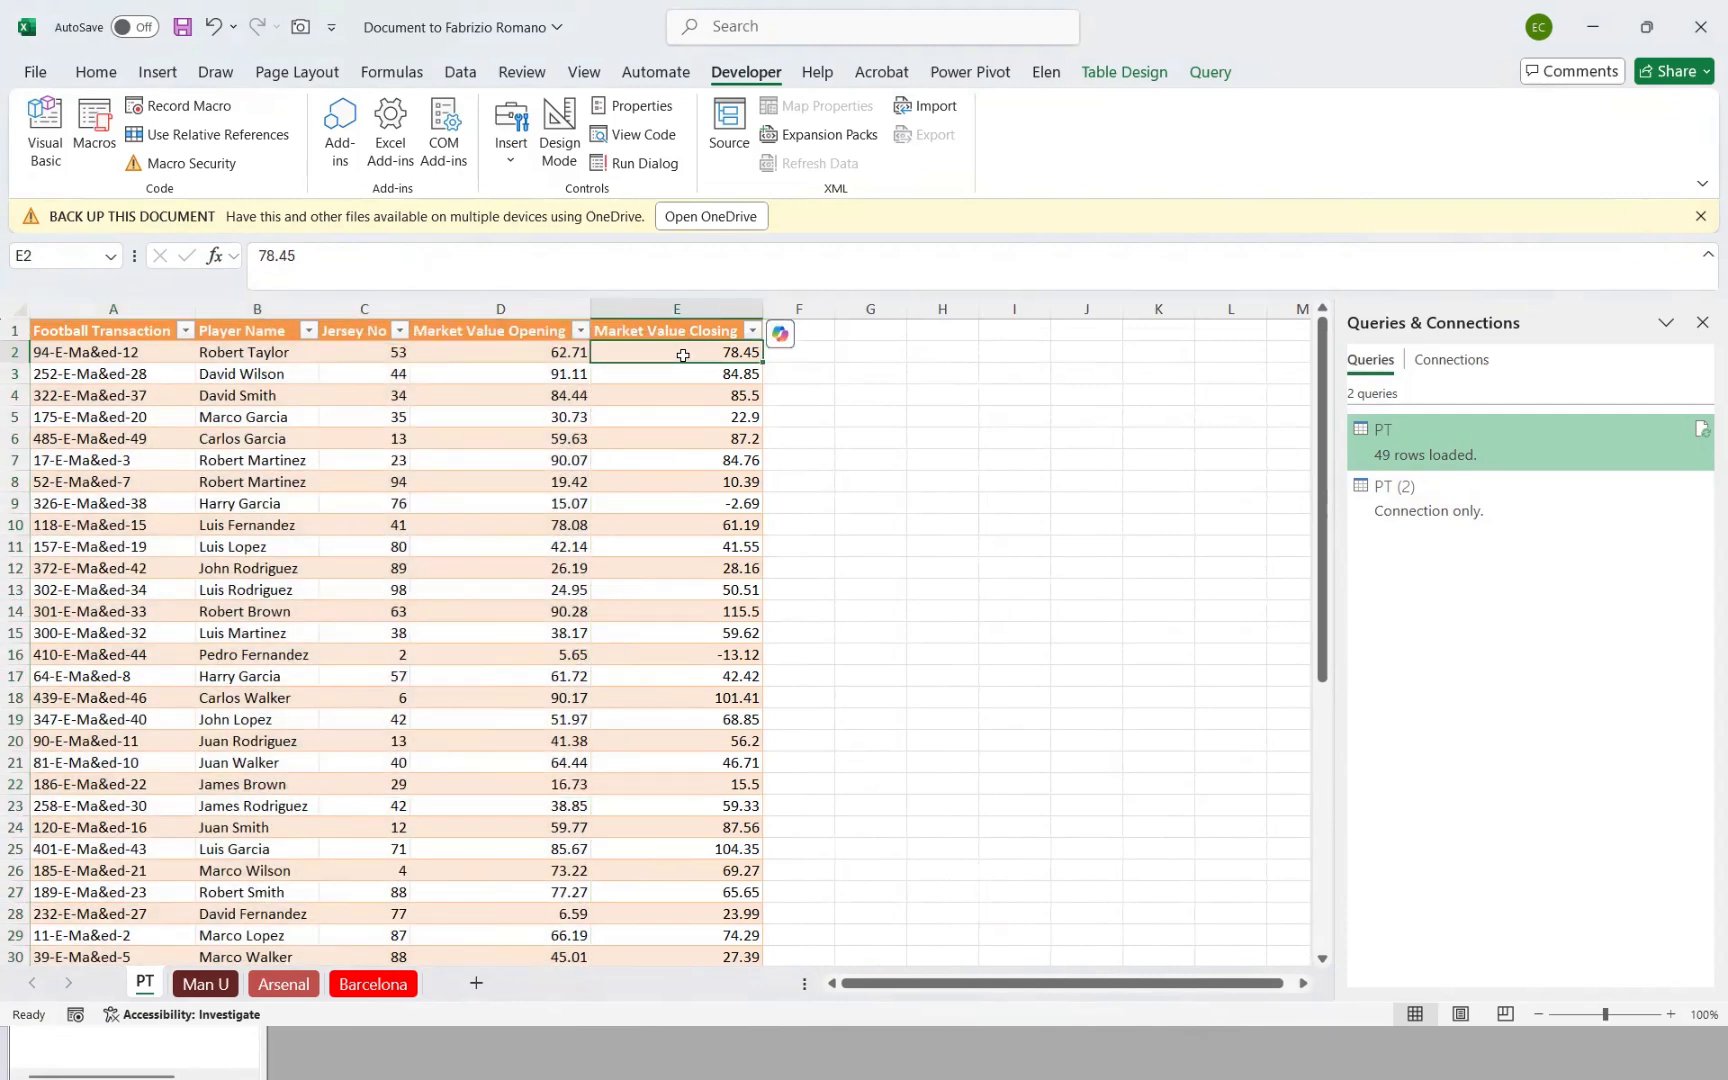
key("alt+Tab")
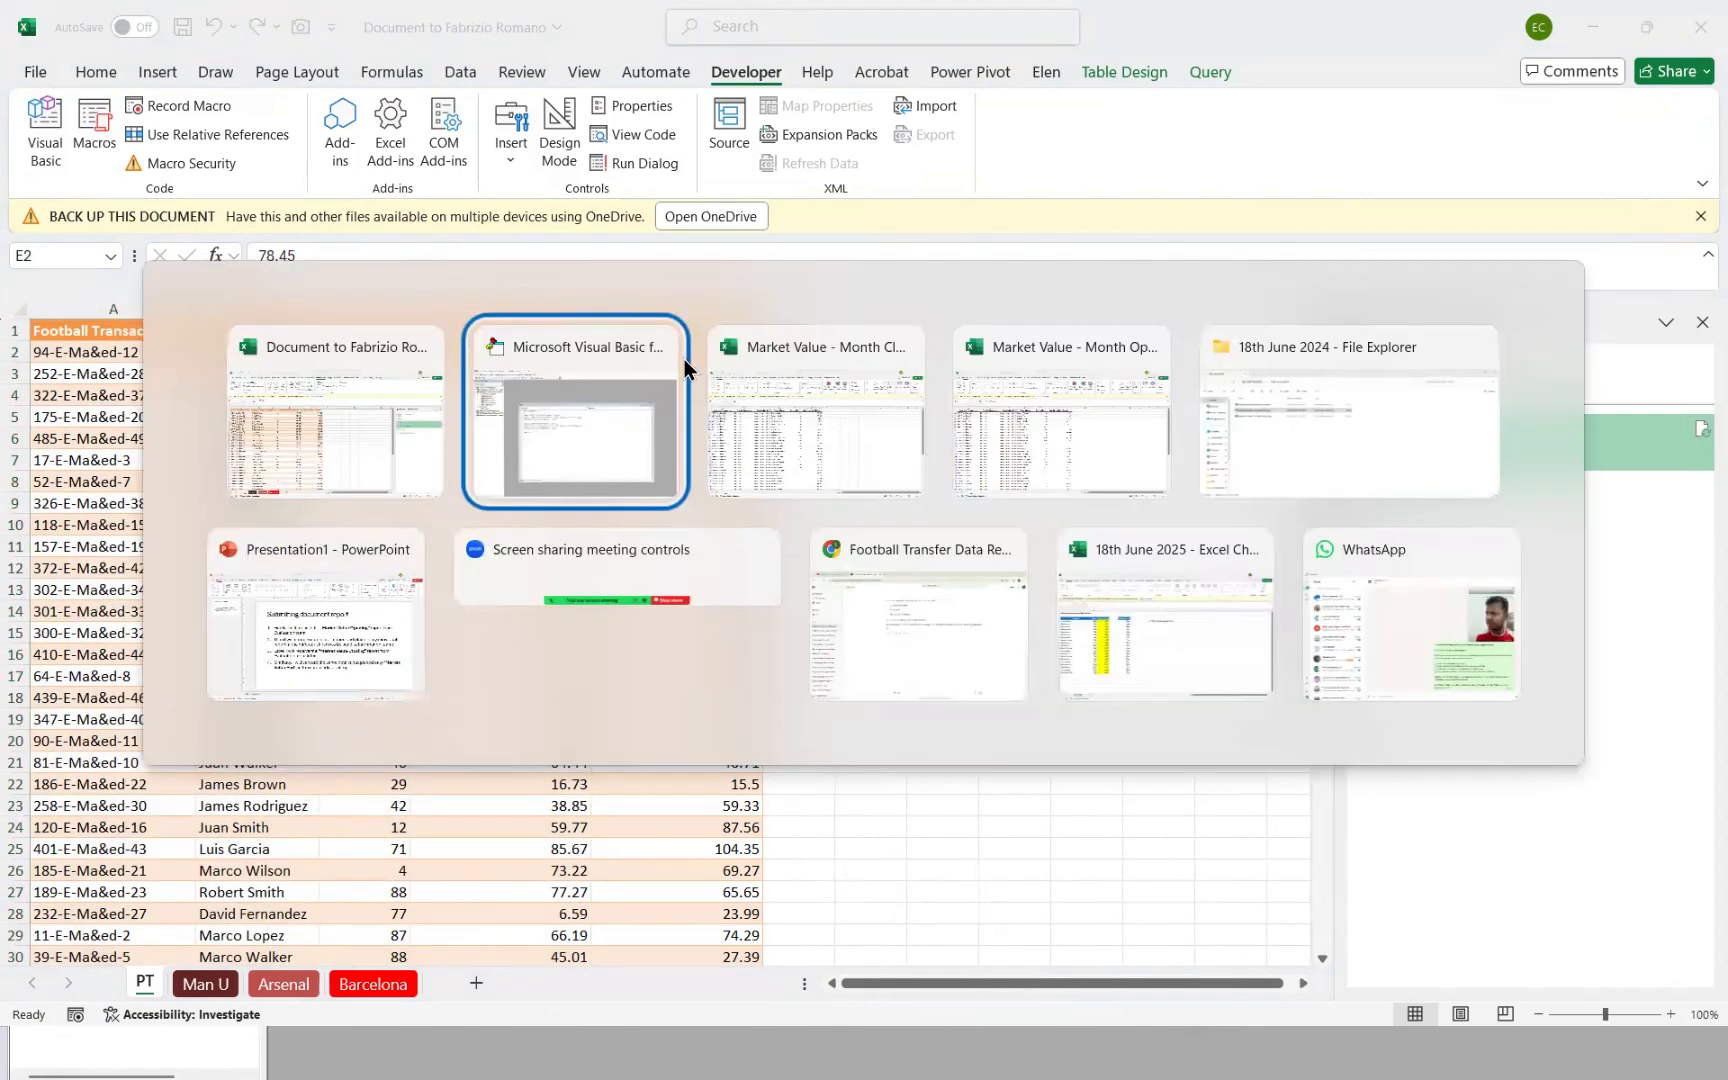
left_click_drag(714, 500, 421, 478)
key("ctrl+c")
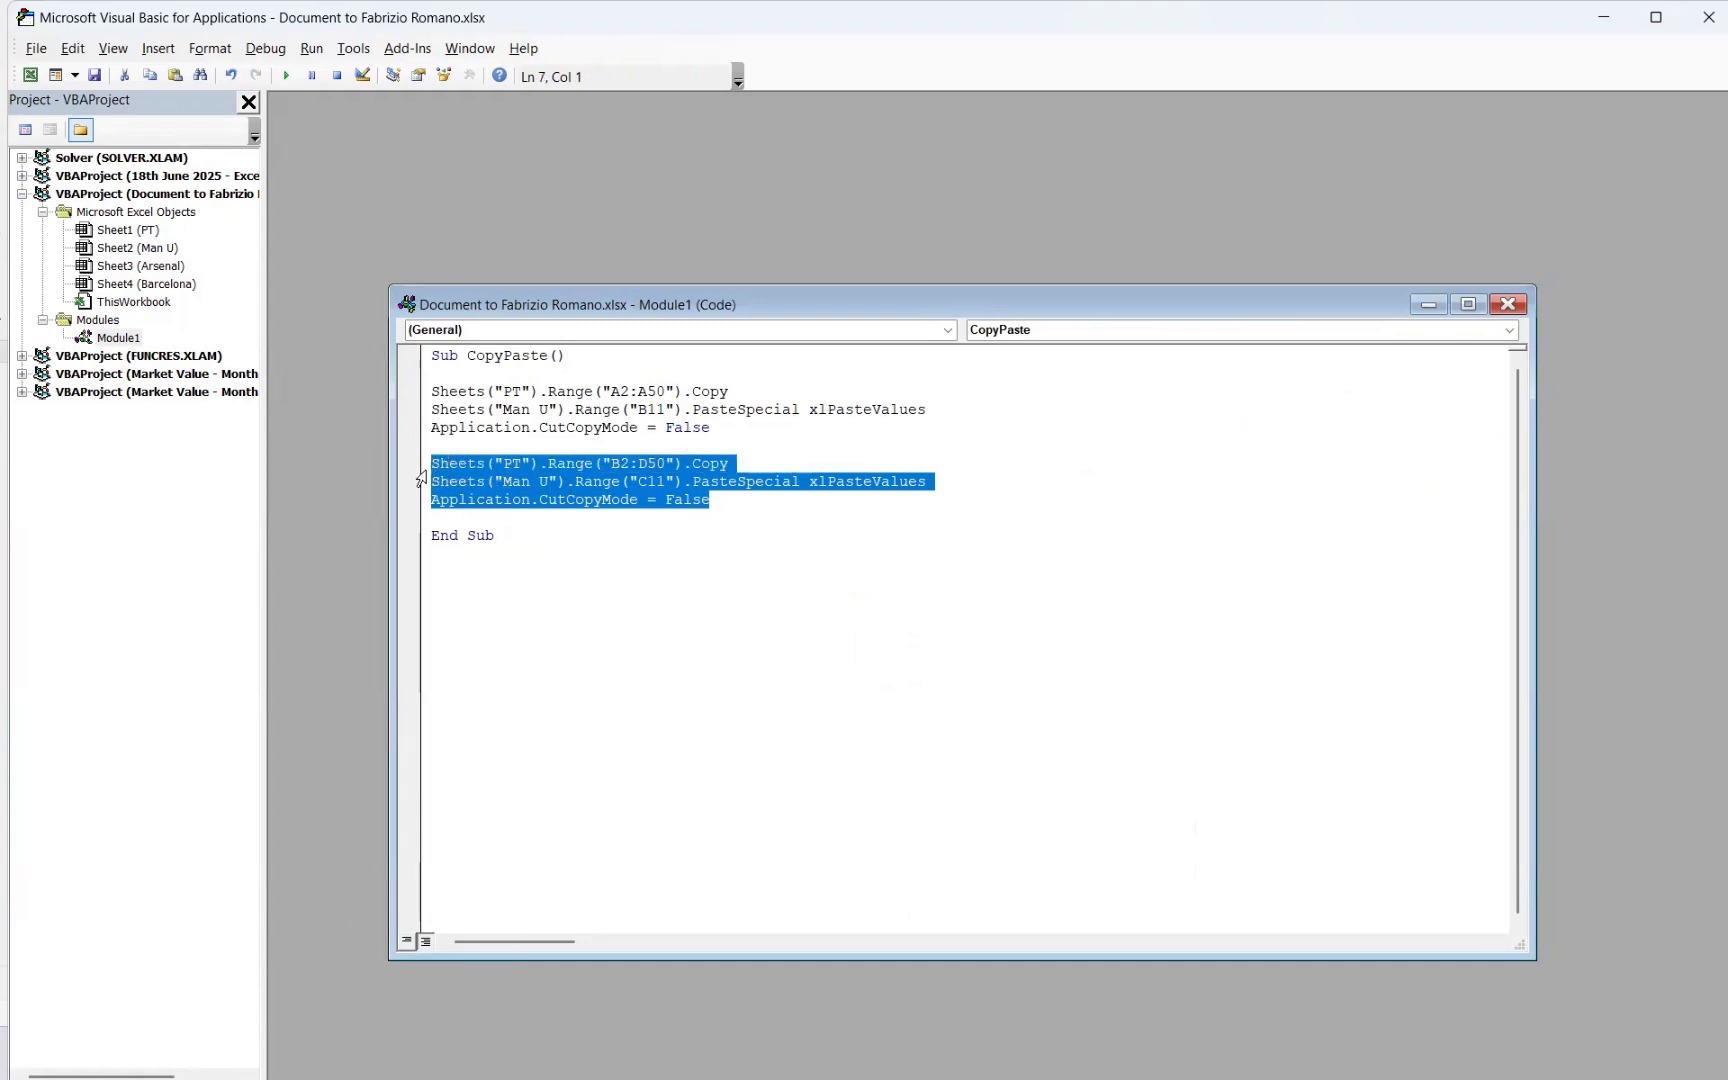
left_click(617, 517)
key("Return")
key("Return")
key("Up")
key("ctrl+v")
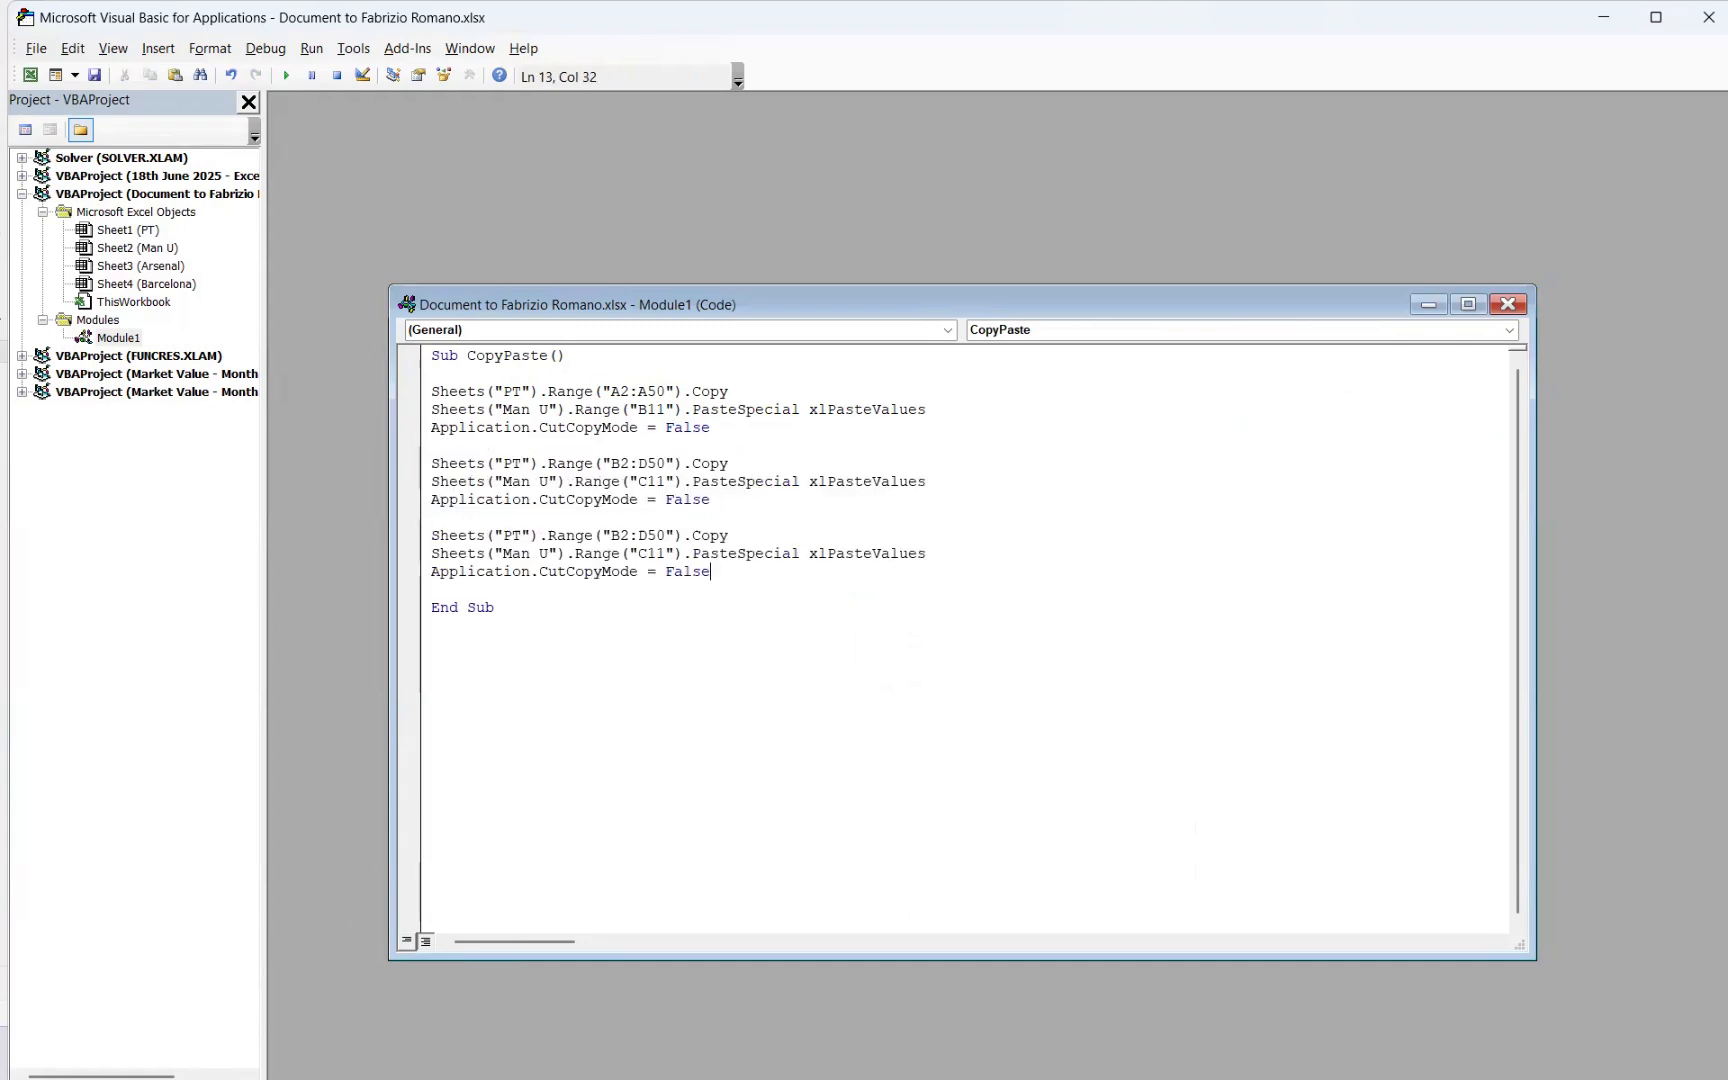
Step: Change the source range in the third copy-and-paste block to E2:E50
left_click_drag(612, 540, 621, 540)
type("E")
key("shift+Right")
type("E")
Step: Set the third block's paste destination to F11 after checking the Man U sheet, run the macro and return to the workbook
key("alt+Tab")
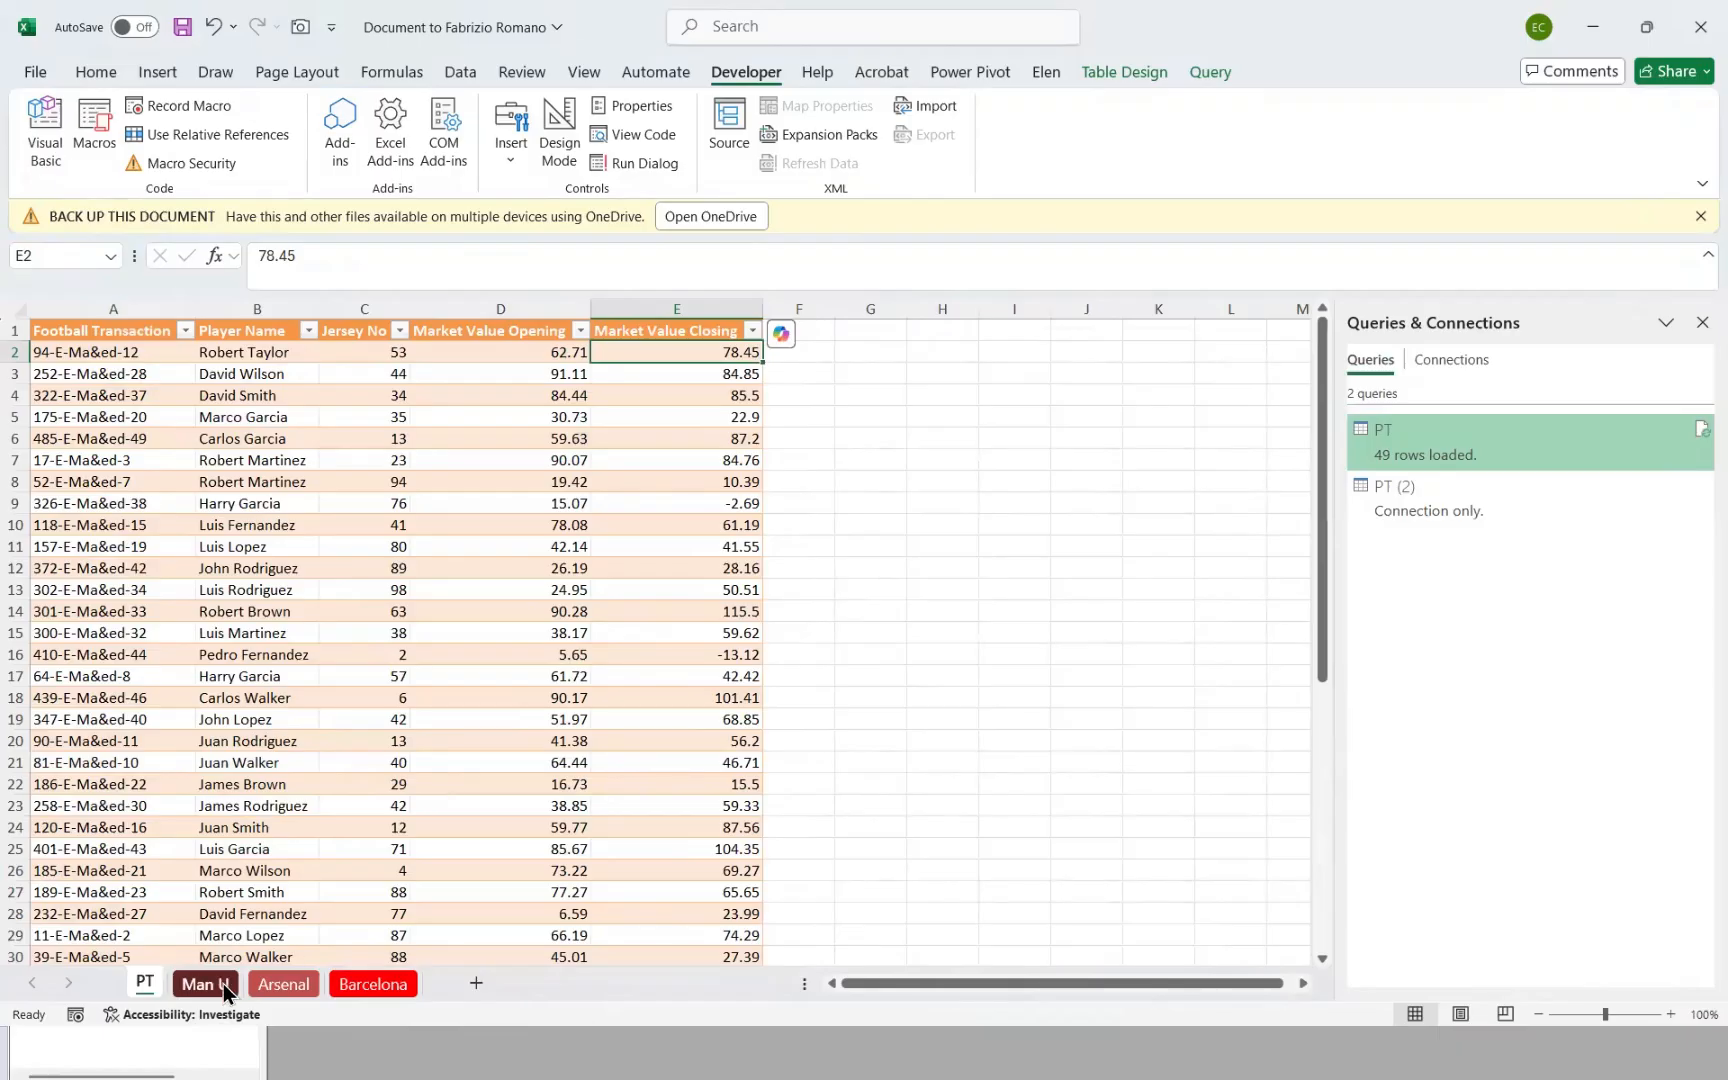
left_click(223, 983)
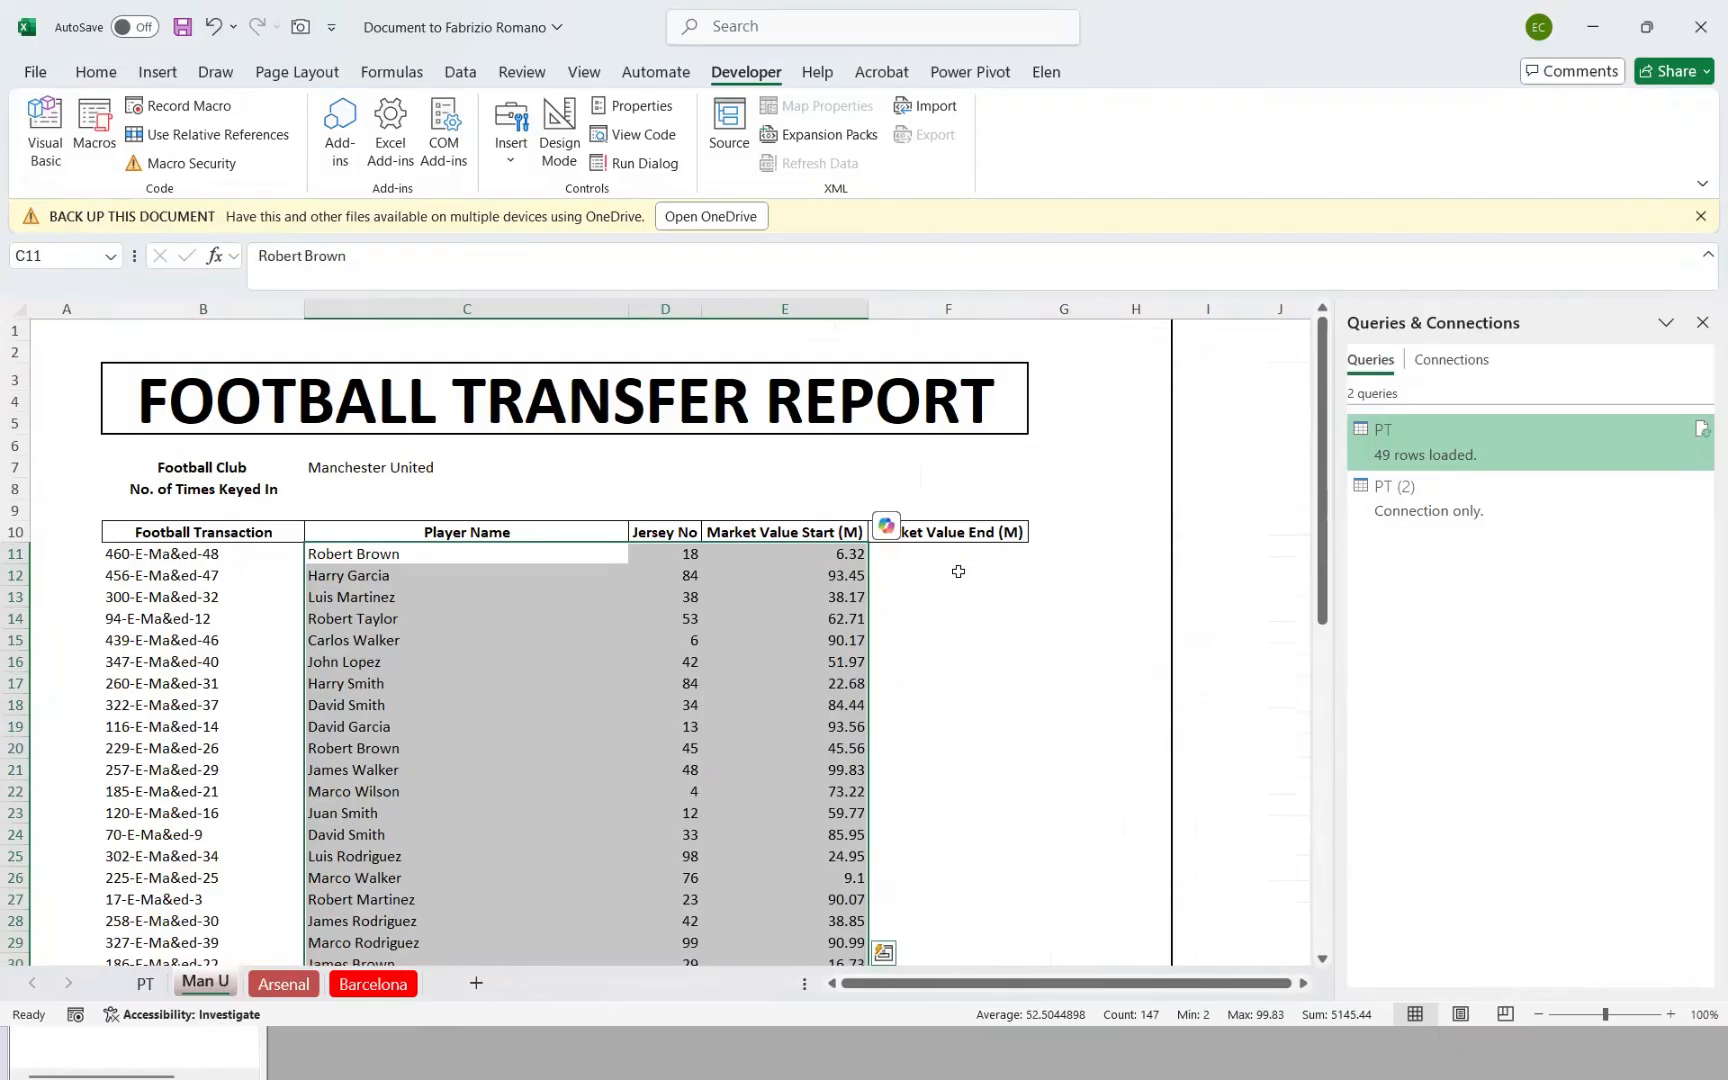
key("alt+Tab")
key("Down")
key("BackSpace")
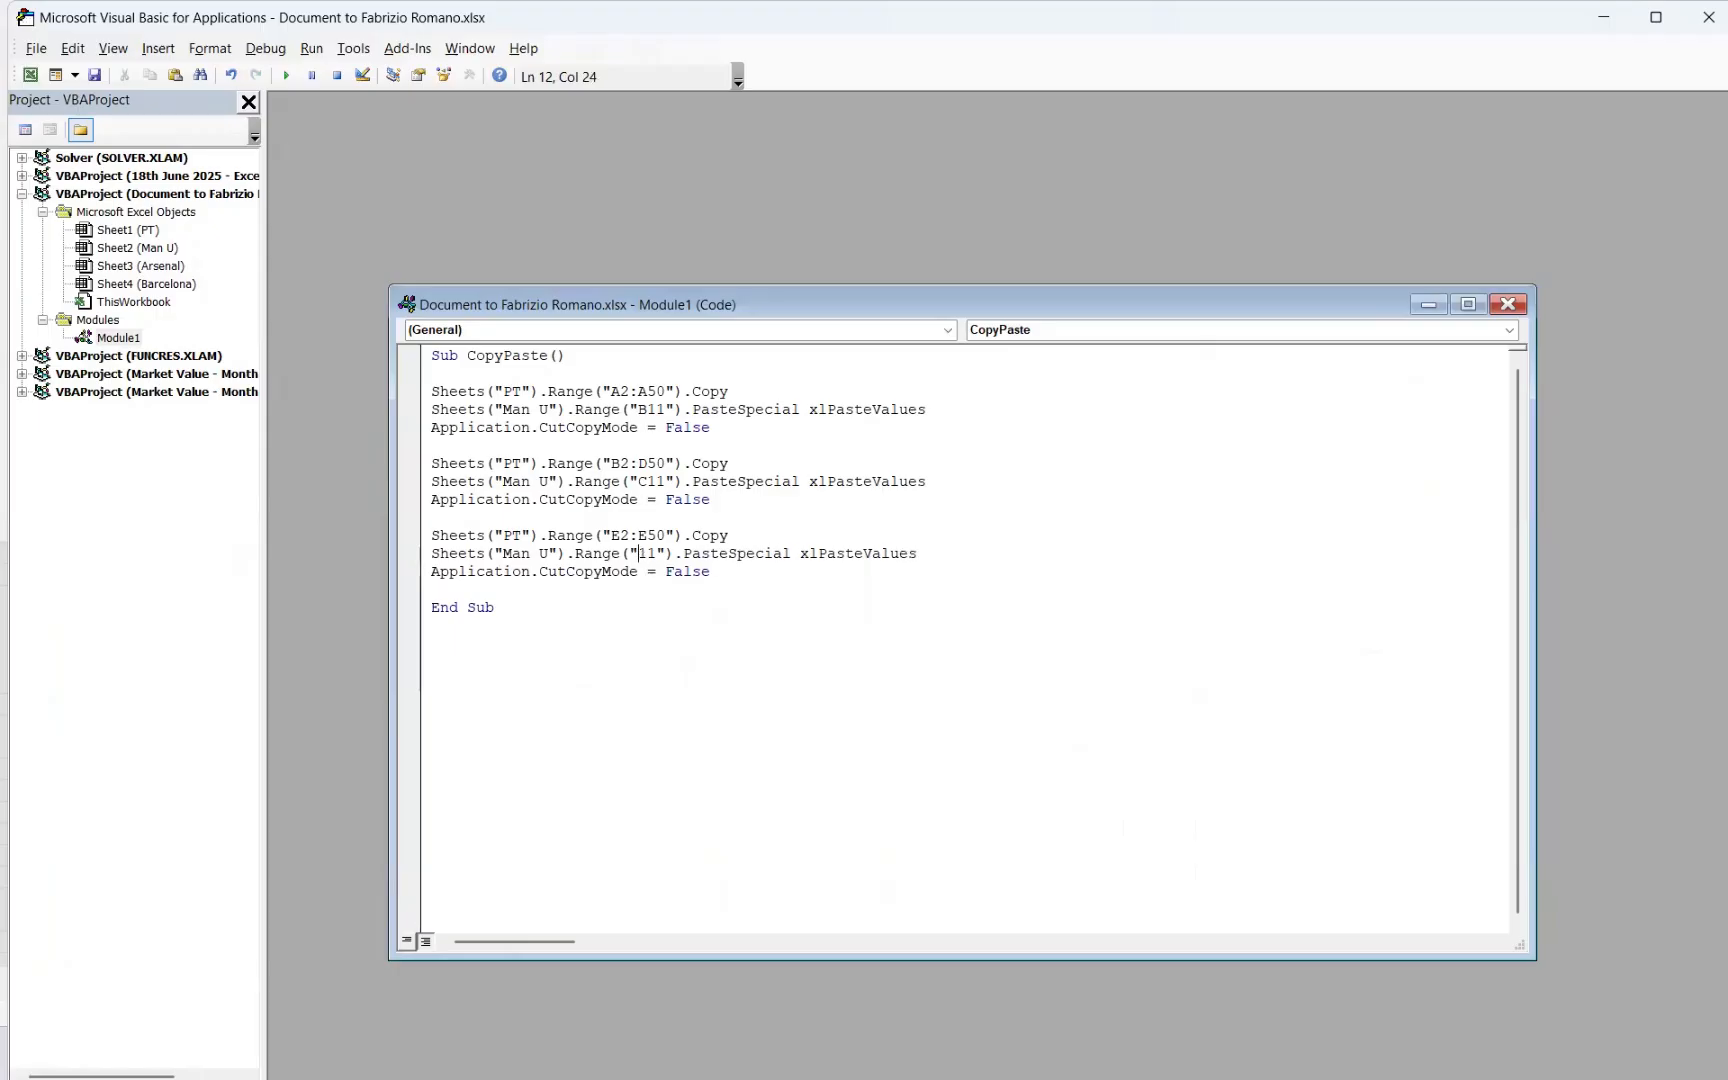
type("F")
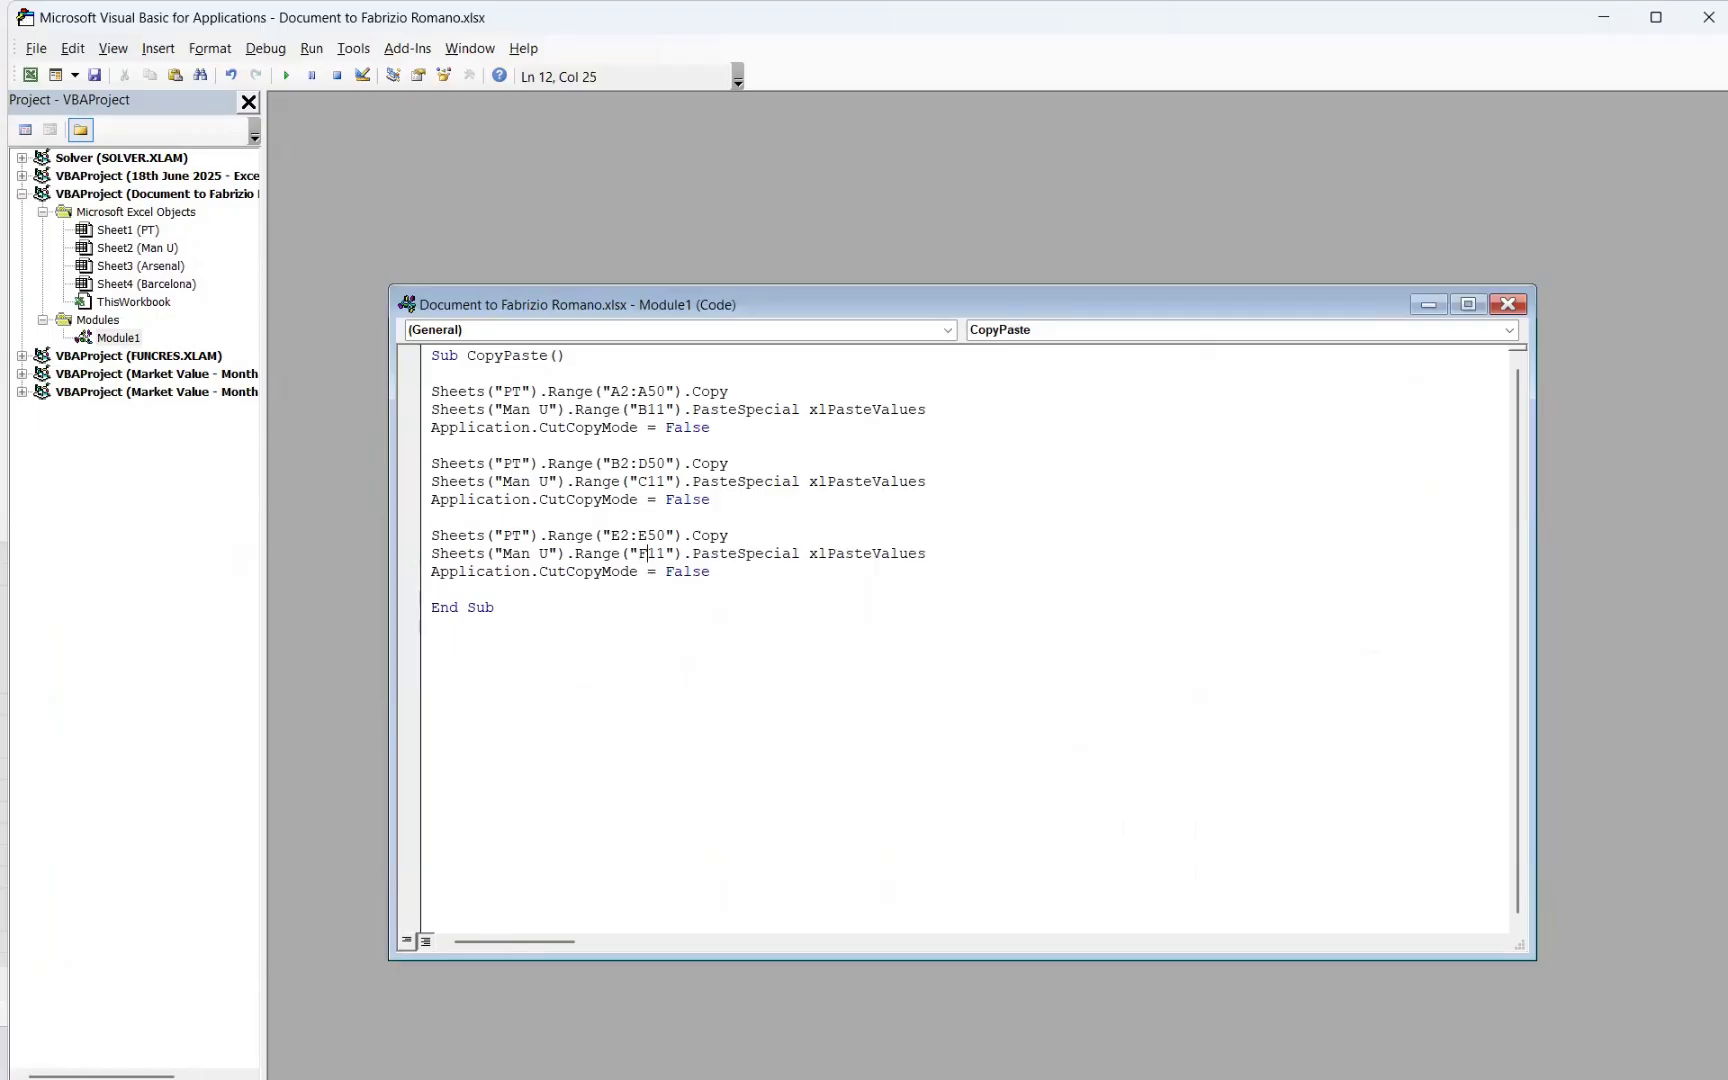
left_click(286, 75)
key("alt+Tab")
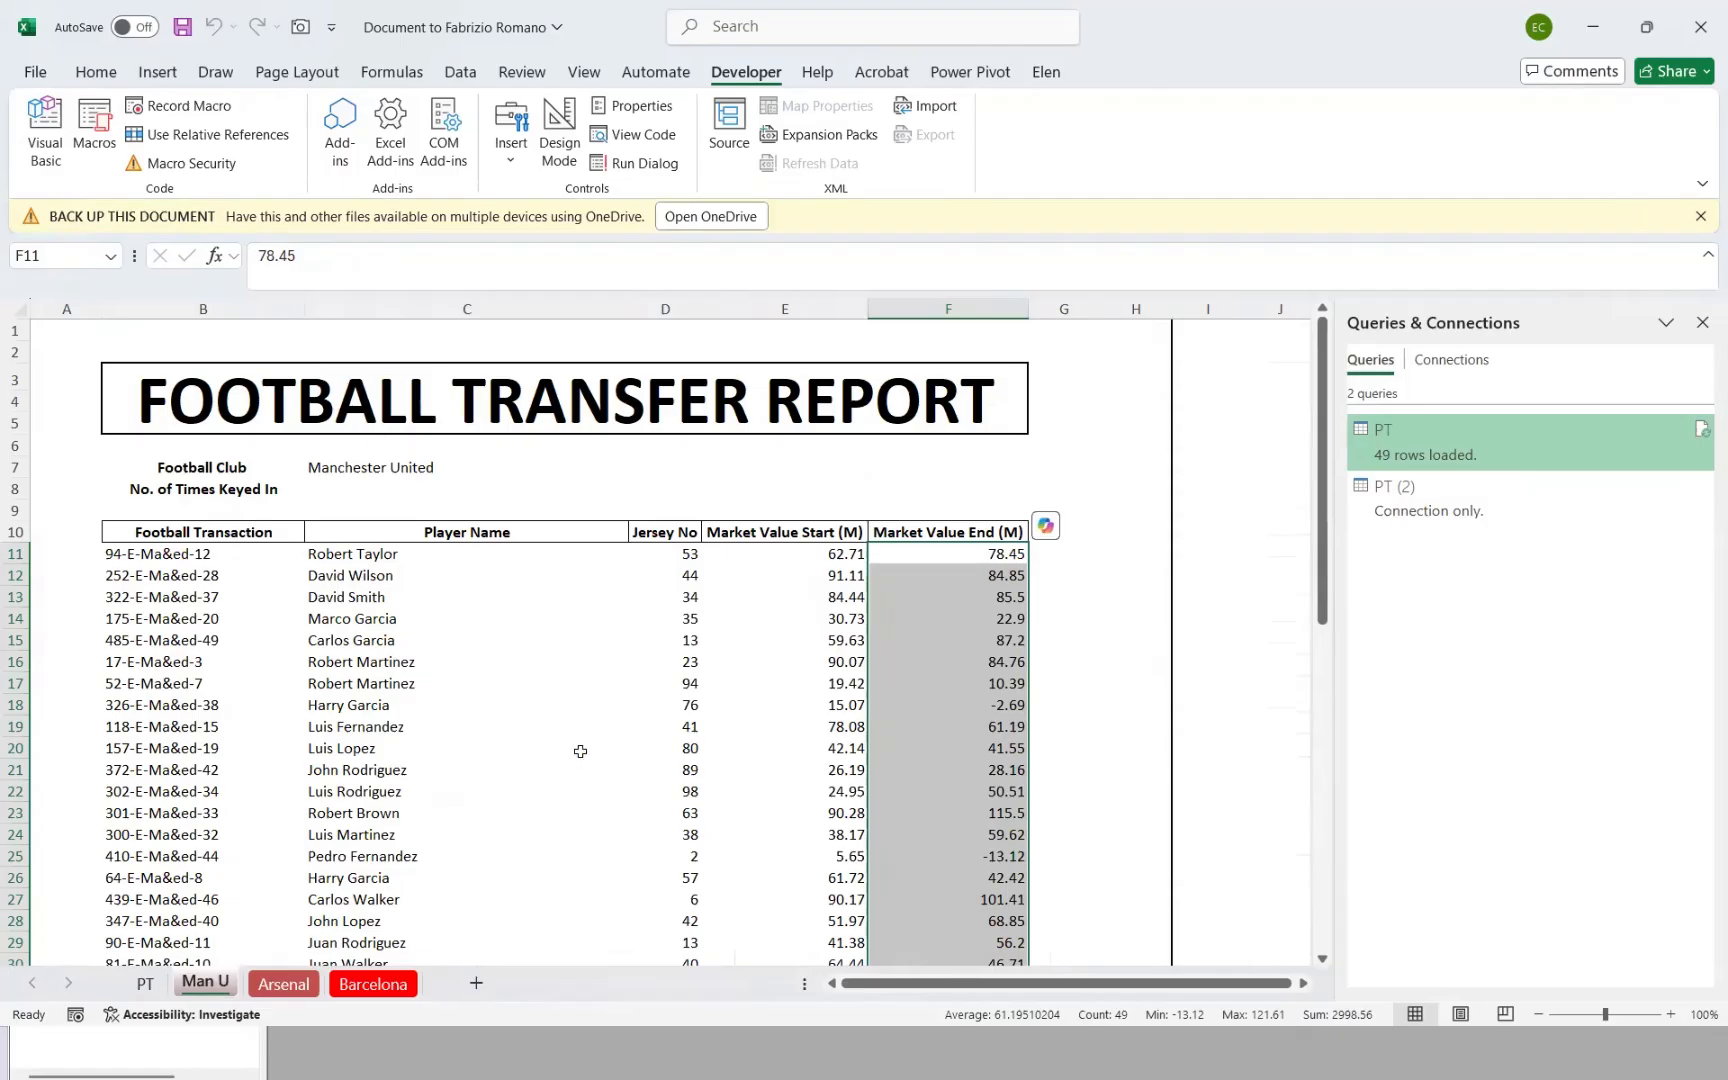
Step: Clear all the transfer data in B11:F59 below the header row on the Man U sheet
left_click(182, 549)
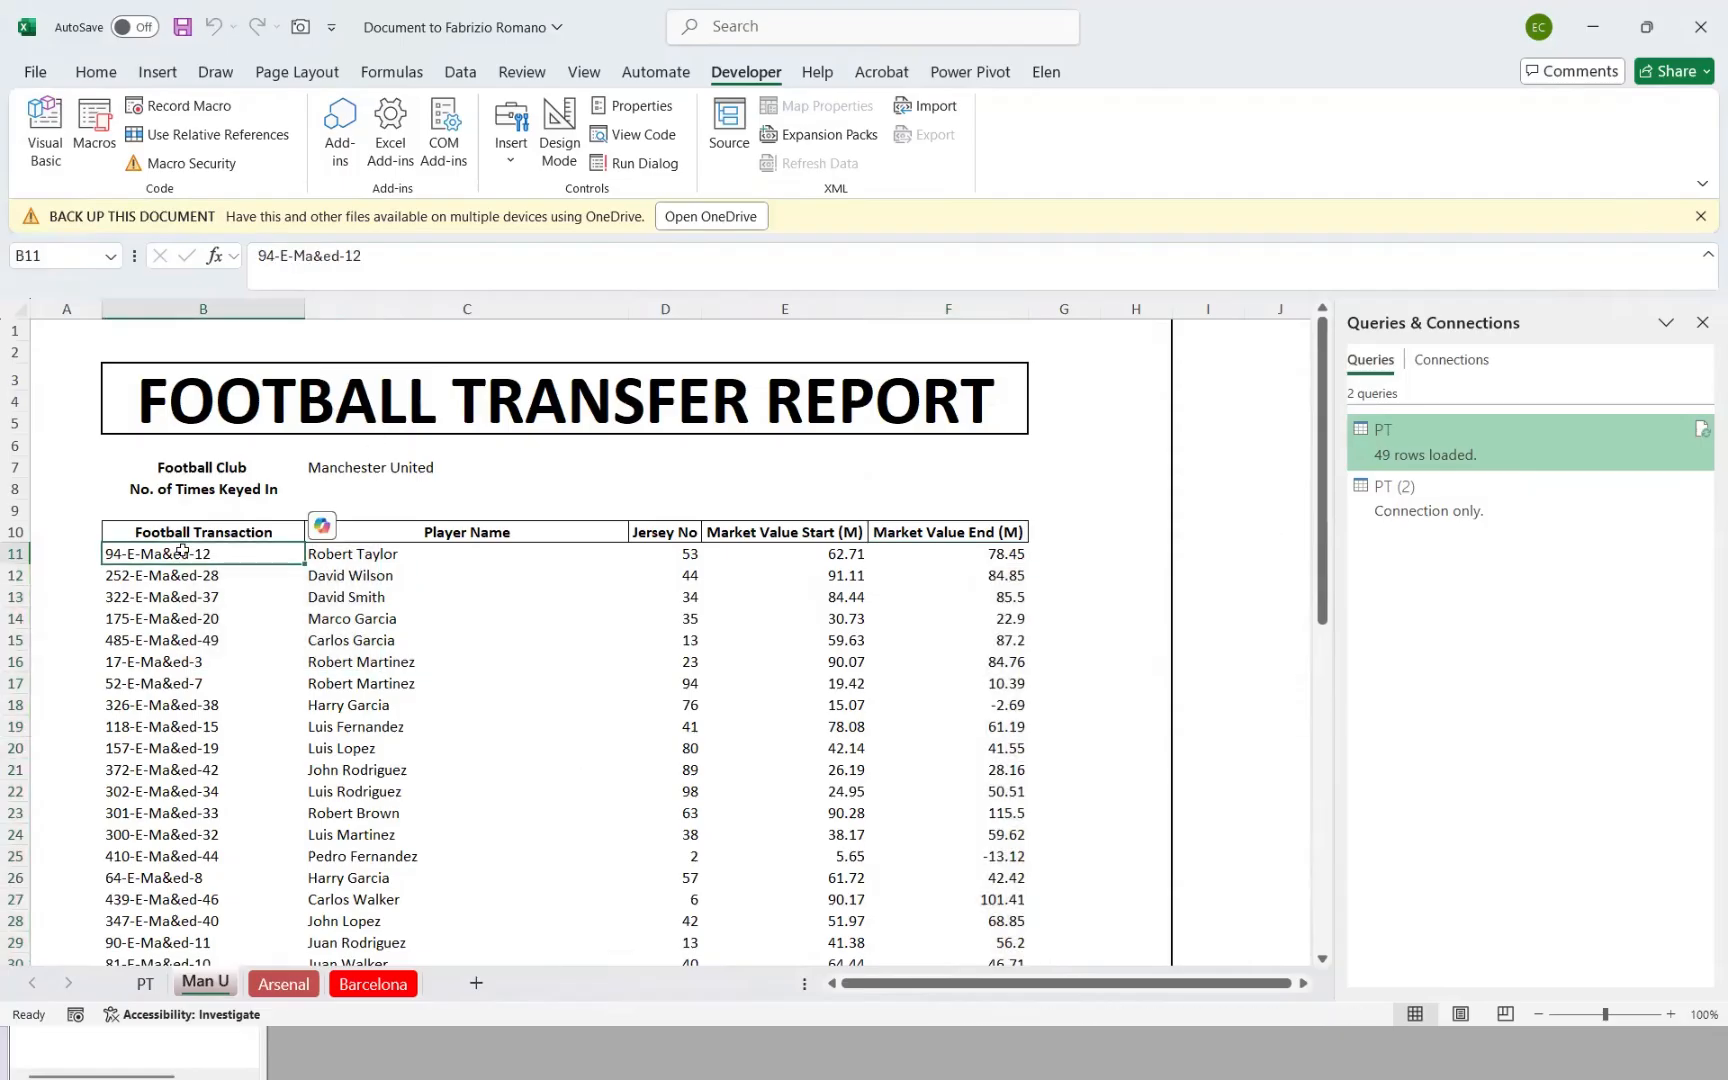
key("ctrl+shift+Down")
key("ctrl+shift+Right")
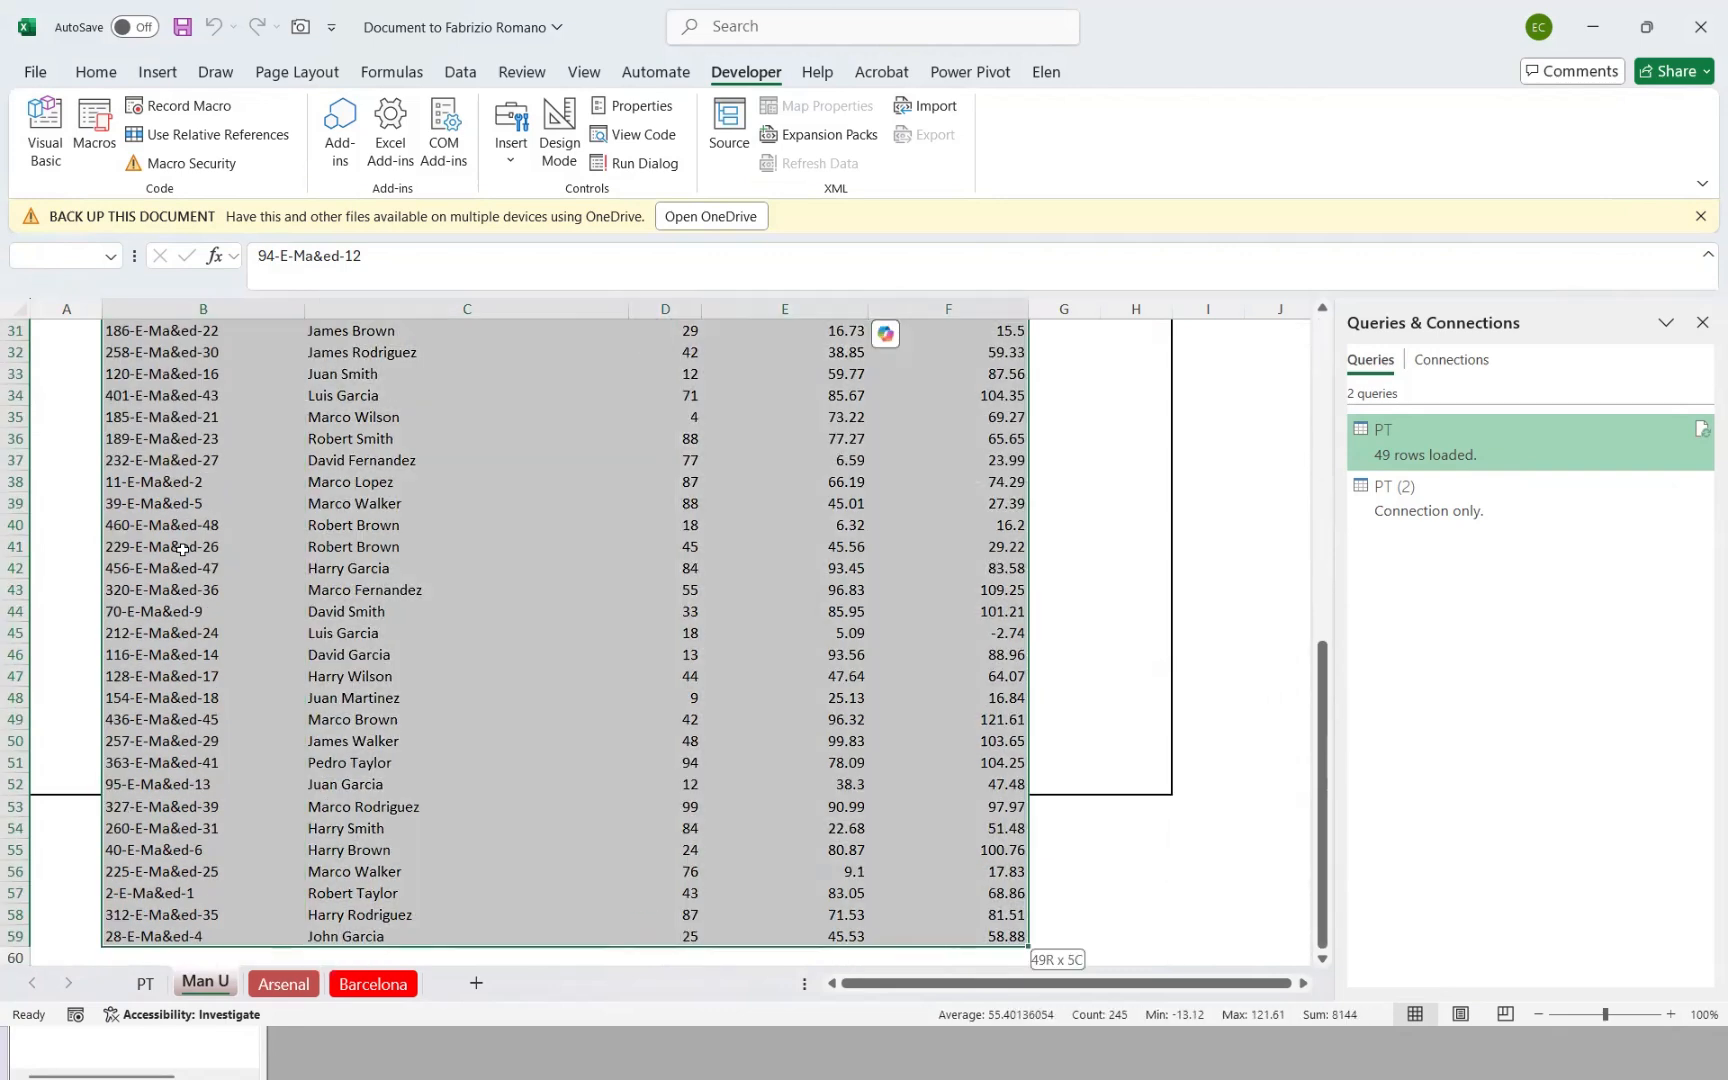
key("Delete")
key("Up")
key("Up")
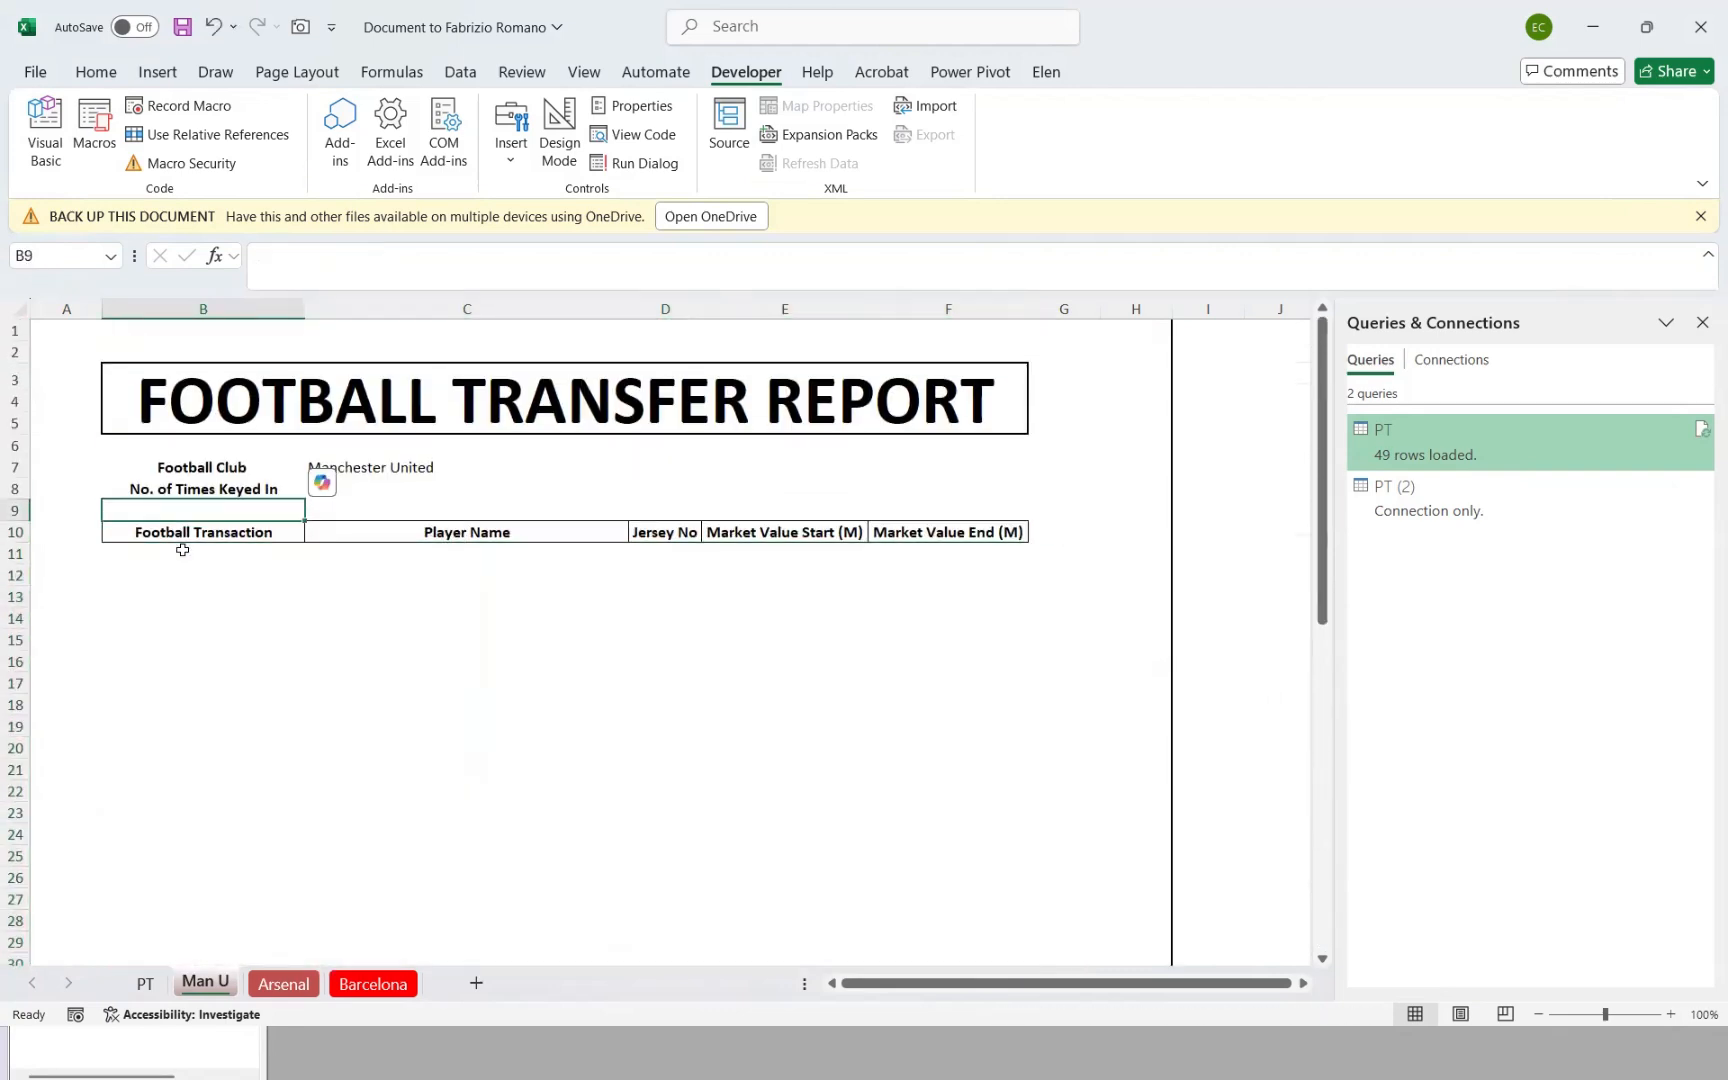
Step: Draw a rectangle about 4.32 cm wide and 1.08 cm high above the report title on the Man U sheet
left_click(172, 74)
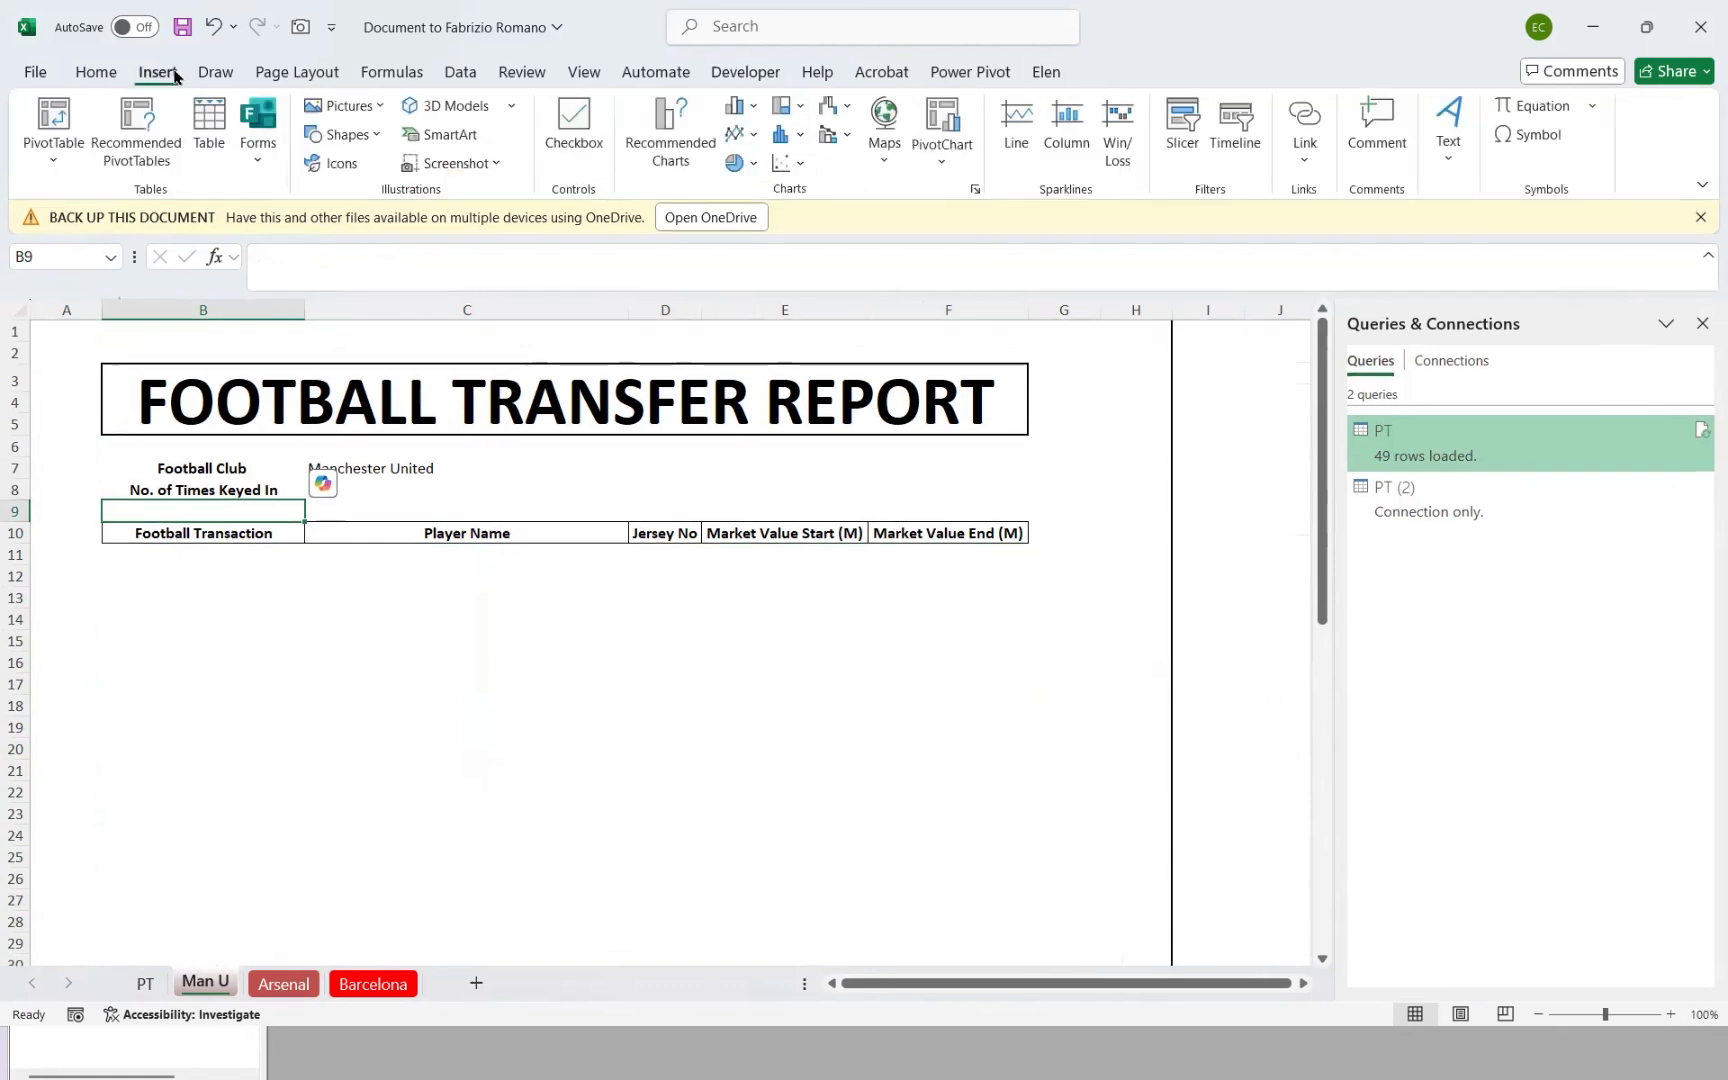
left_click(367, 131)
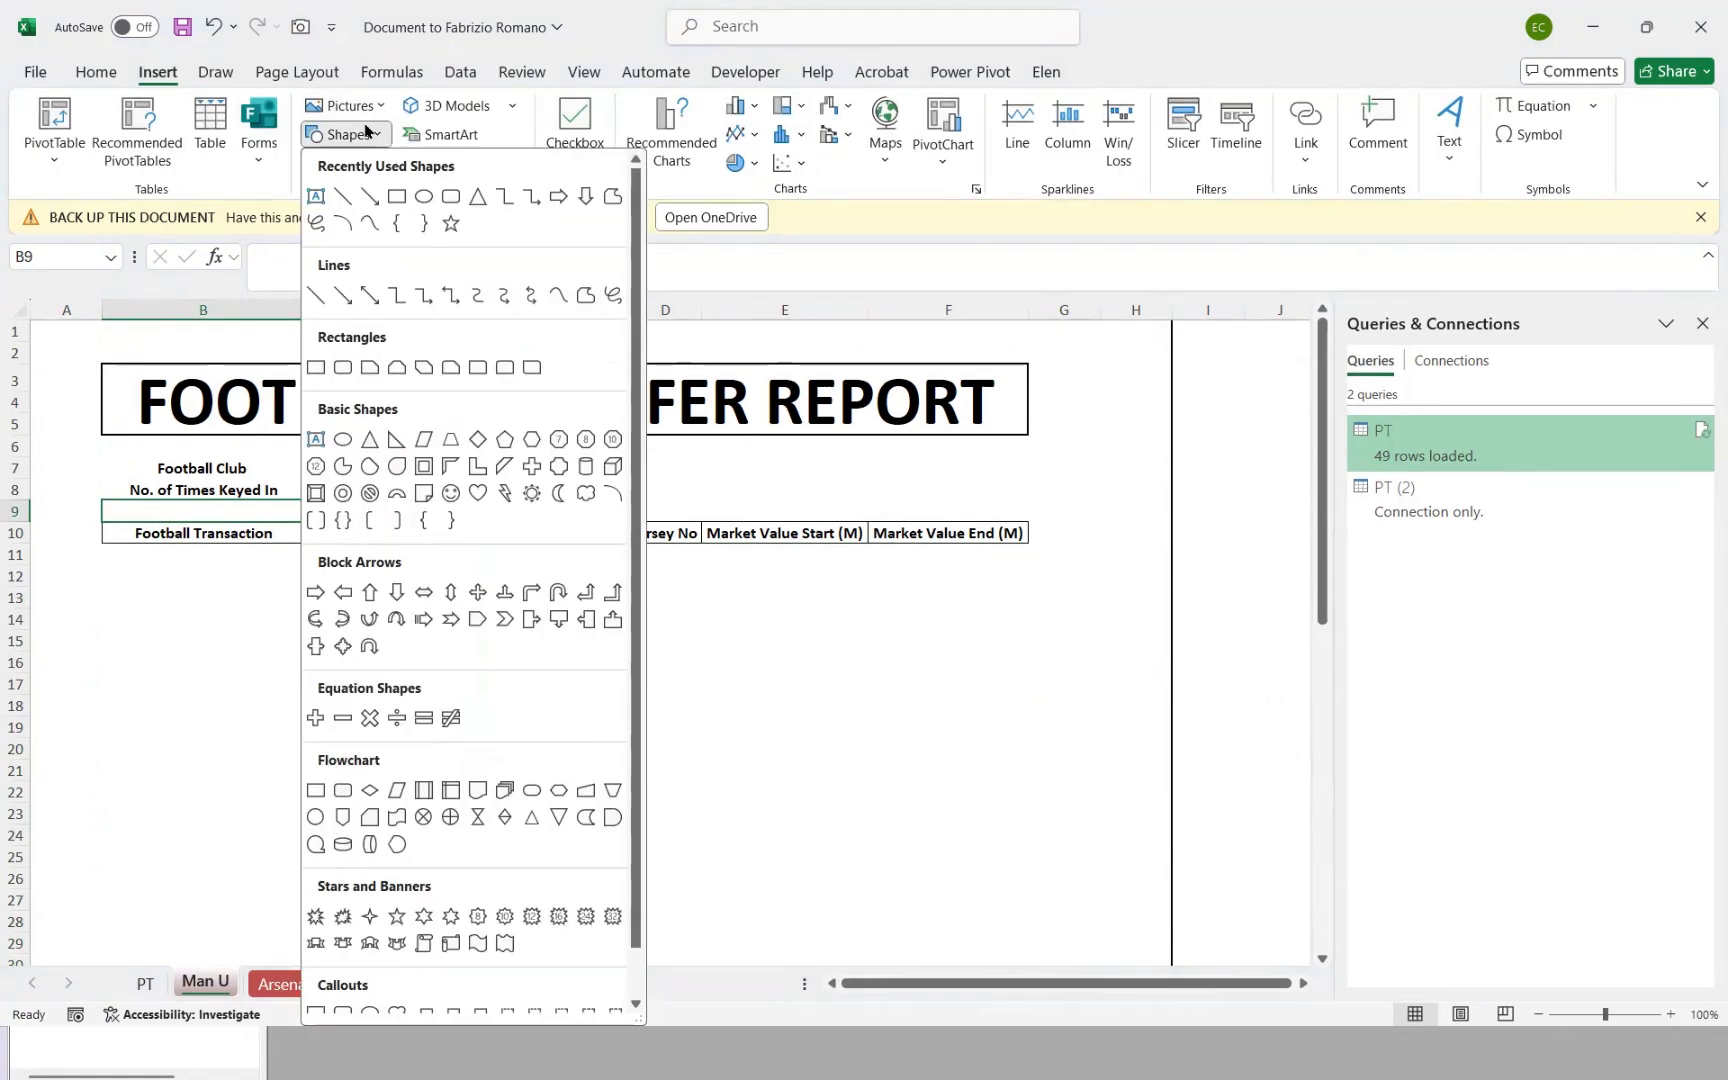
left_click(397, 196)
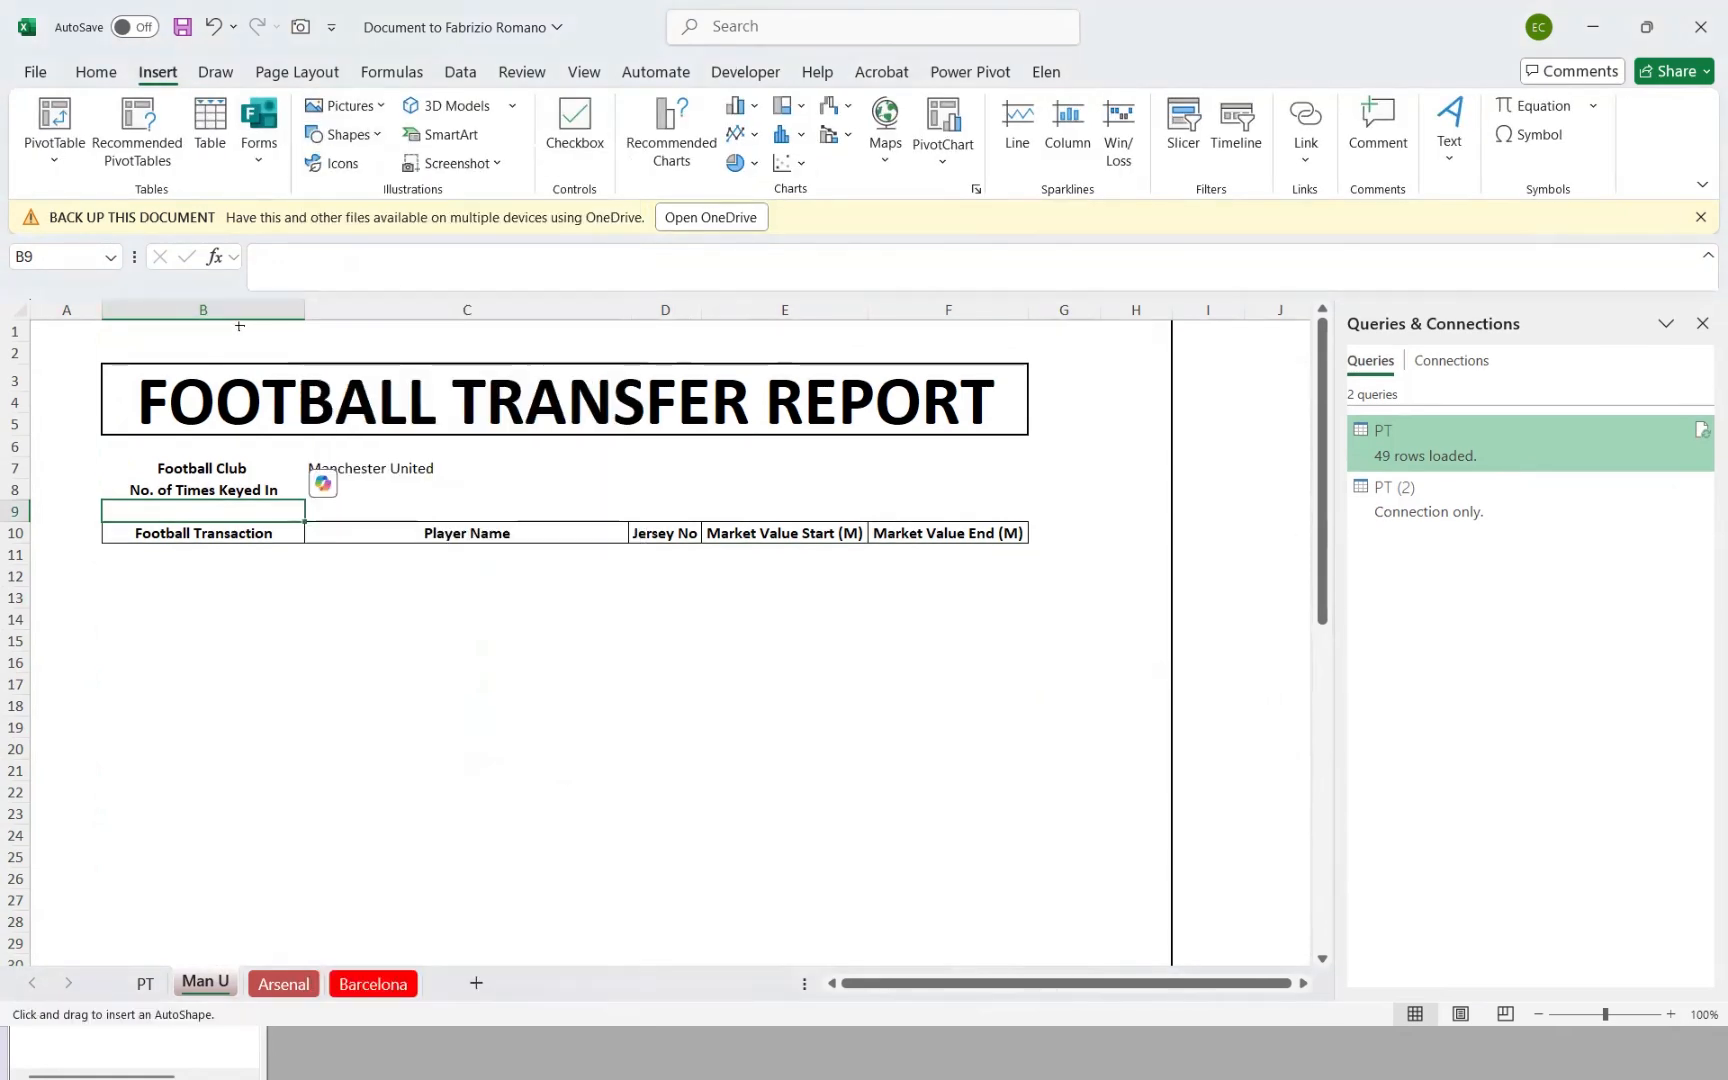
mouse_move(226, 332)
left_mouse_down()
mouse_move(410, 378)
mouse_move(363, 354)
left_mouse_up()
key("Caps_Lock")
type("UPD")
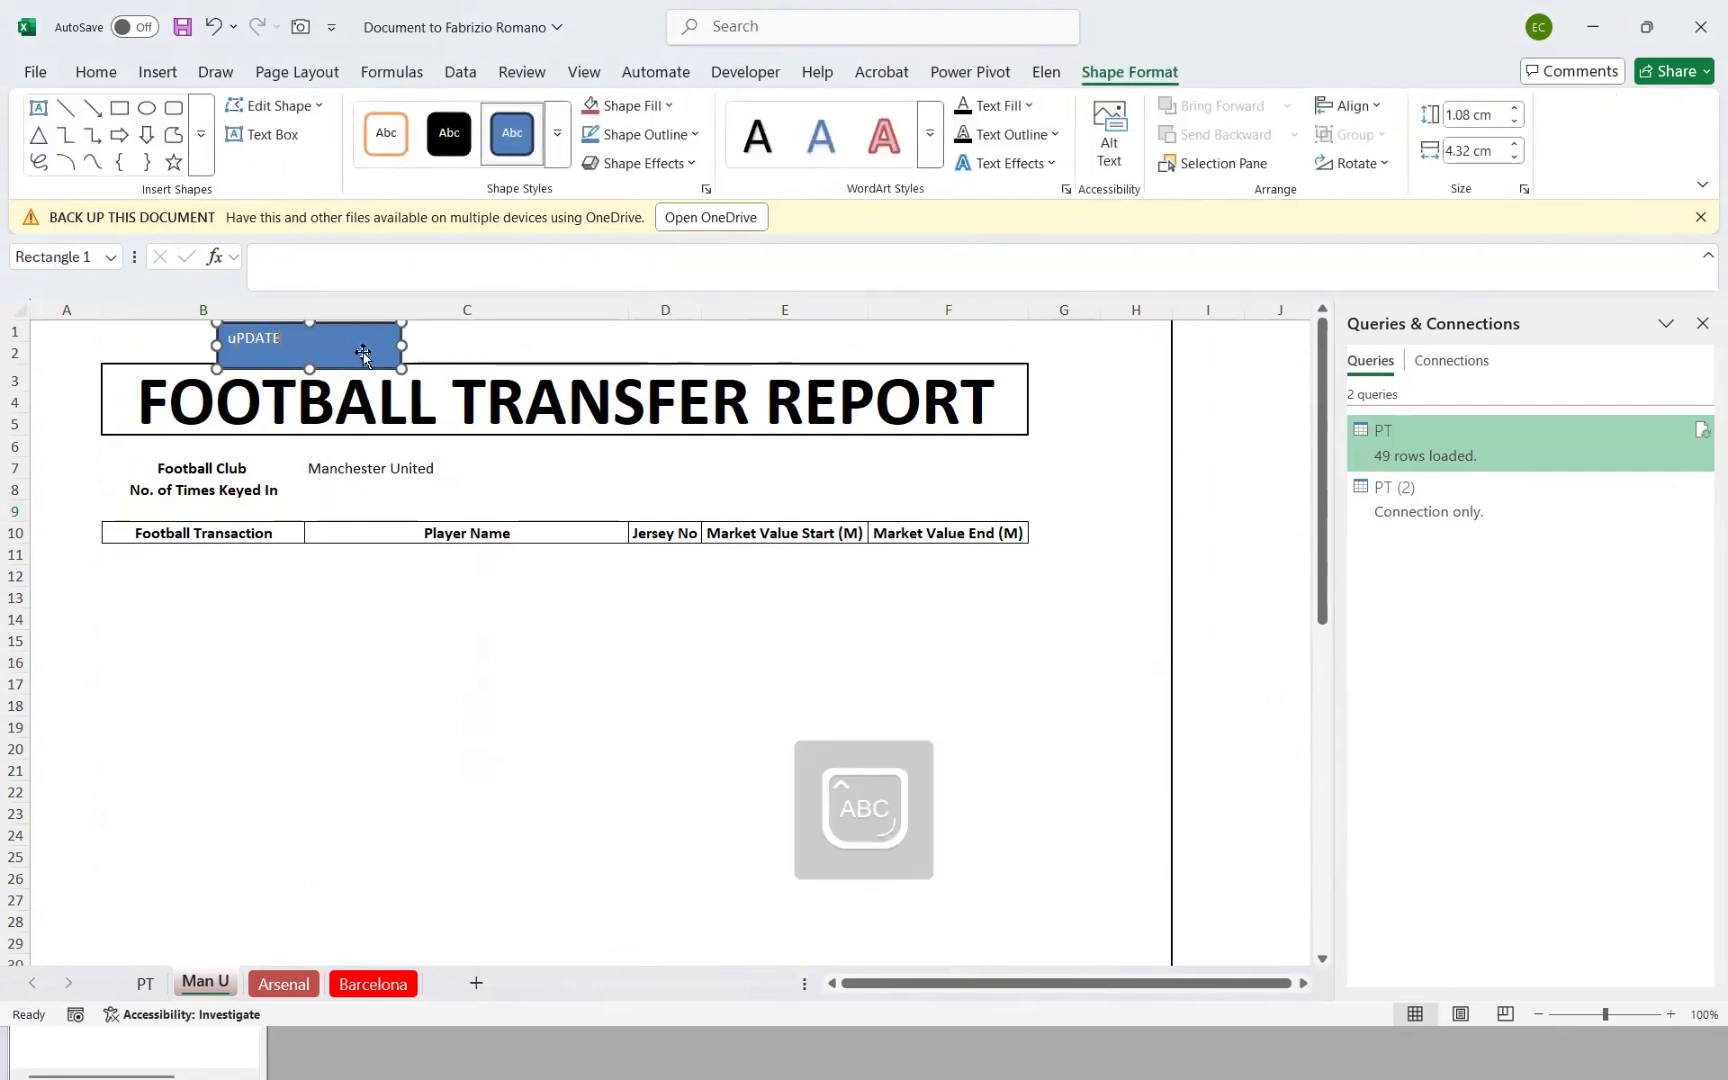
type("ATES")
key("ctrl+a")
key("BackSpace")
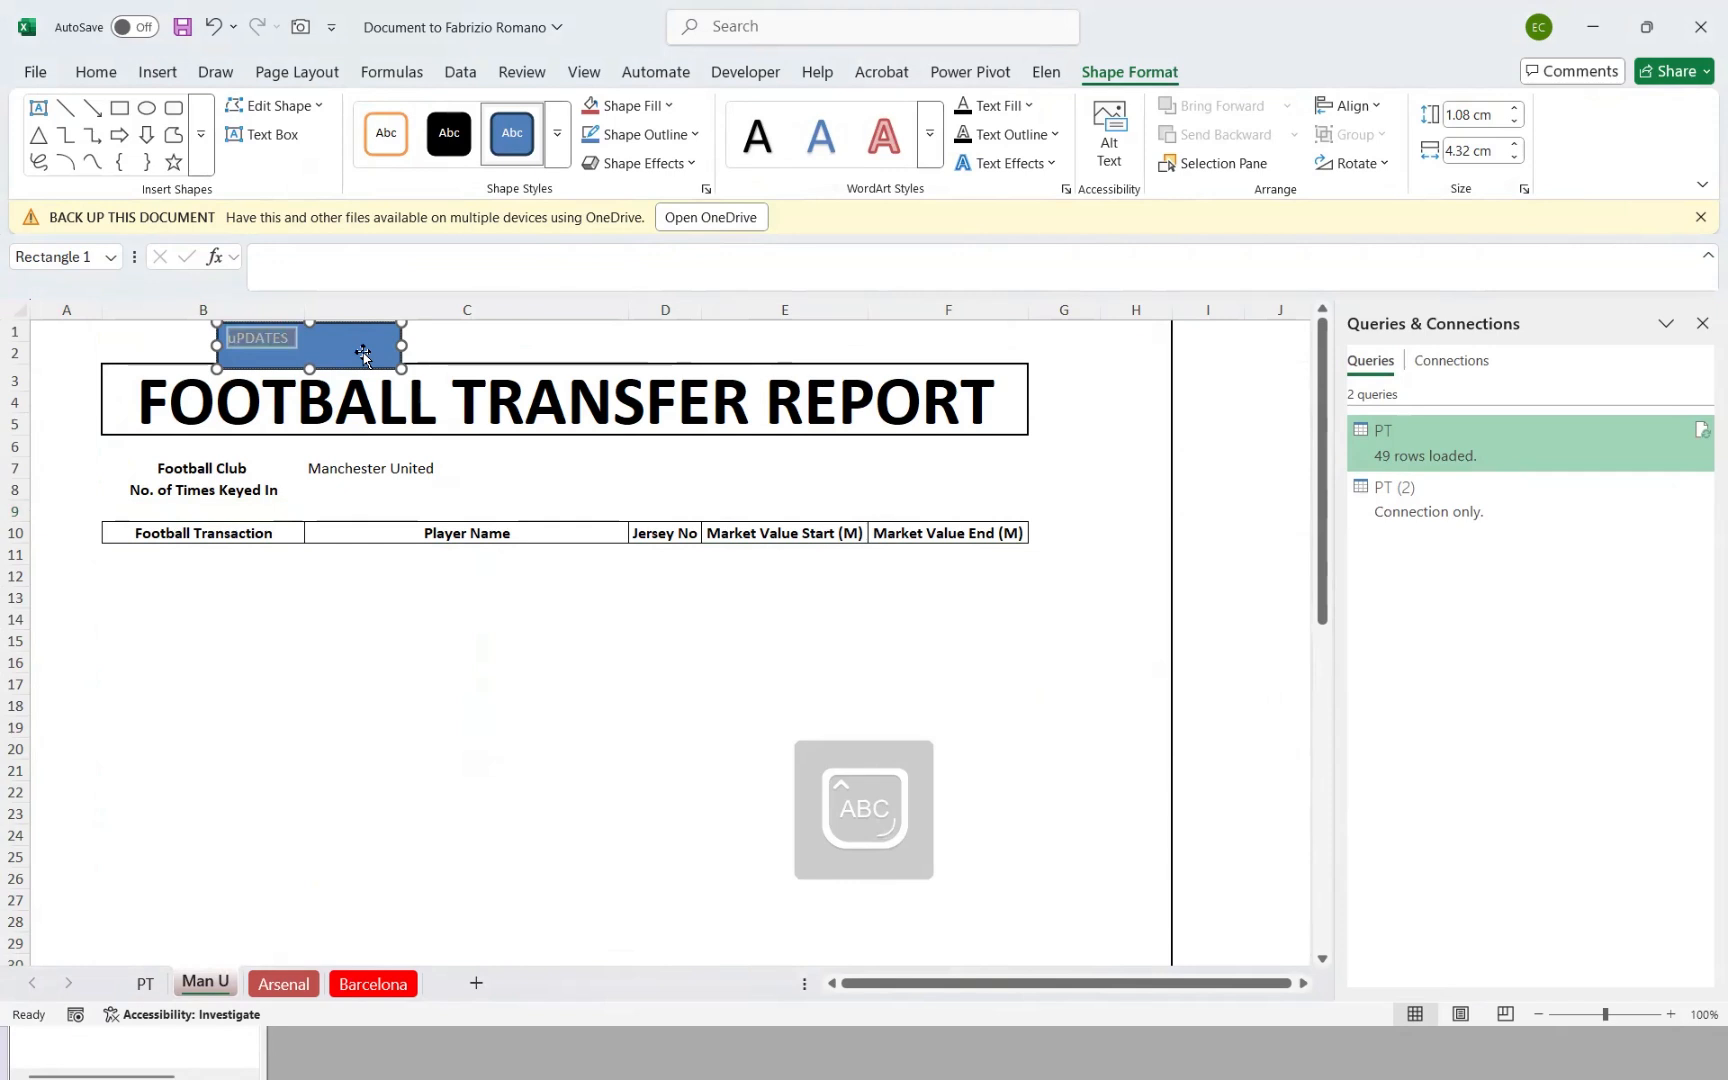
Step: Label the rectangle "Update", centre the text horizontally and enlarge it to 20 pt
type("U")
key("Caps_Lock")
type("pdate")
key("ctrl+a")
key("ctrl+e")
key("ctrl+shift+period")
key("ctrl+shift+period")
key("ctrl+shift+period")
key("ctrl+shift+period")
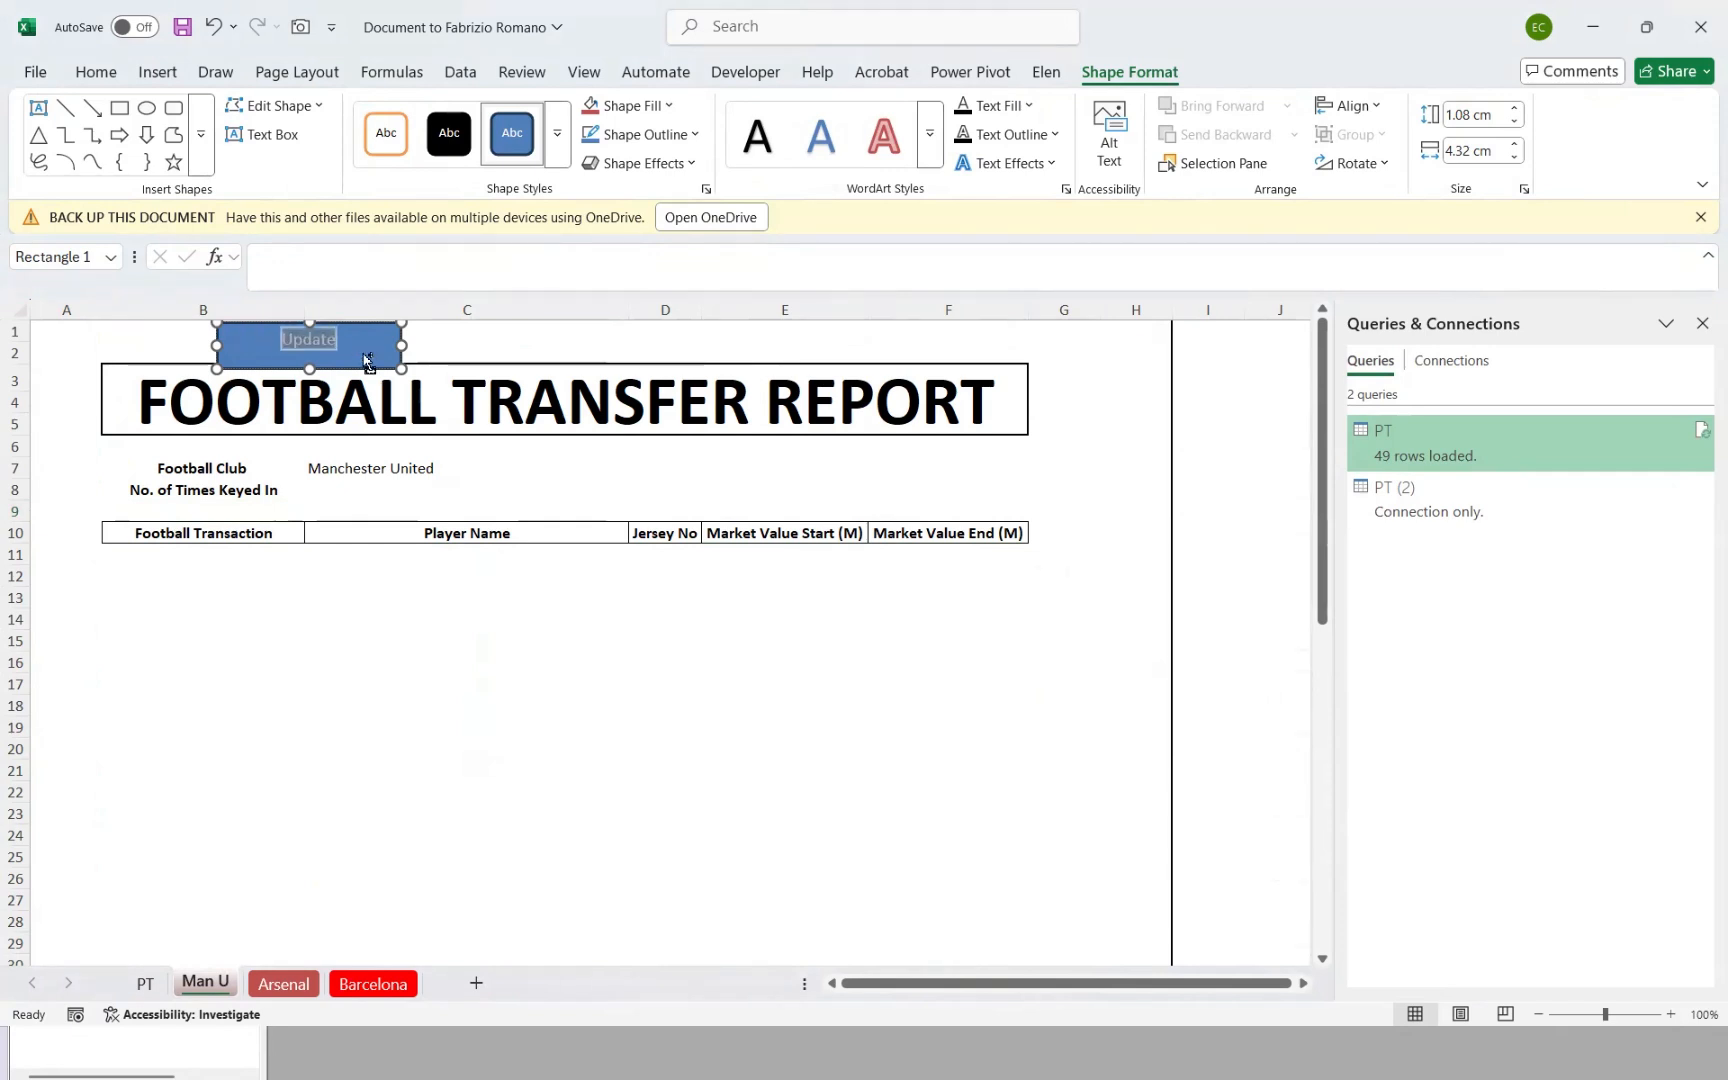
key("ctrl+shift+period")
key("Escape")
key("Escape")
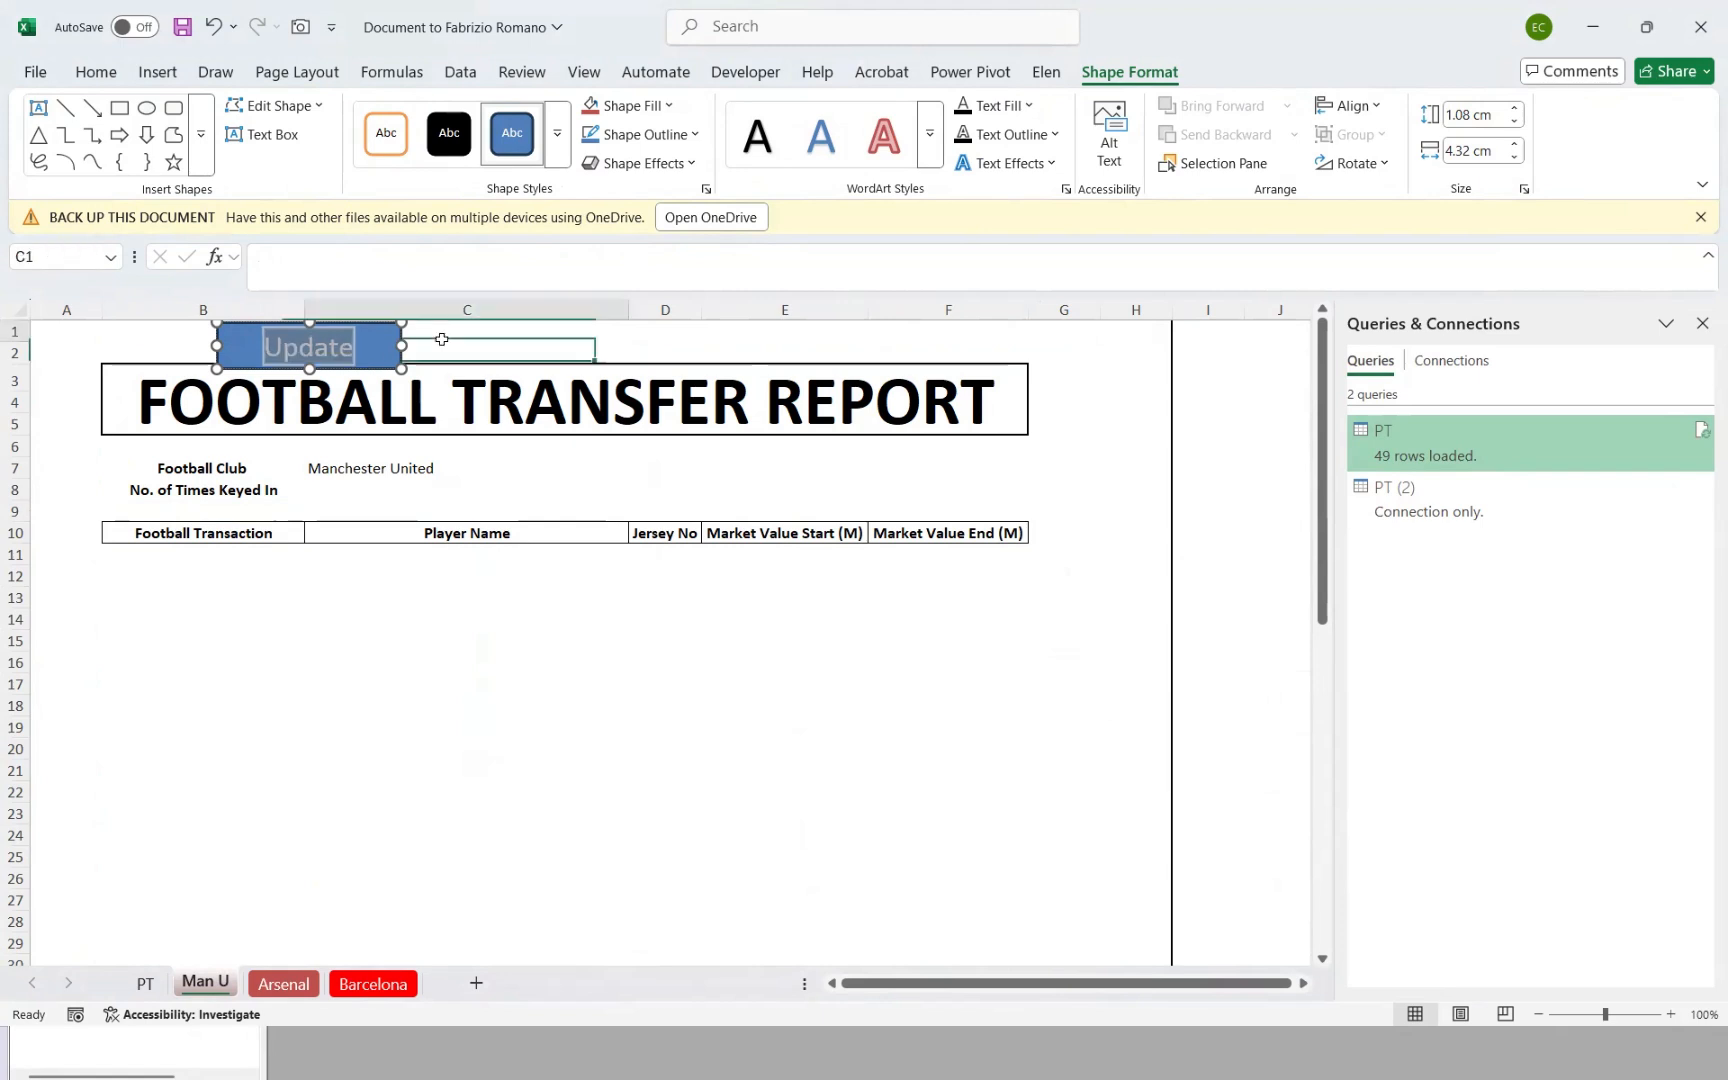
Step: Assign the CopyPaste macro to the Update rectangle and deselect the shape
right_click(367, 354)
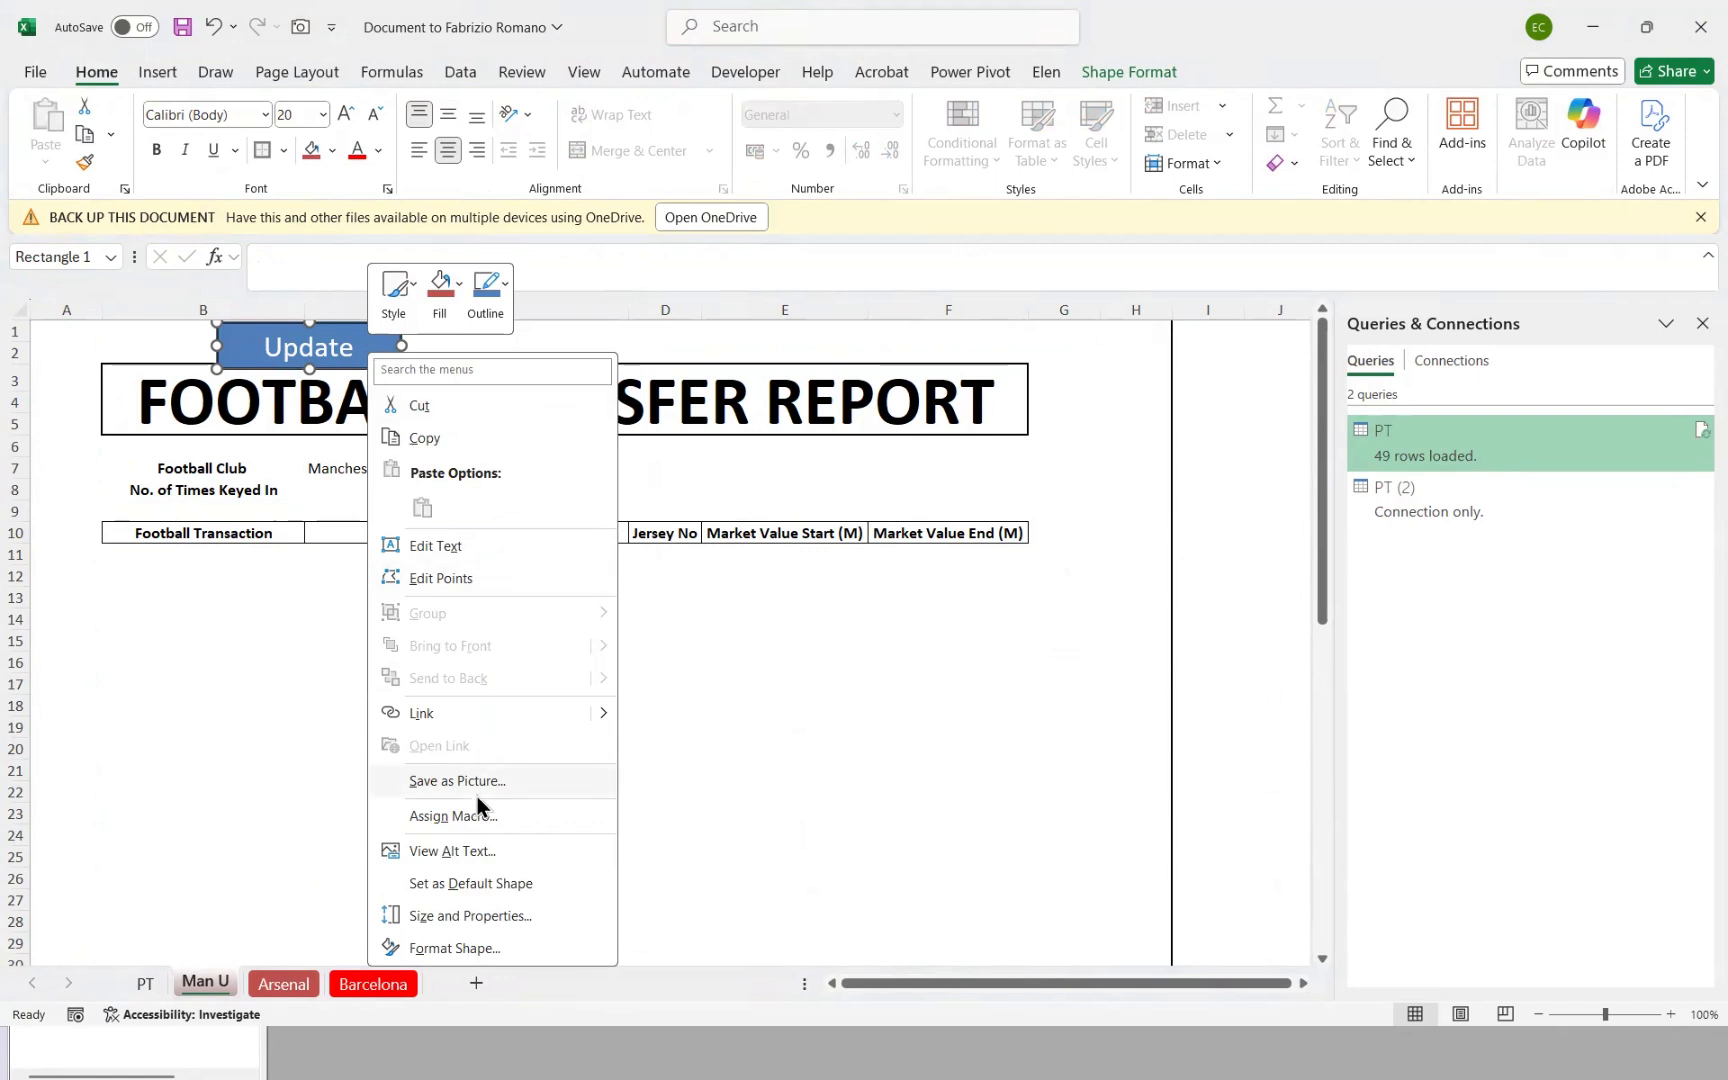
left_click(468, 812)
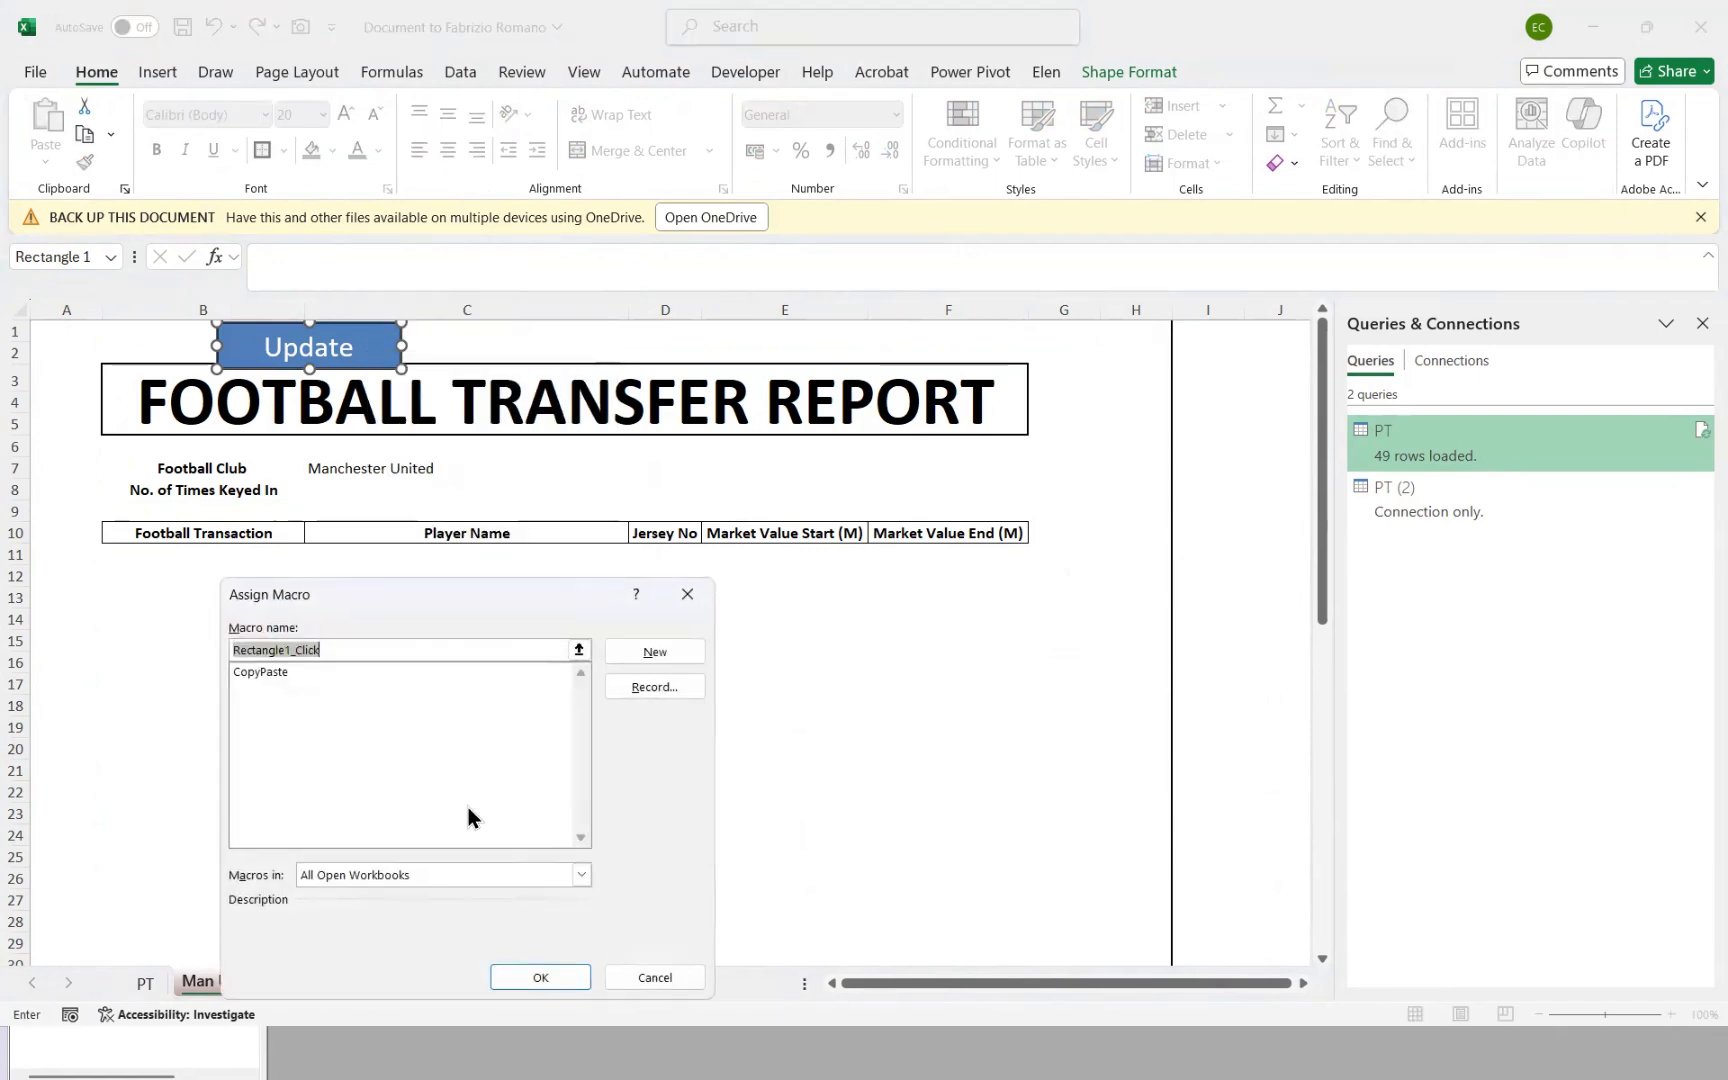
left_click(256, 671)
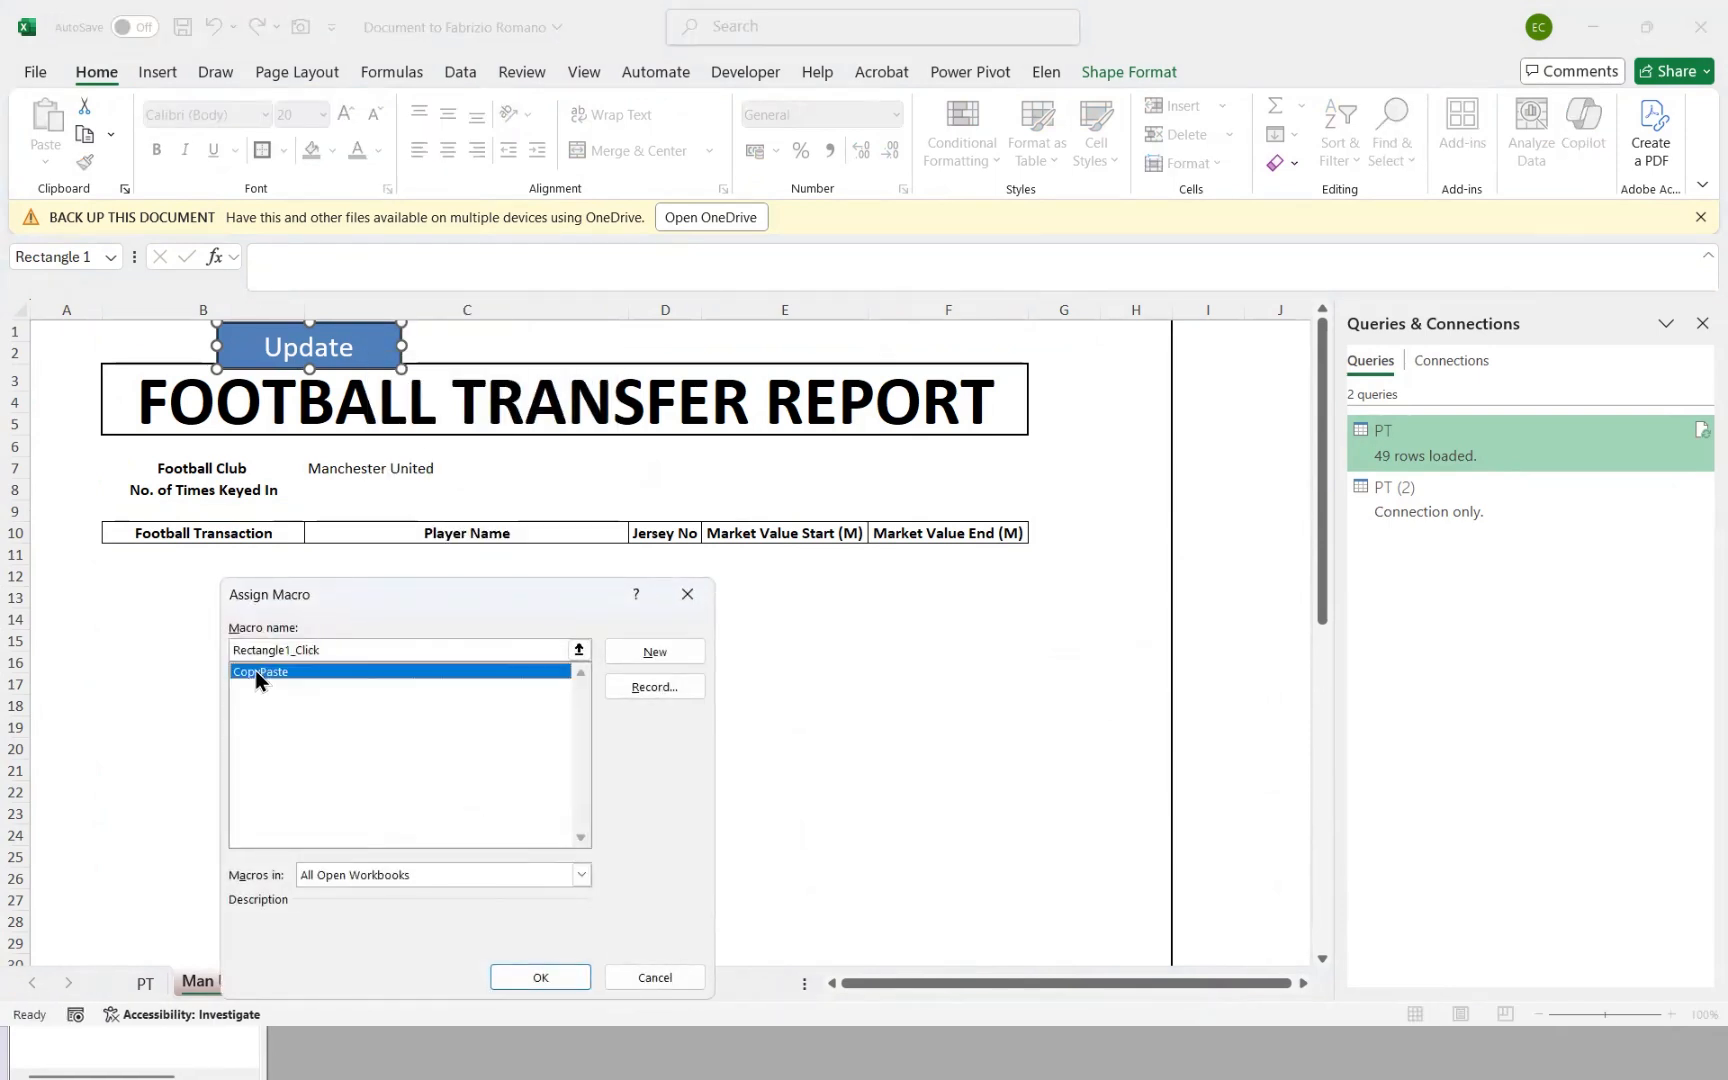
left_click(538, 978)
left_click(1140, 490)
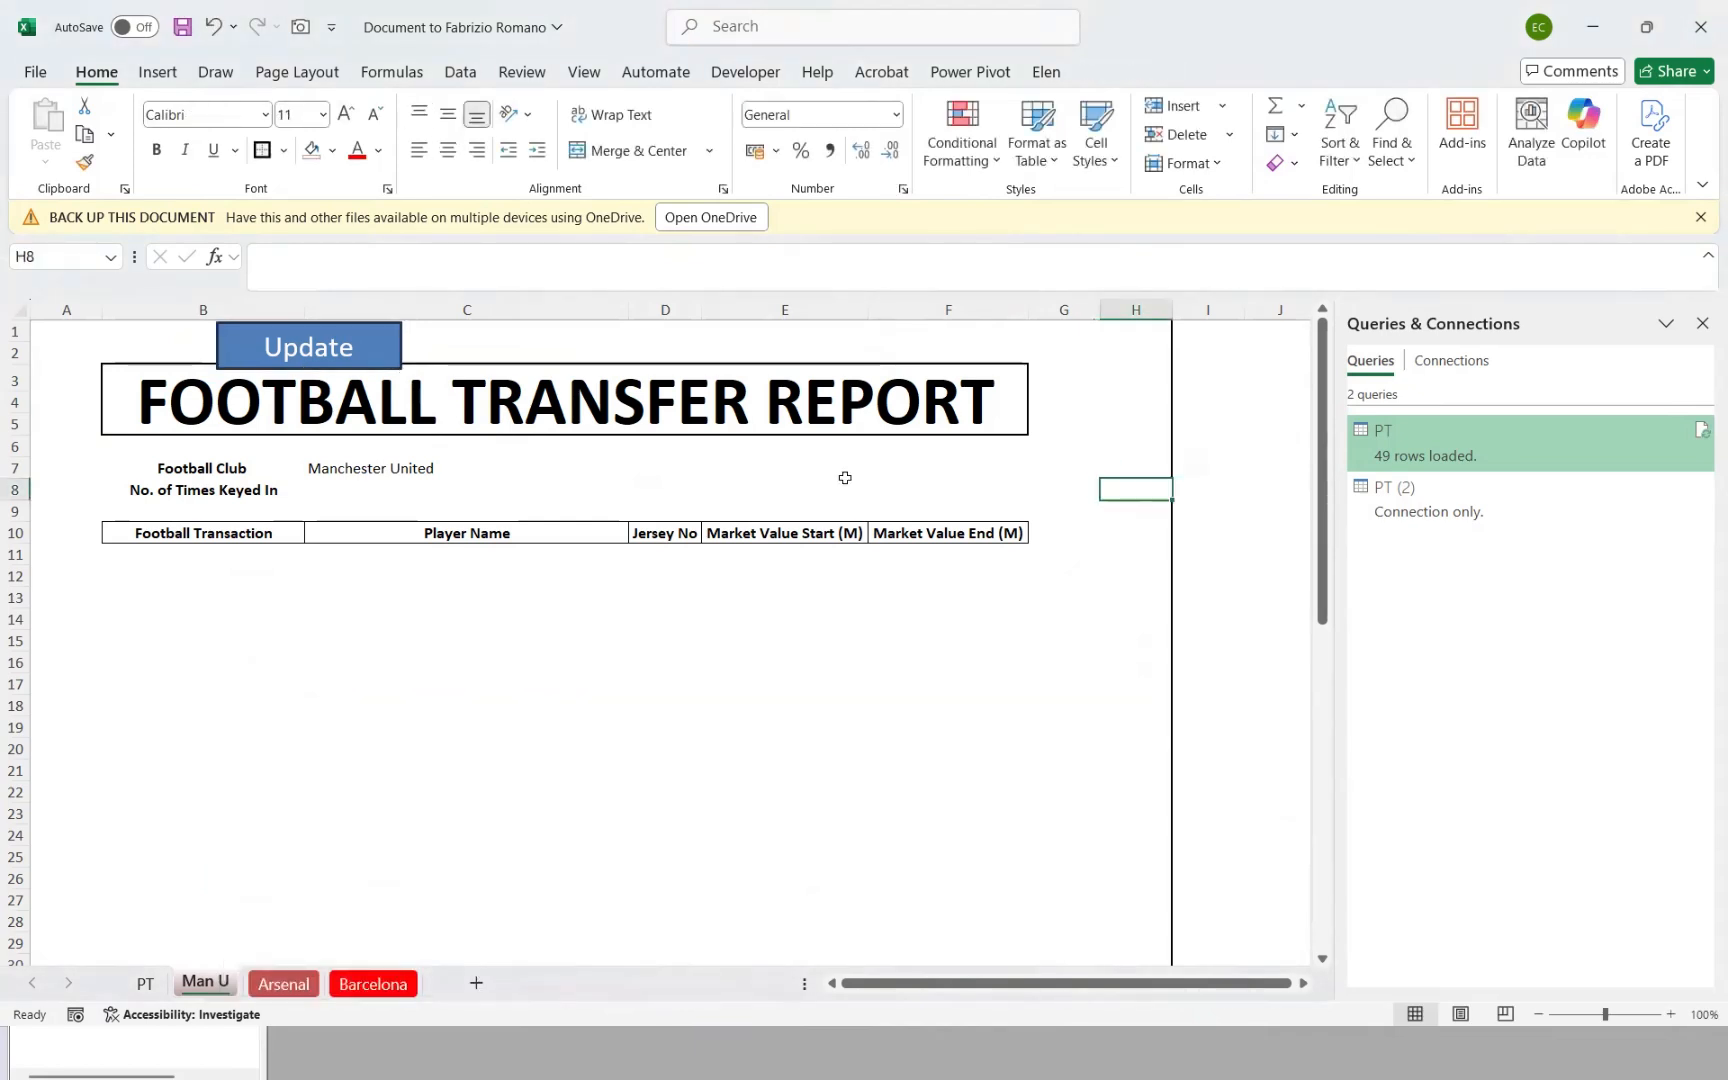
Step: Run the macro through the Update rectangle to refill the report, and open the PT sheet to check the source data
left_click(310, 370)
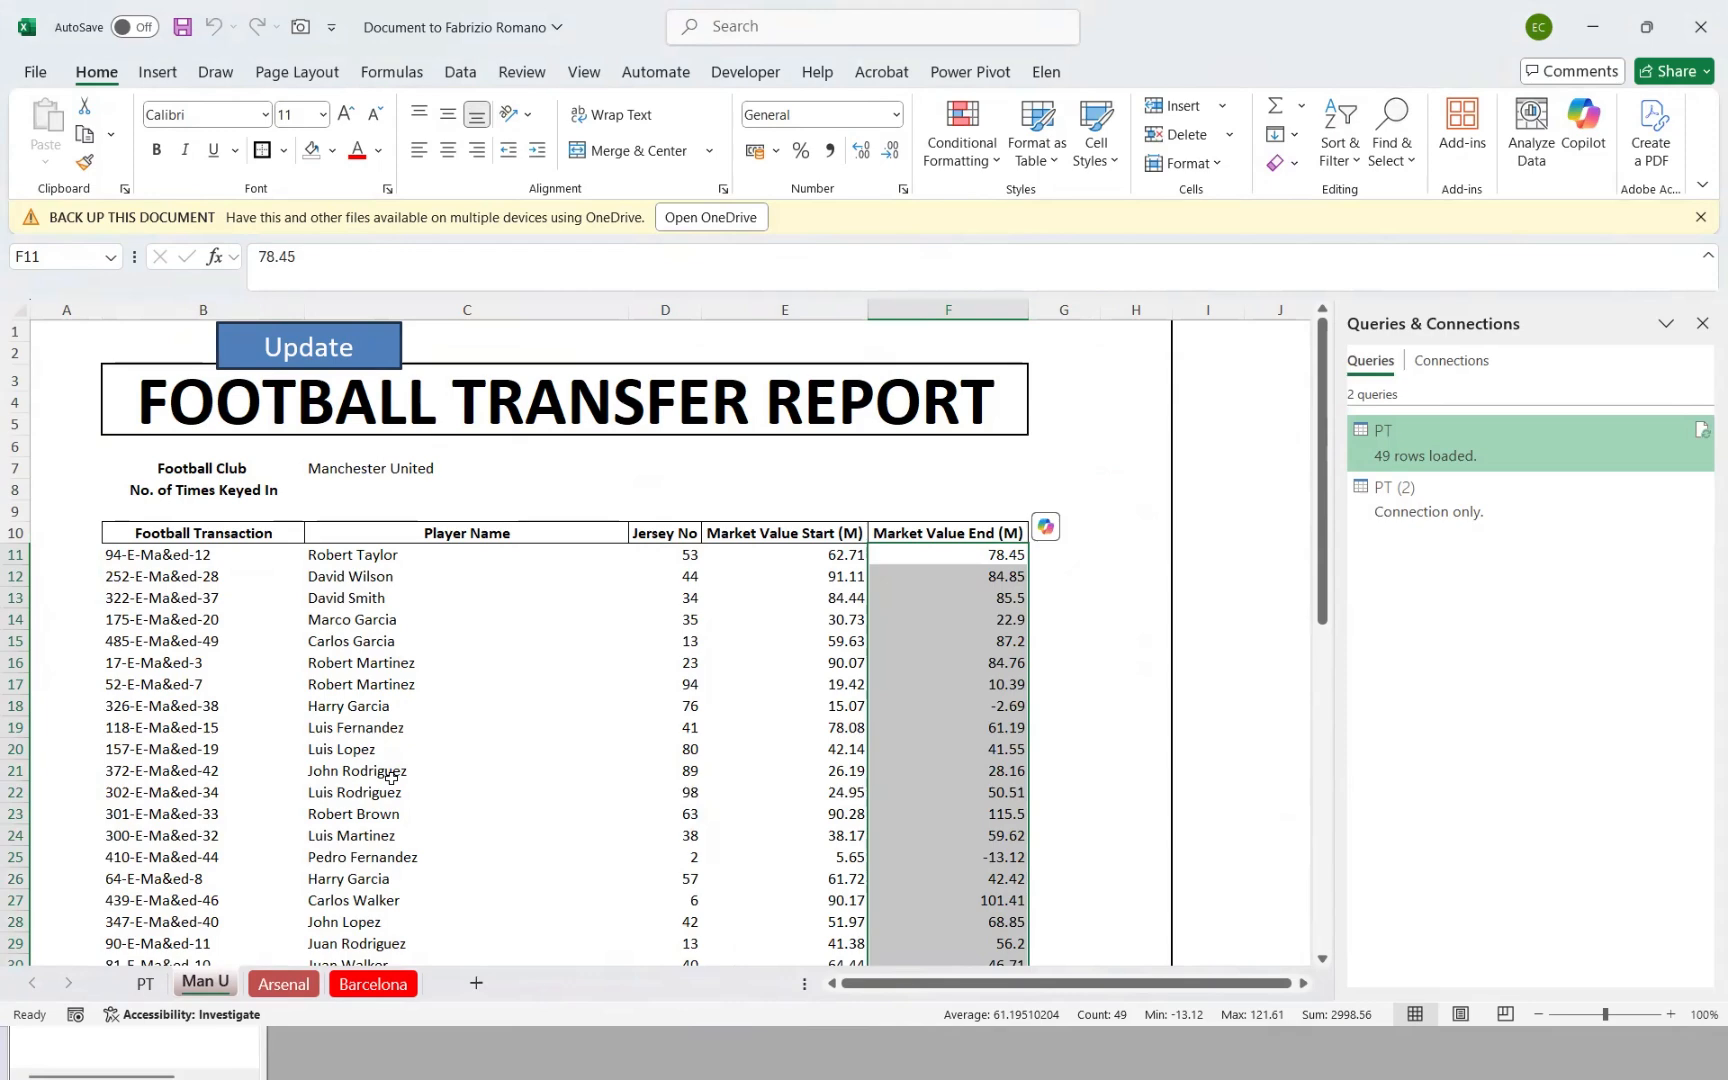
left_click(163, 986)
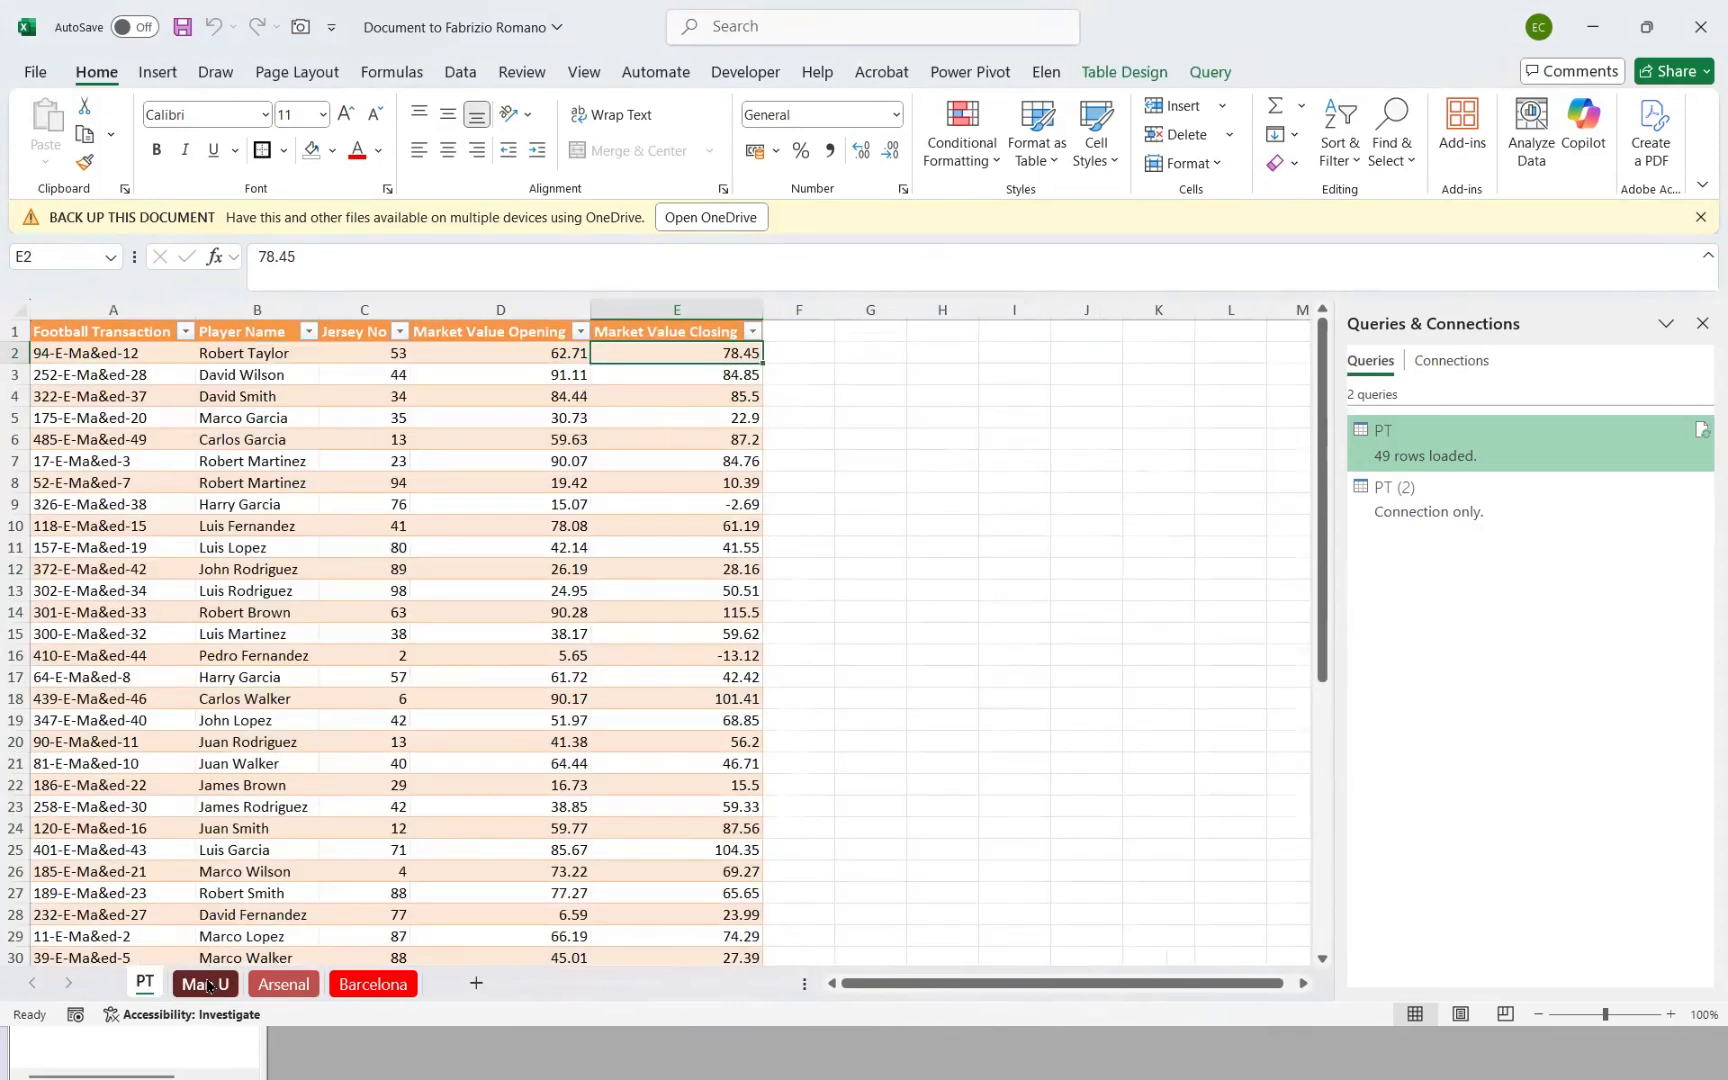